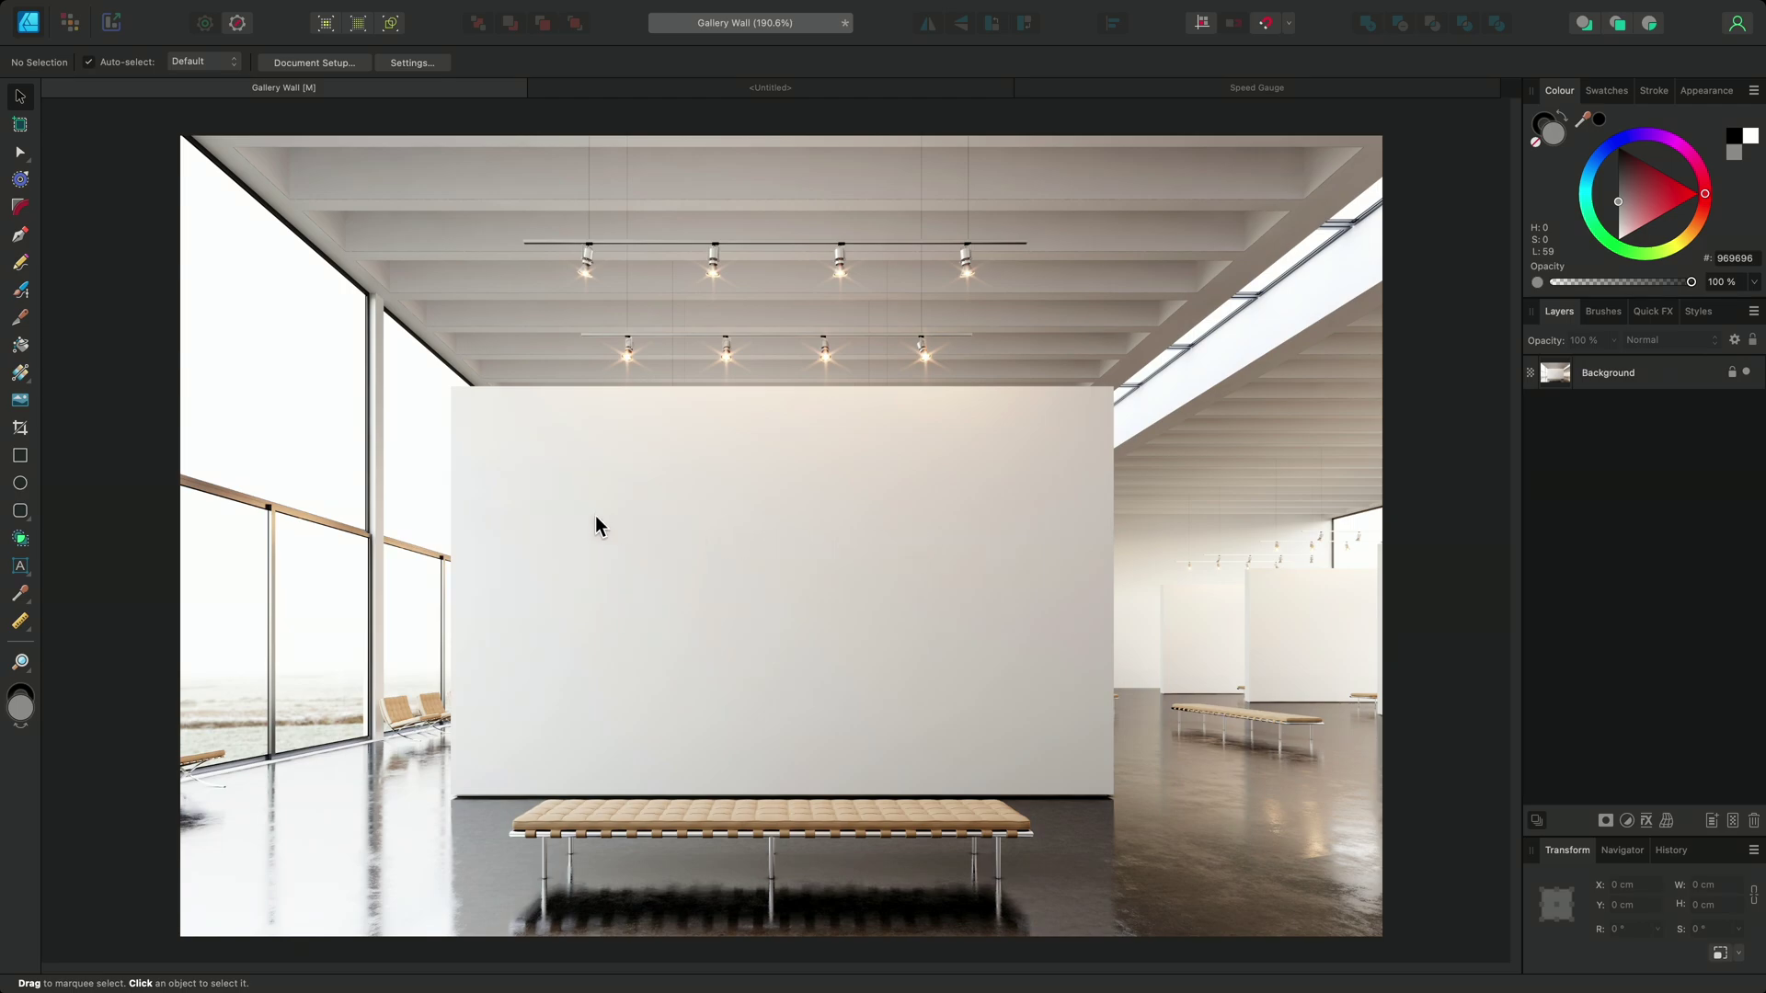
# - Pick the Rectangle Tool to place a rectangle by exact size
pyautogui.click(20, 455)
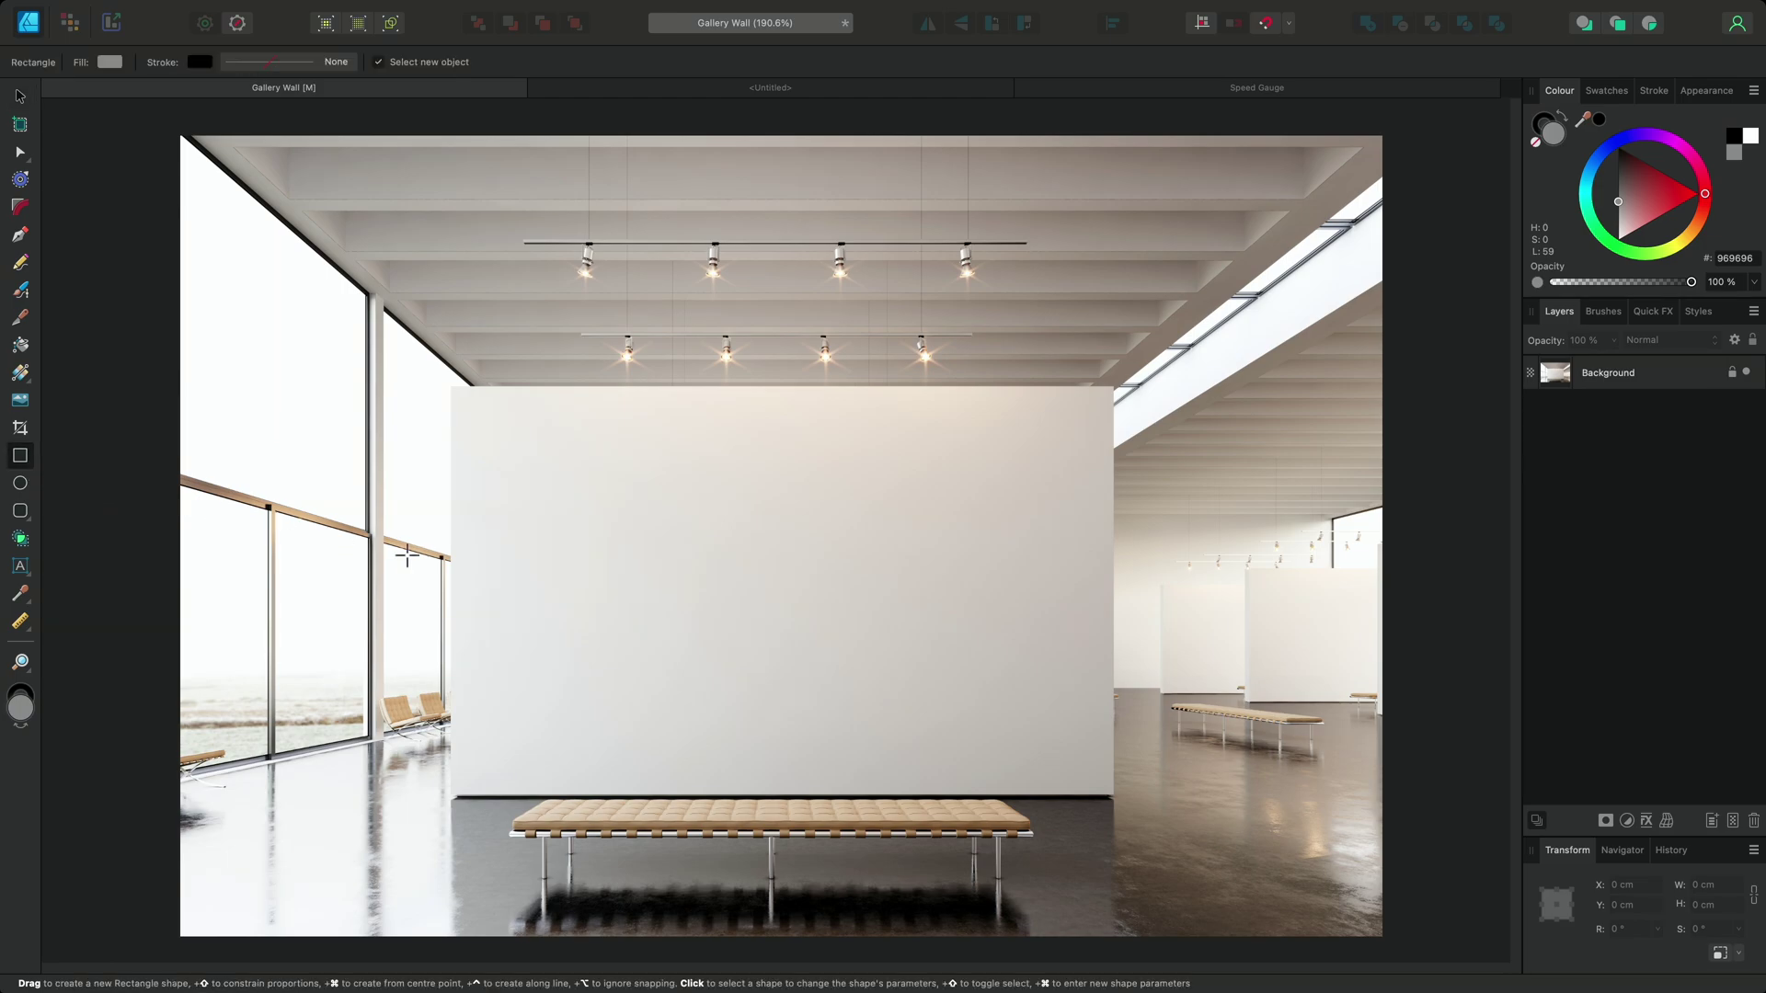
pyautogui.press('super')
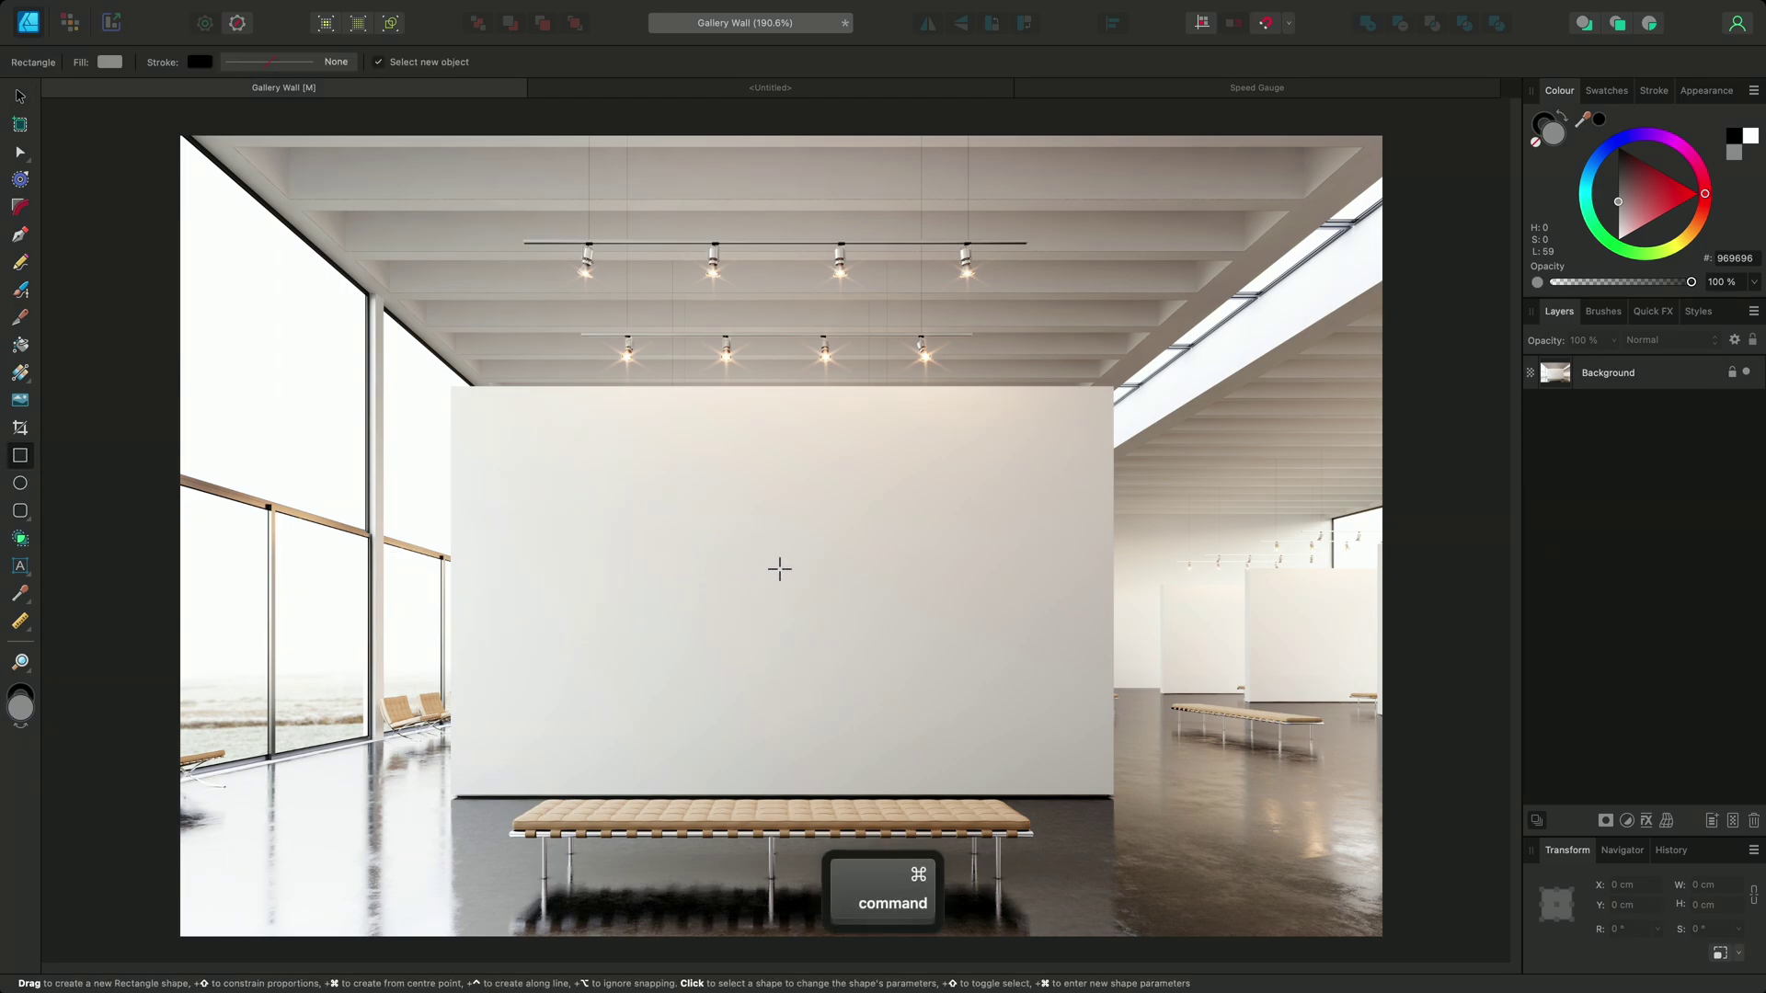
# - Enter a 16 × 9 cm size in Create Rectangle and link the proportions
pyautogui.keyDown('super'); pyautogui.click(779, 569); pyautogui.keyUp('super')
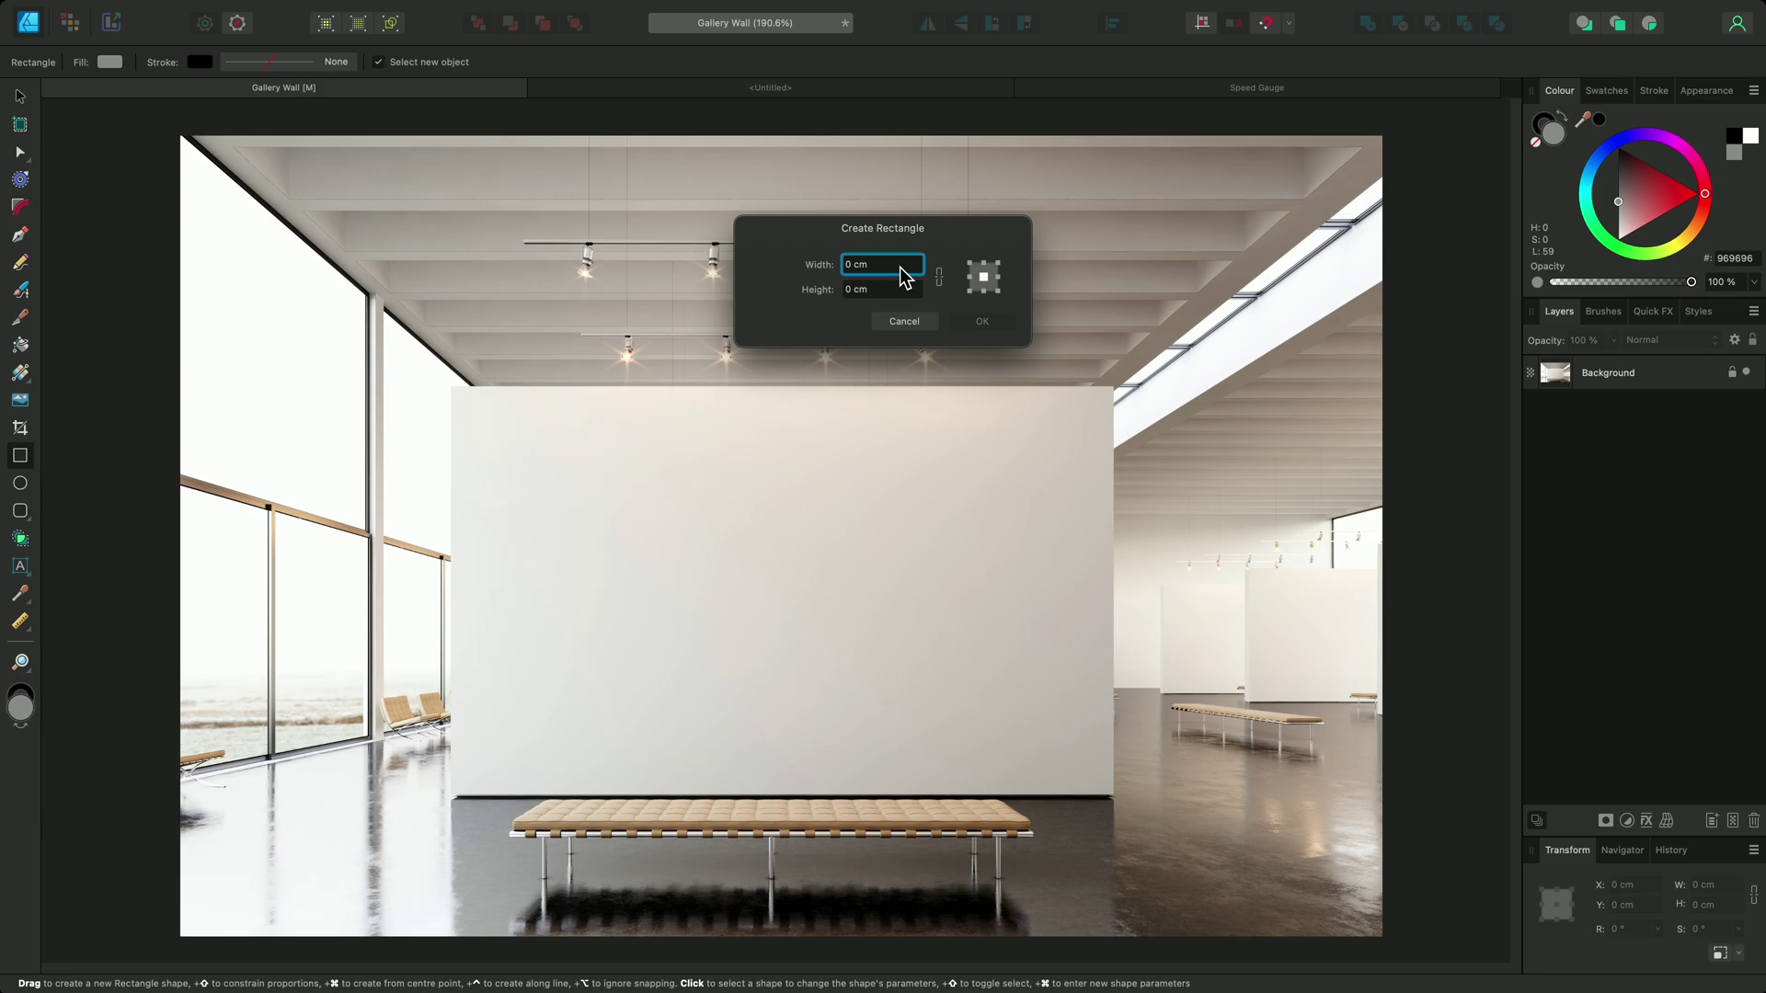
pyautogui.moveTo(902, 276); pyautogui.dragTo(860, 274)
pyautogui.write('16 cm')
pyautogui.press('Tab')
pyautogui.write('9 cm')
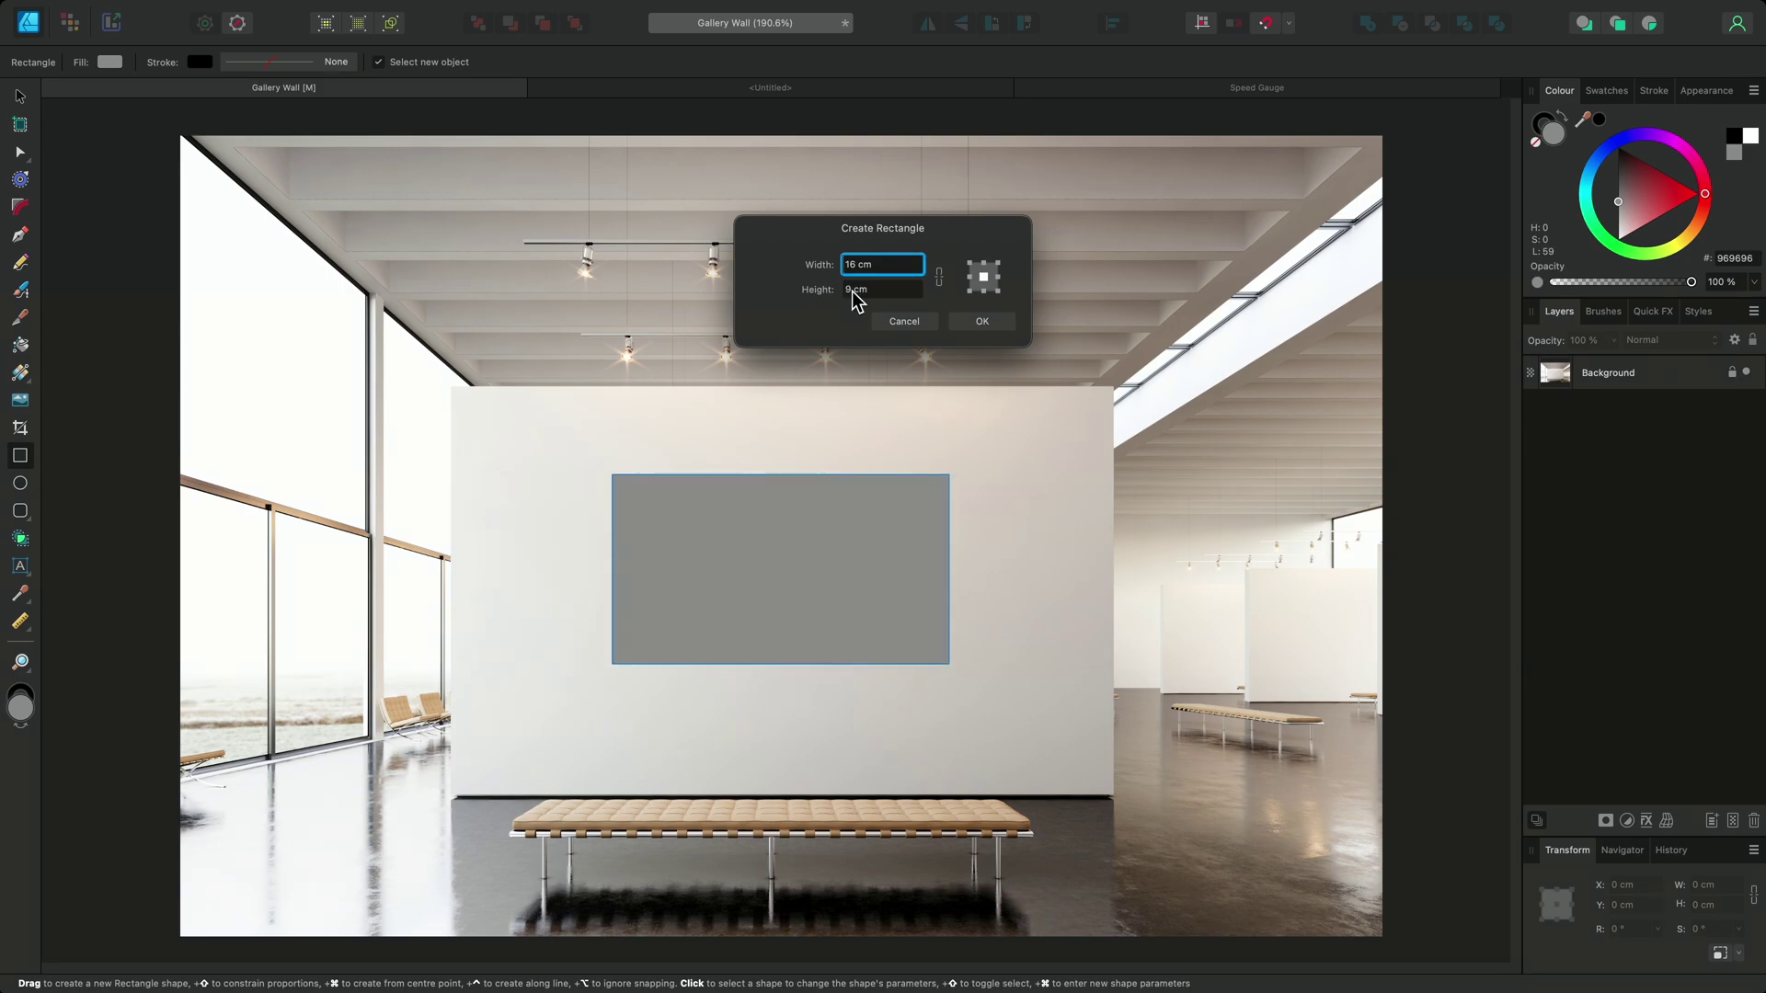
pyautogui.click(939, 275)
# - Raise the height to 10 cm, anchor top-left, and create the 17.78 × 10 cm rectangle
pyautogui.scroll(1, 824, 290)
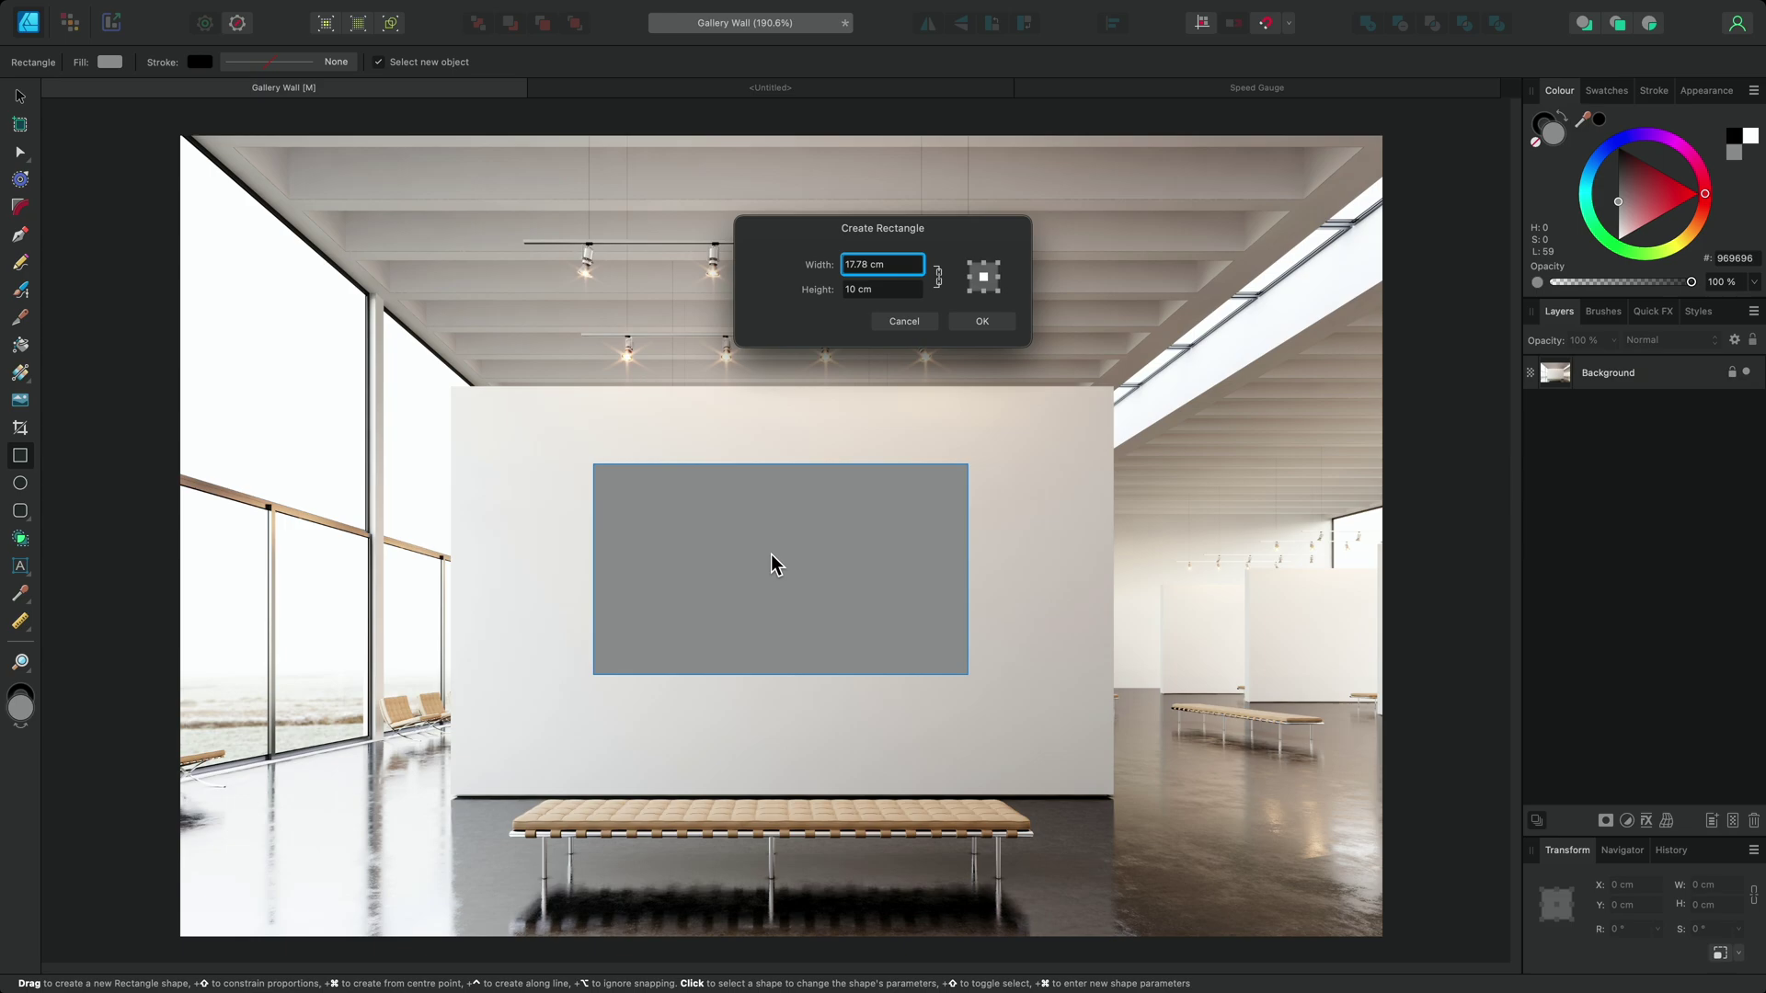
pyautogui.click(970, 263)
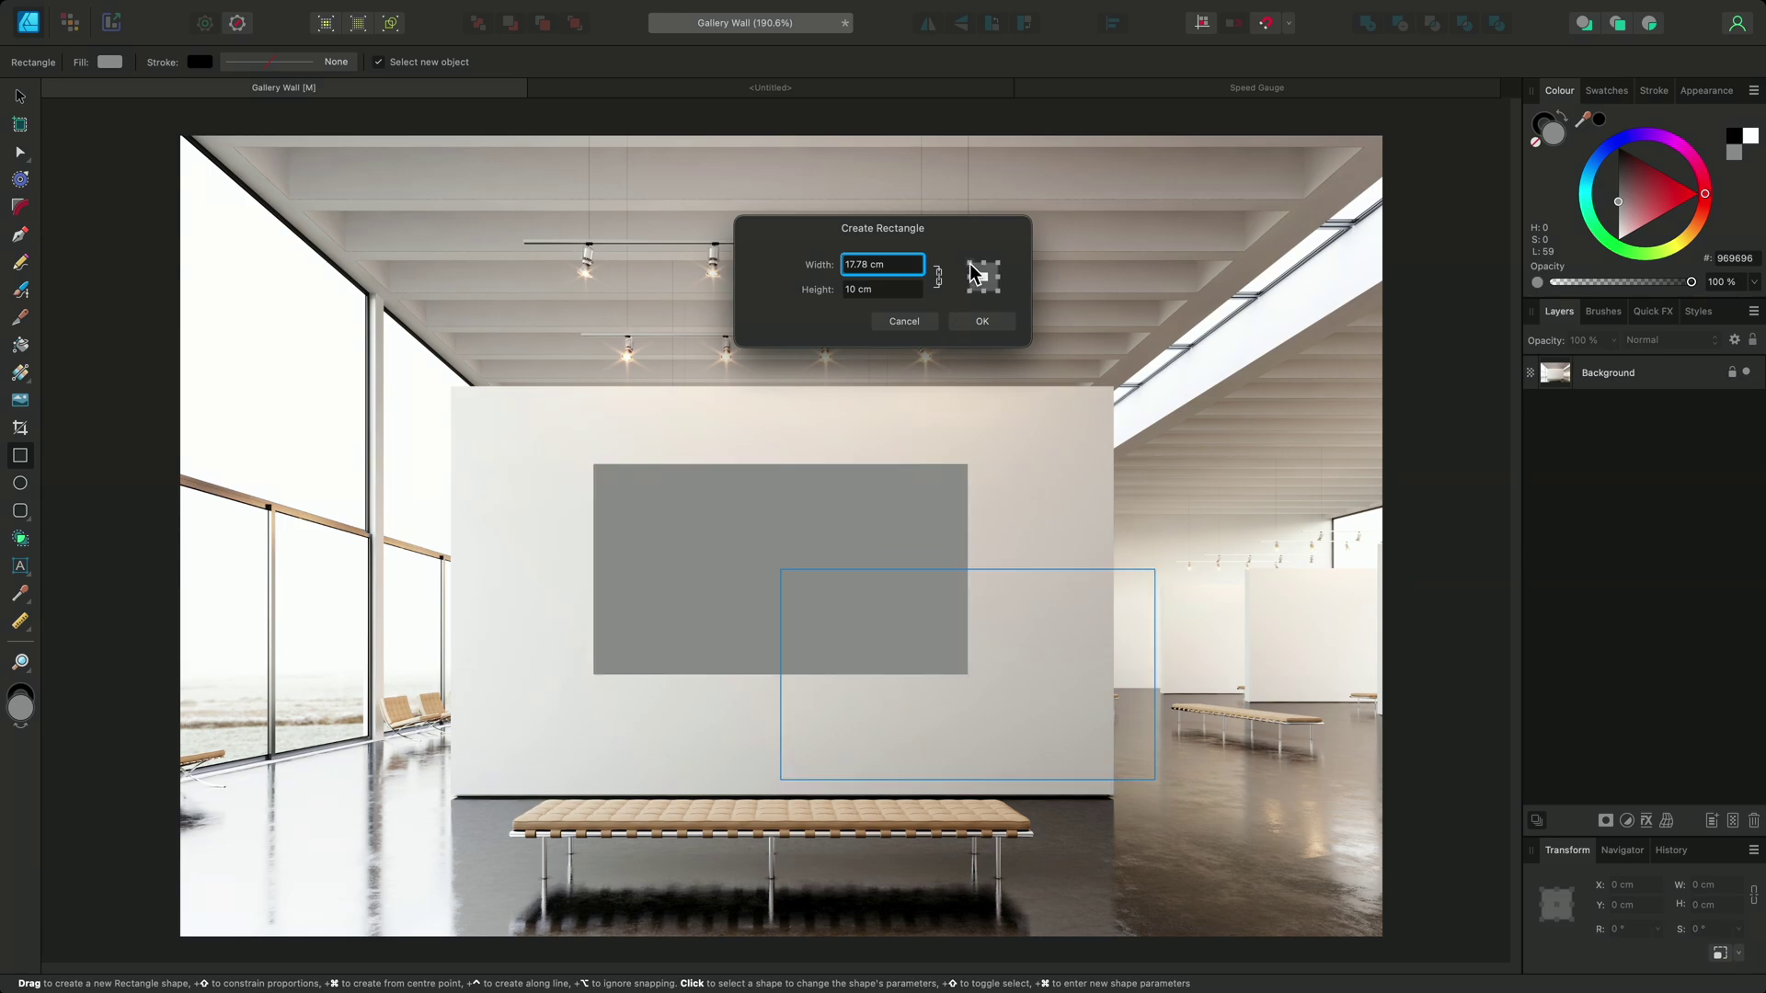
pyautogui.click(997, 263)
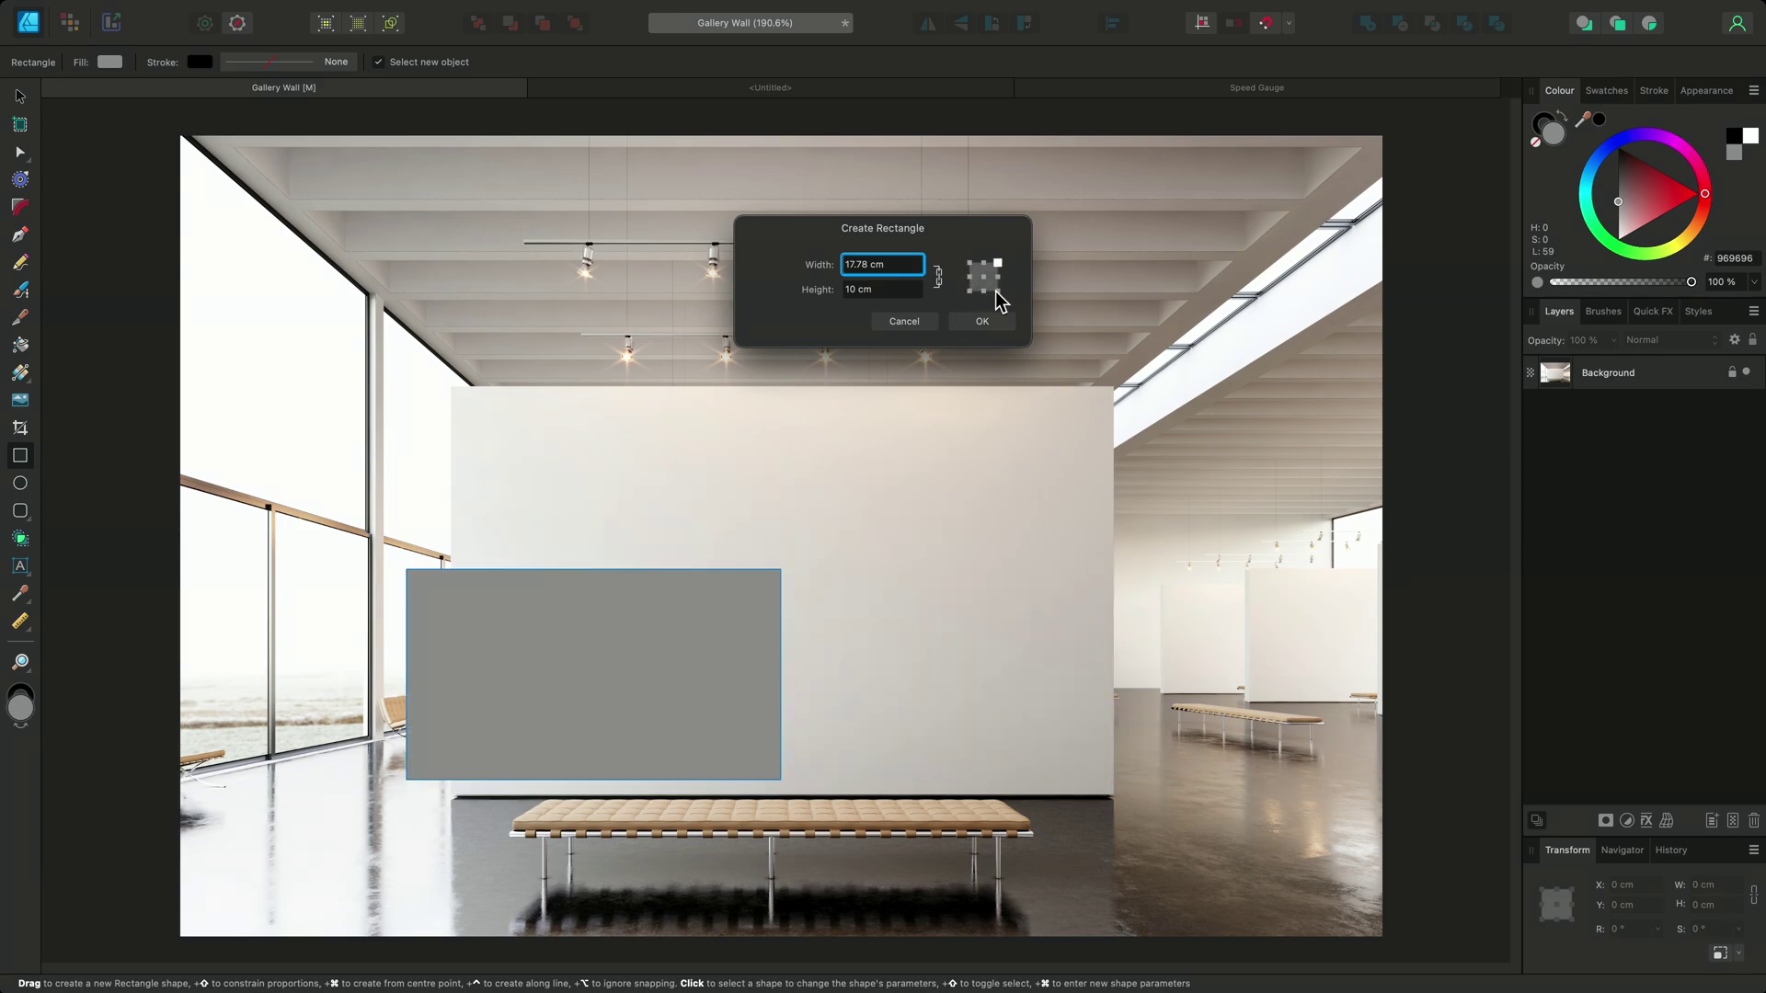
pyautogui.click(996, 291)
pyautogui.click(971, 291)
pyautogui.click(971, 264)
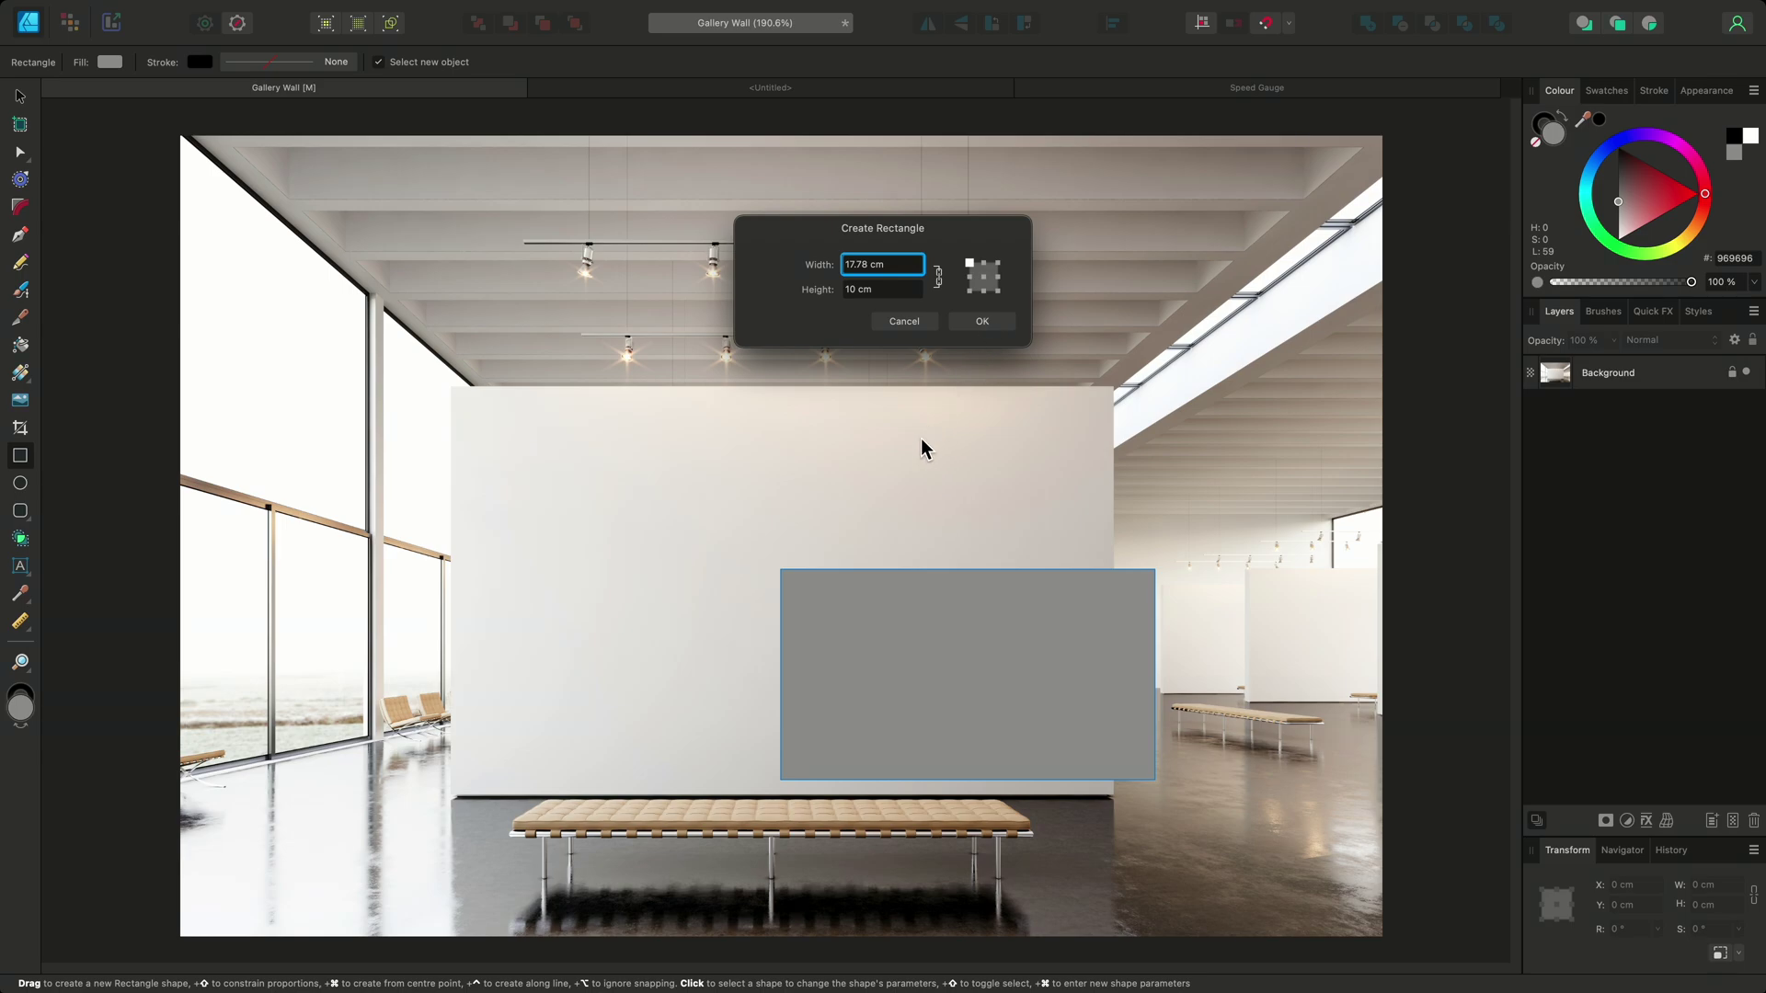
pyautogui.press('Return')
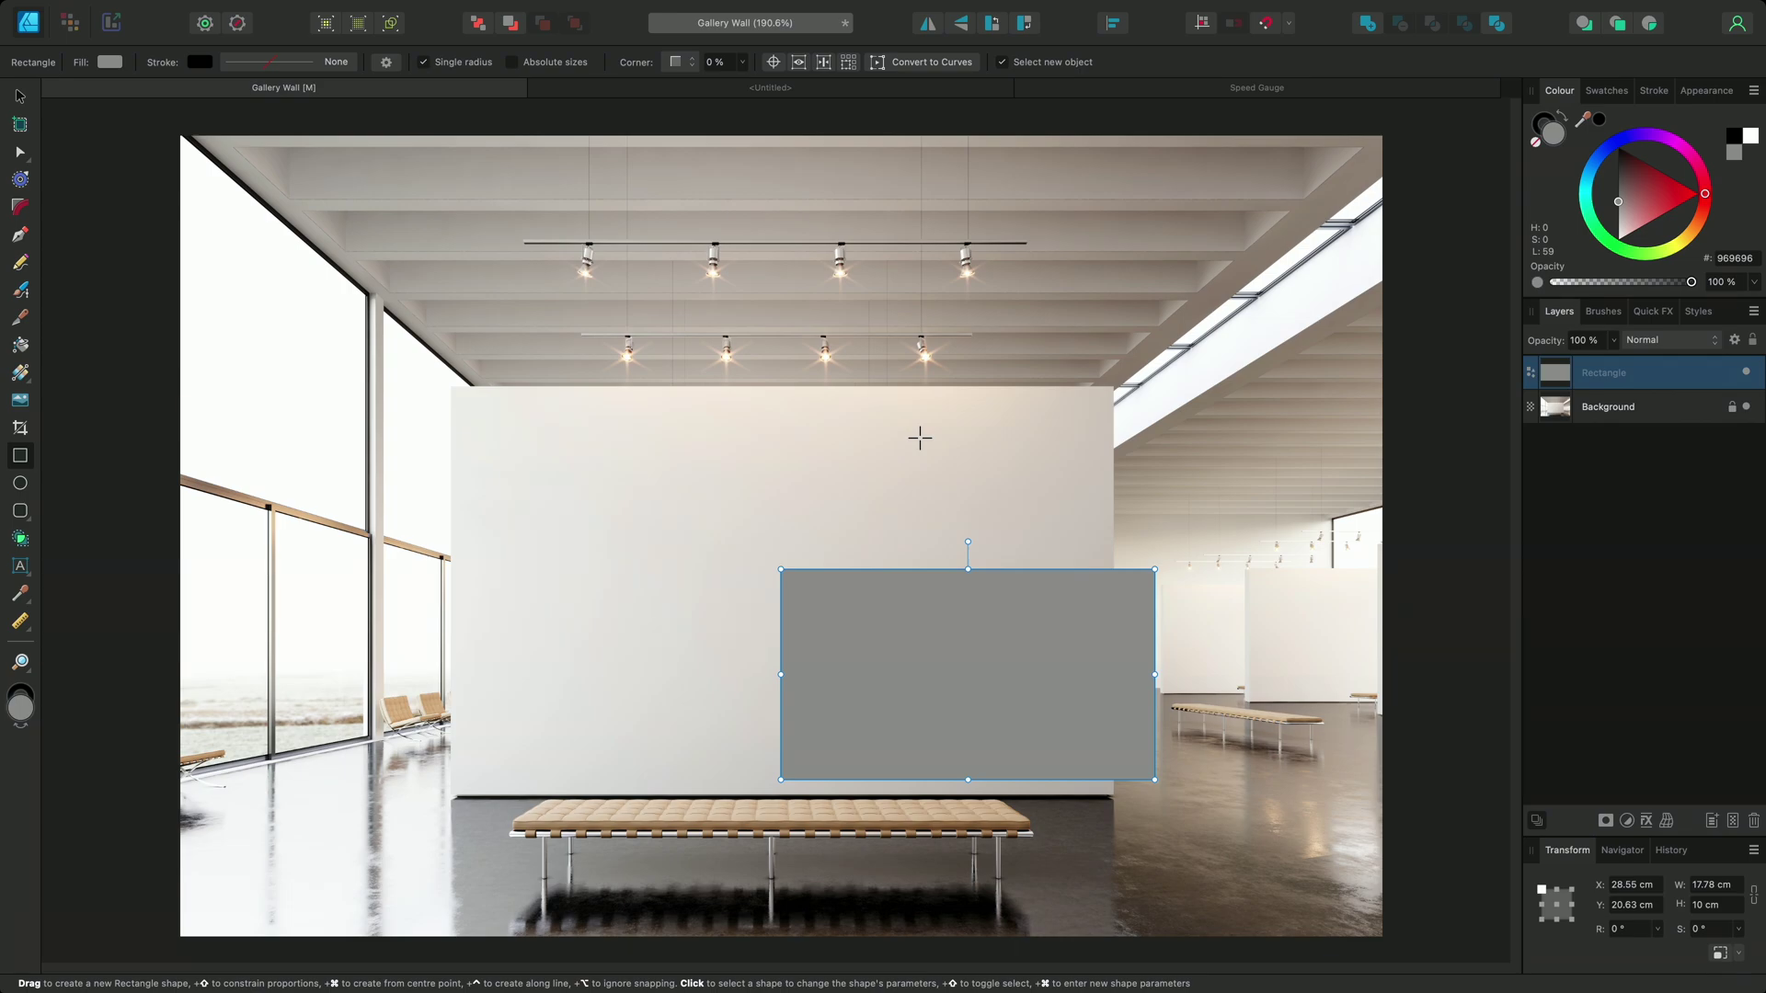
# - Delete the rectangle and scale the drawing so the measured wall width is 500 cm
pyautogui.press('Delete')
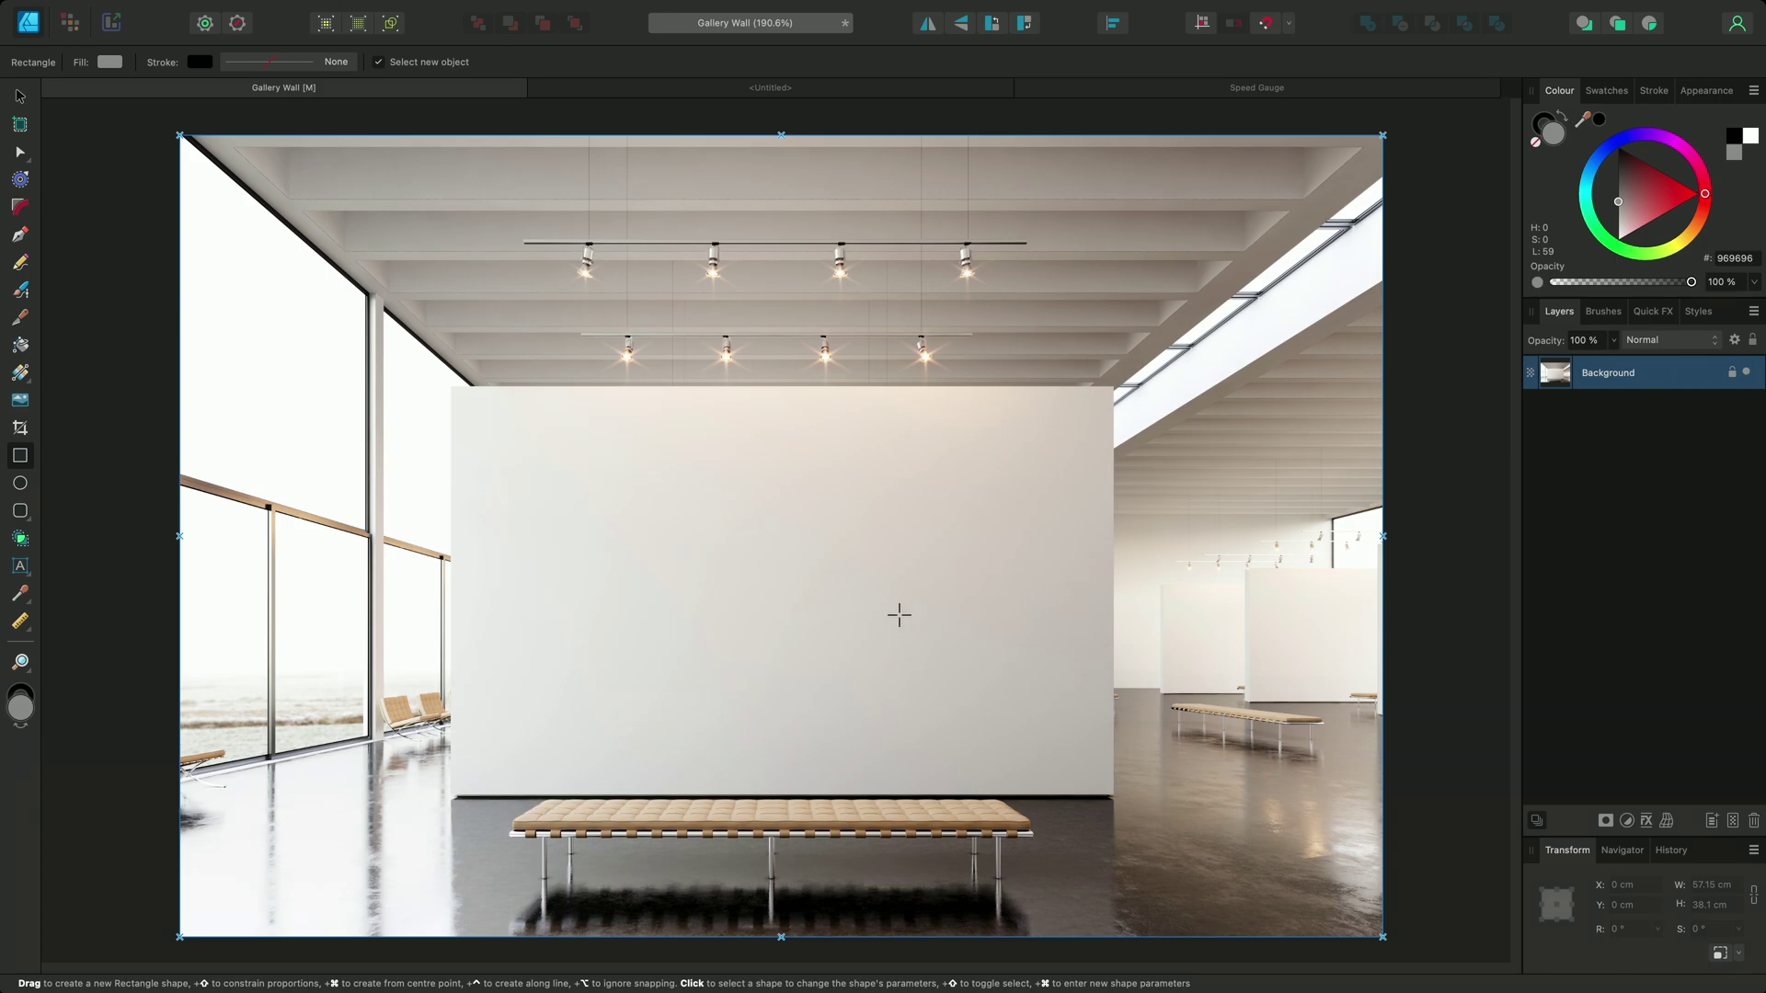
pyautogui.click(20, 622)
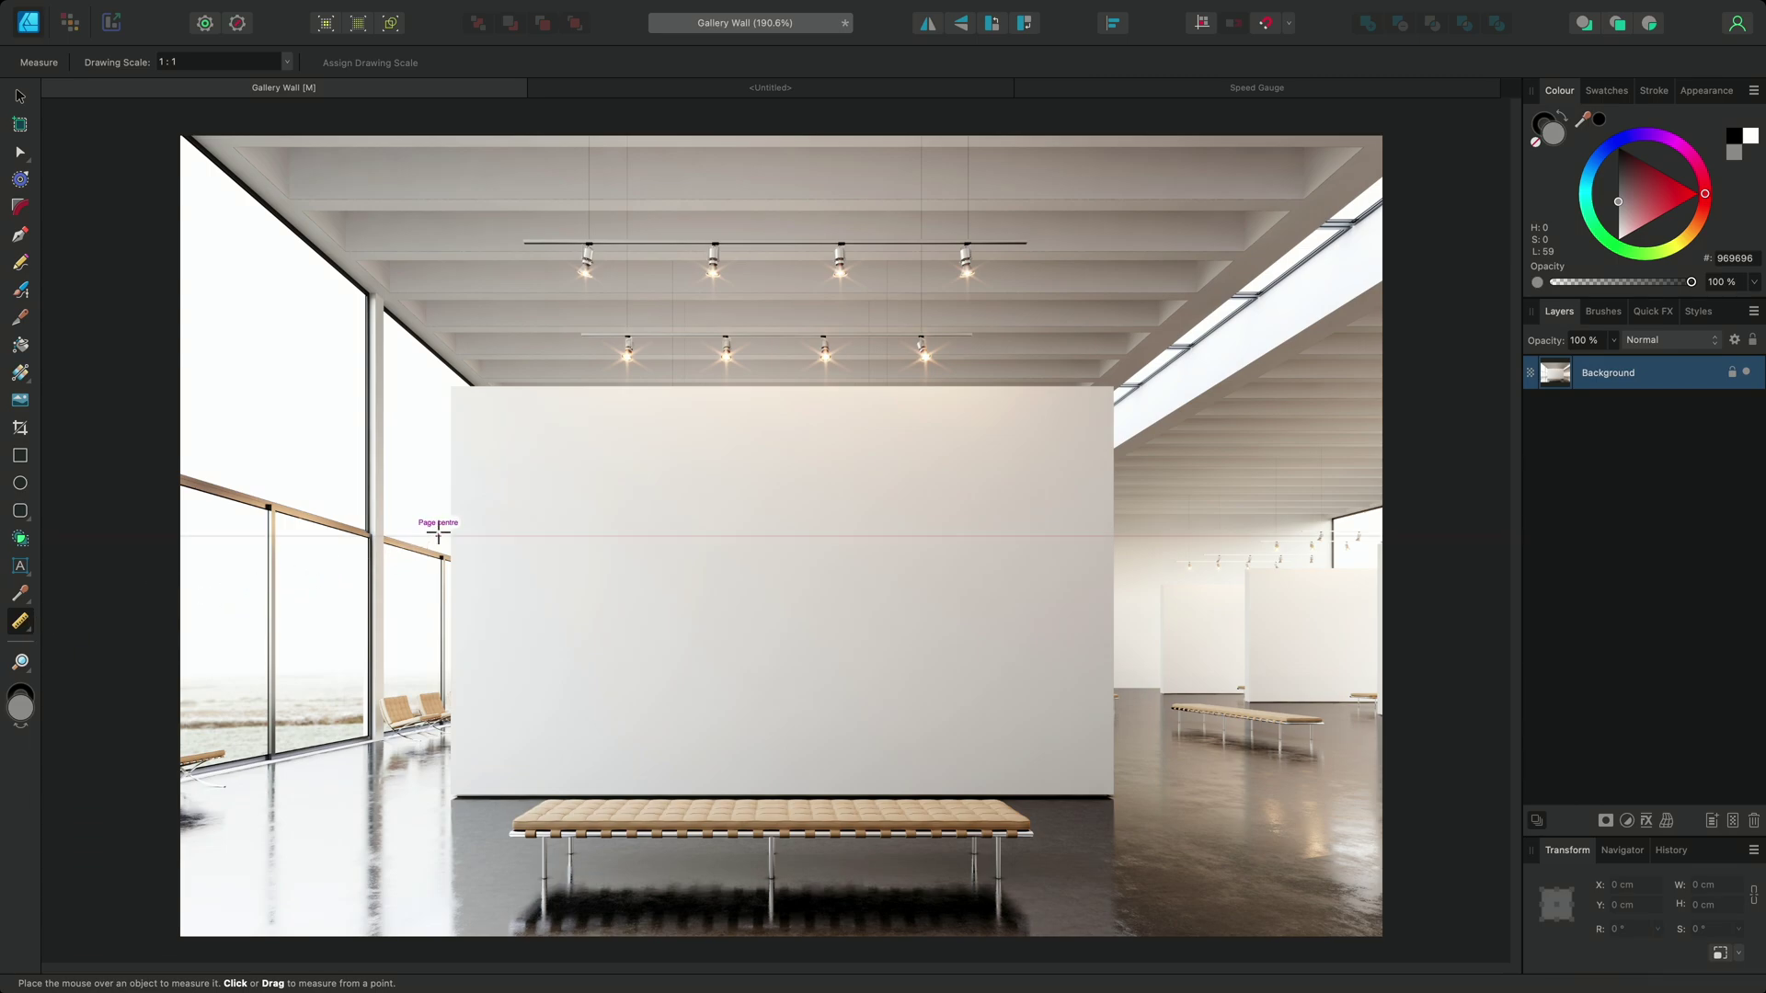
pyautogui.moveTo(450, 526); pyautogui.dragTo(1114, 521)
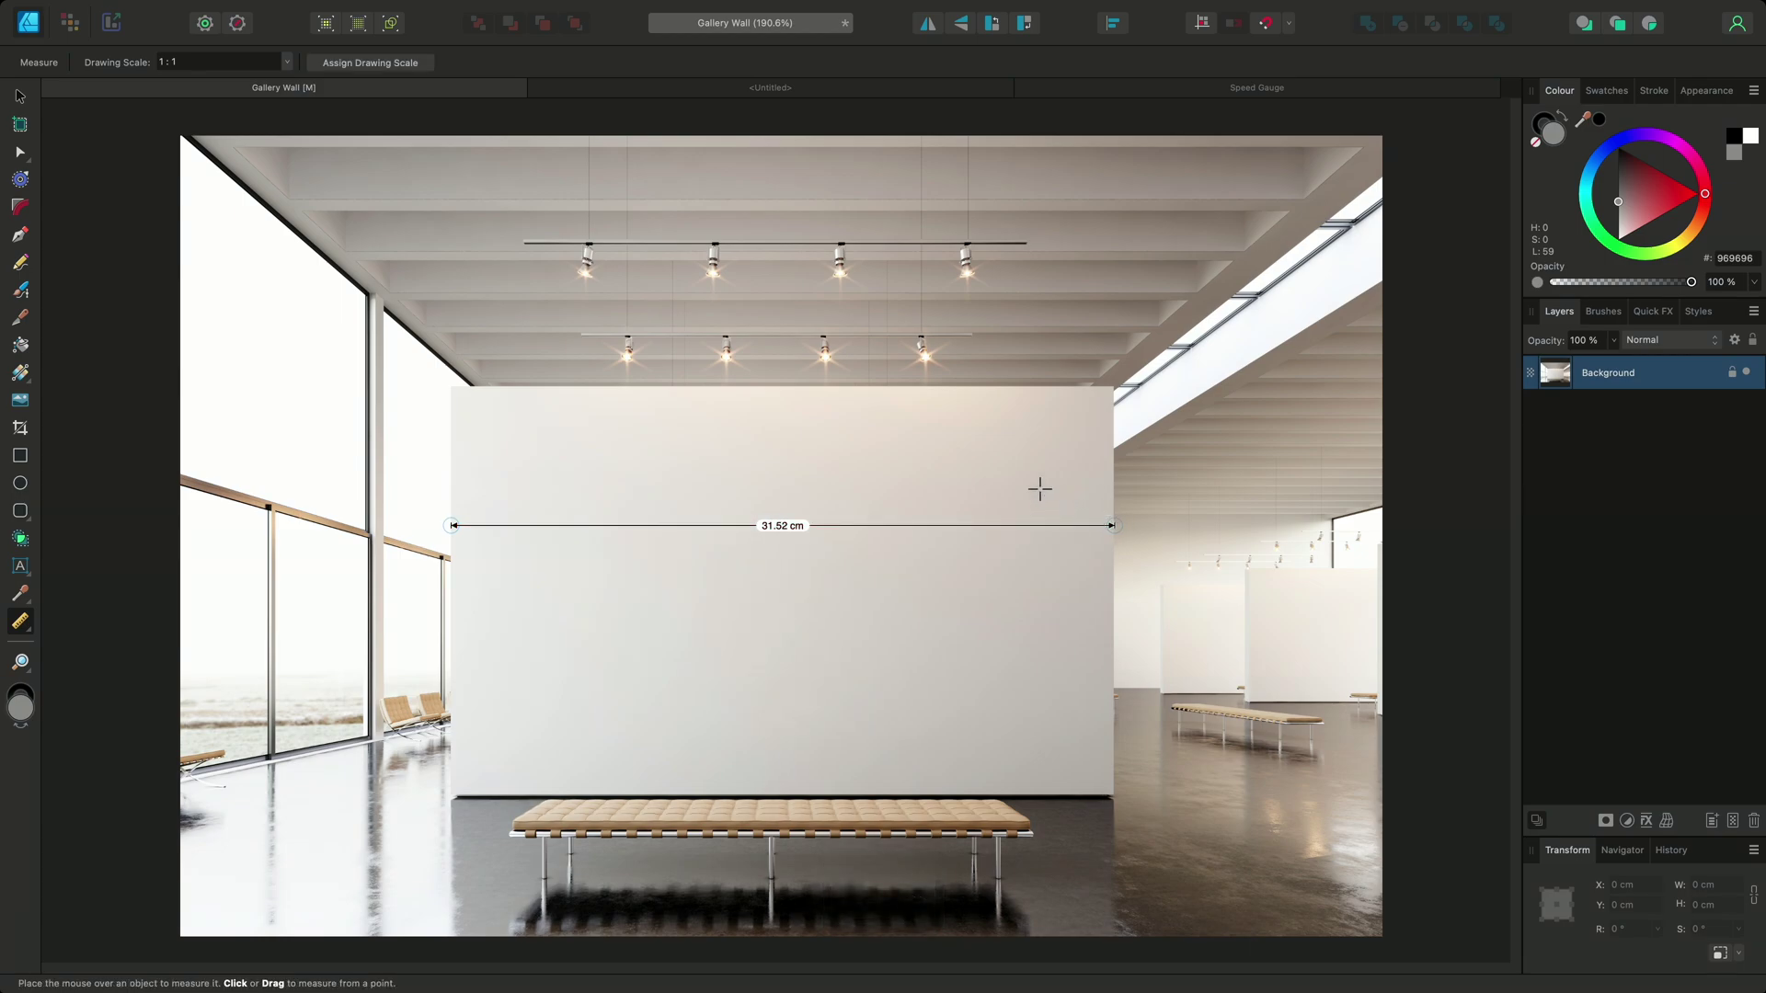
pyautogui.click(419, 64)
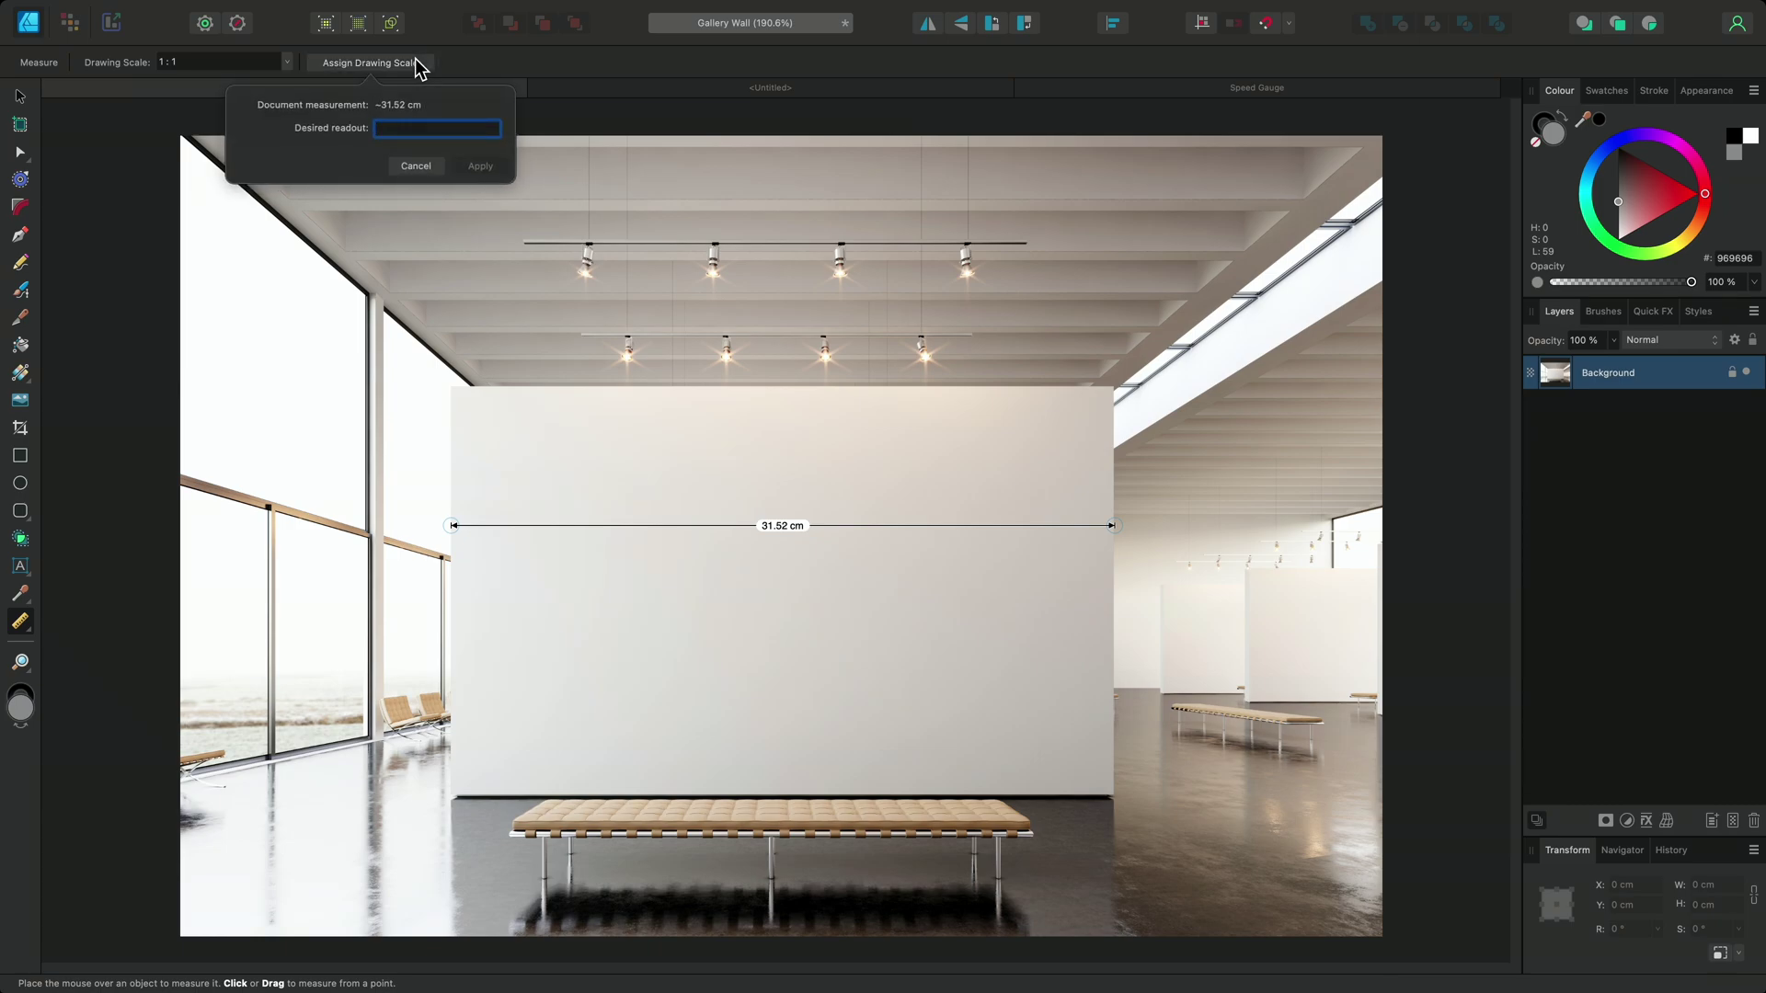
pyautogui.write('500cm')
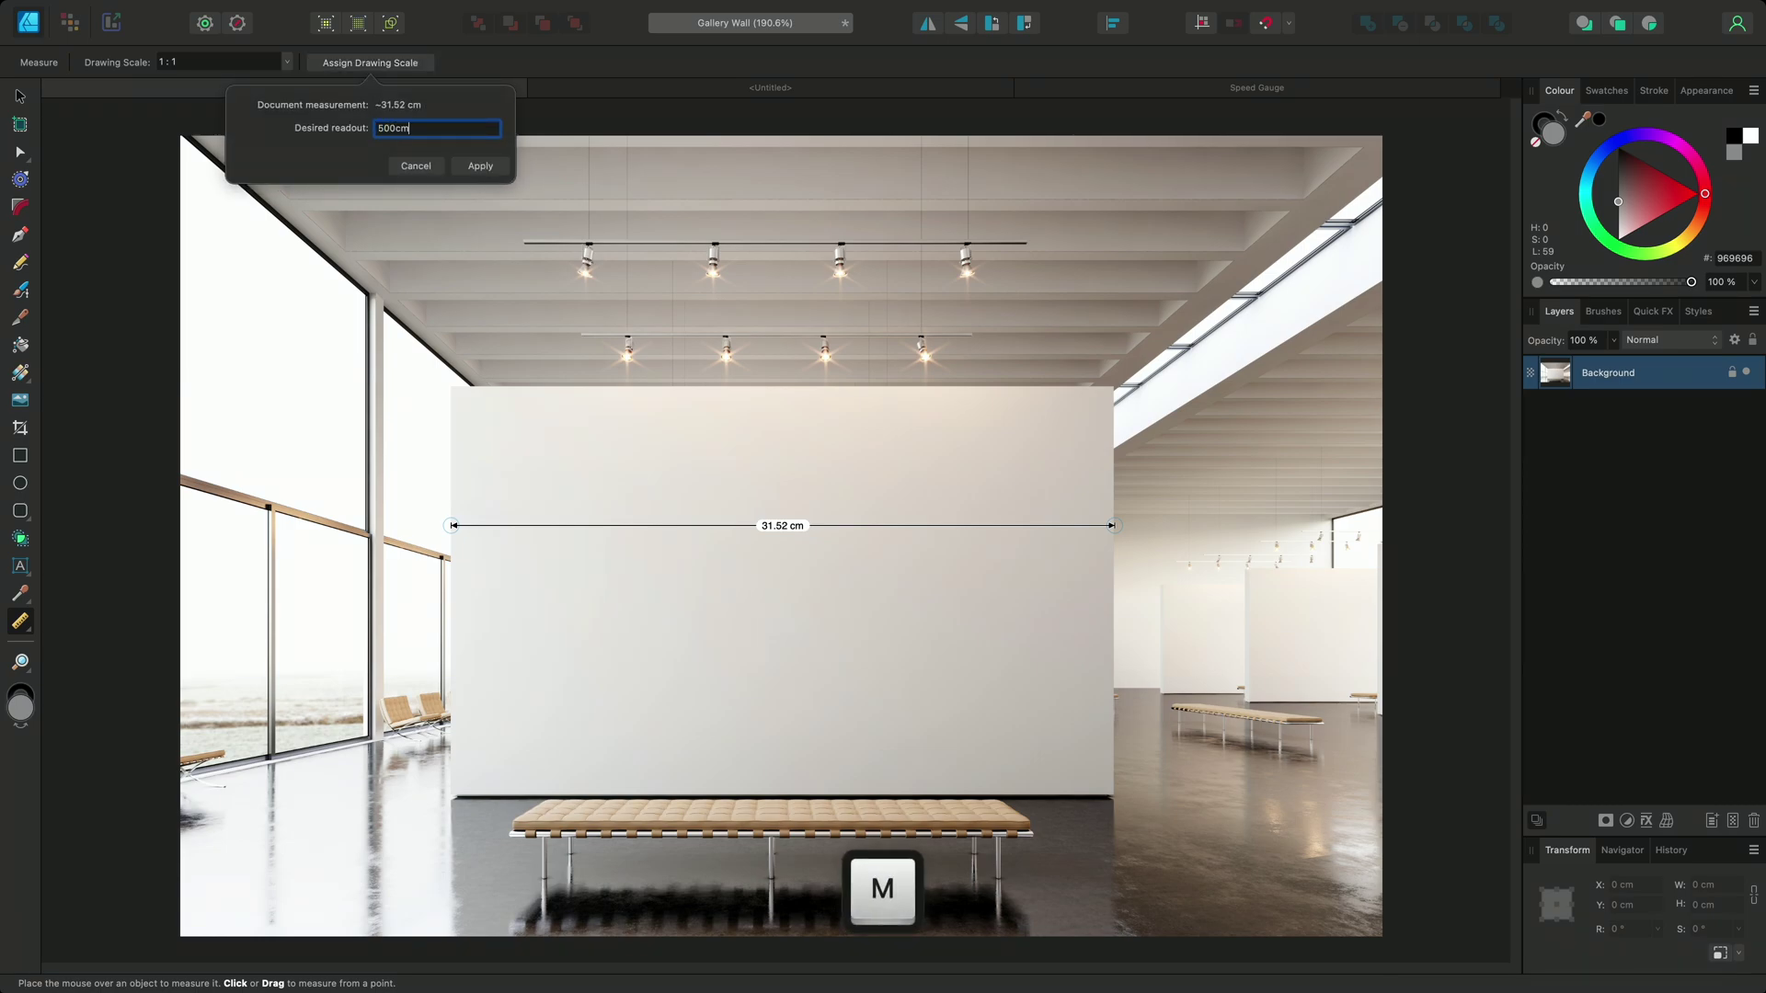
pyautogui.press('Return')
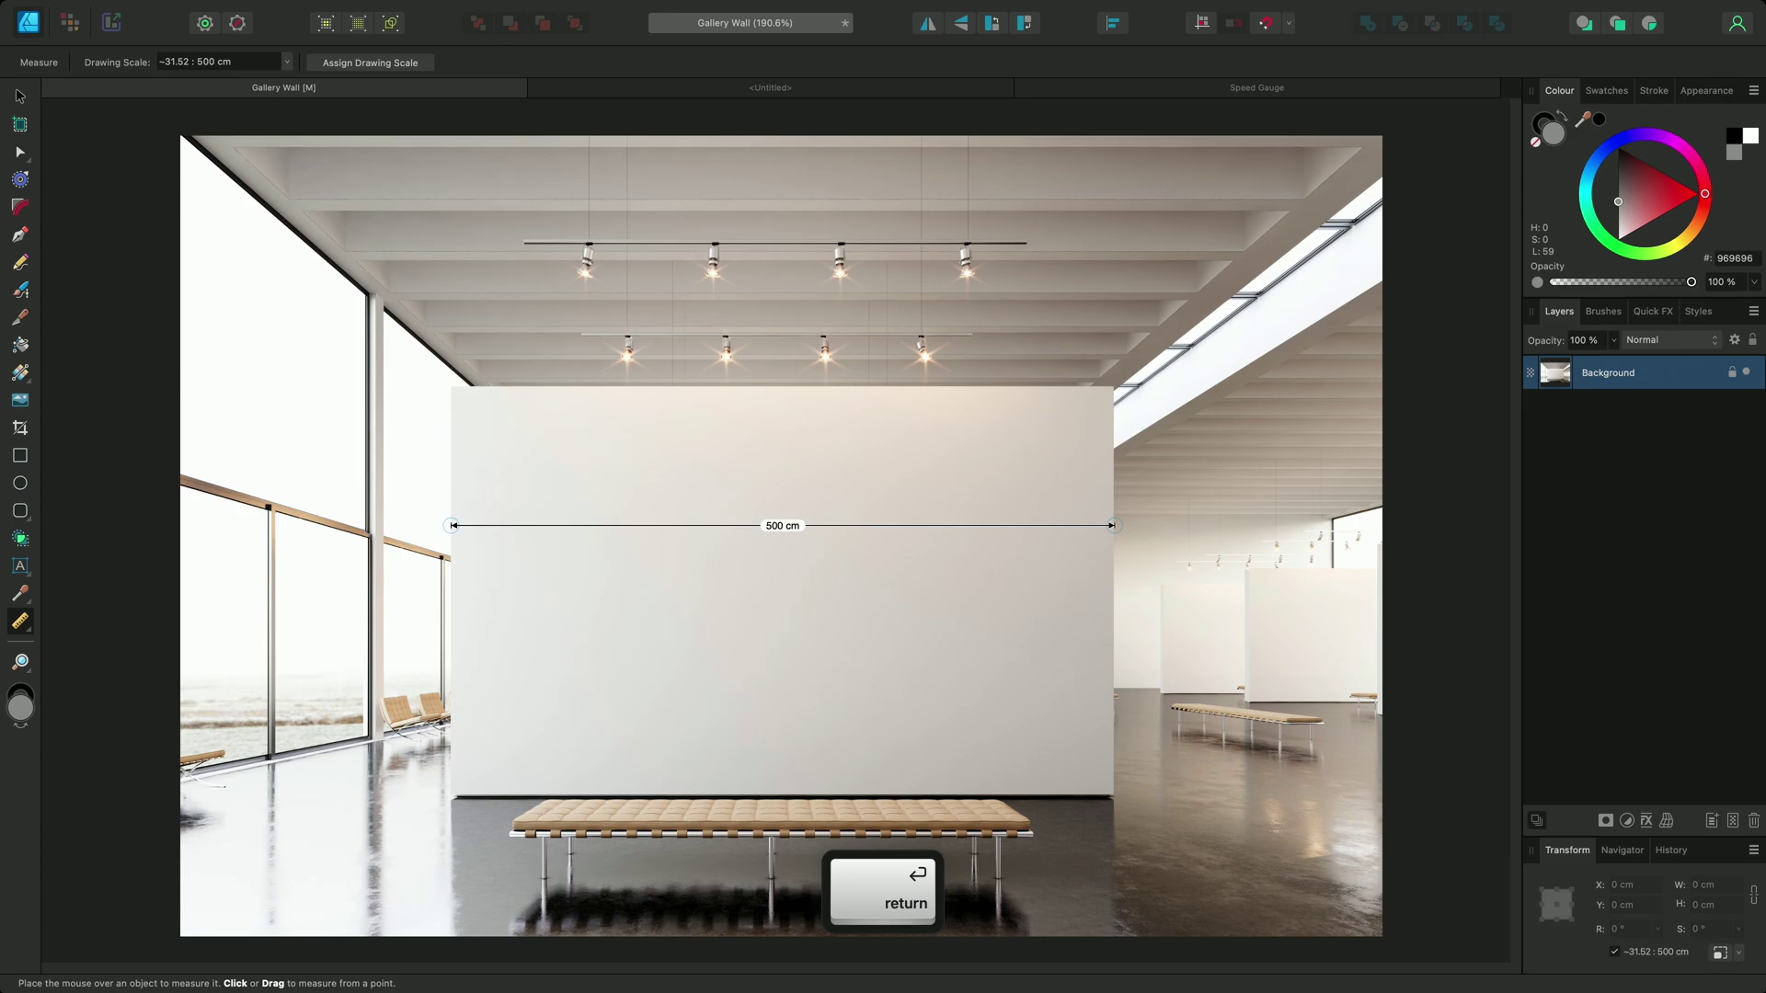
# - Create a 65 × 200 cm rectangle on the wall
pyautogui.click(24, 465)
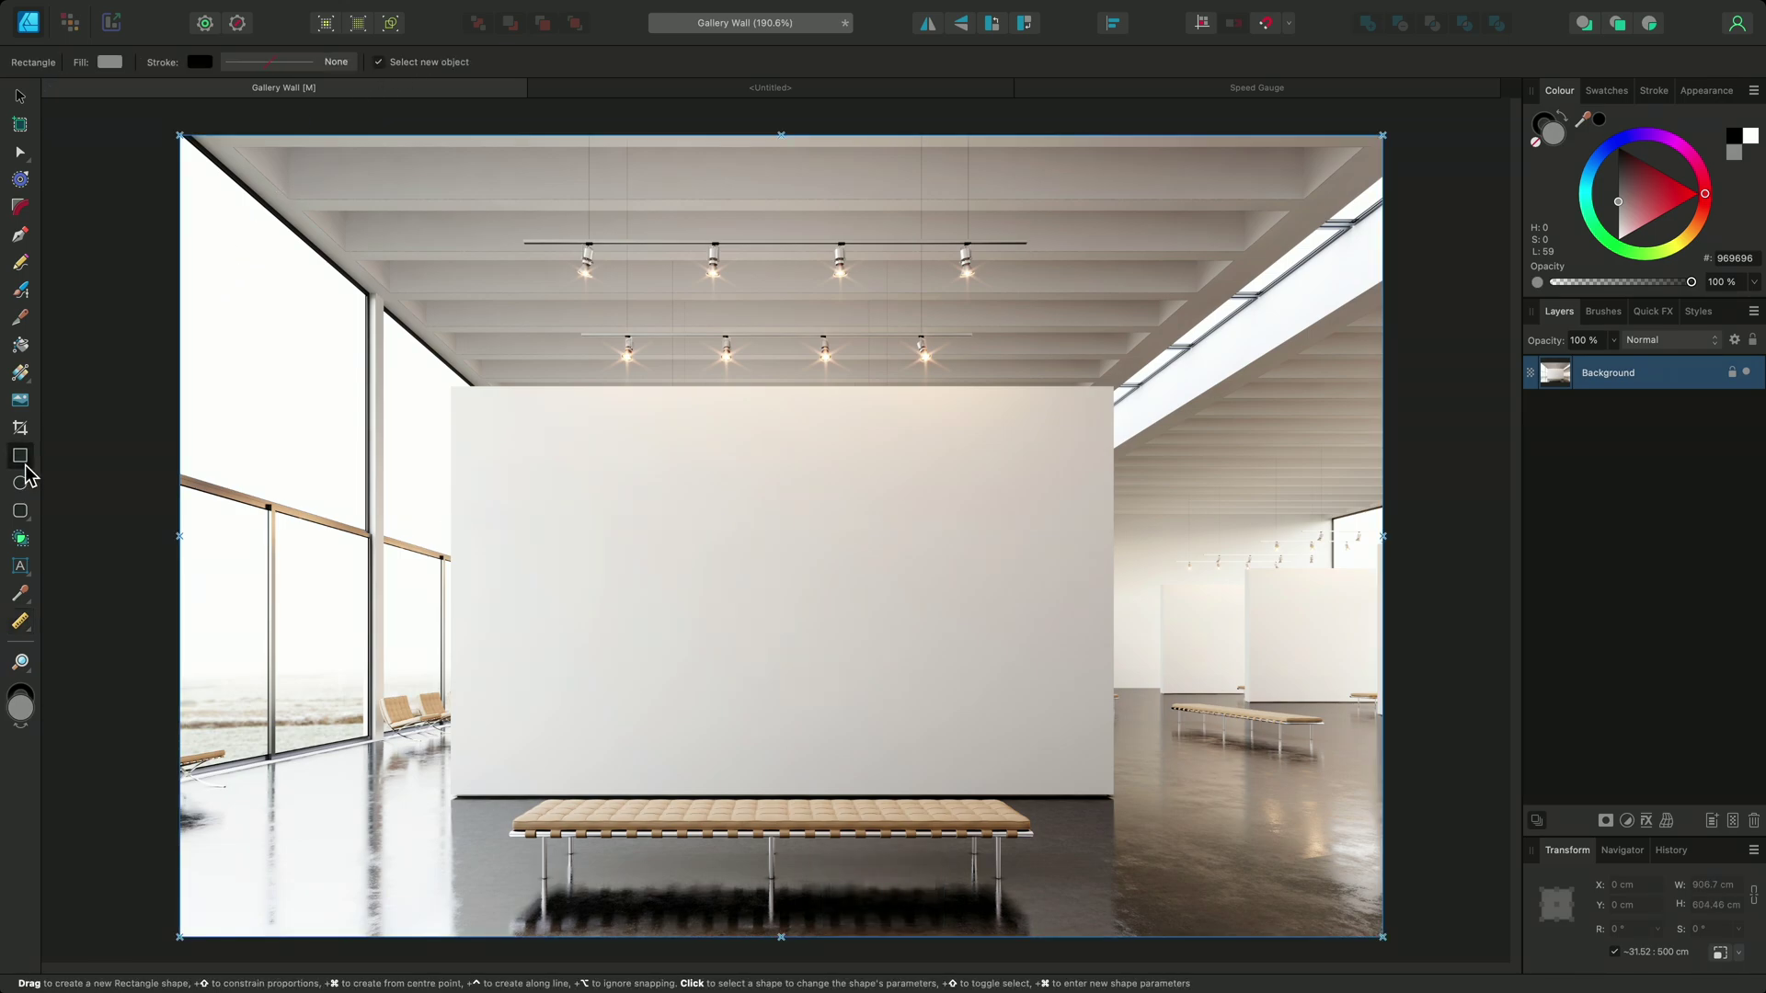
pyautogui.press('super')
pyautogui.keyDown('super'); pyautogui.click(565, 470); pyautogui.keyUp('super')
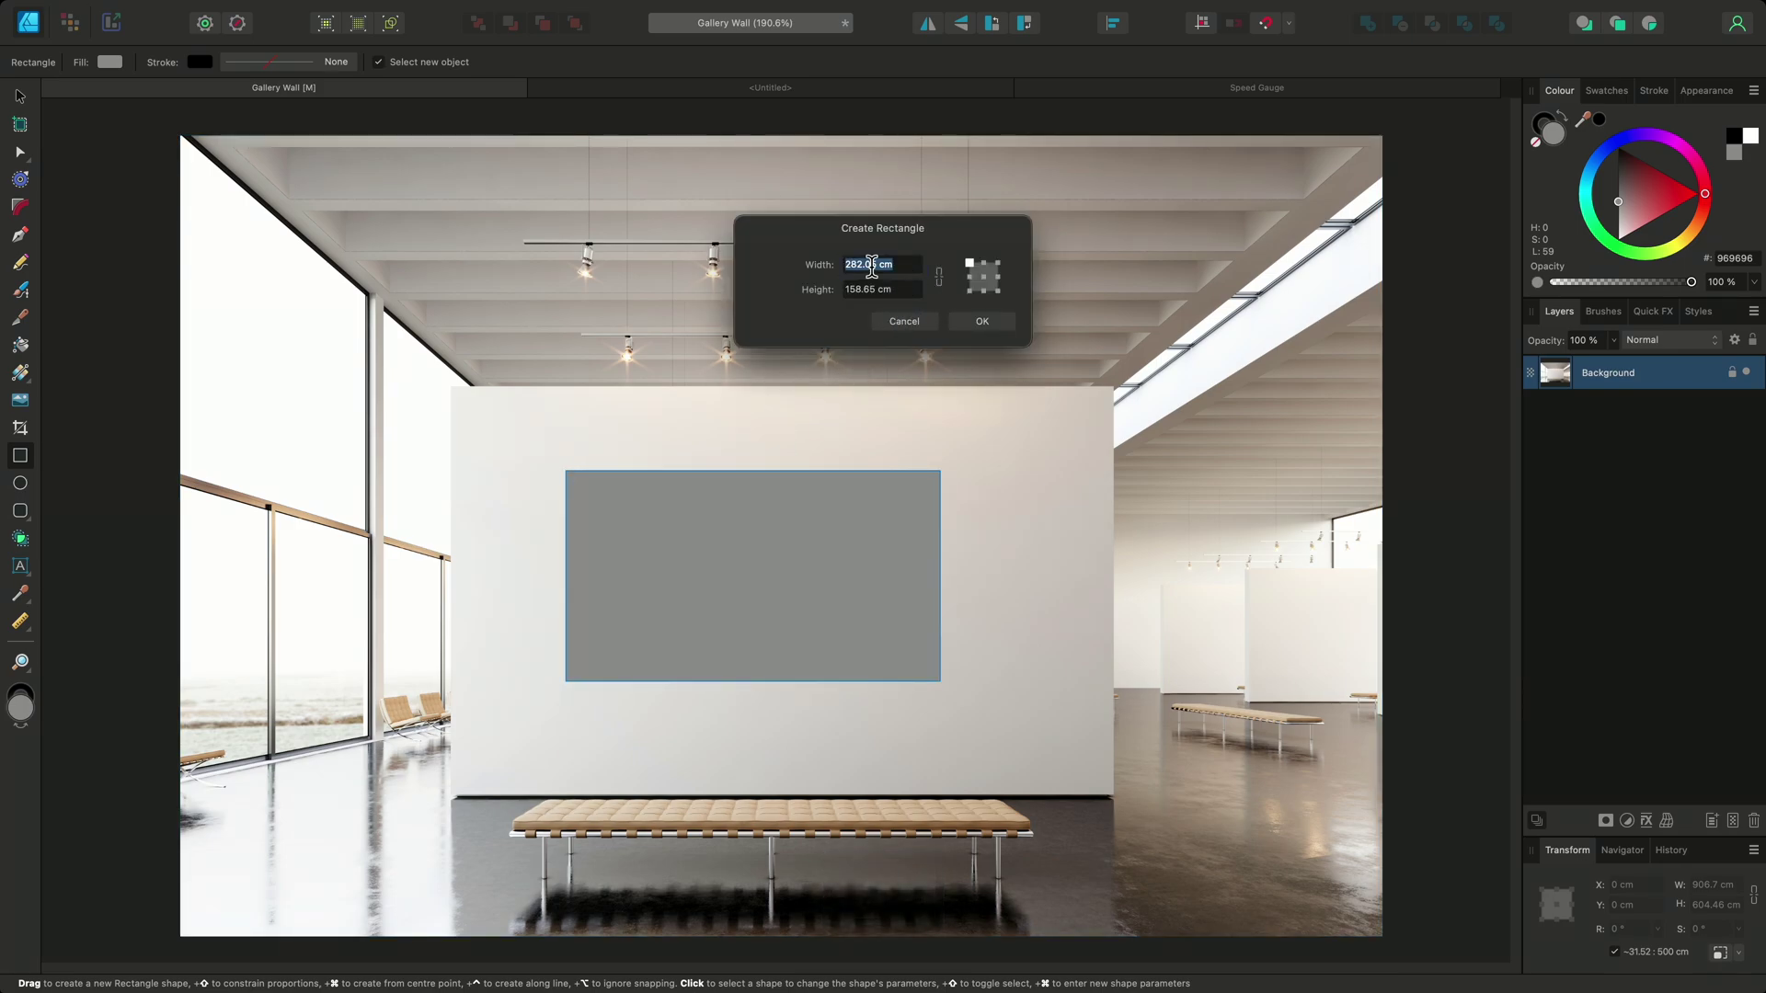
pyautogui.write('65')
pyautogui.press('Tab')
pyautogui.write('2')
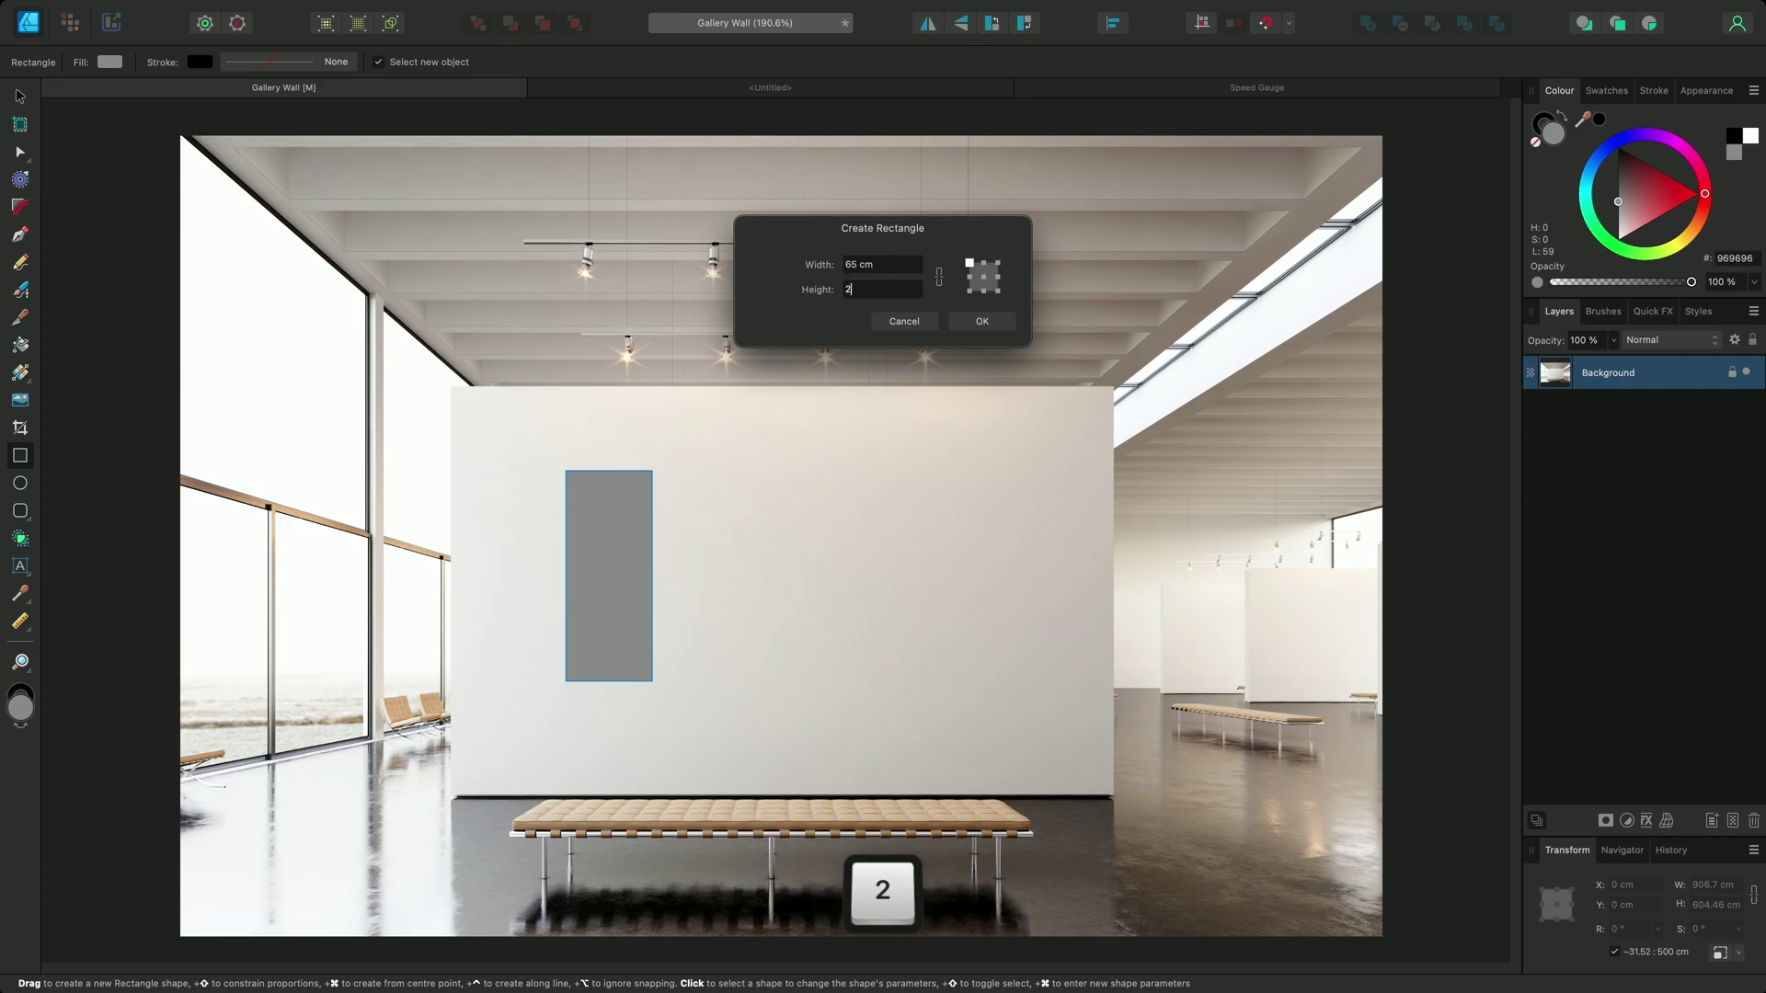
pyautogui.write('00')
pyautogui.press('Return')
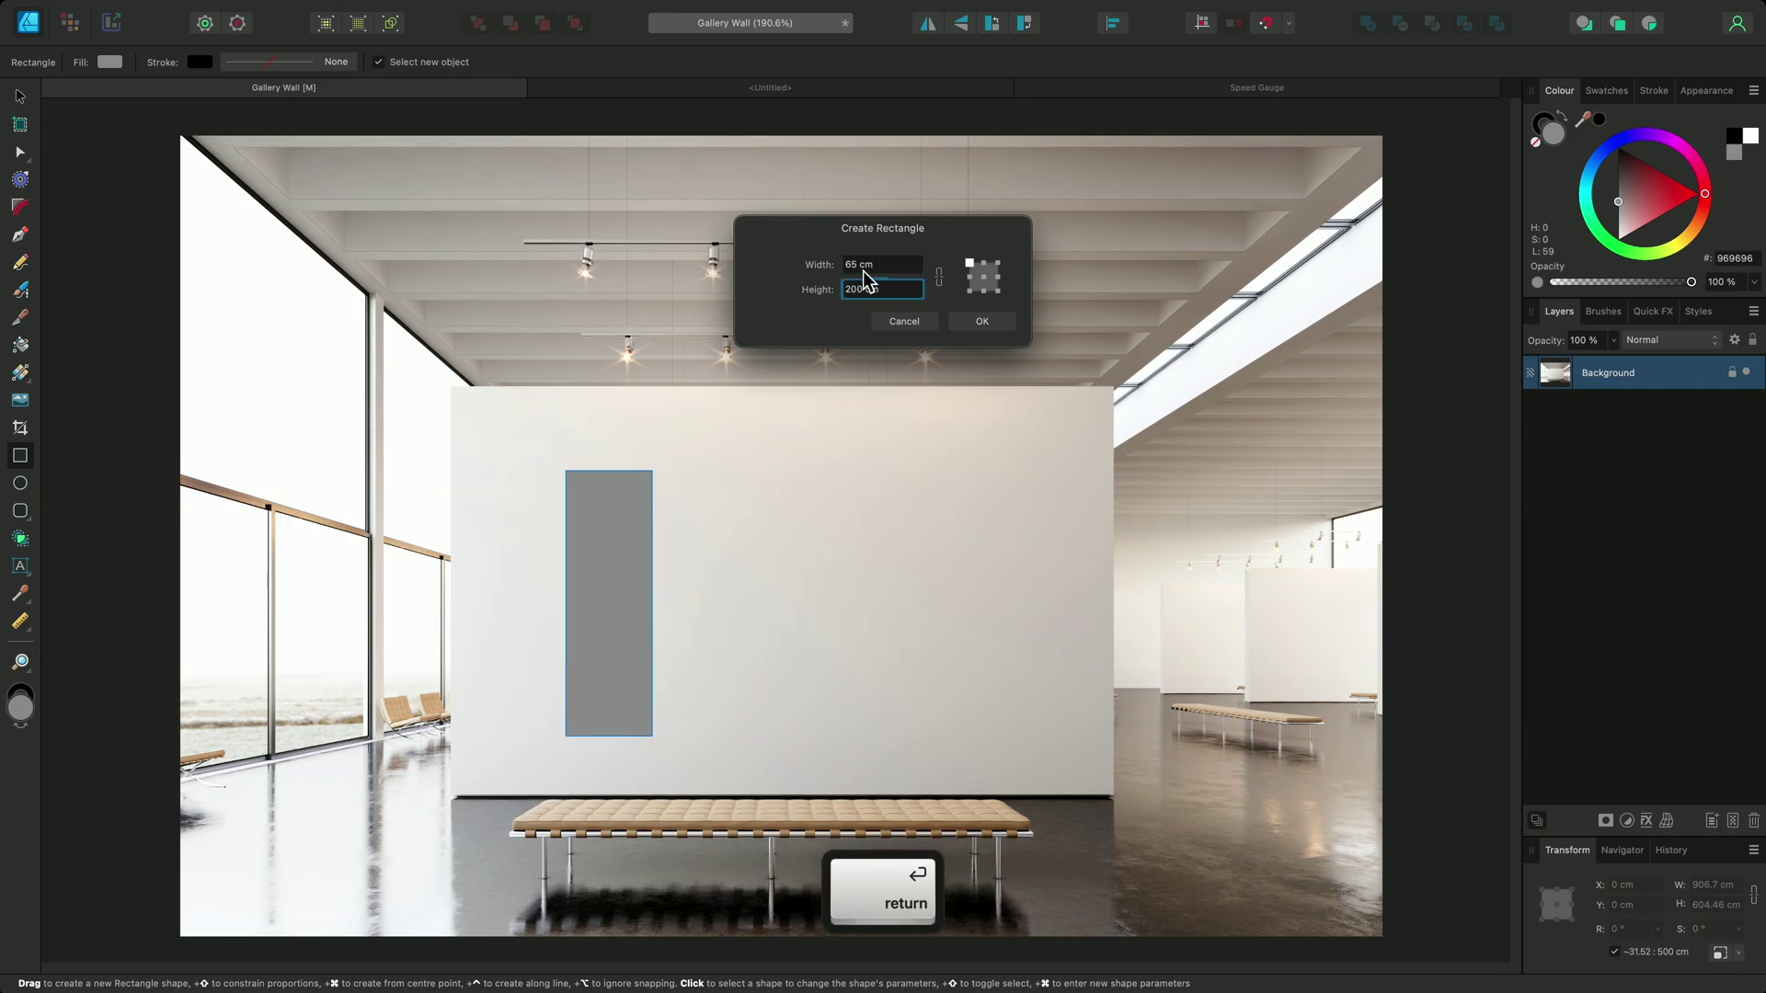
pyautogui.press('Return')
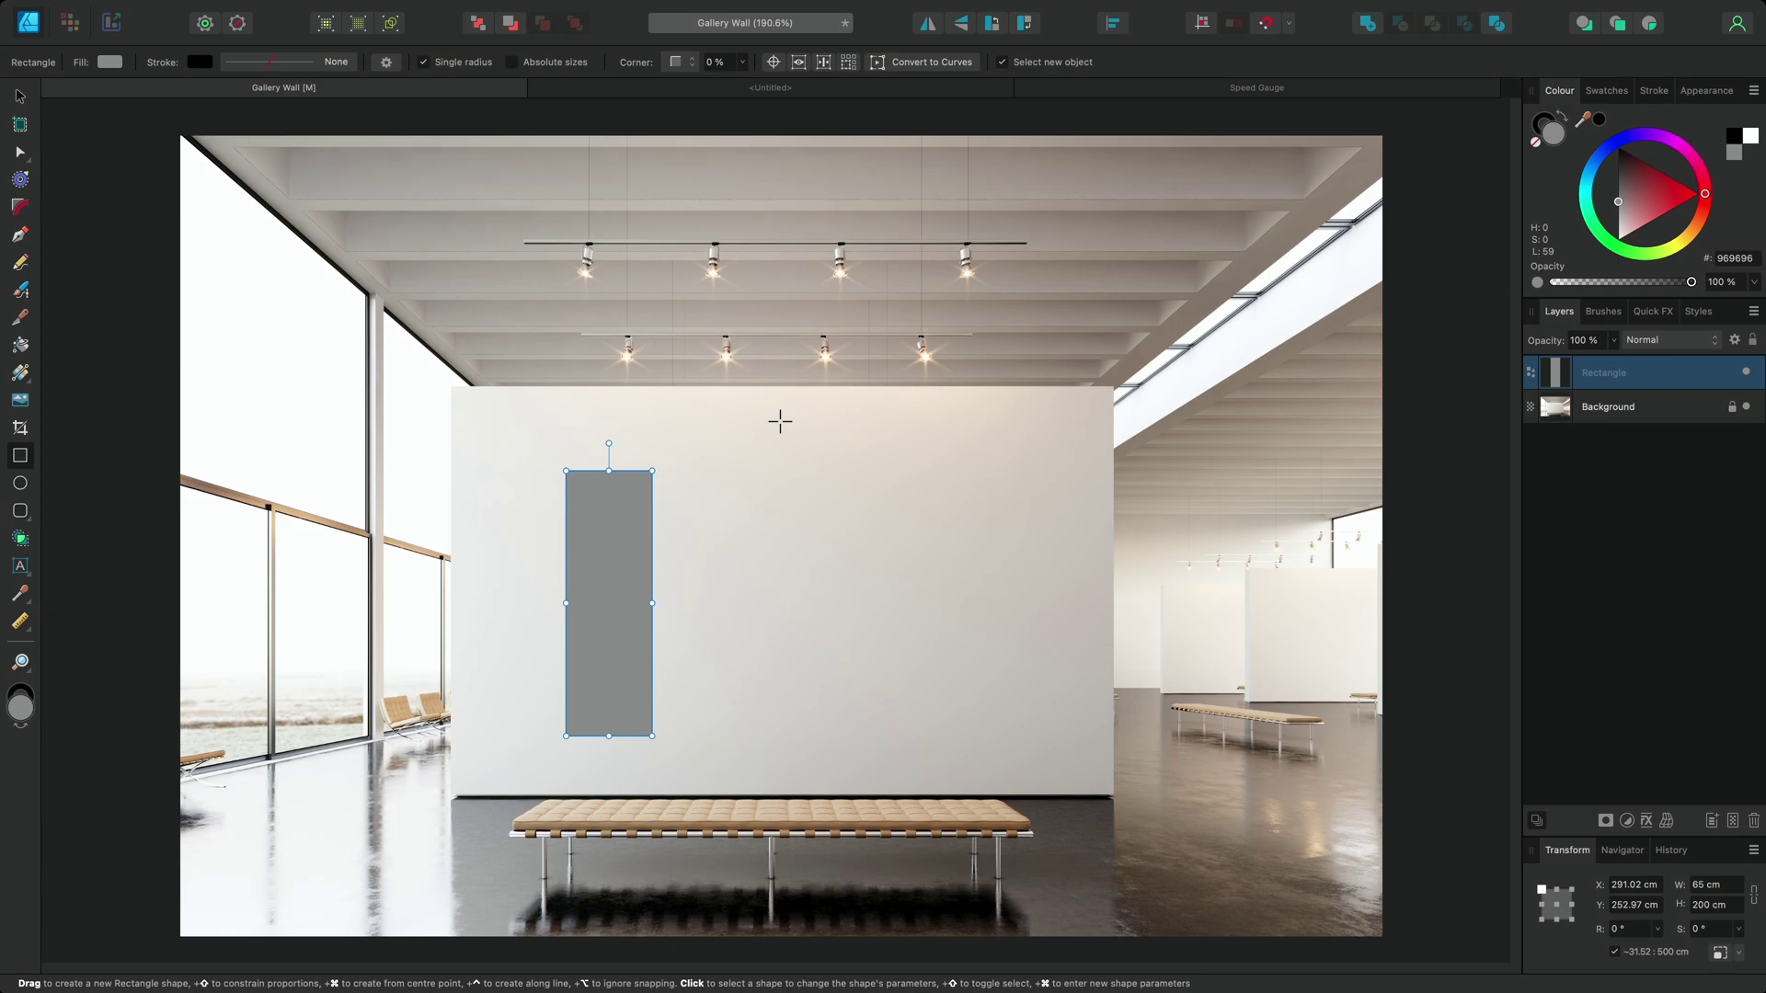
# - Add three more 65 × 200 cm rectangles side by side to its right
pyautogui.keyDown('super'); pyautogui.click(690, 474); pyautogui.keyUp('super')
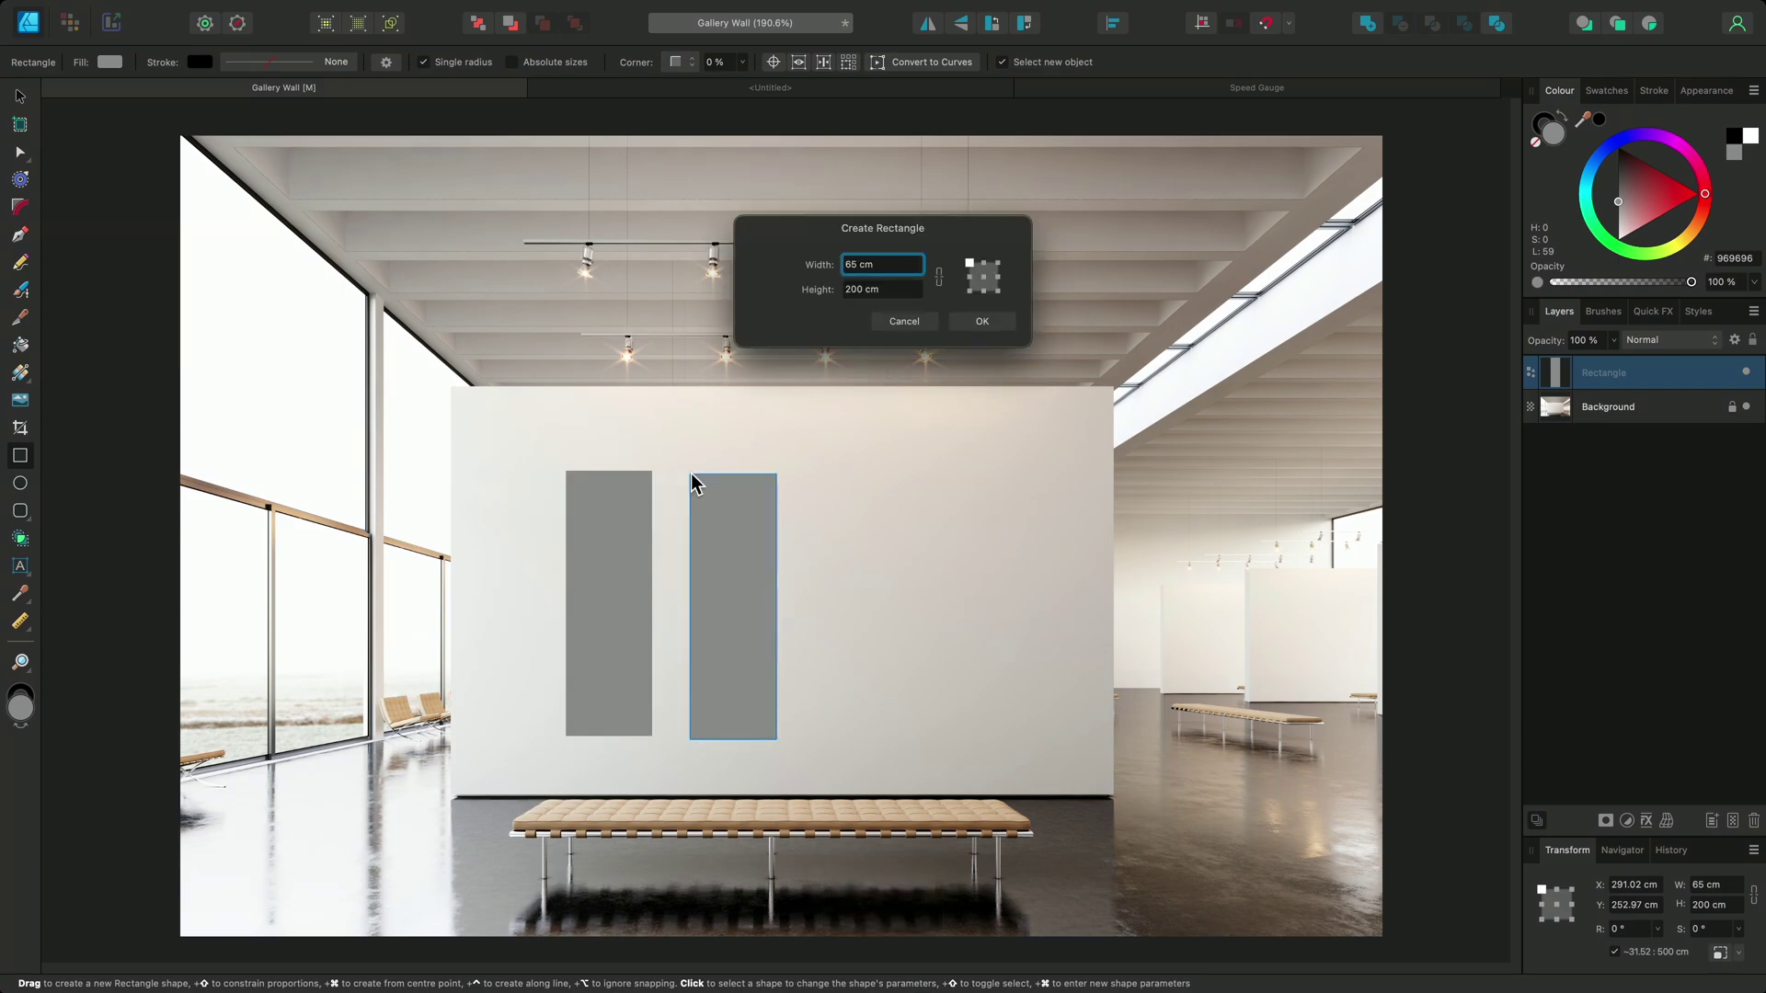
pyautogui.press('Return')
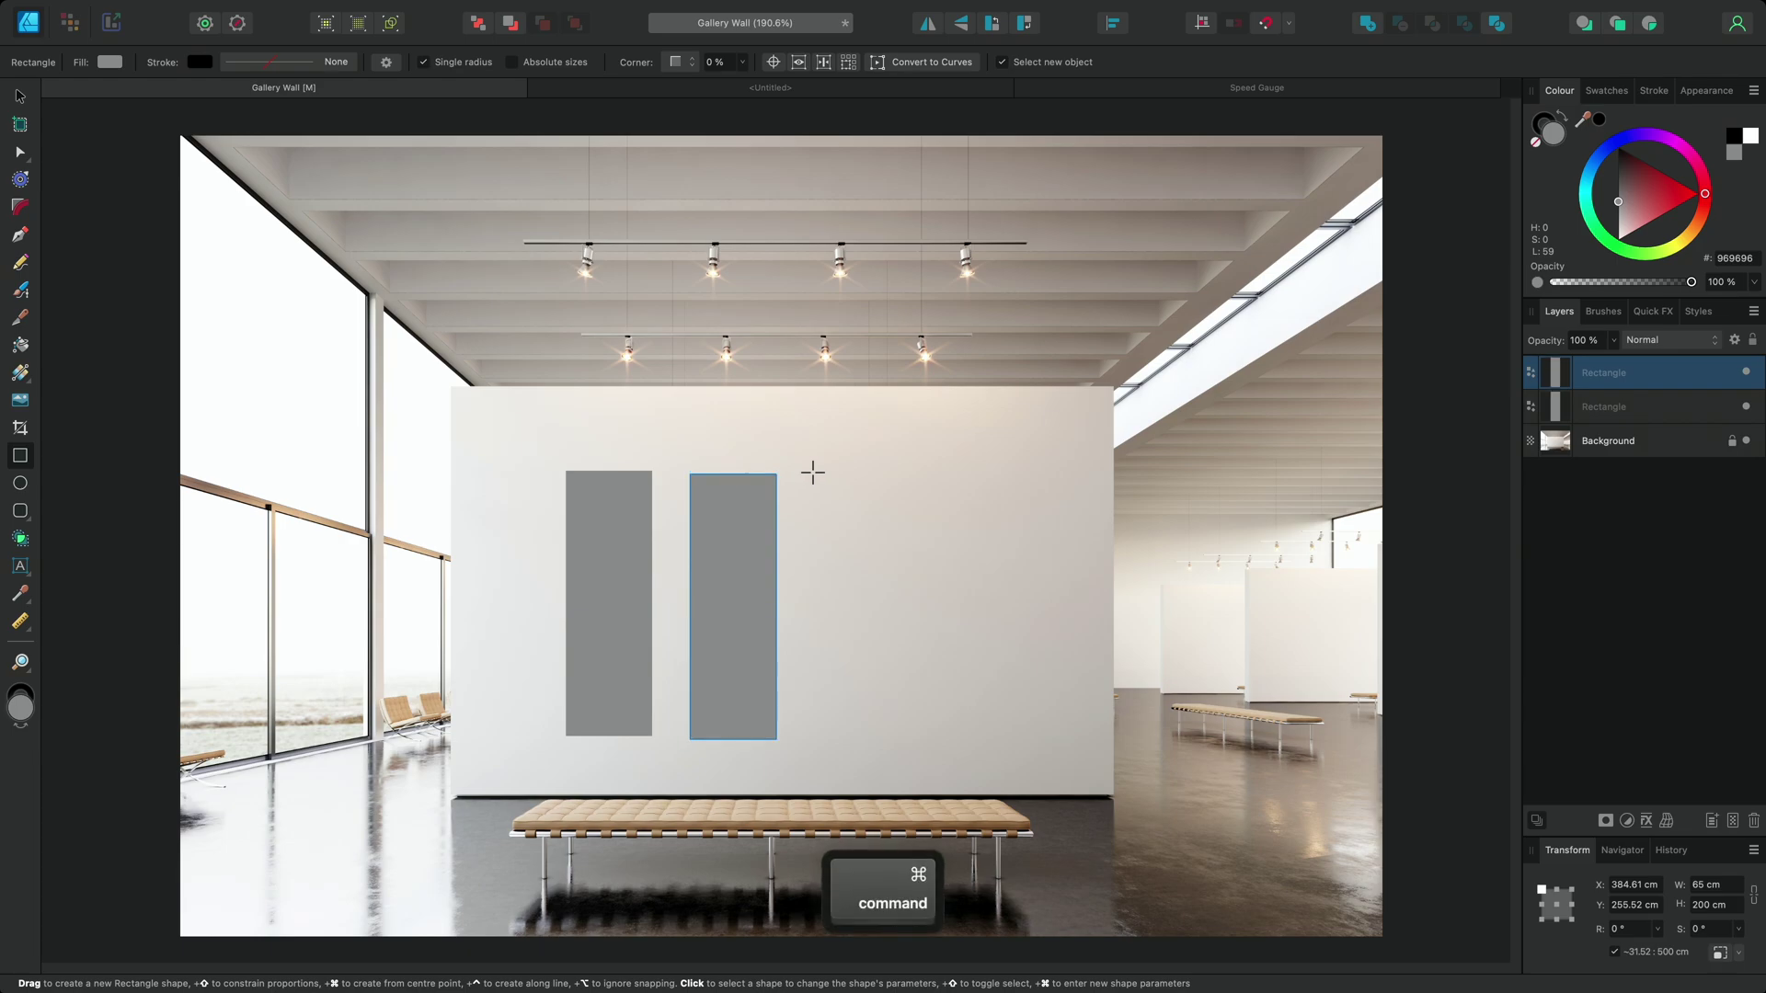
pyautogui.keyDown('super'); pyautogui.click(813, 473); pyautogui.keyUp('super')
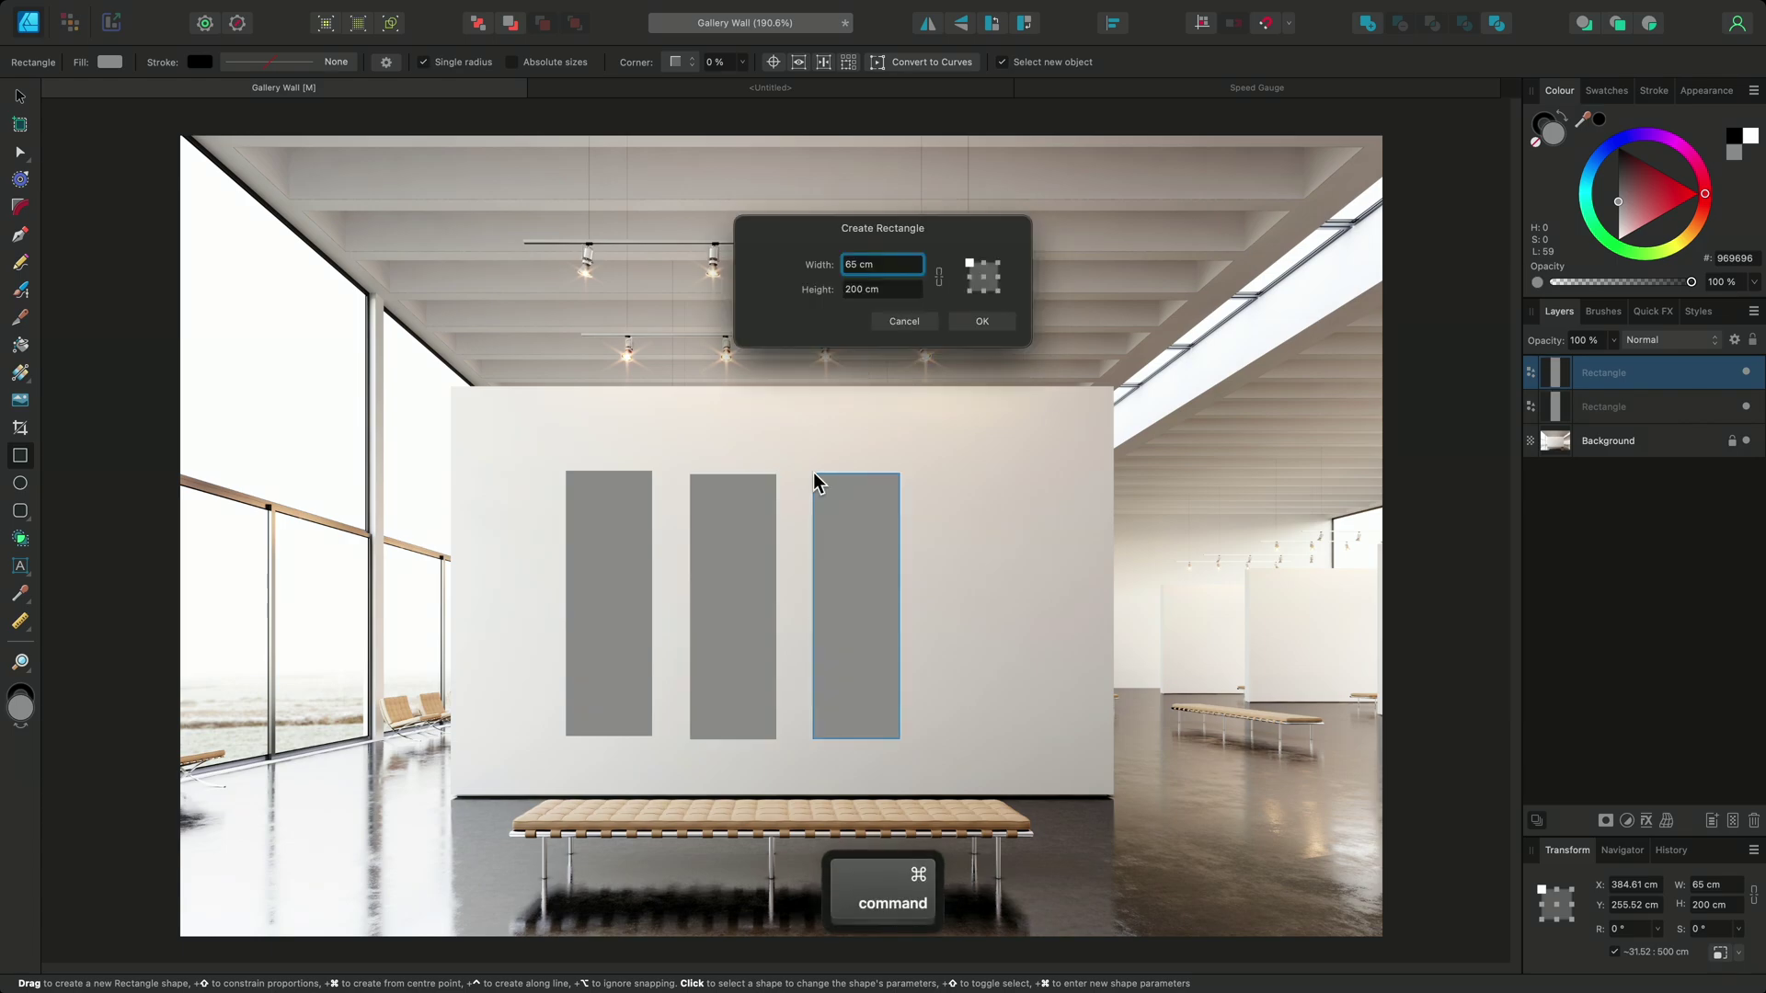
pyautogui.press('Return')
pyautogui.keyDown('super'); pyautogui.click(933, 473); pyautogui.keyUp('super')
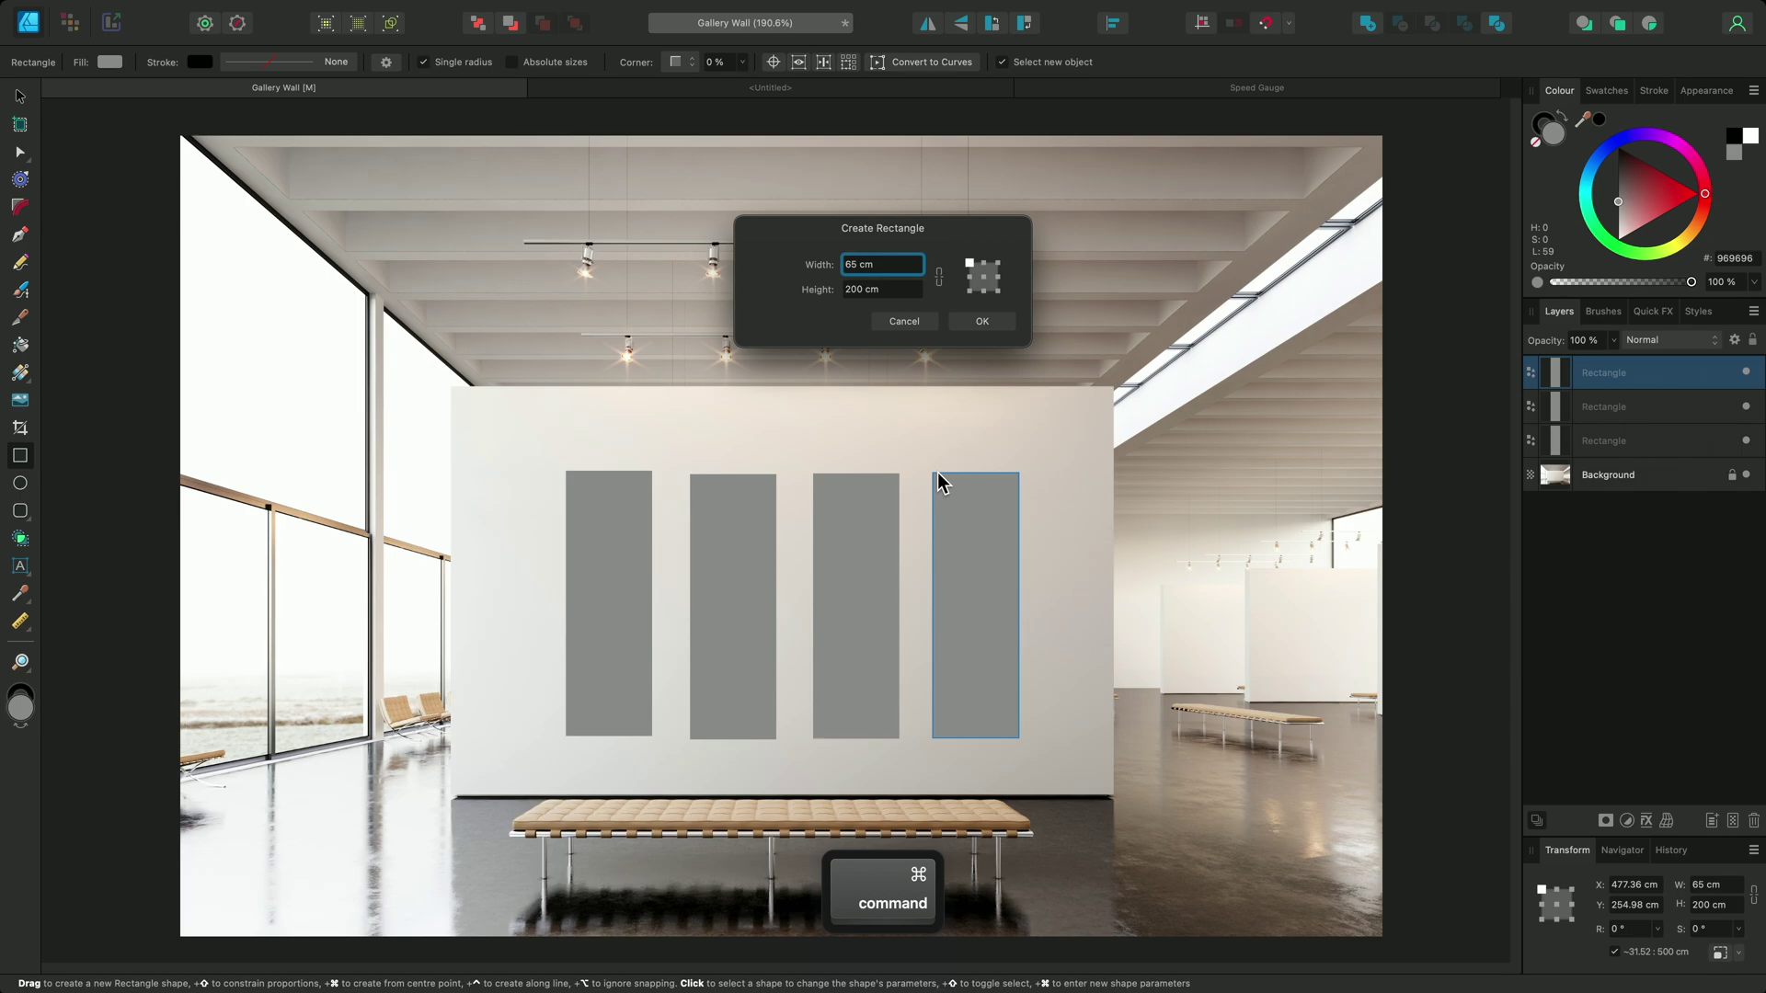
pyautogui.press('Return')
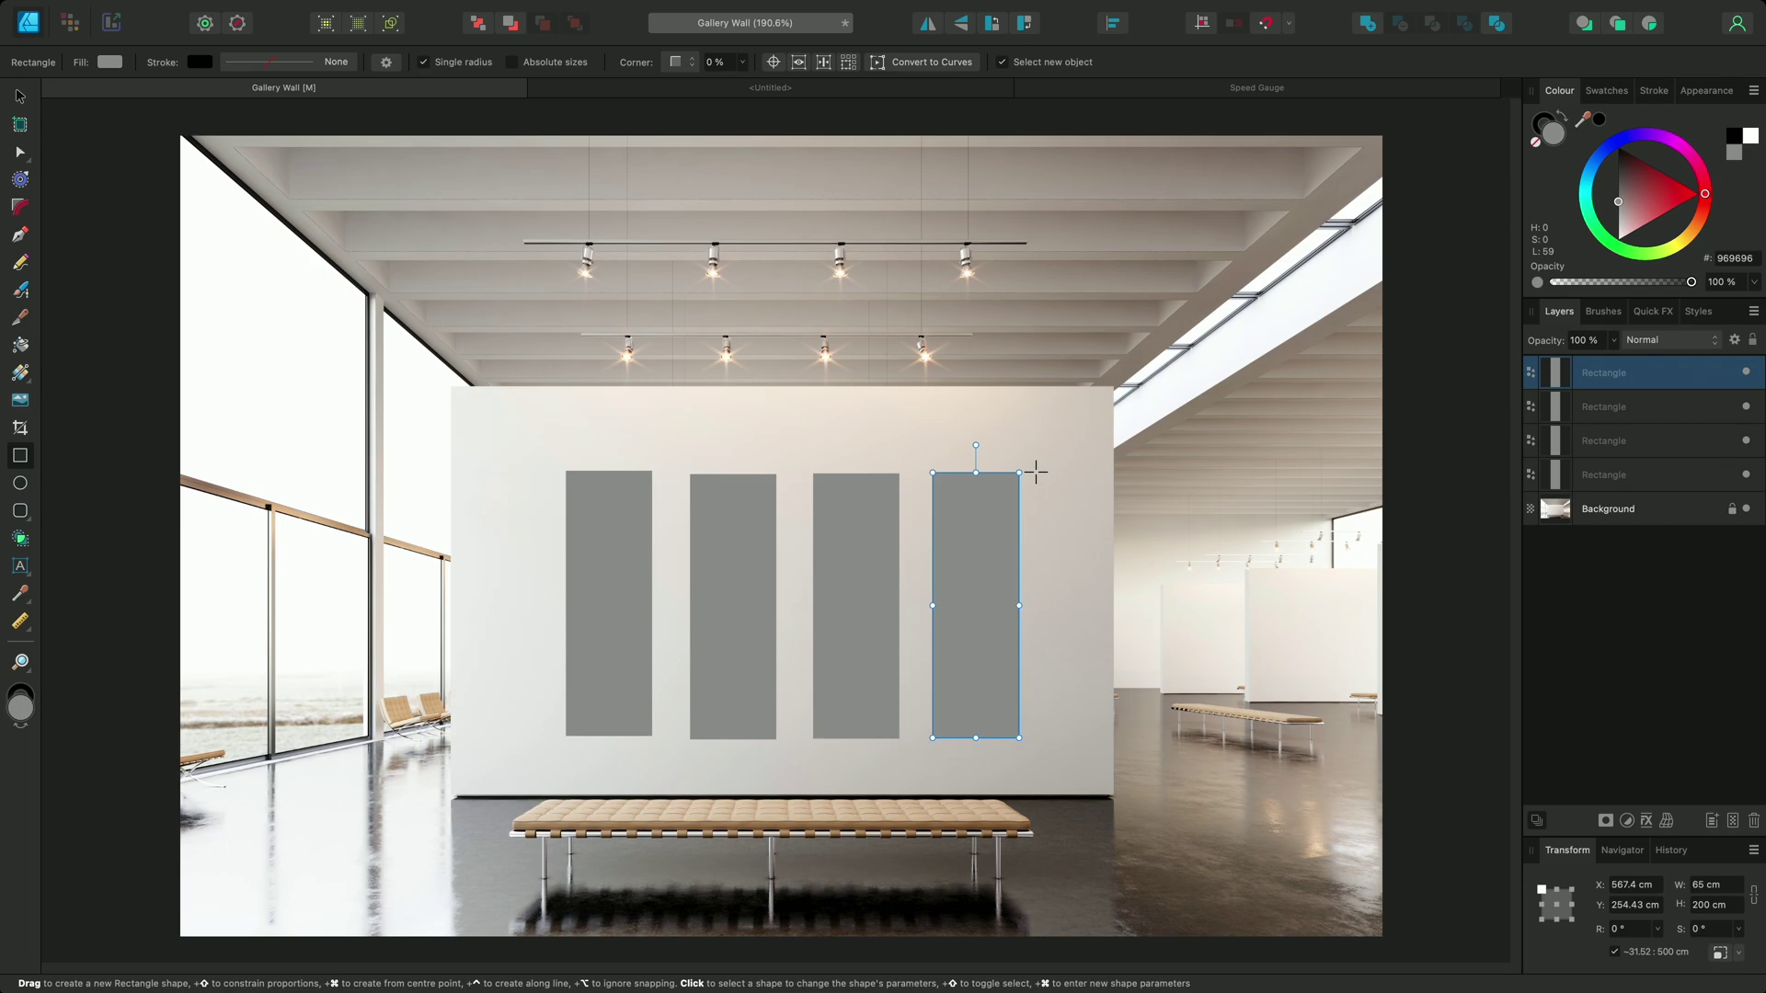
# - Undo the three extra rectangles and drag the remaining one down to the wall's base
pyautogui.press('super+z')
pyautogui.press('super+z')
pyautogui.press('super+z')
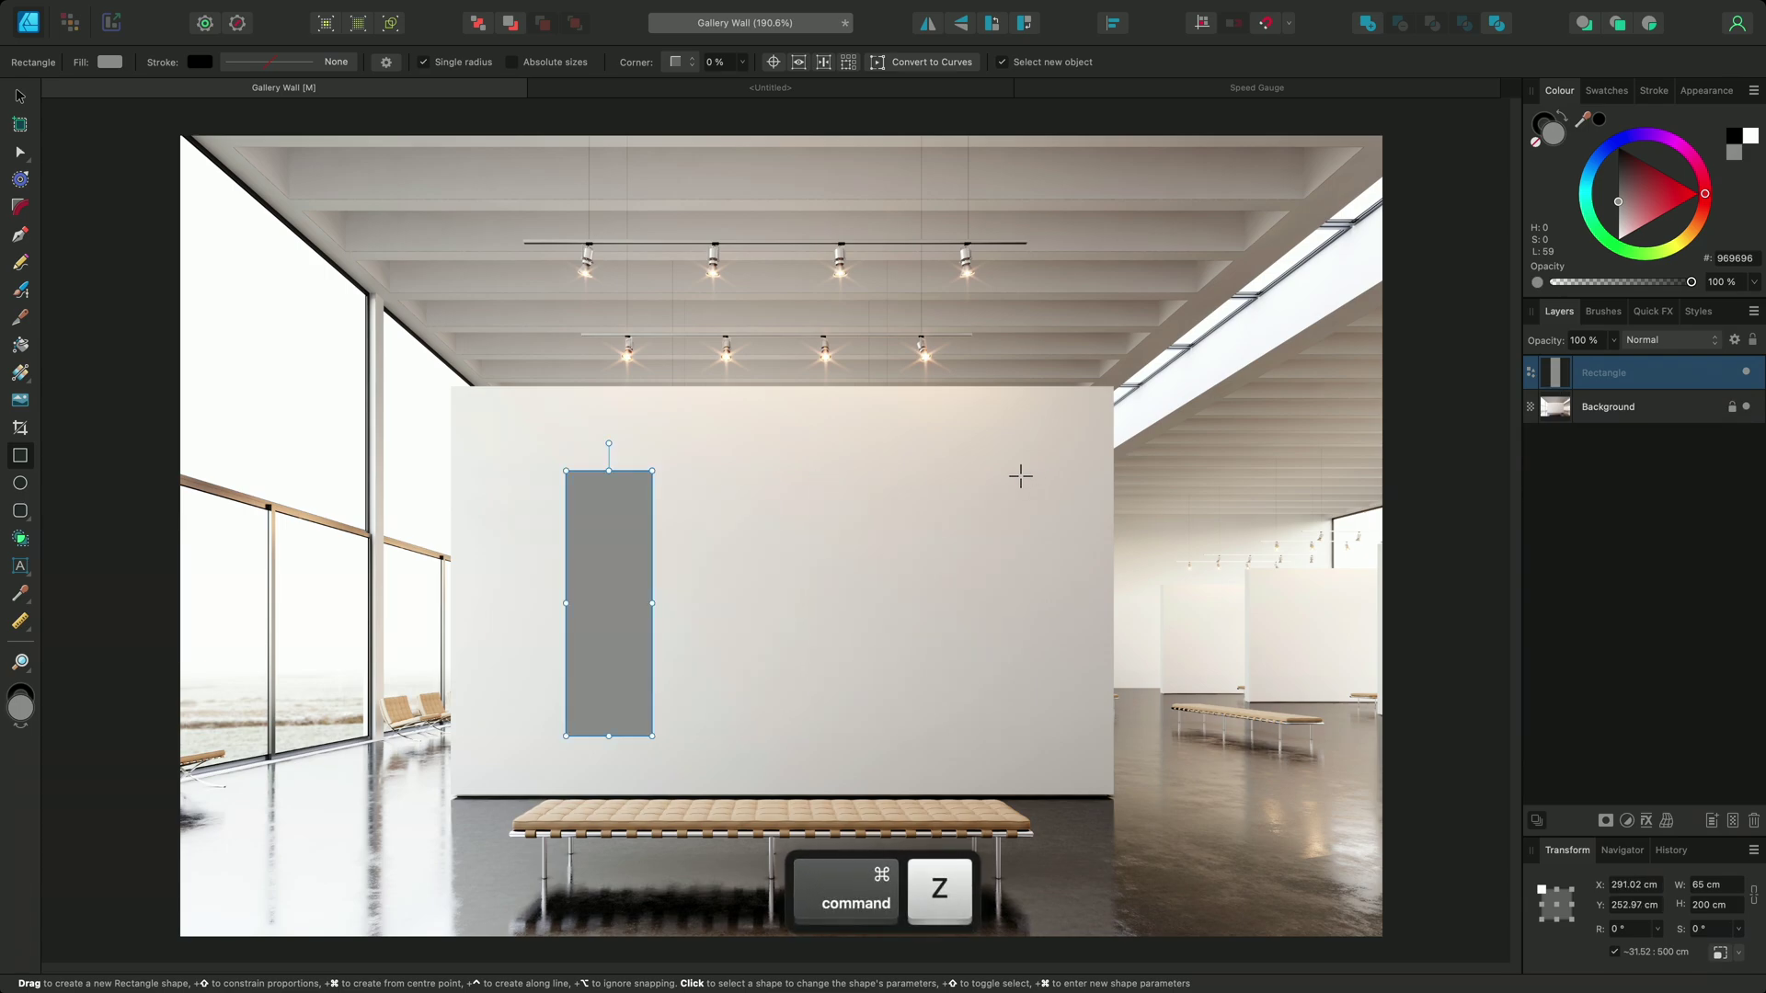
pyautogui.moveTo(631, 467); pyautogui.dragTo(625, 528)
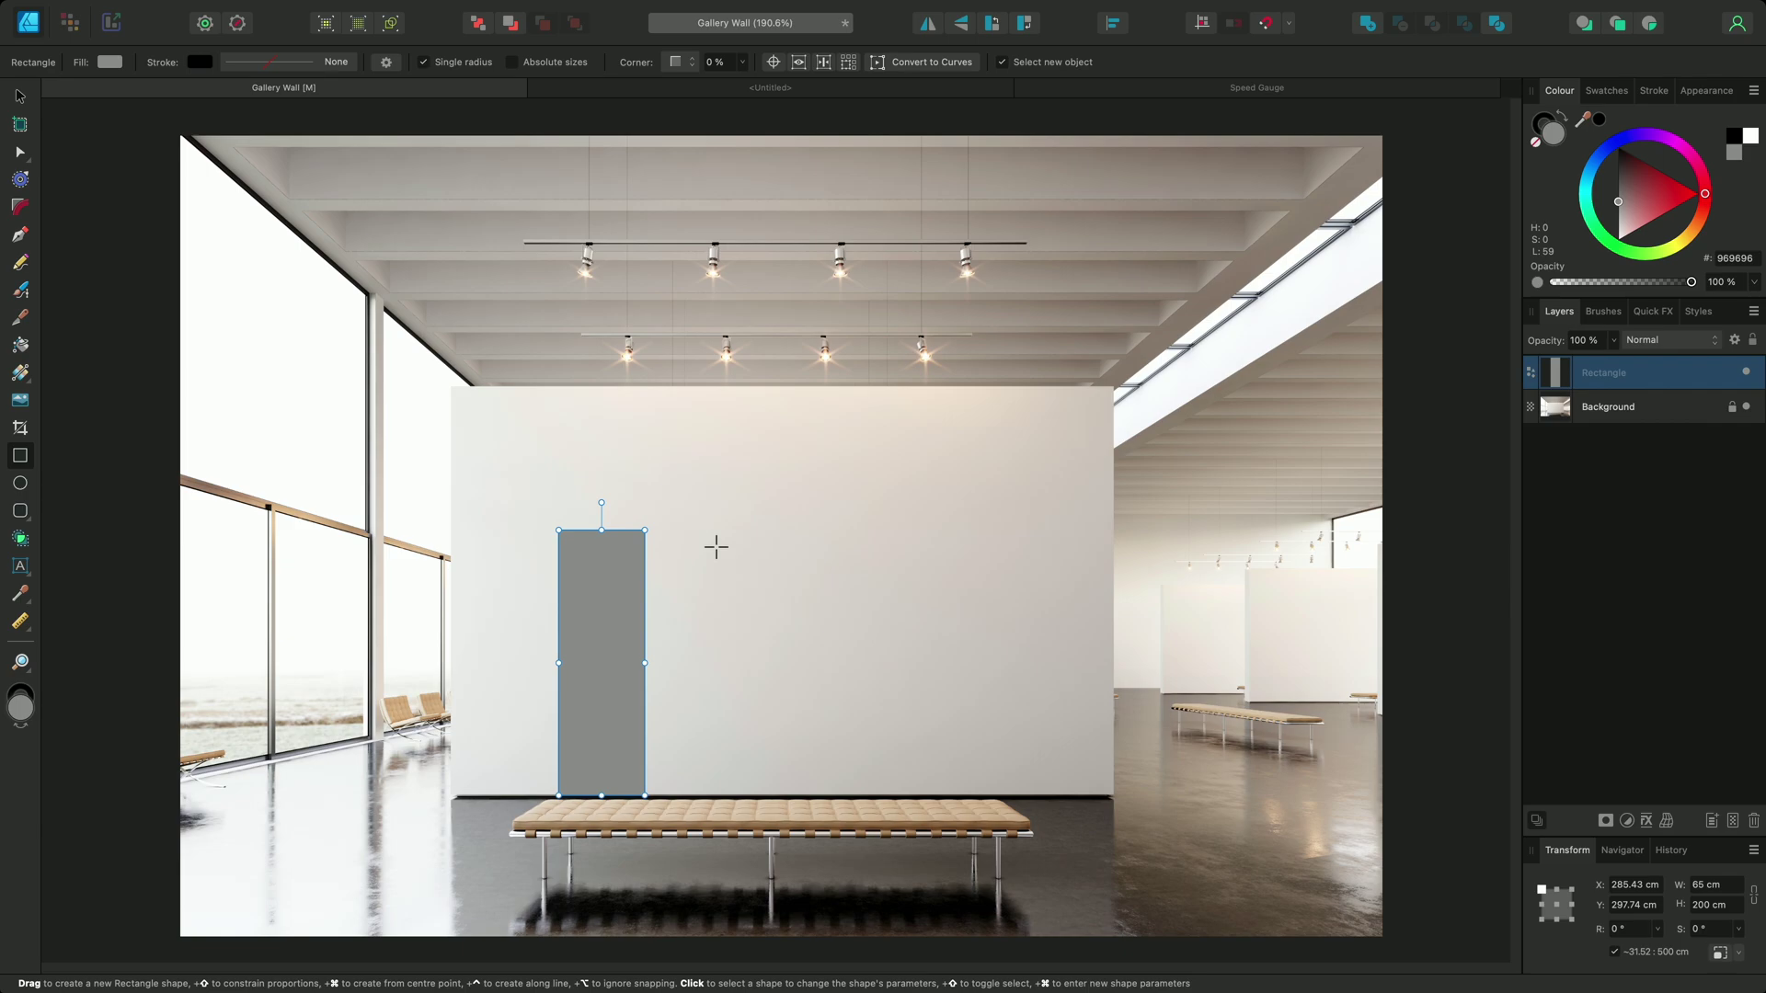
# - Move the rectangle 50 cm upward with Move/Duplicate, to Y 247.74 cm
pyautogui.press('Return')
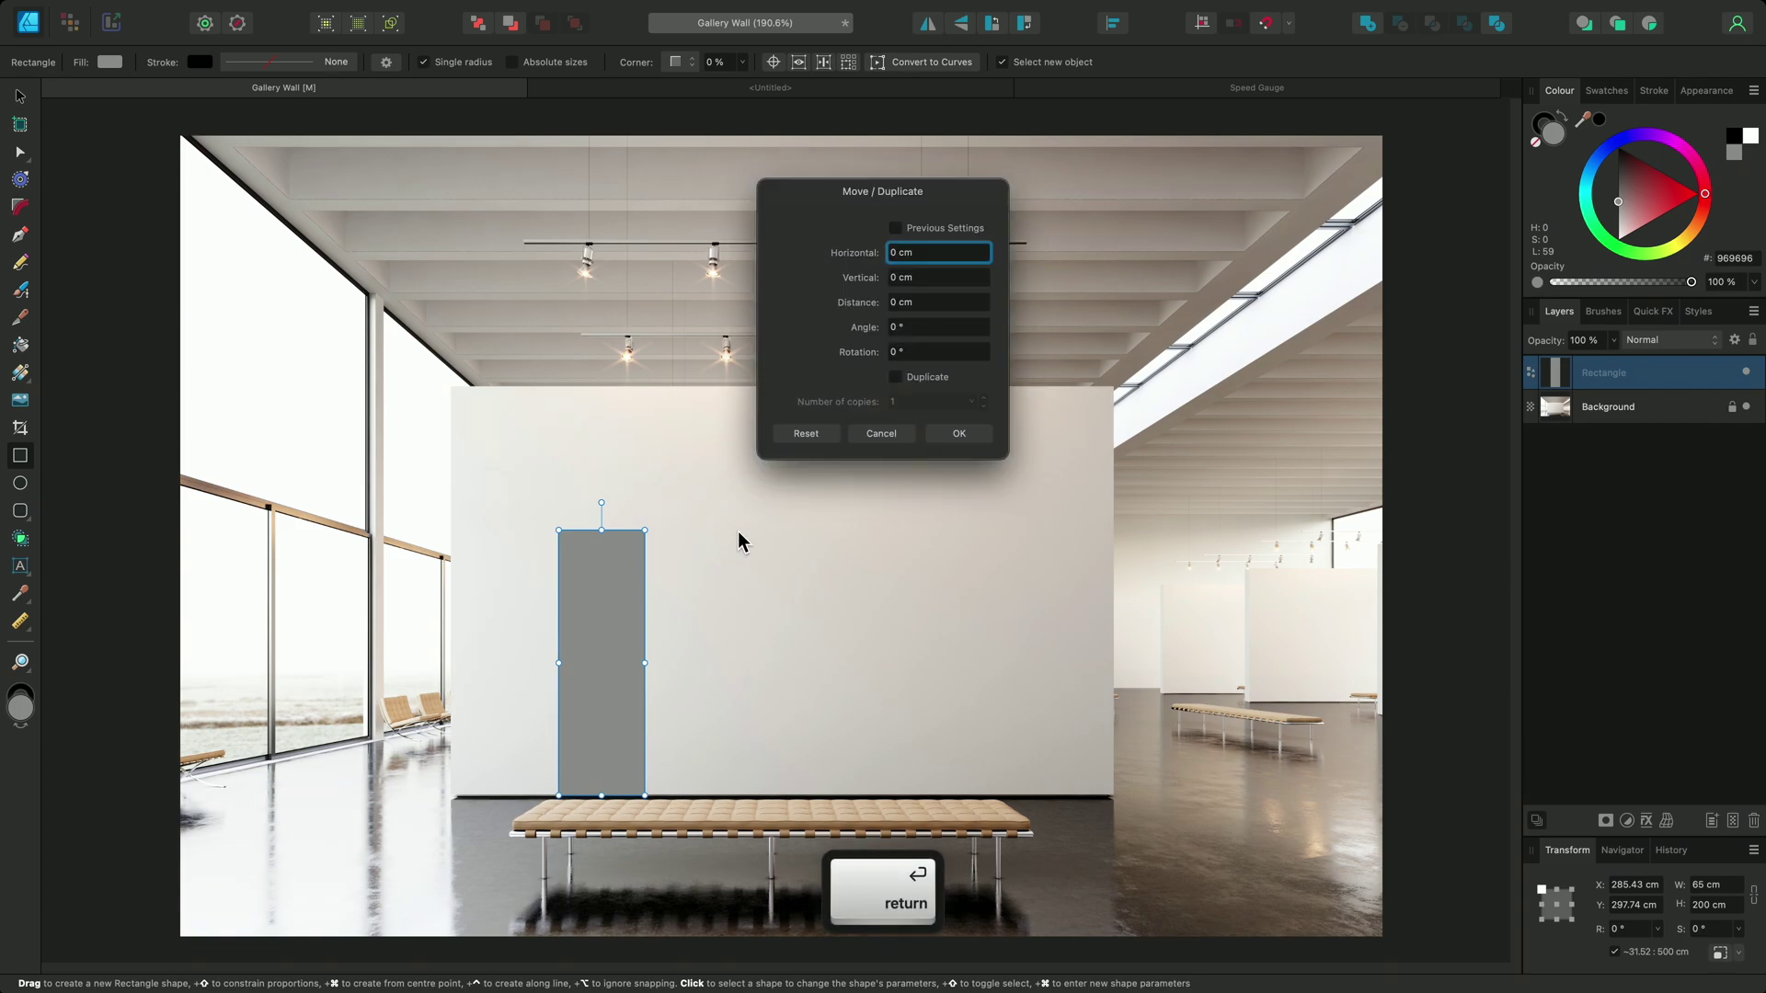
pyautogui.write('0.2')
pyautogui.scroll(-1, 936, 256)
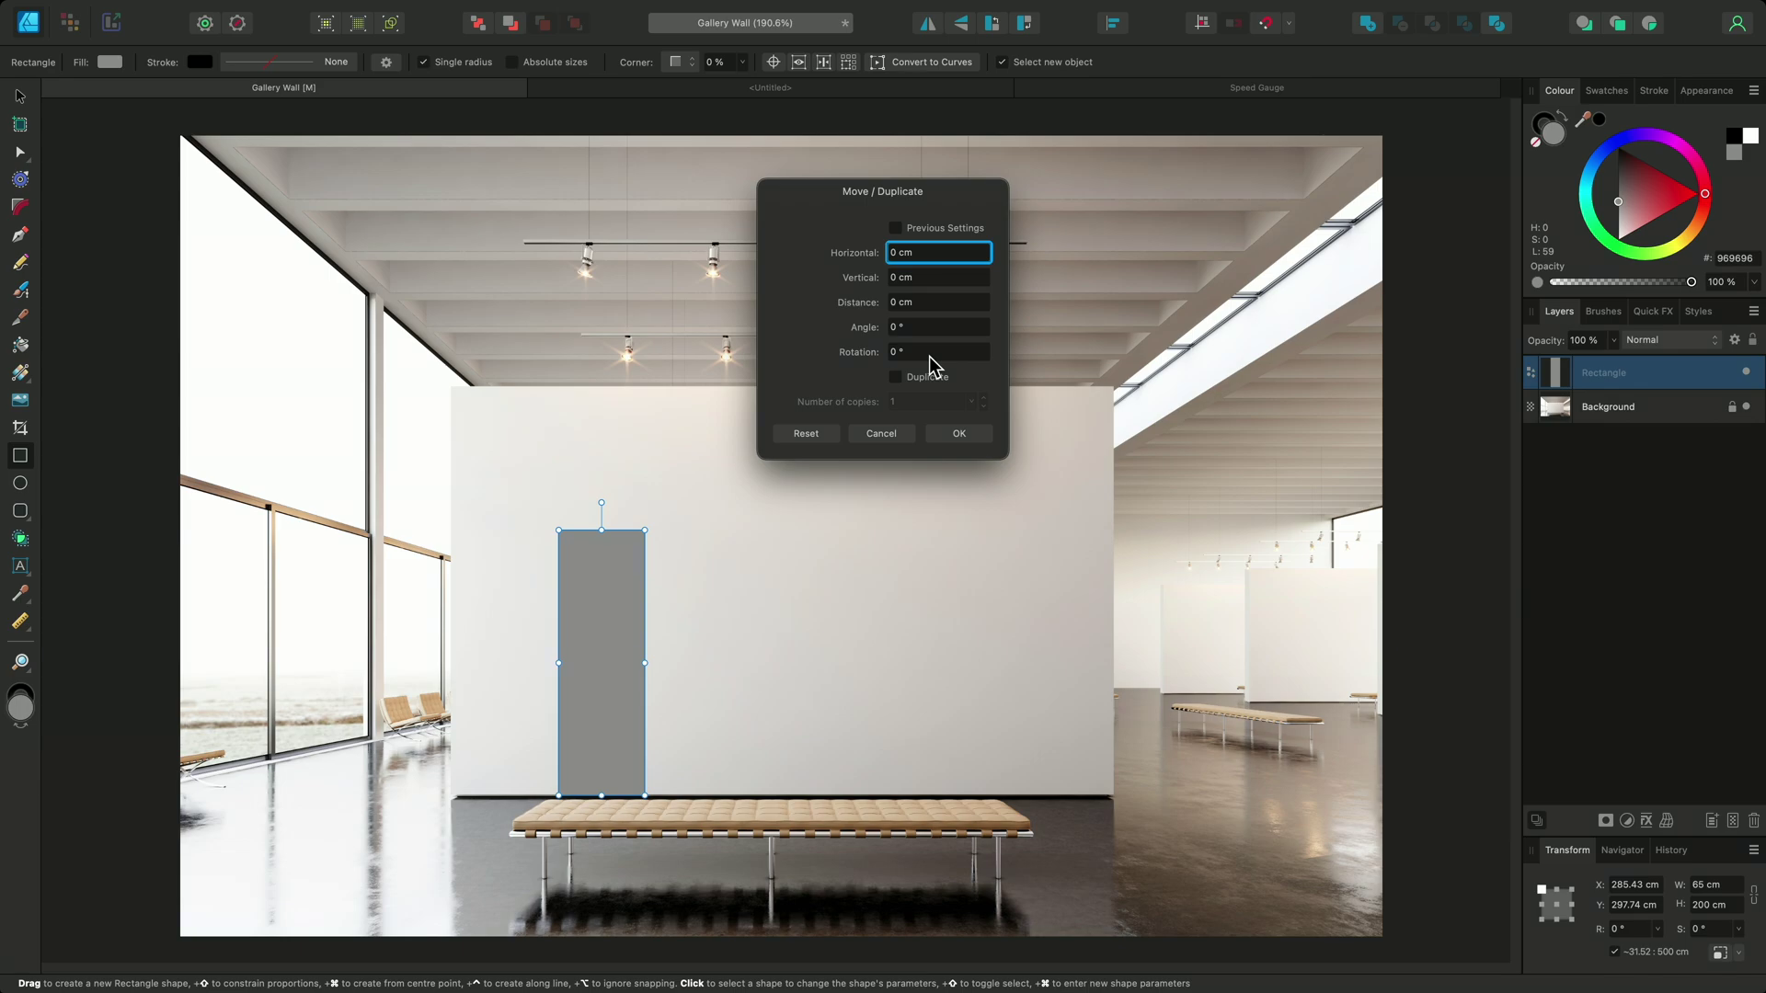
pyautogui.click(899, 278)
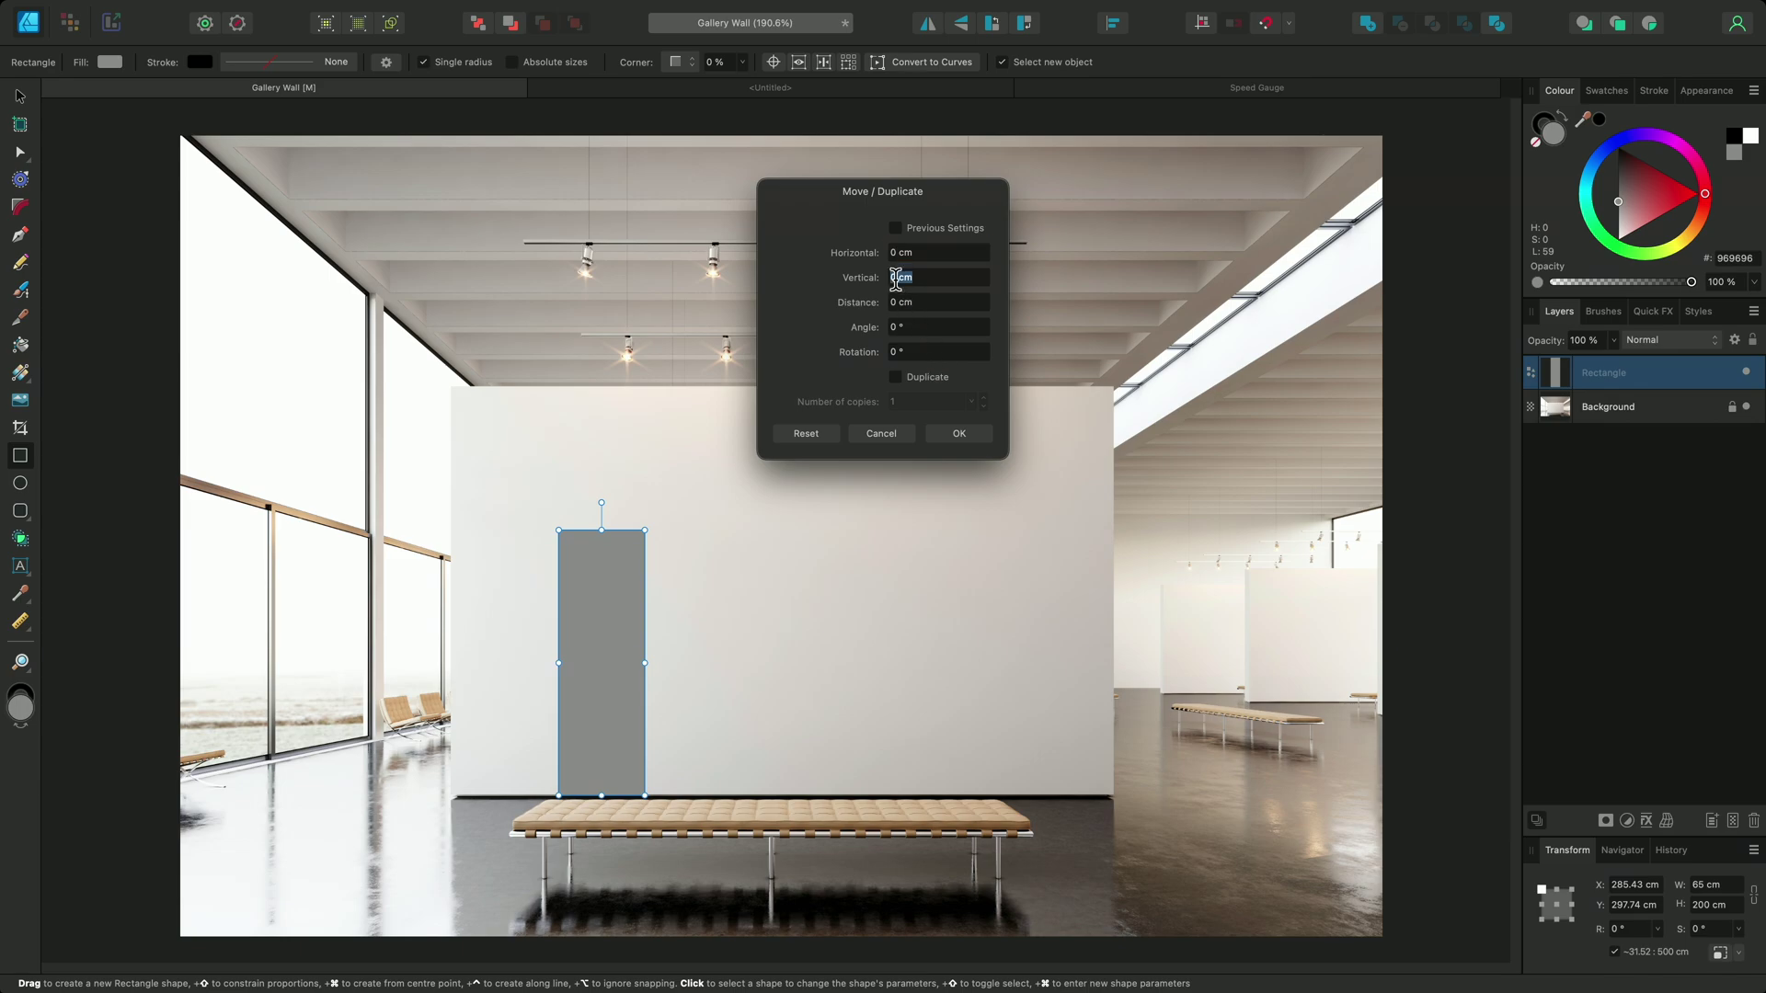
pyautogui.write('-50')
pyautogui.press('Return')
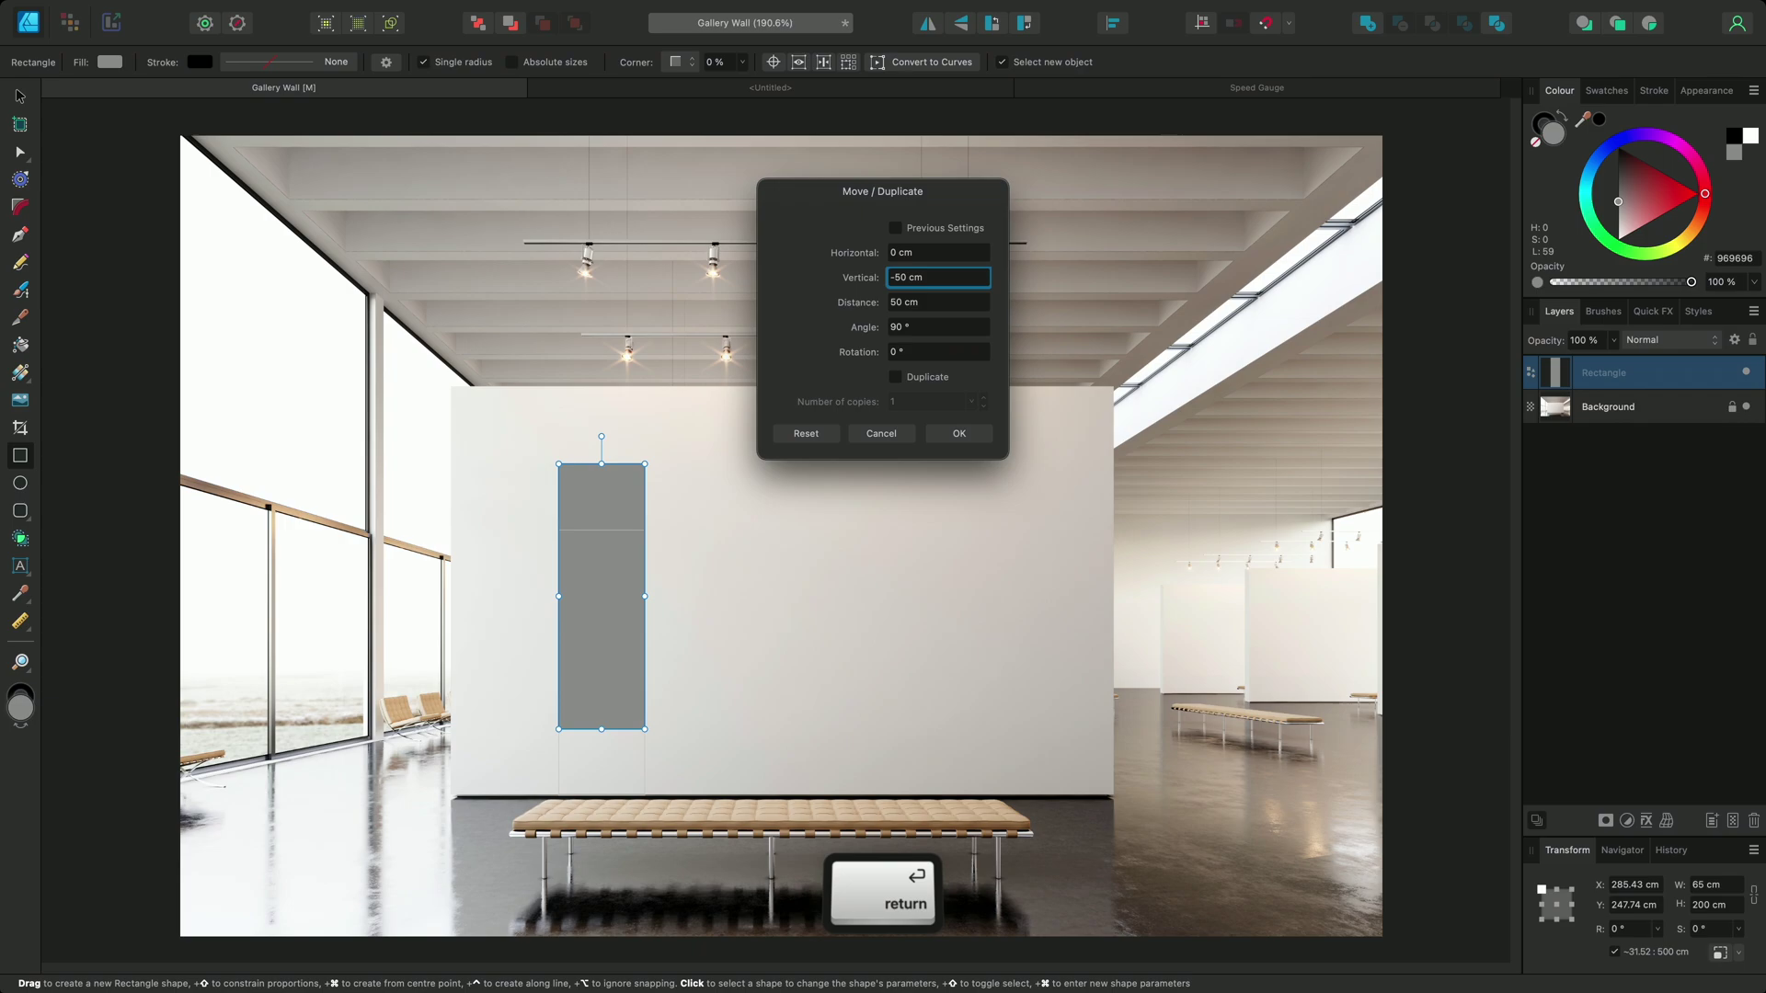
pyautogui.click(975, 437)
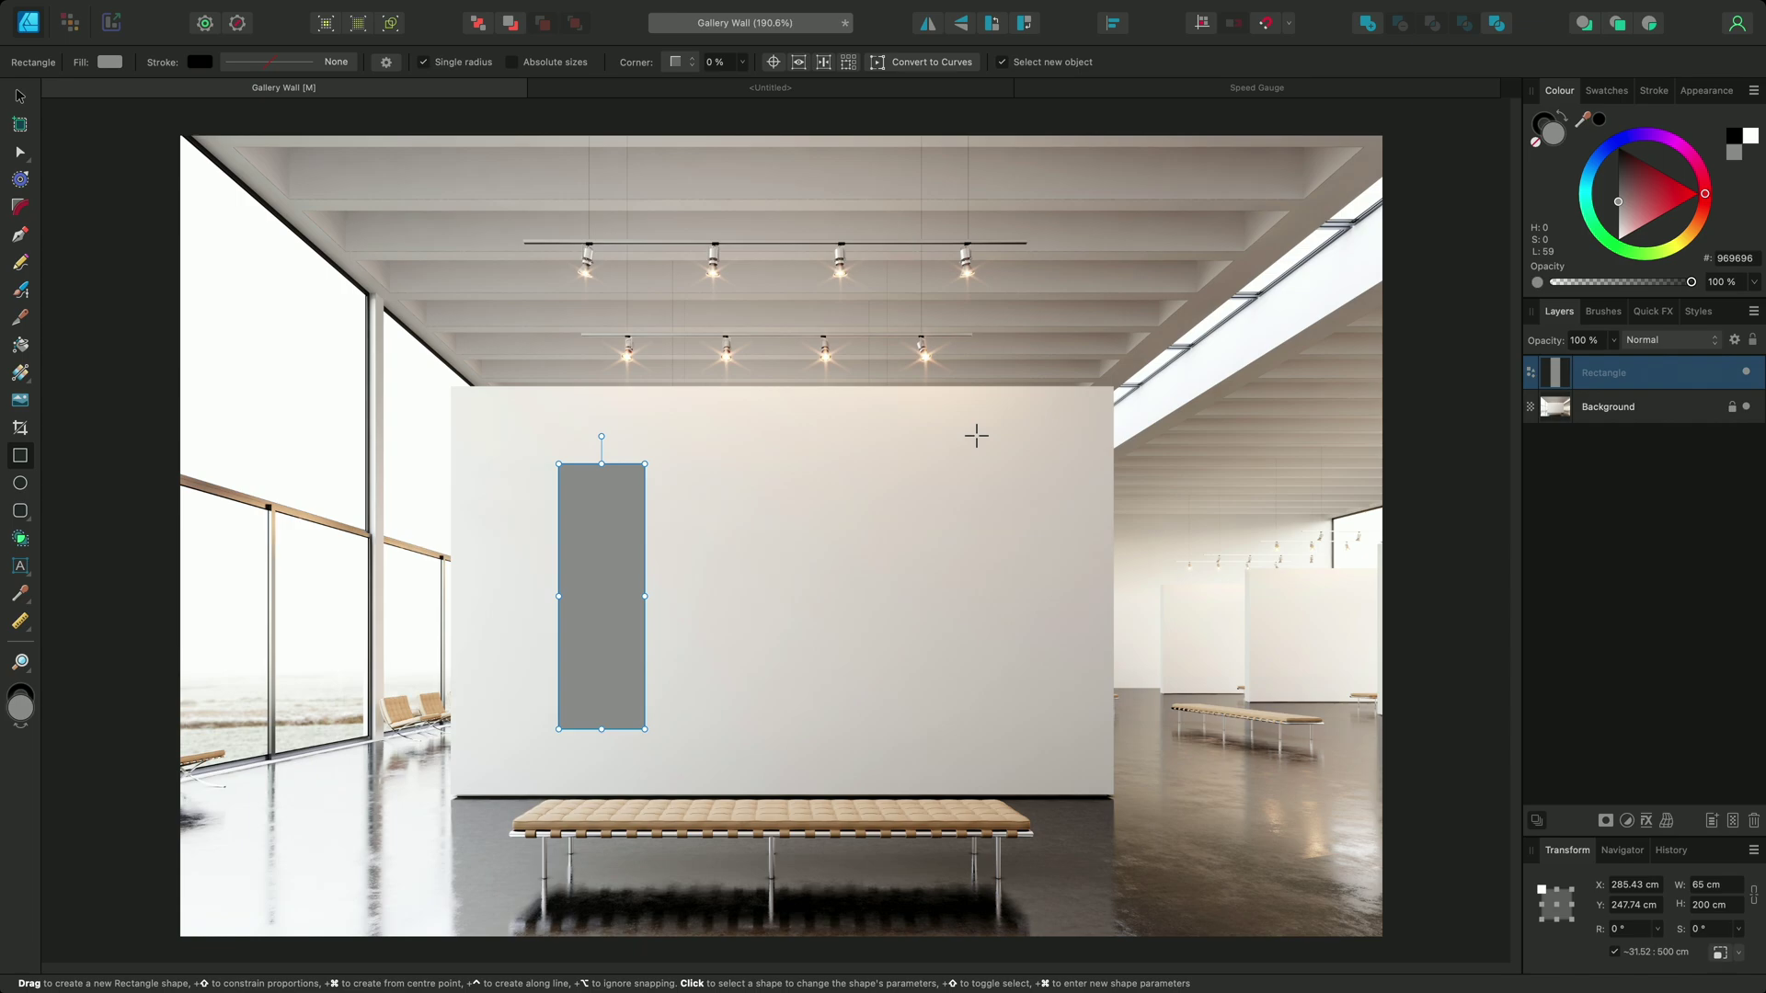
# - Make three duplicates of the rectangle, each offset horizontally by 65+30 = 95 cm
pyautogui.press('Return')
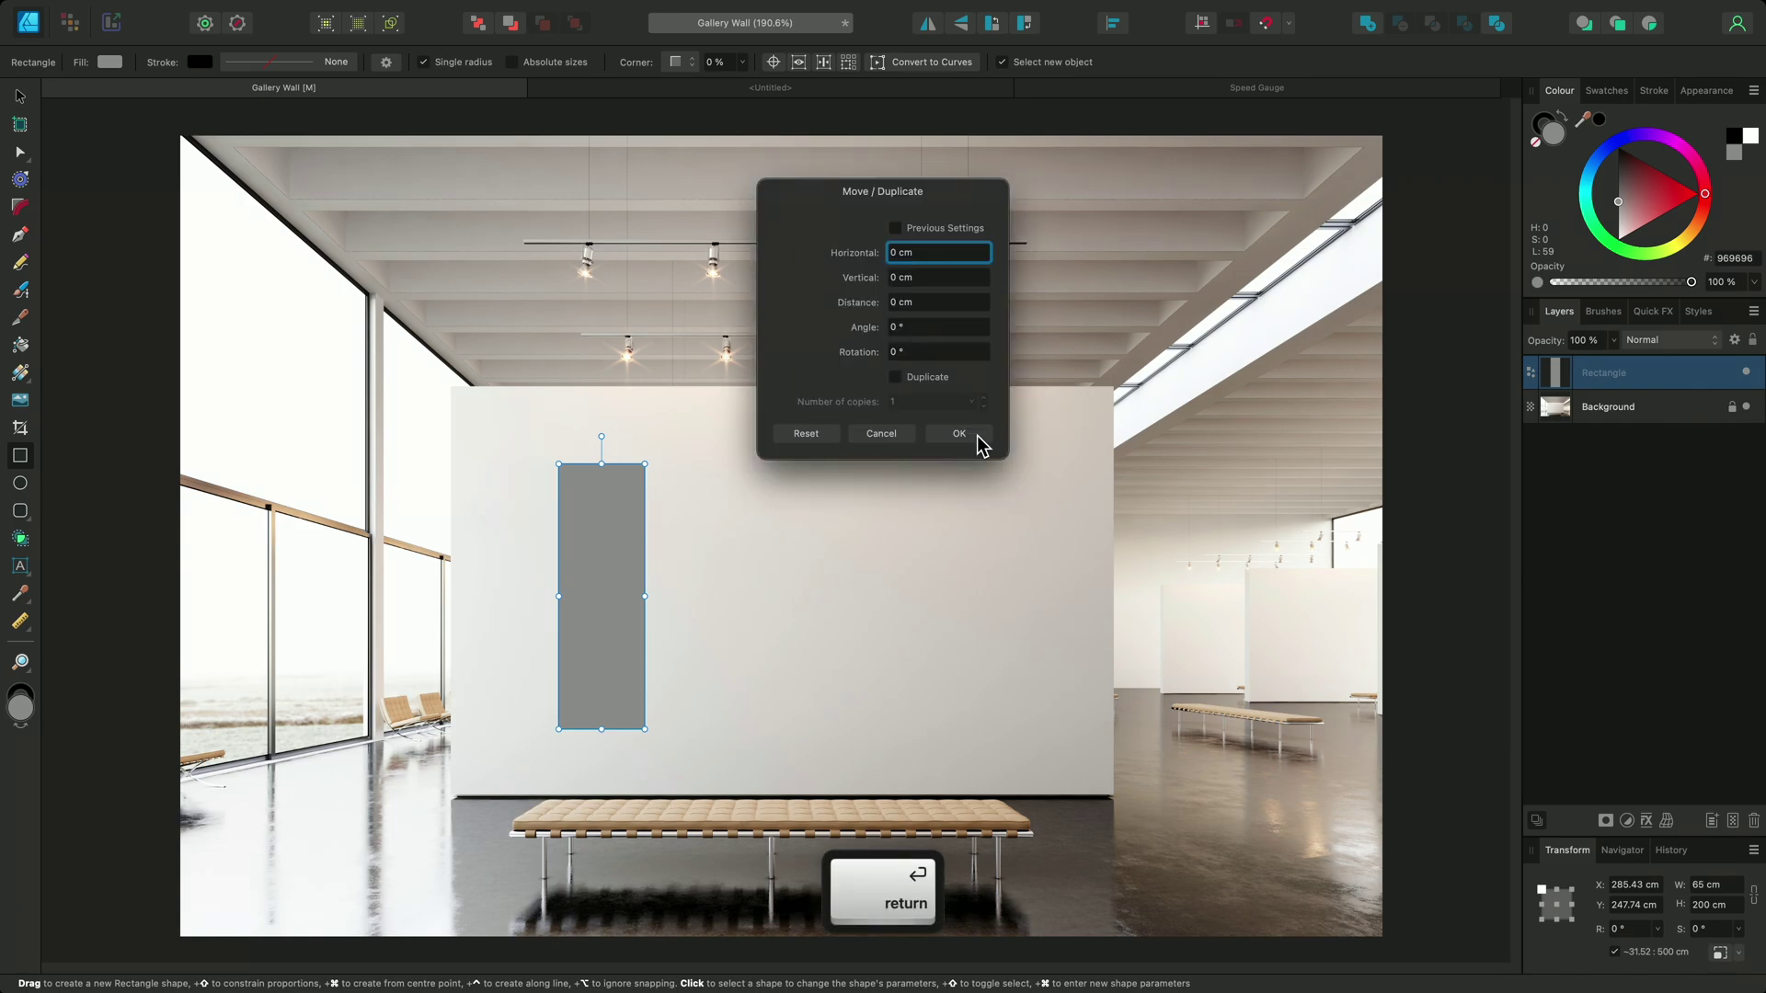
pyautogui.click(896, 378)
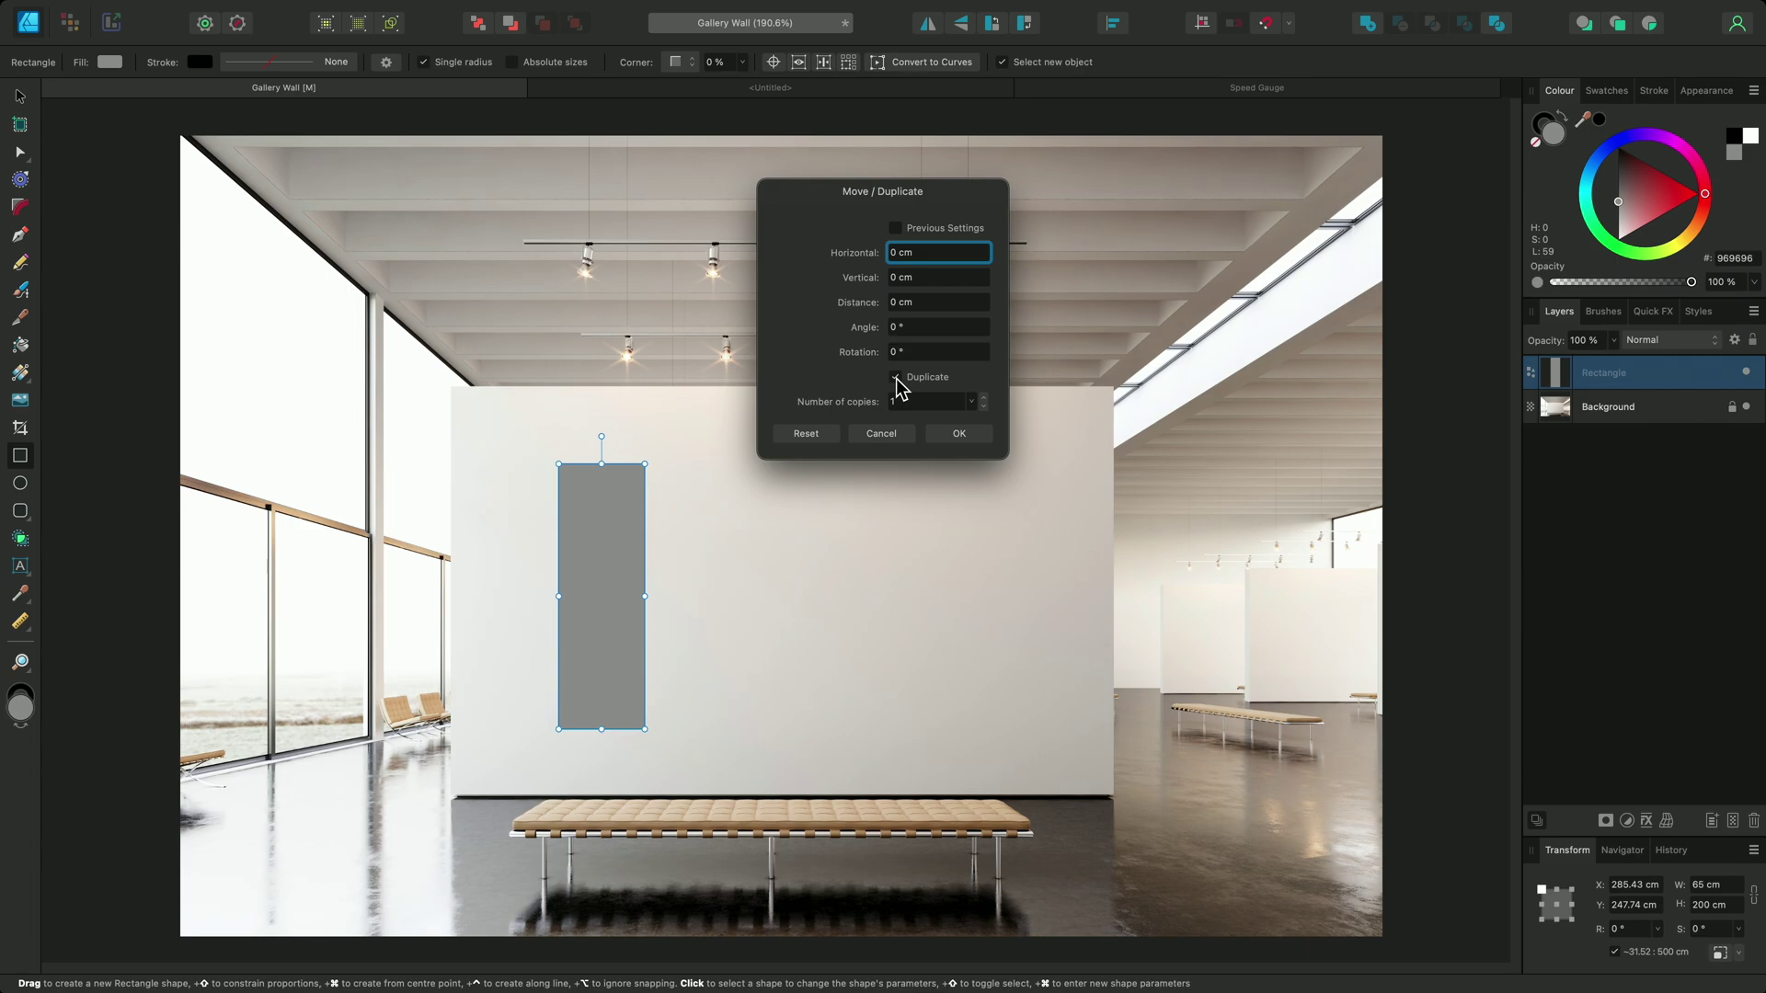
pyautogui.click(897, 379)
pyautogui.click(918, 253)
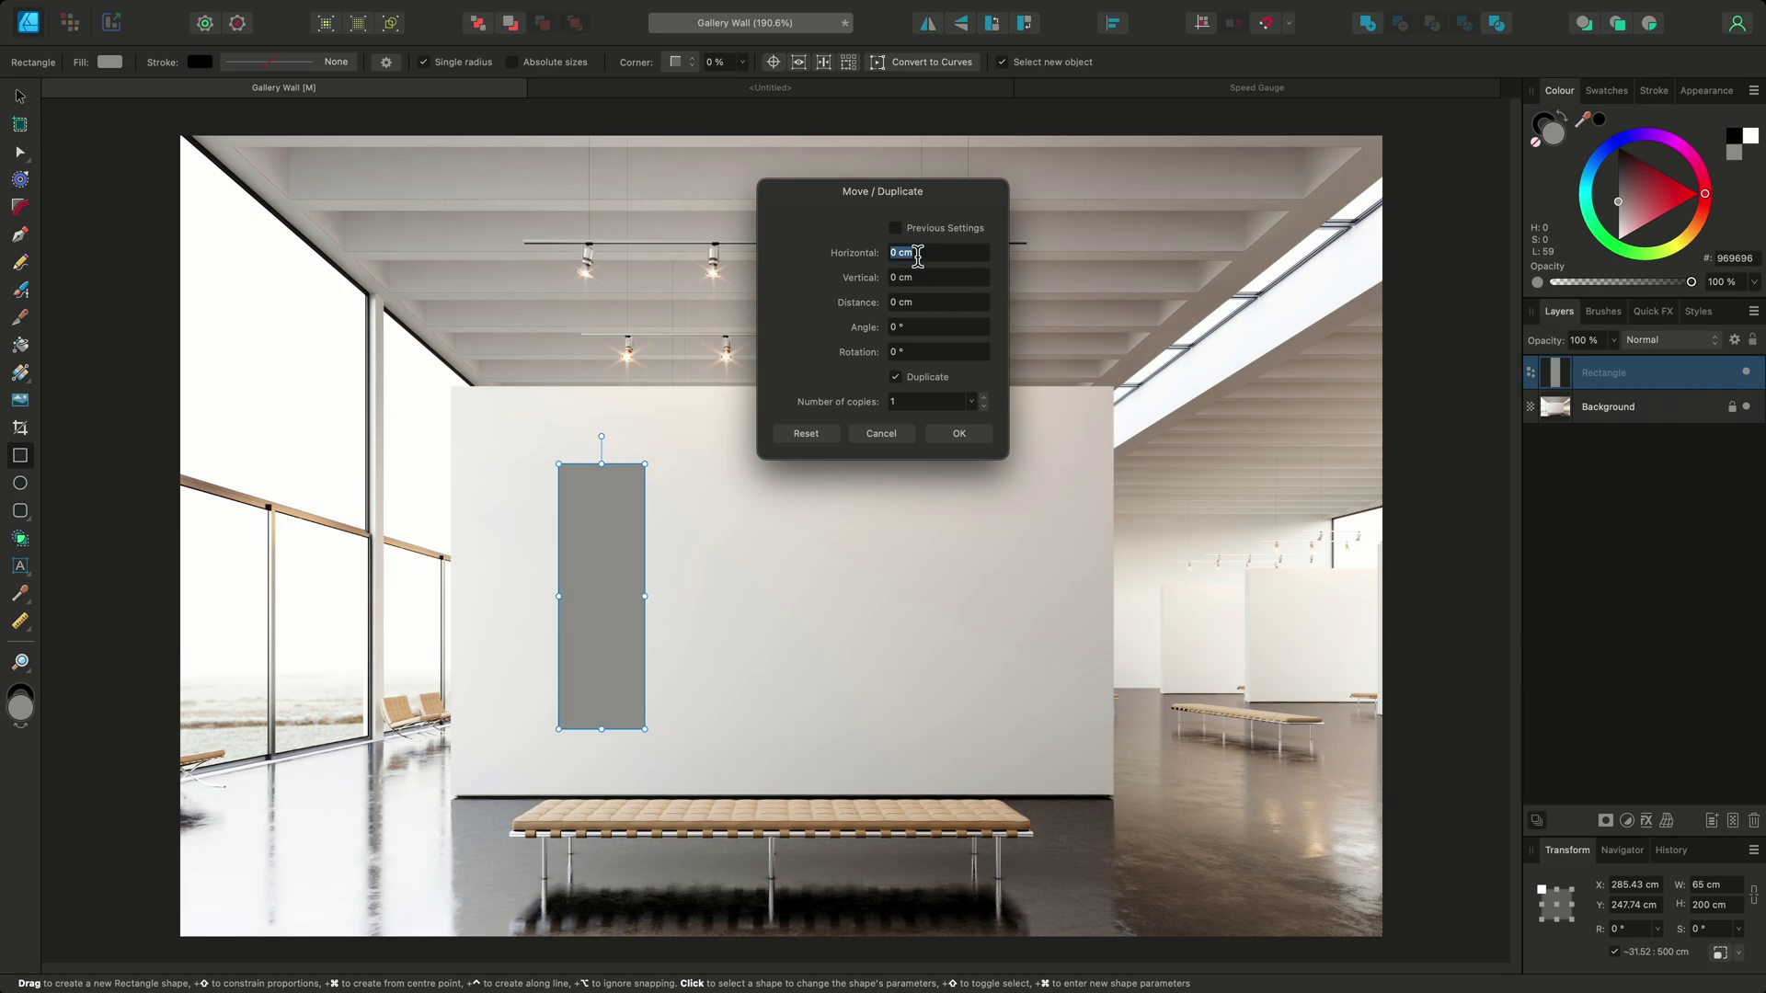
pyautogui.write('6')
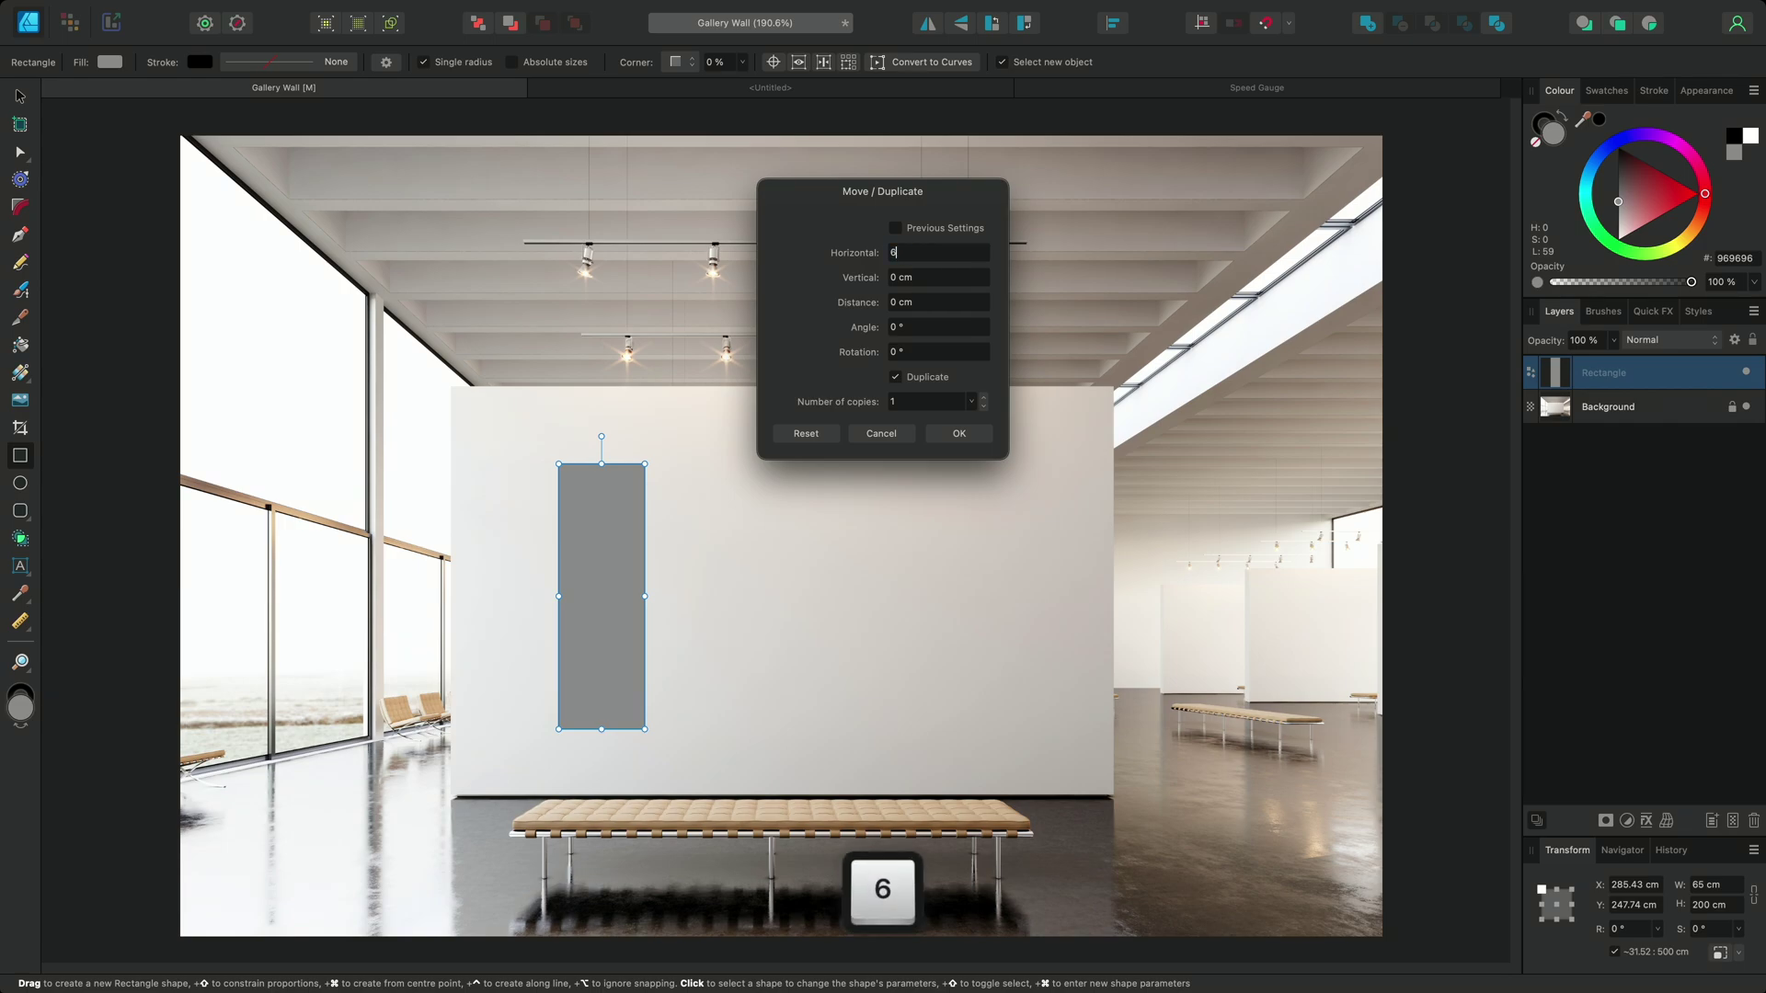
pyautogui.write('5+')
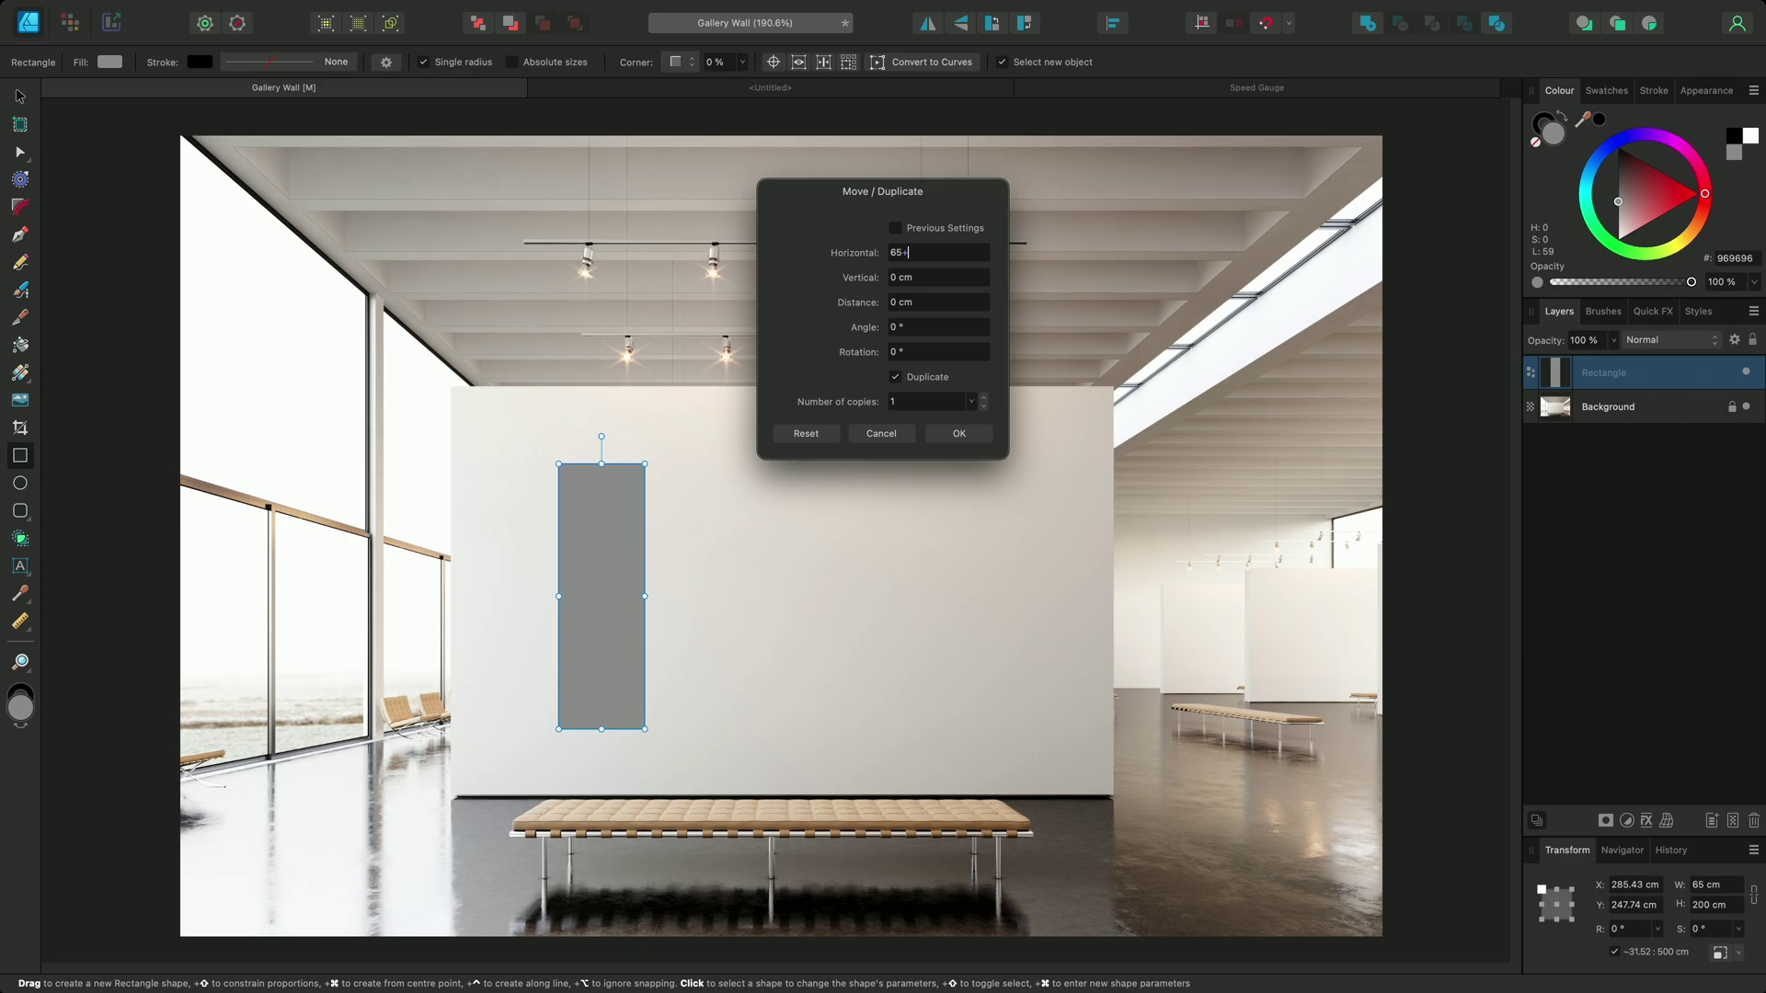
pyautogui.write('30')
pyautogui.press('Return')
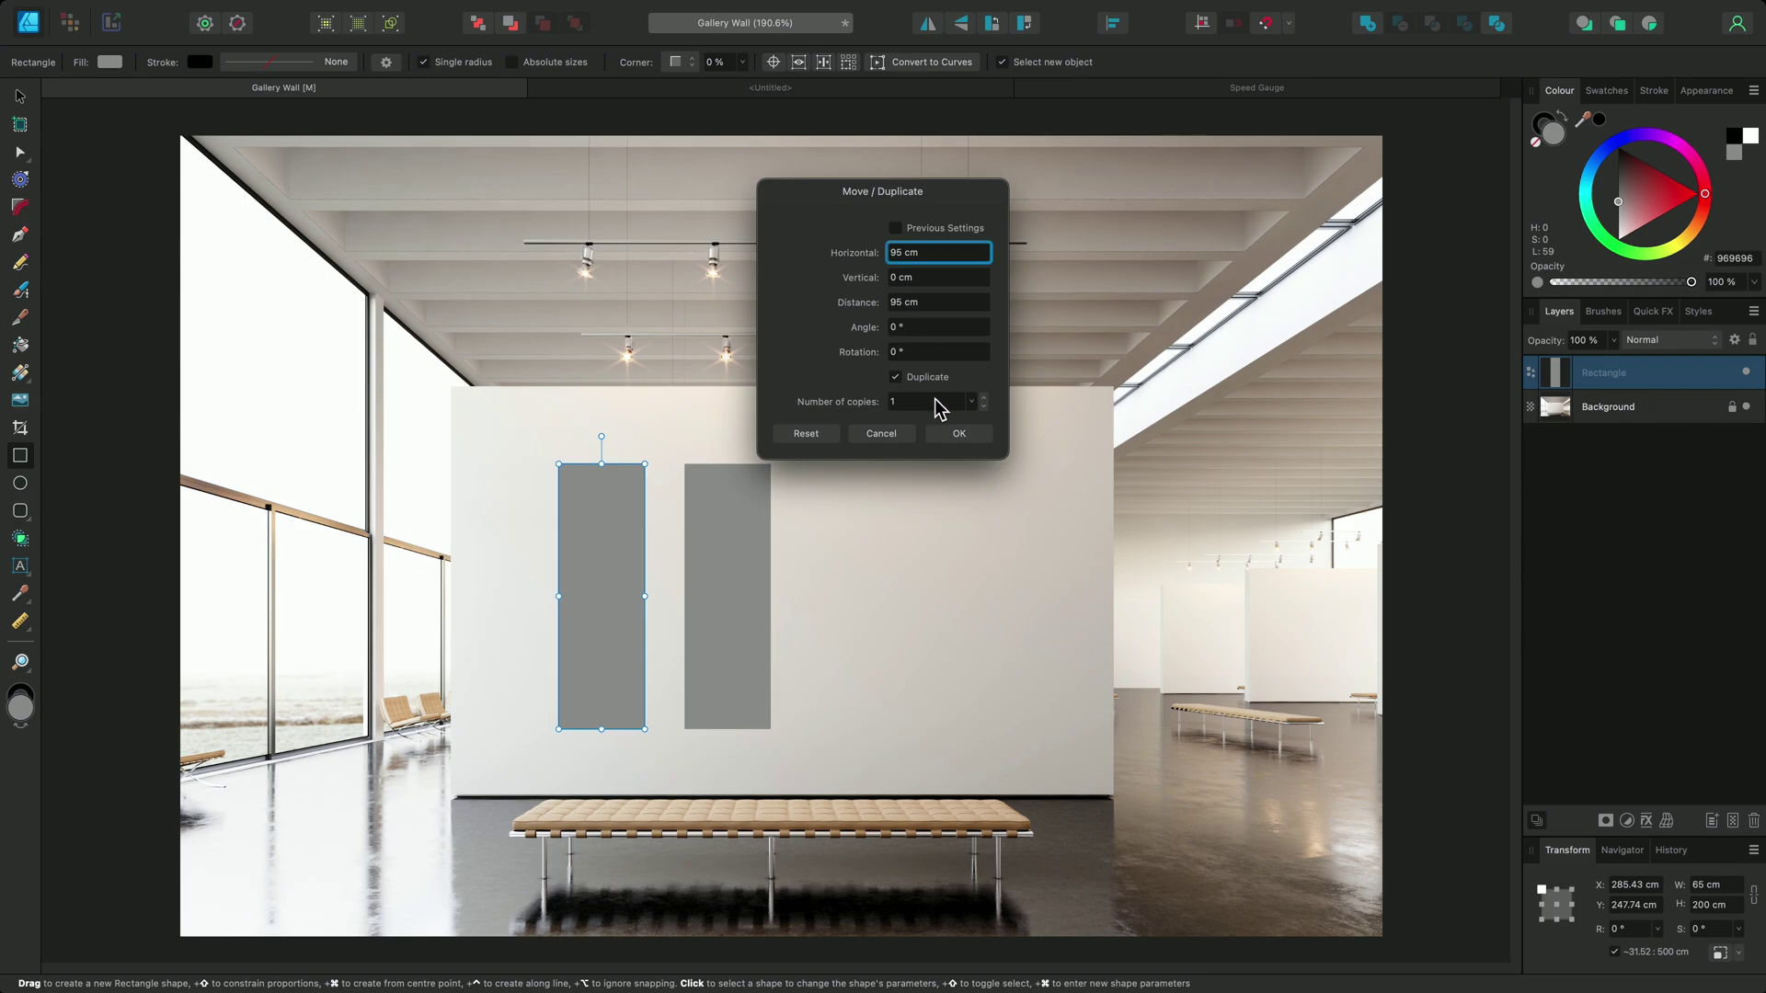
pyautogui.scroll(2, 934, 399)
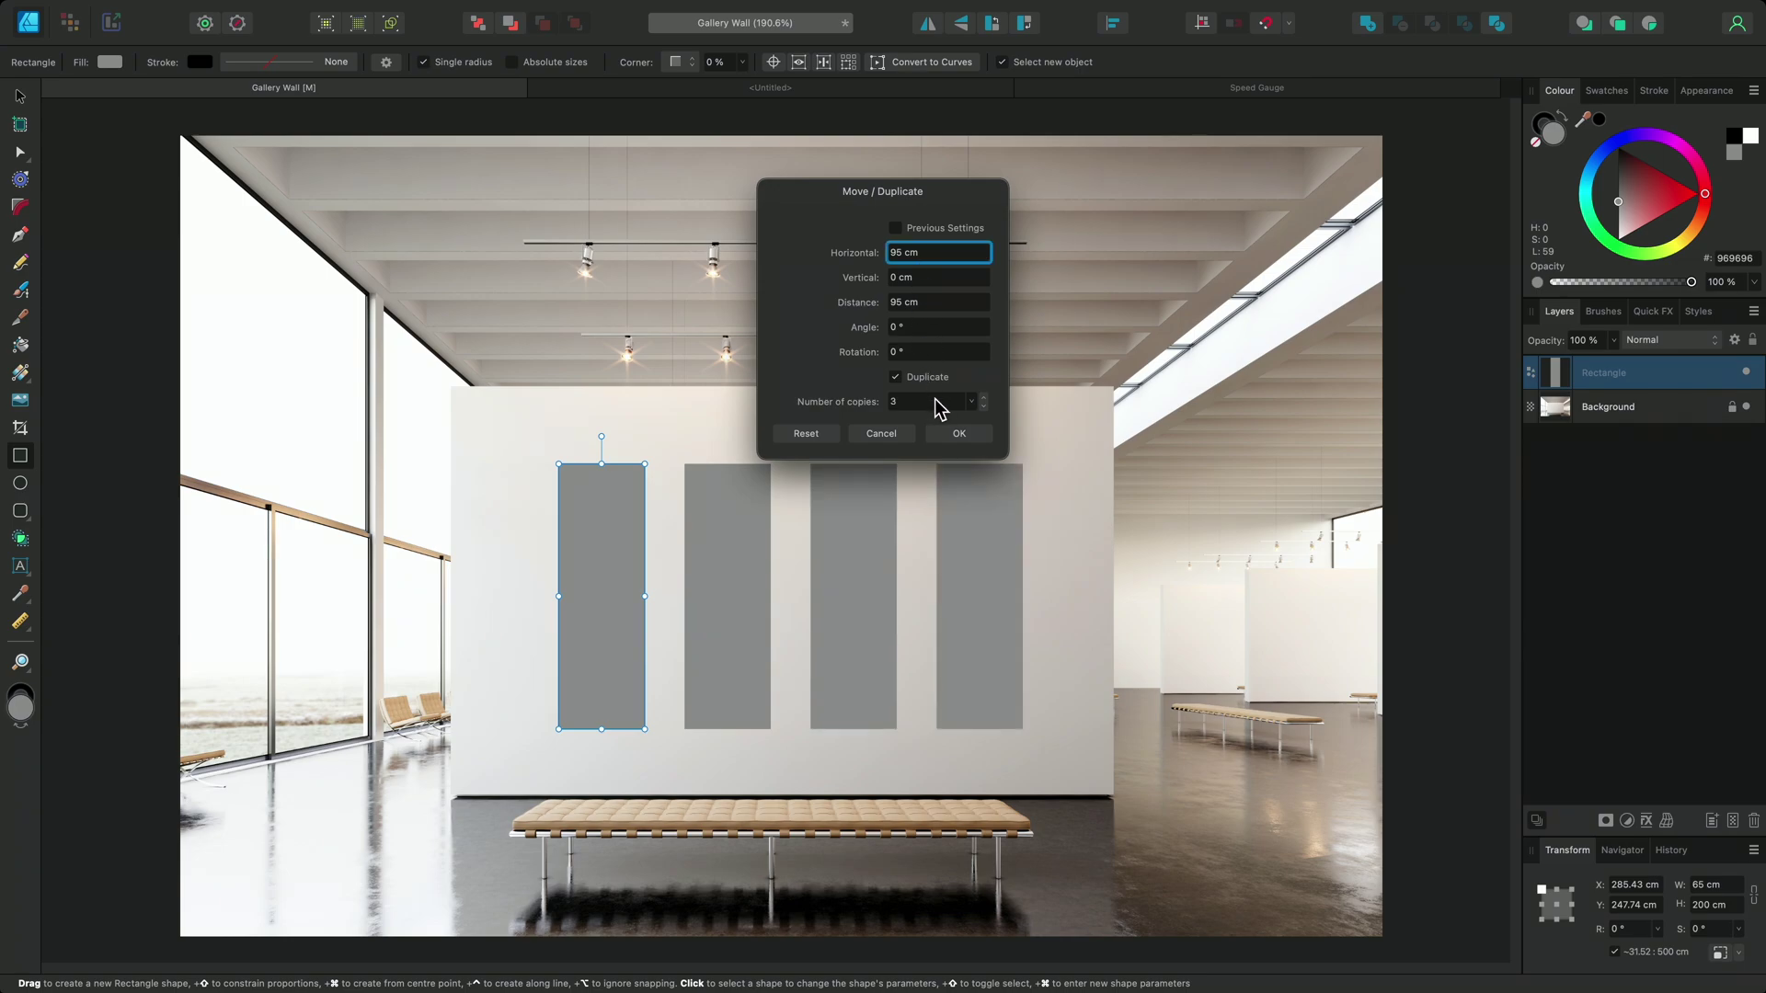
pyautogui.click(961, 433)
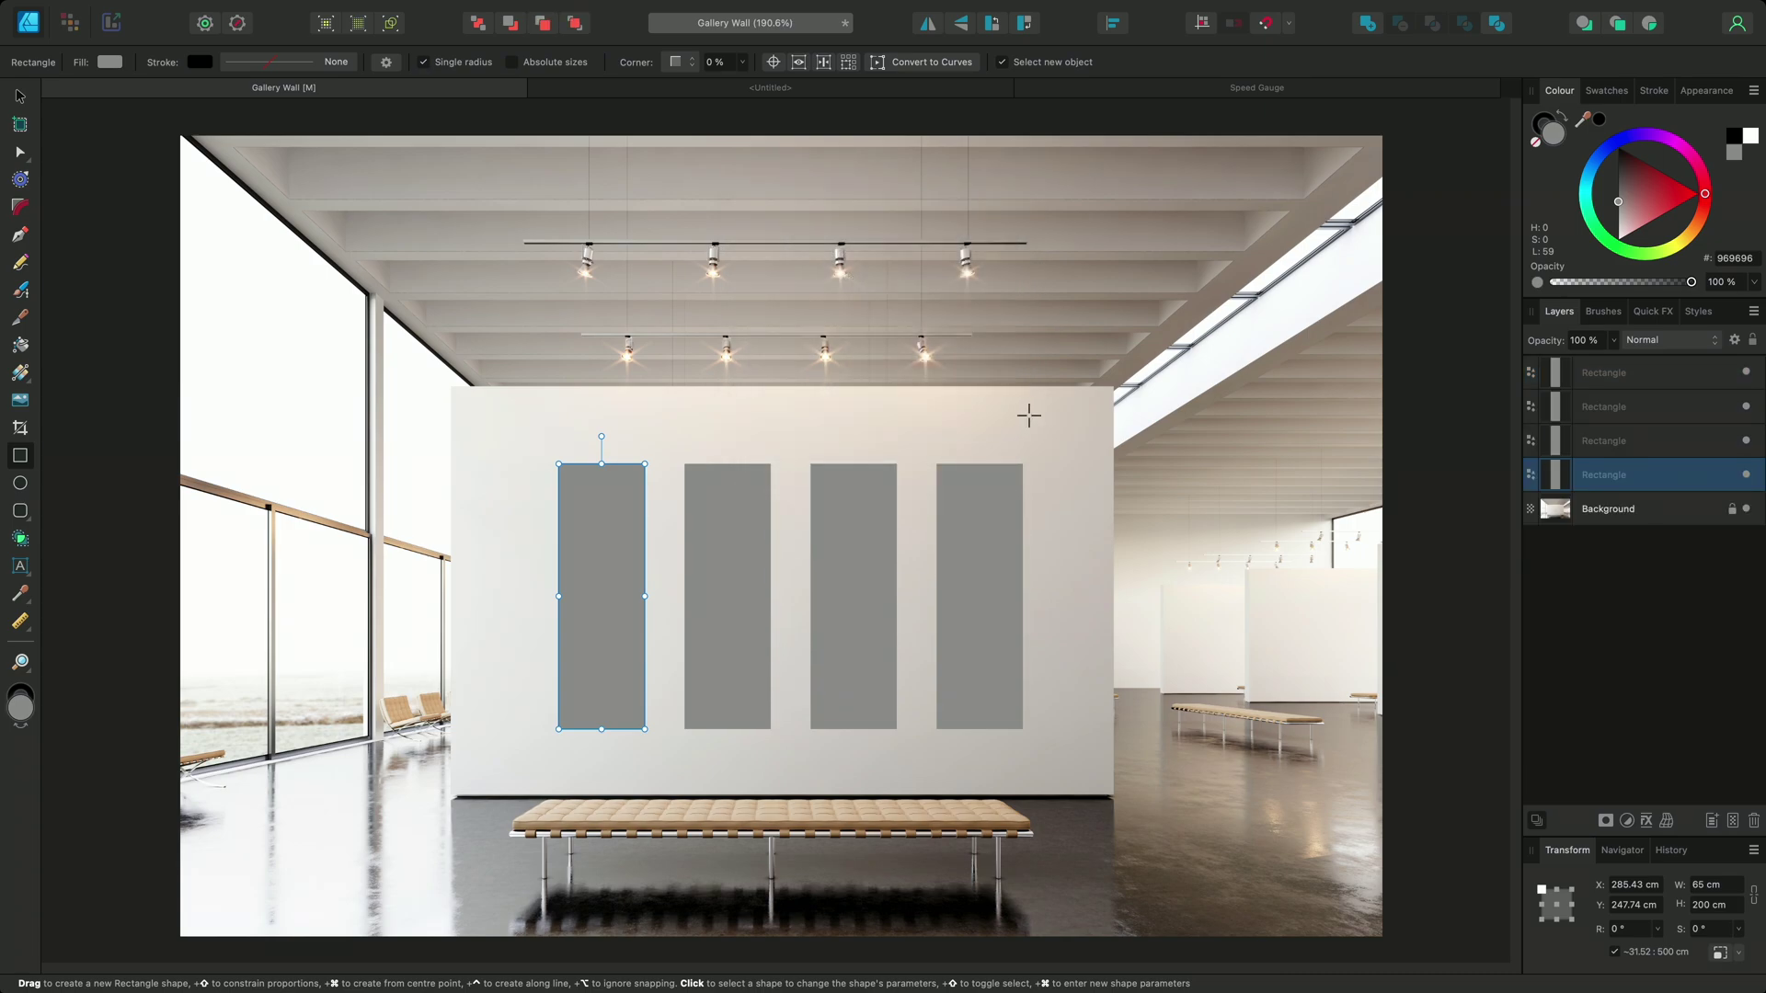
# - In the Untitled document, create a custom 1000 × 1000 px Artboard1
pyautogui.click(792, 88)
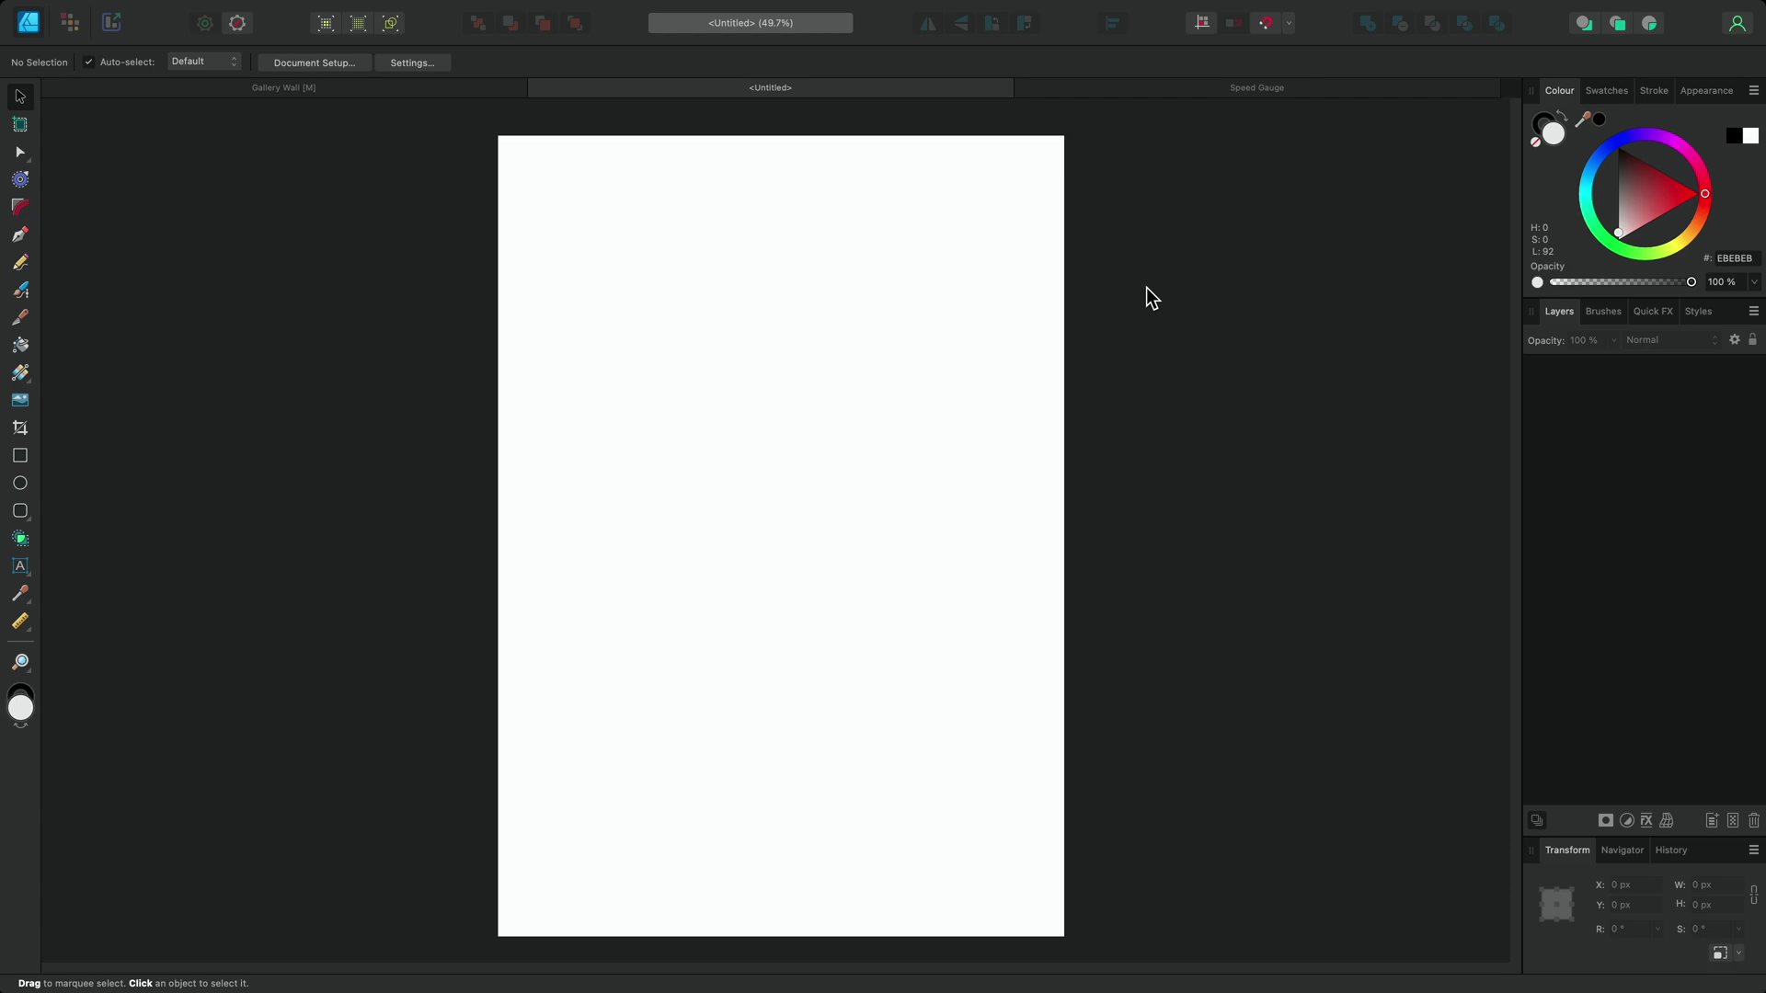
pyautogui.click(20, 124)
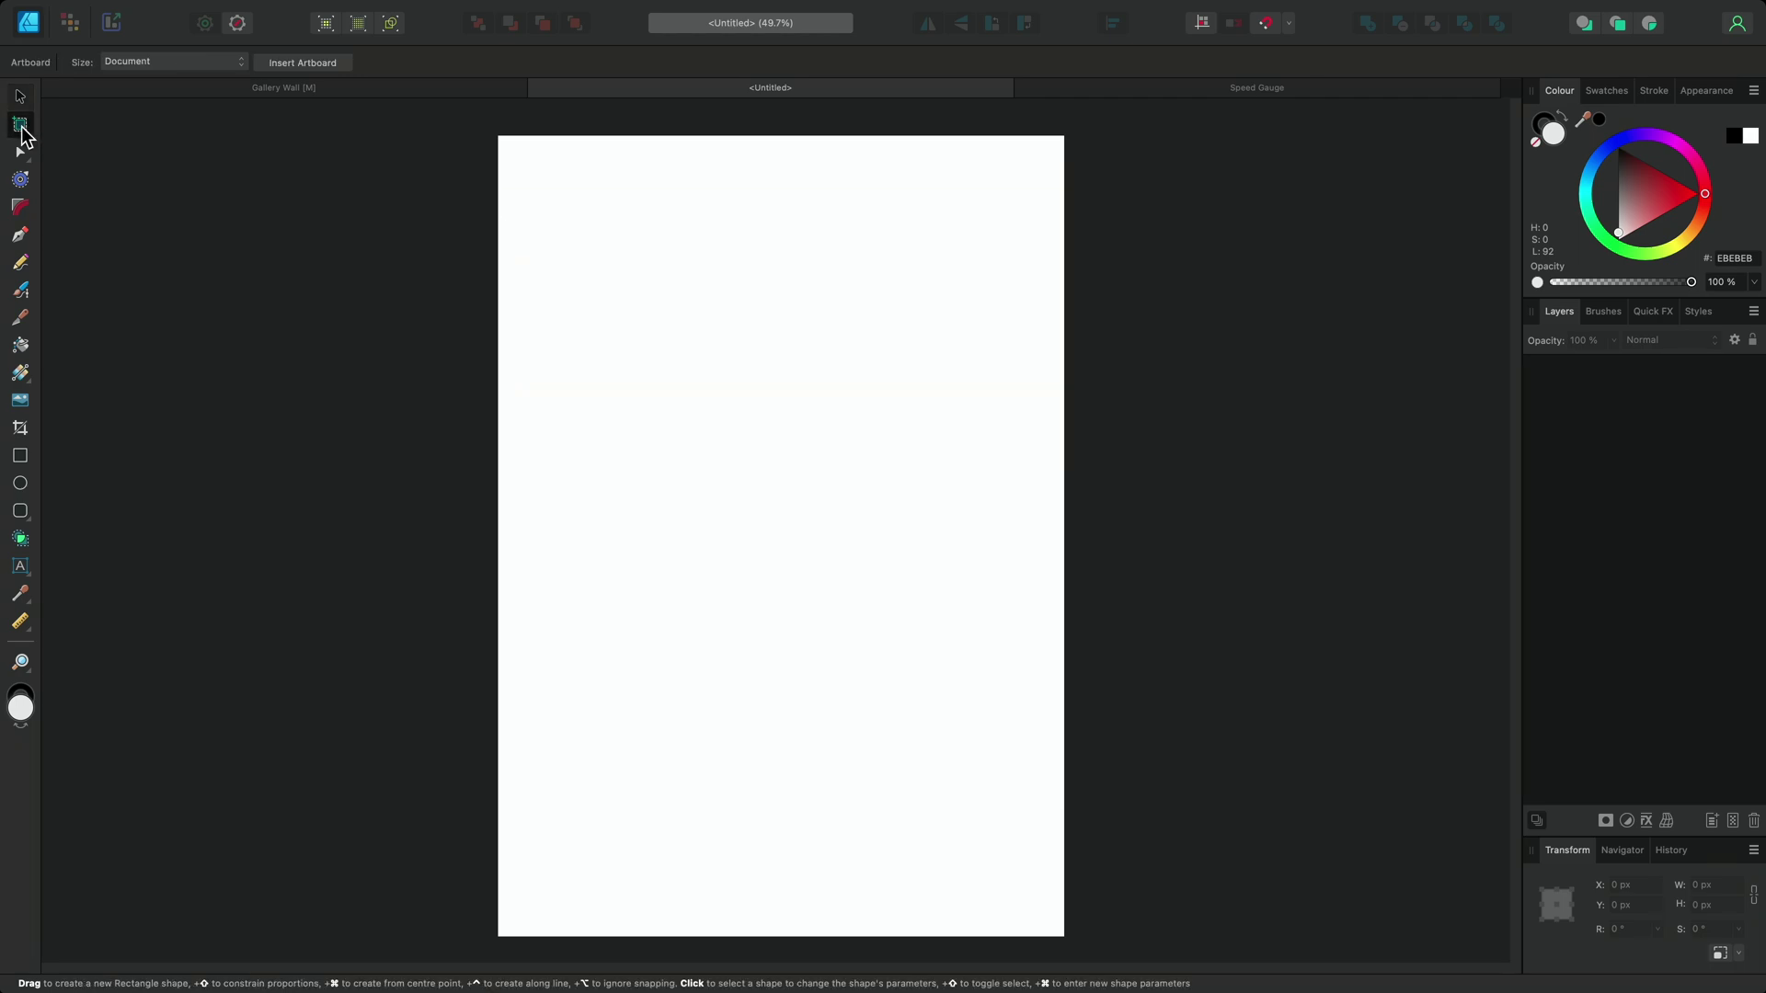
pyautogui.keyDown('super'); pyautogui.click(151, 276); pyautogui.keyUp('super')
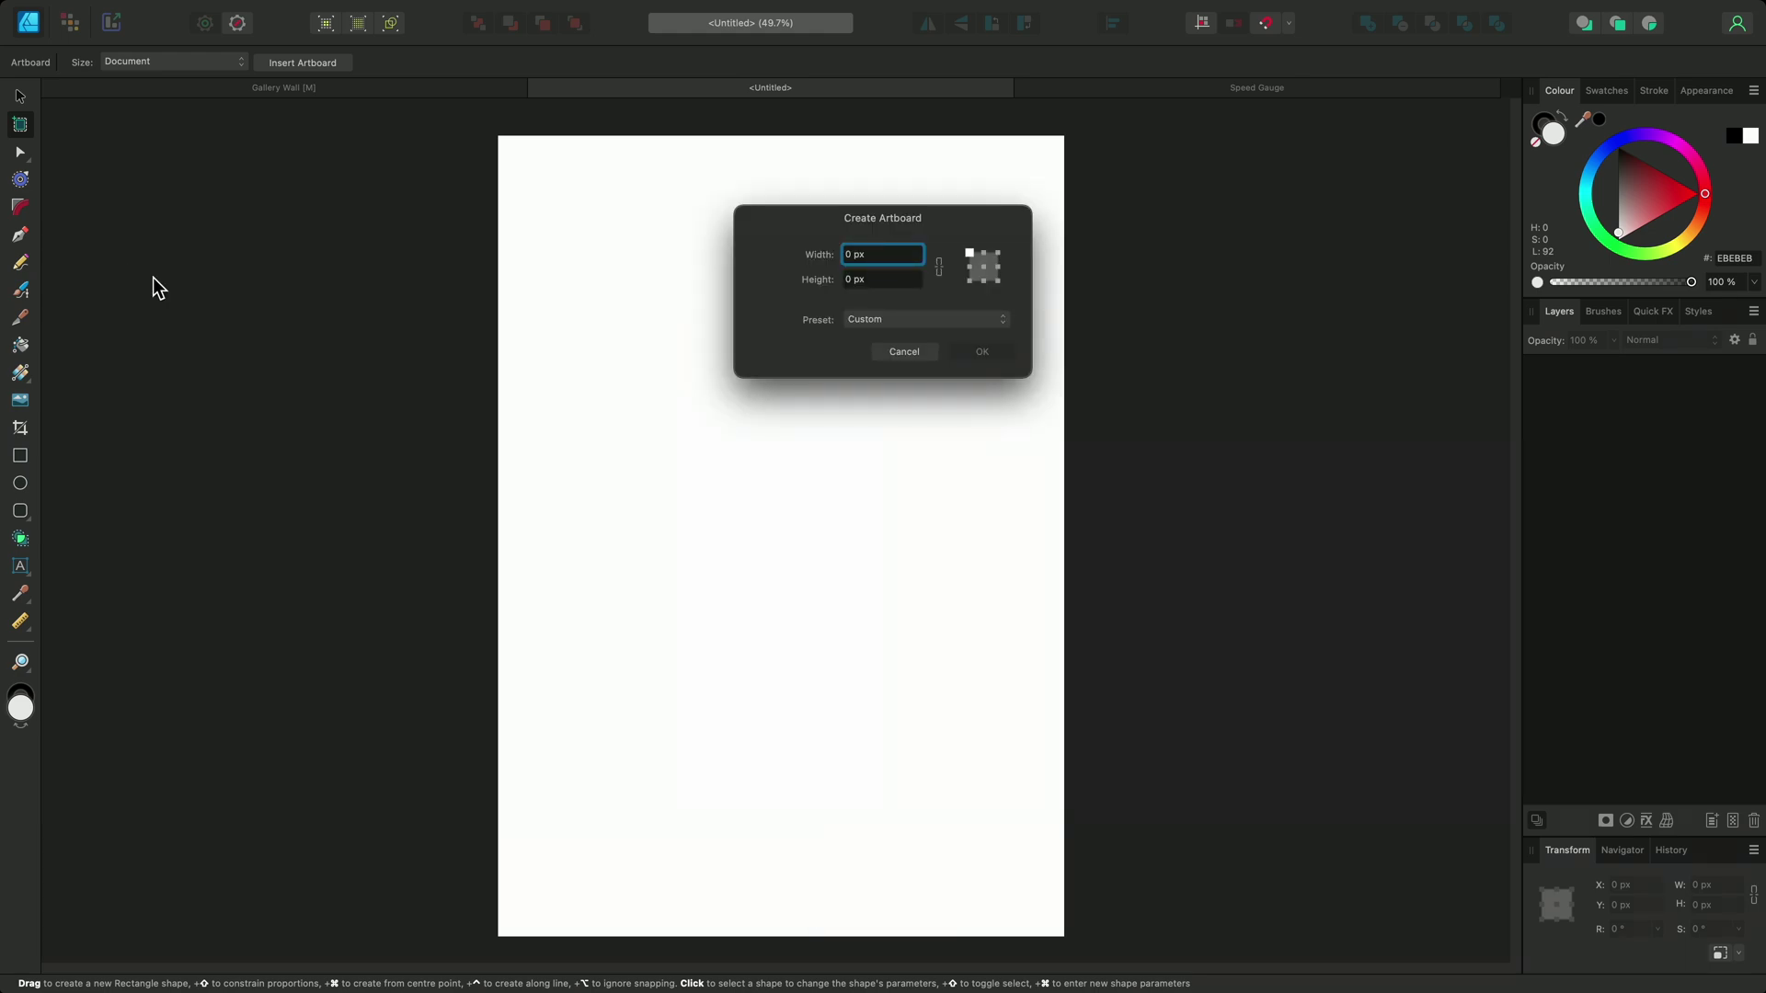
pyautogui.click(993, 327)
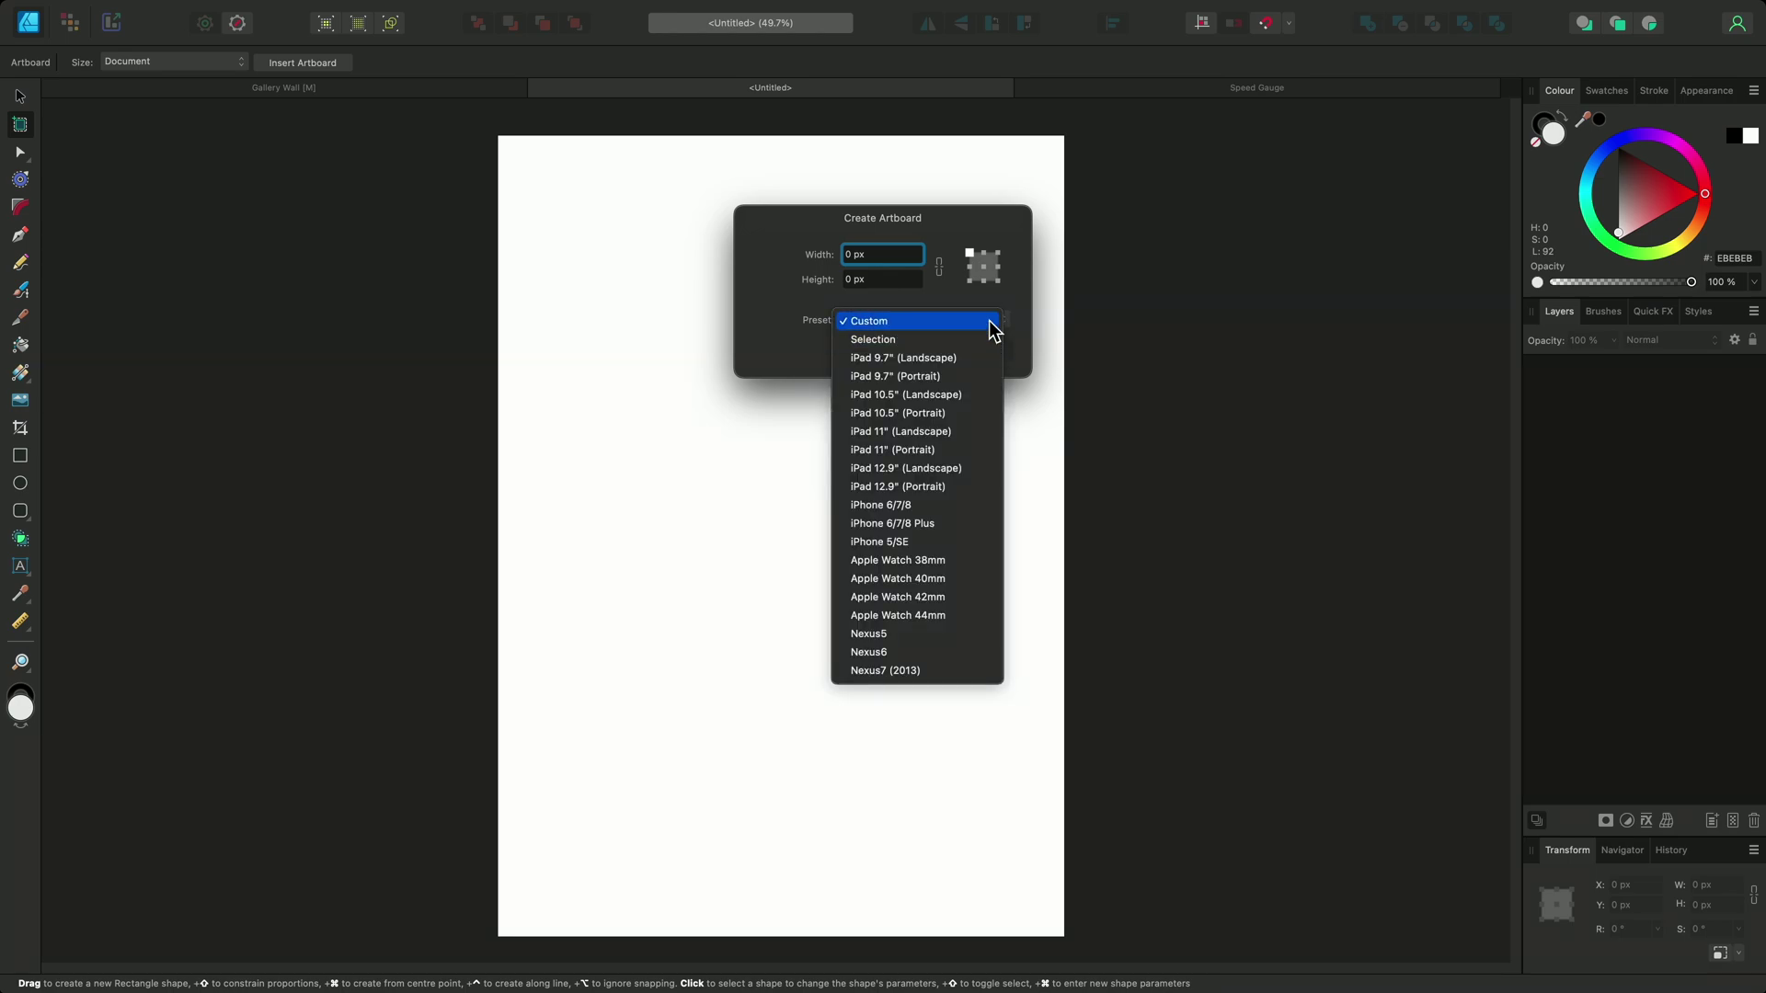
pyautogui.click(990, 320)
pyautogui.write('1000')
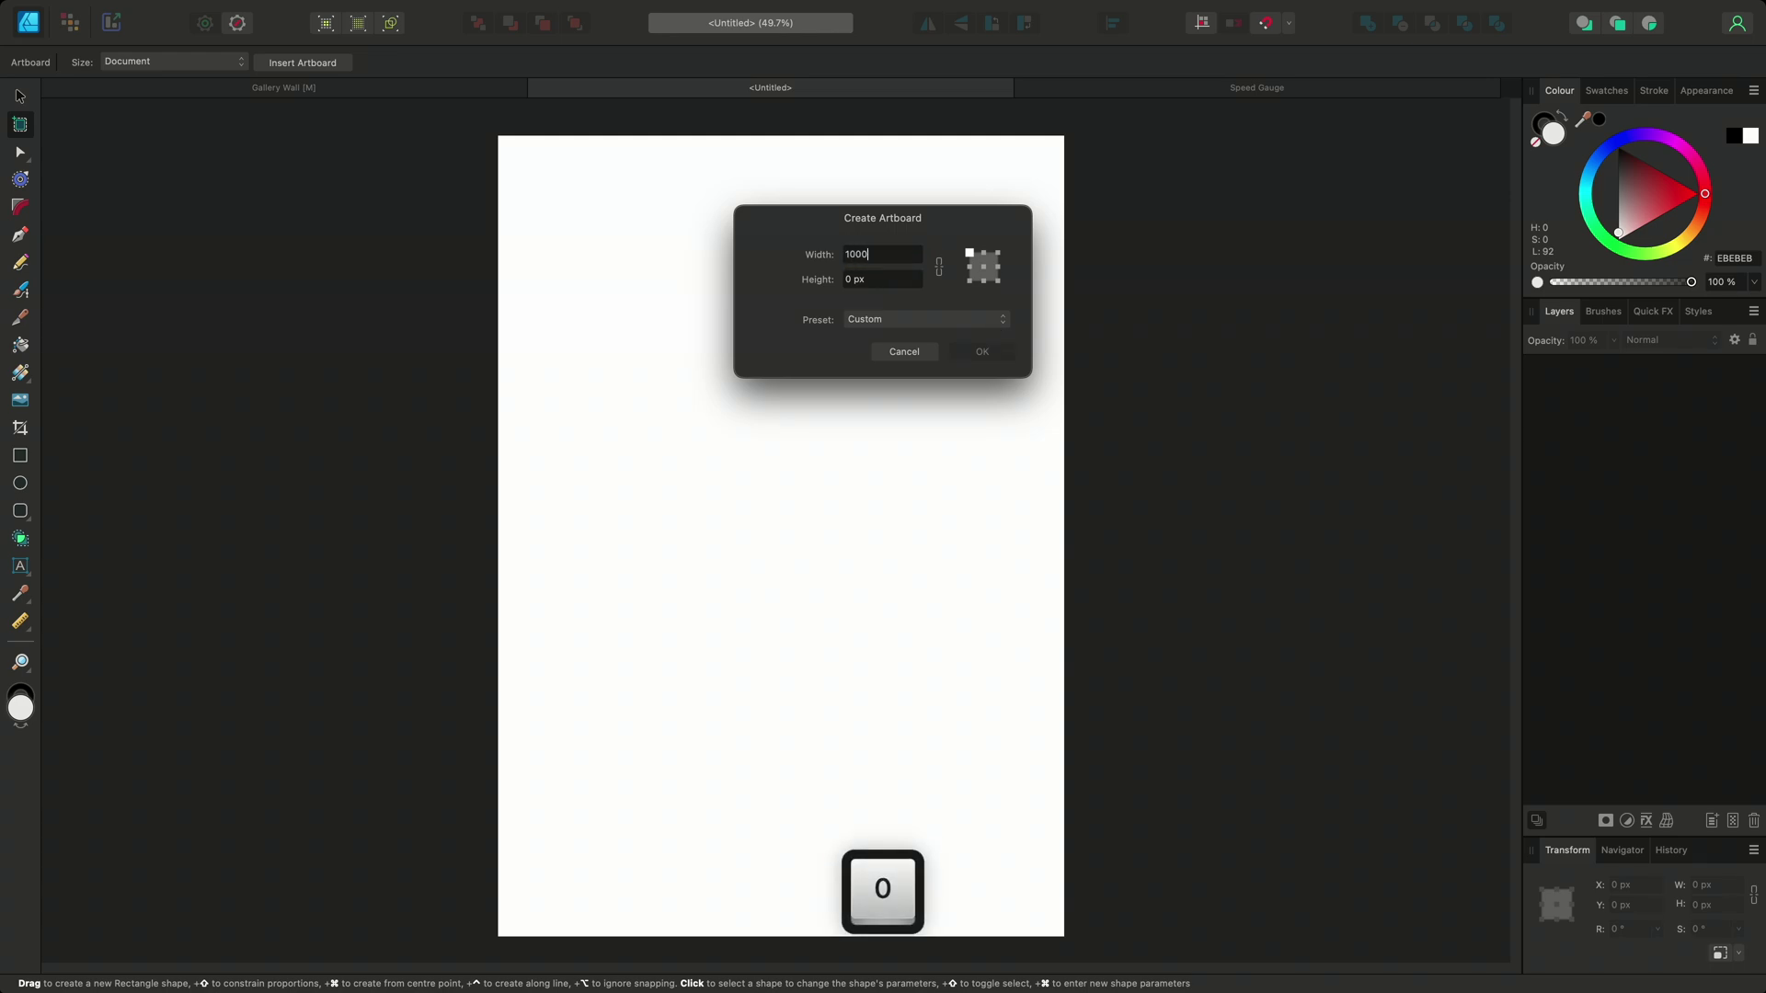
pyautogui.press('Tab')
pyautogui.write('1000')
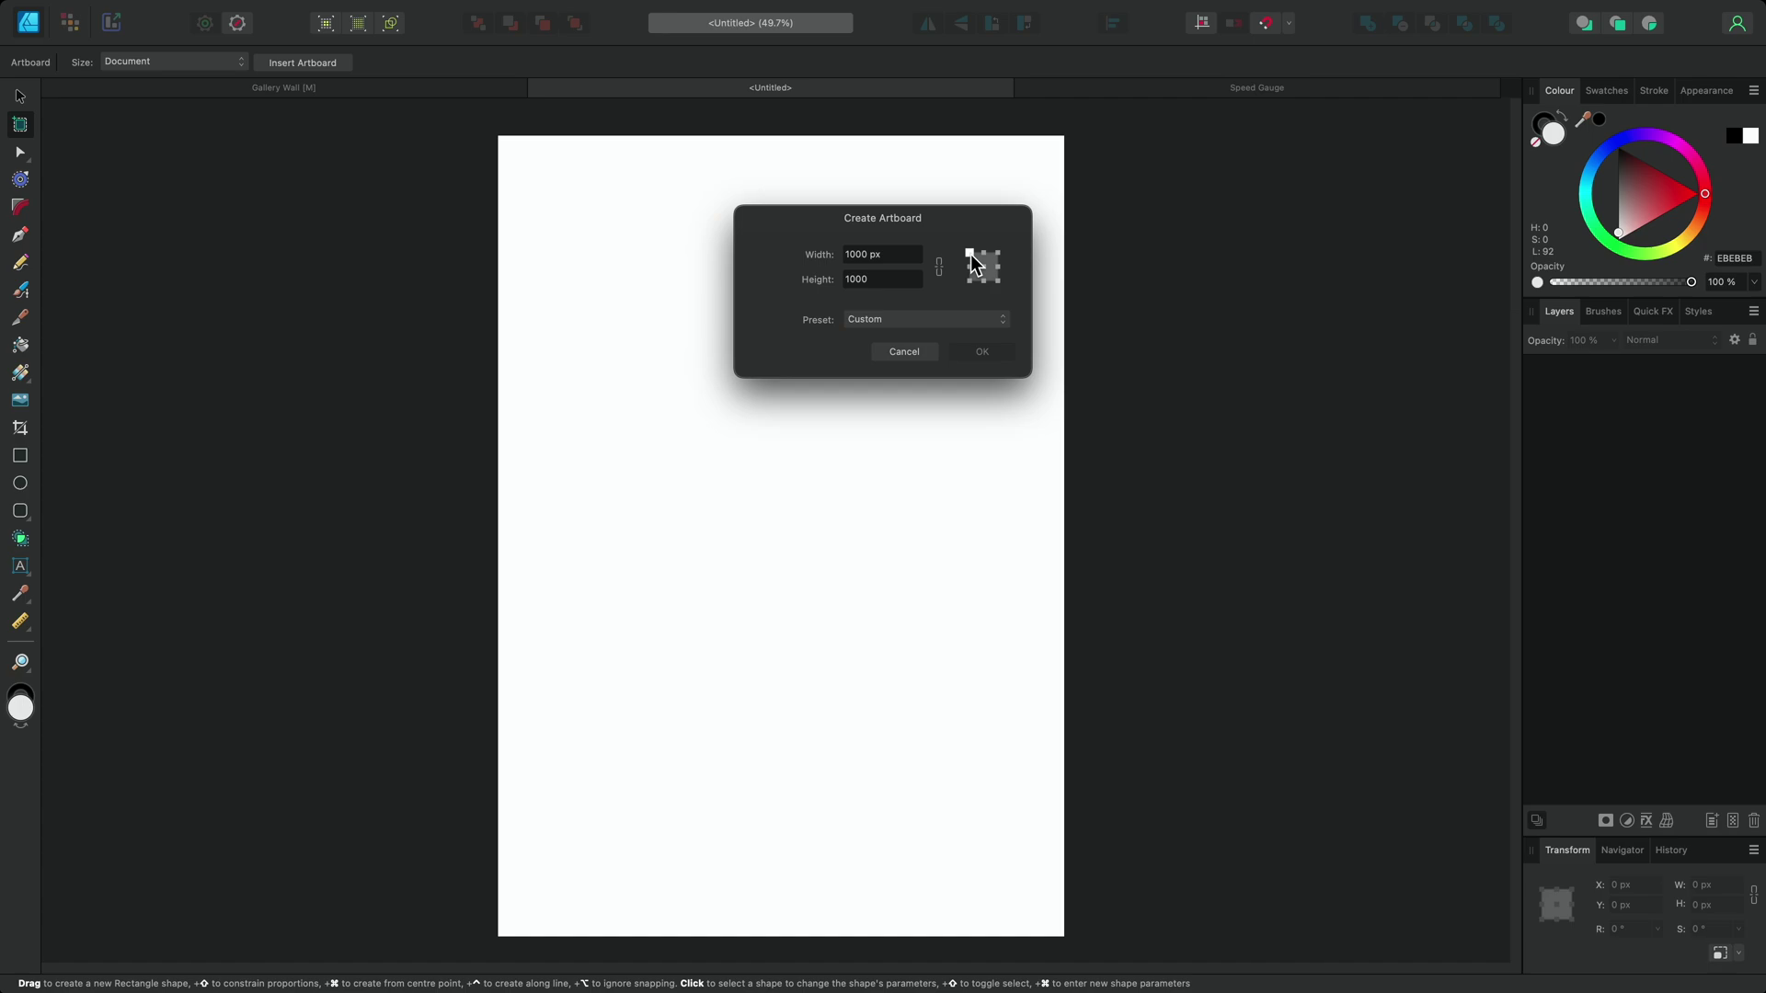
pyautogui.press('Return')
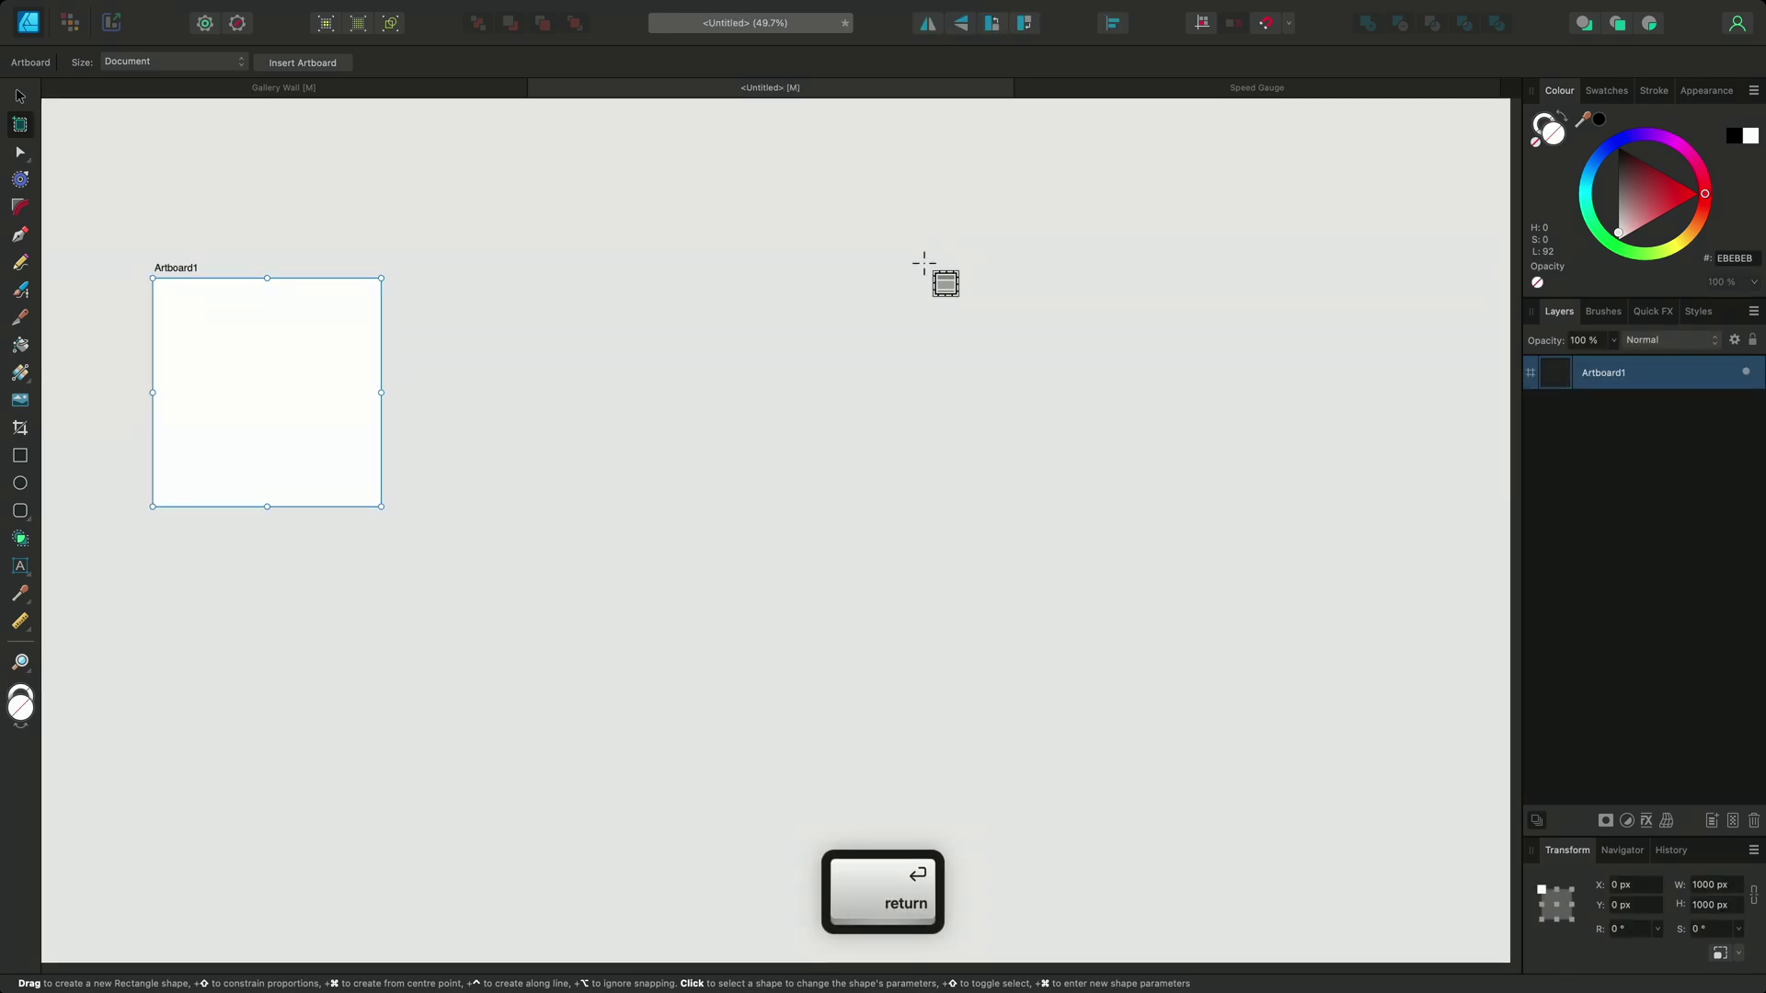
# - Add Artboard2 and Artboard3 at the same size in a row to its right
pyautogui.keyDown('super'); pyautogui.click(428, 279); pyautogui.keyUp('super')
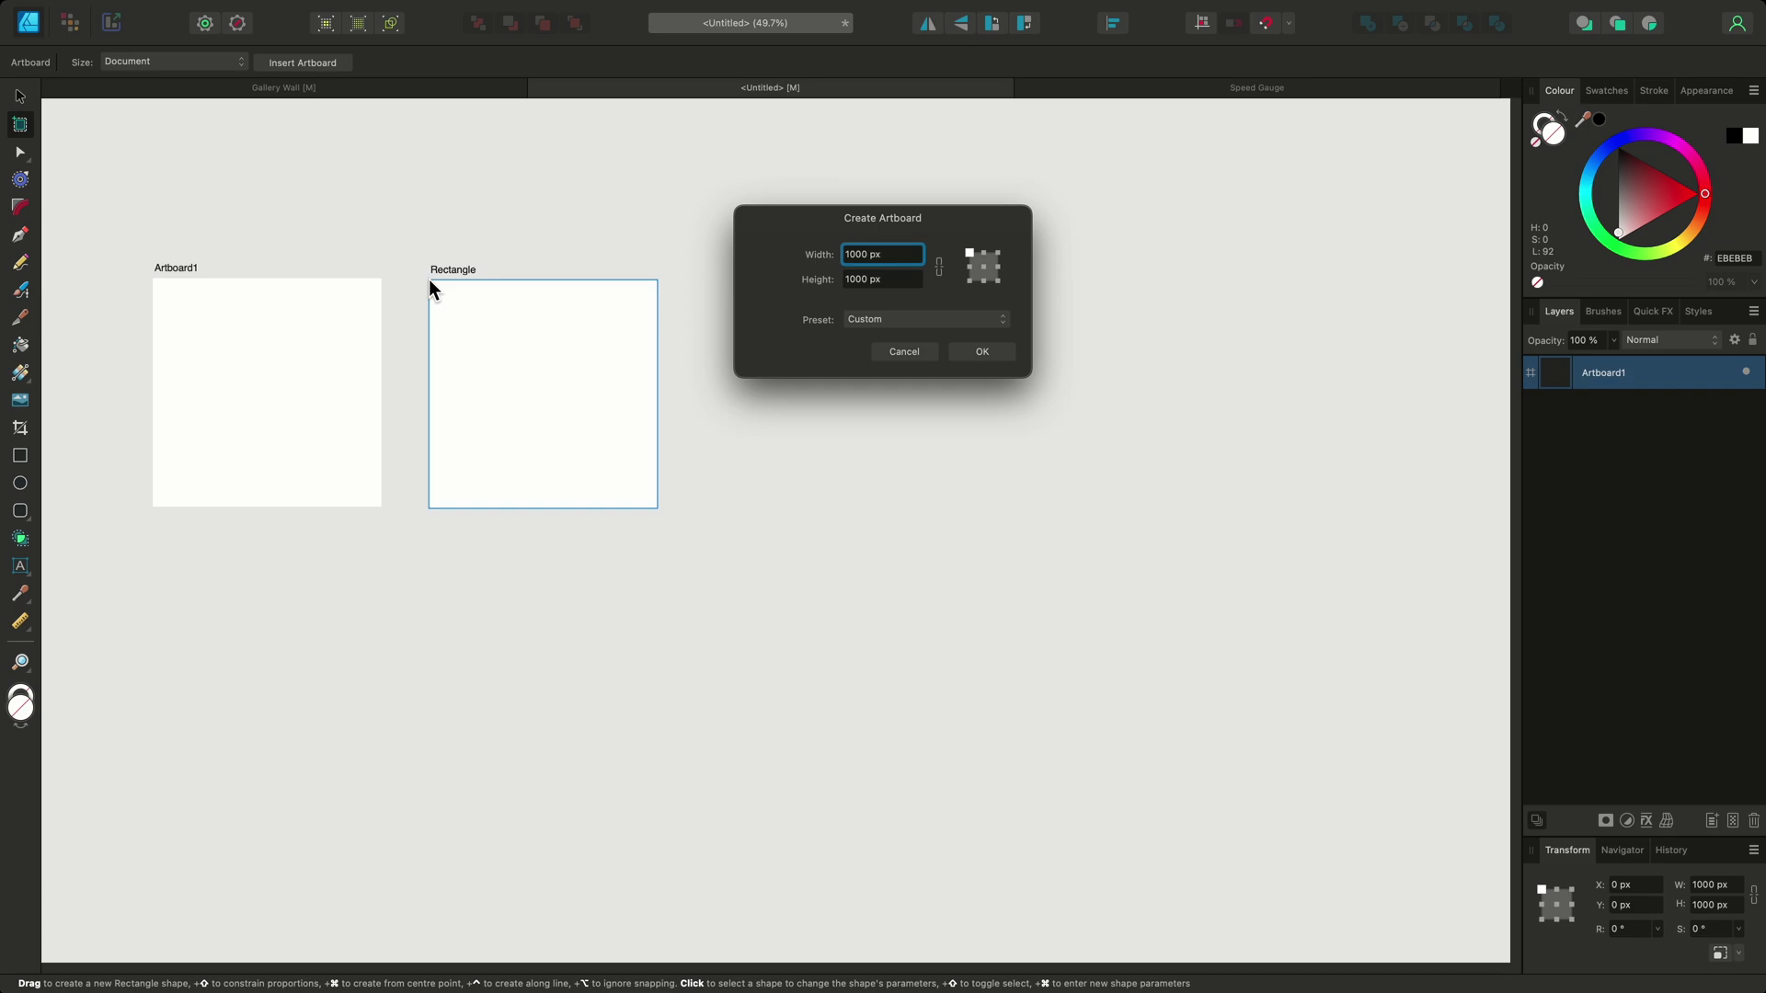
pyautogui.press('Return')
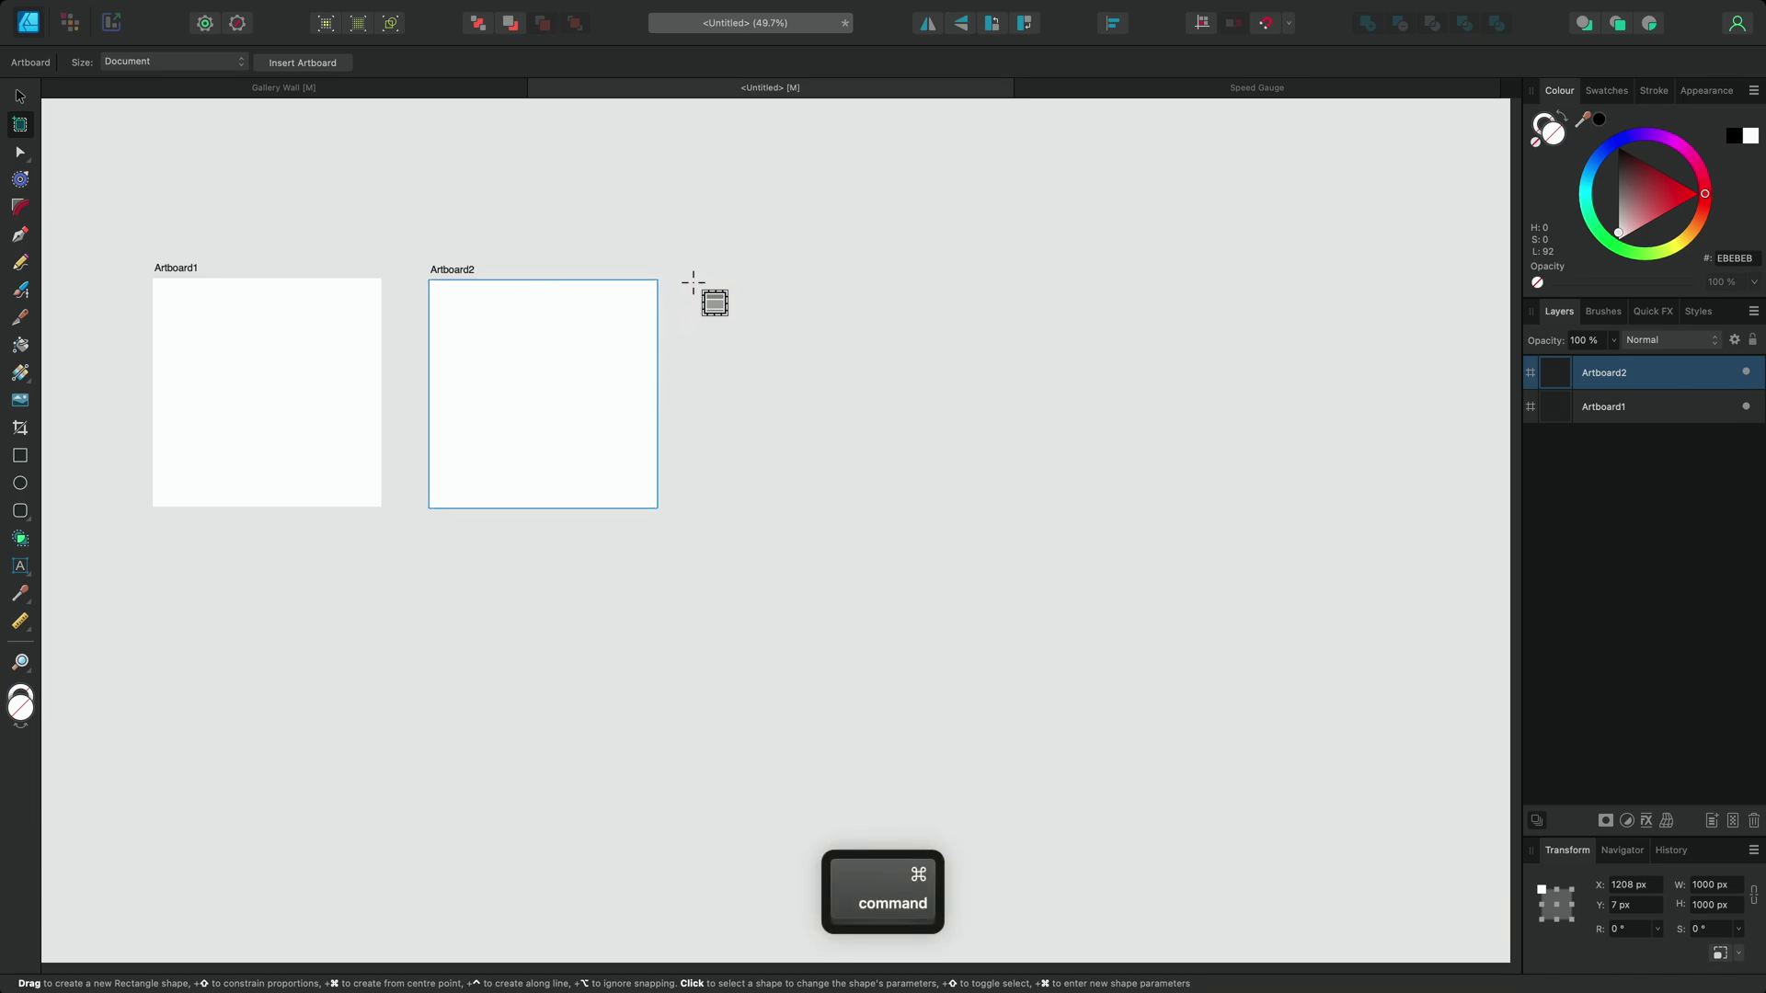
pyautogui.keyDown('super'); pyautogui.click(695, 286); pyautogui.keyUp('super')
pyautogui.press('Return')
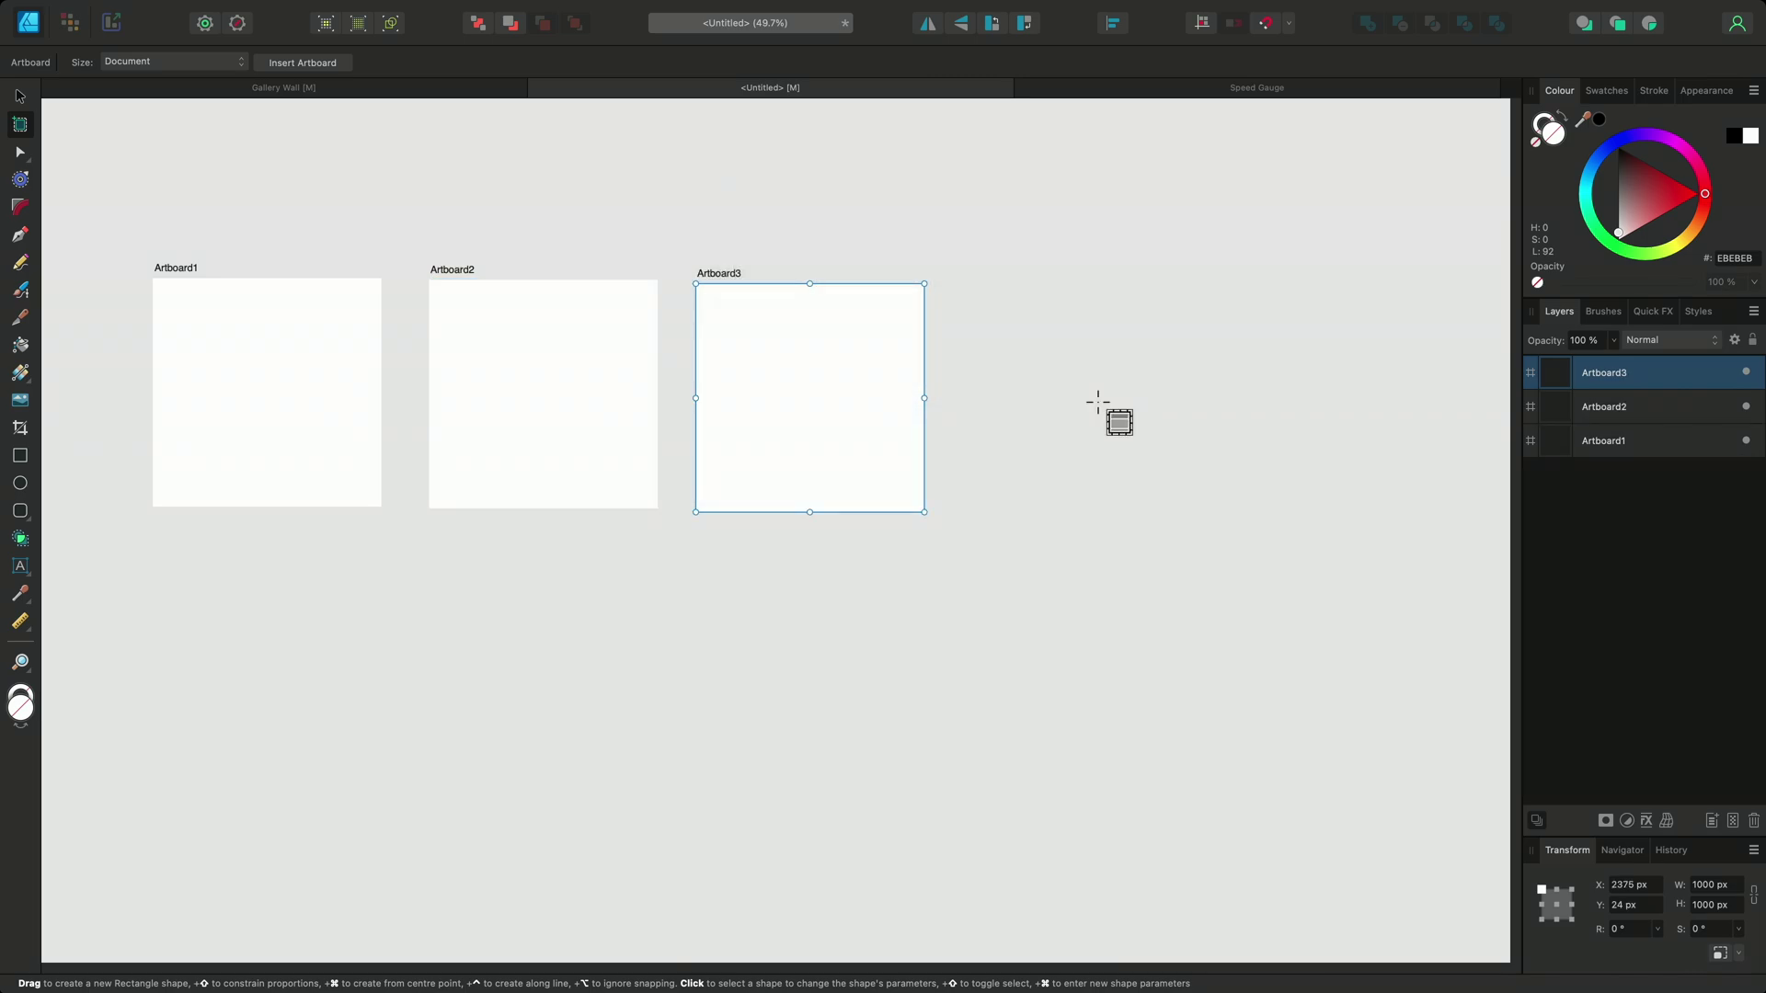
# - Colour all three artboards black and fit them in view
pyautogui.press('v')
pyautogui.moveTo(1093, 543); pyautogui.dragTo(140, 238)
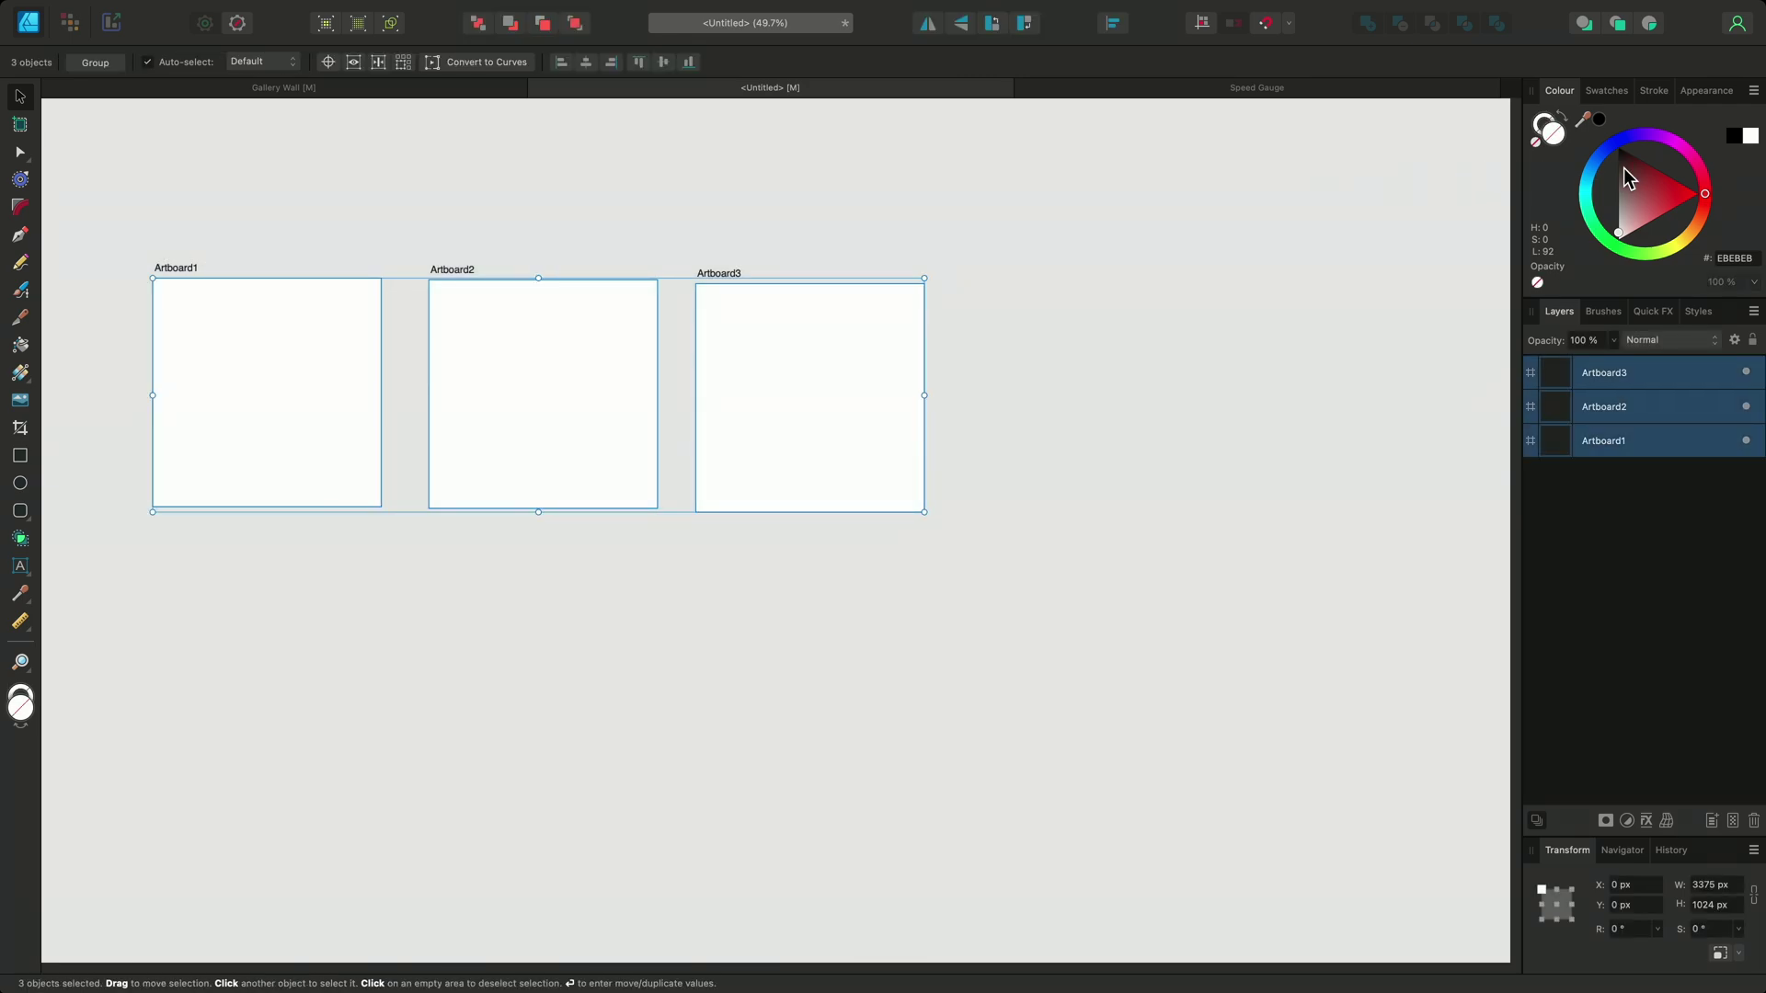
pyautogui.moveTo(1625, 168); pyautogui.dragTo(1594, 155)
pyautogui.press('super+d')
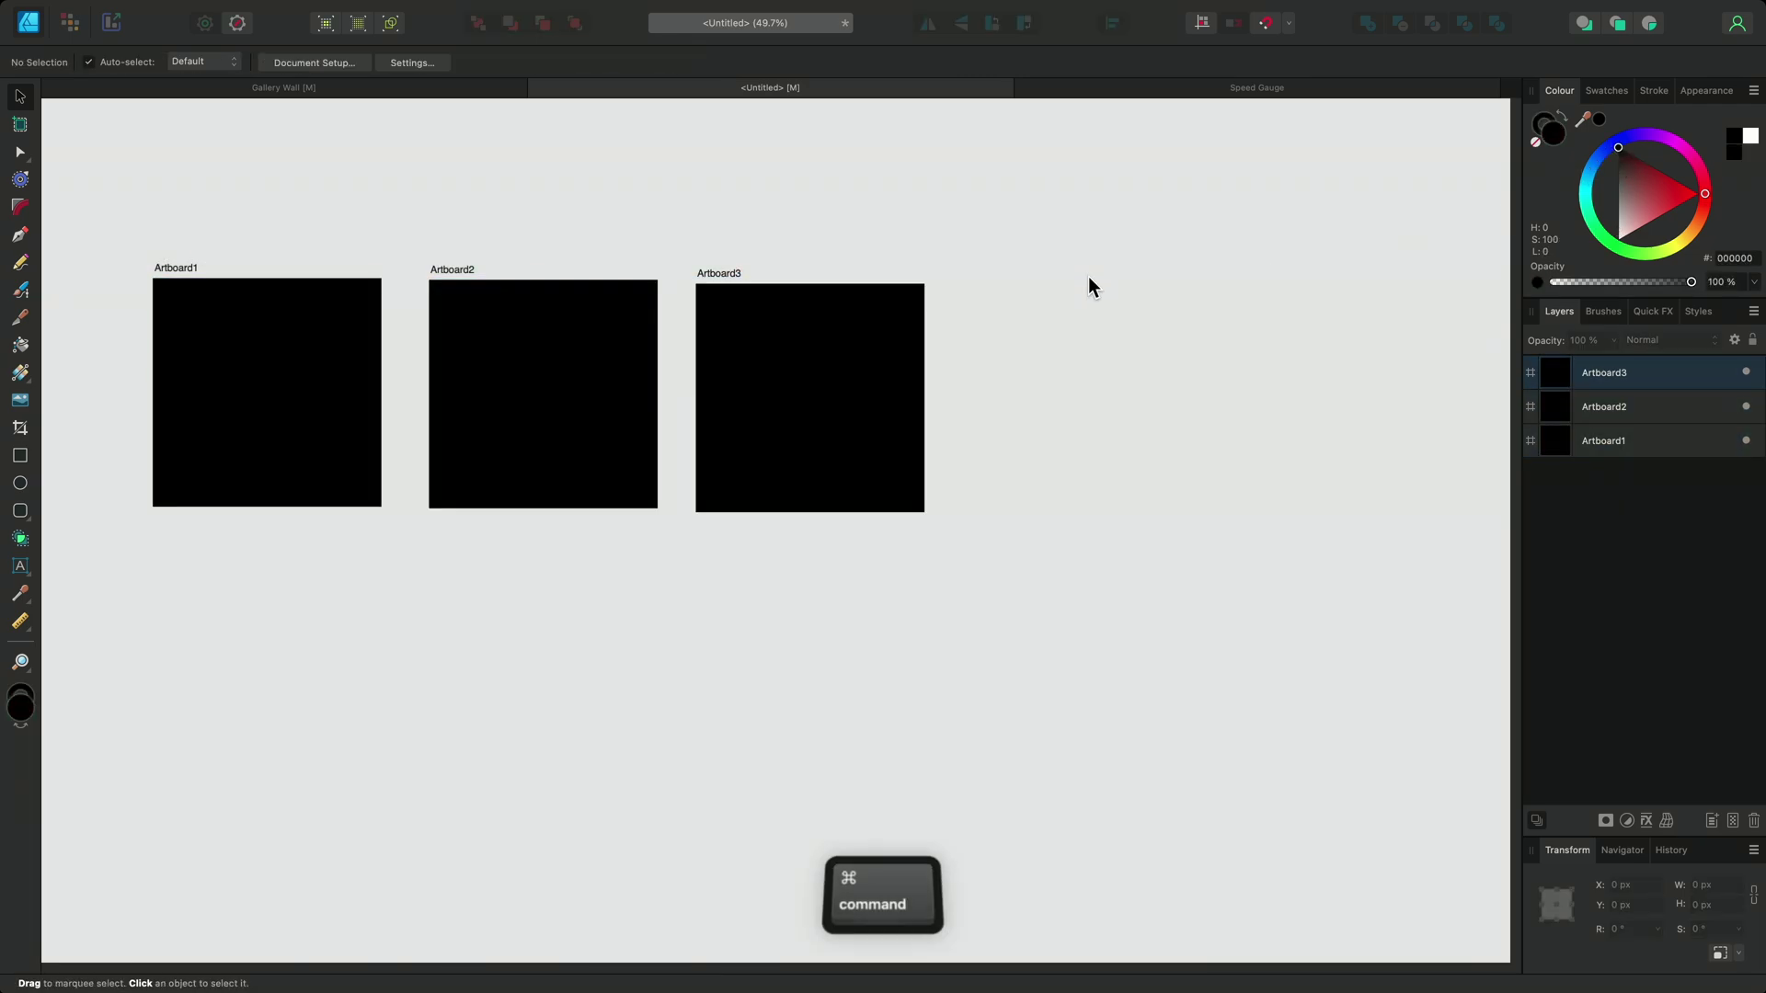
pyautogui.press('super+0')
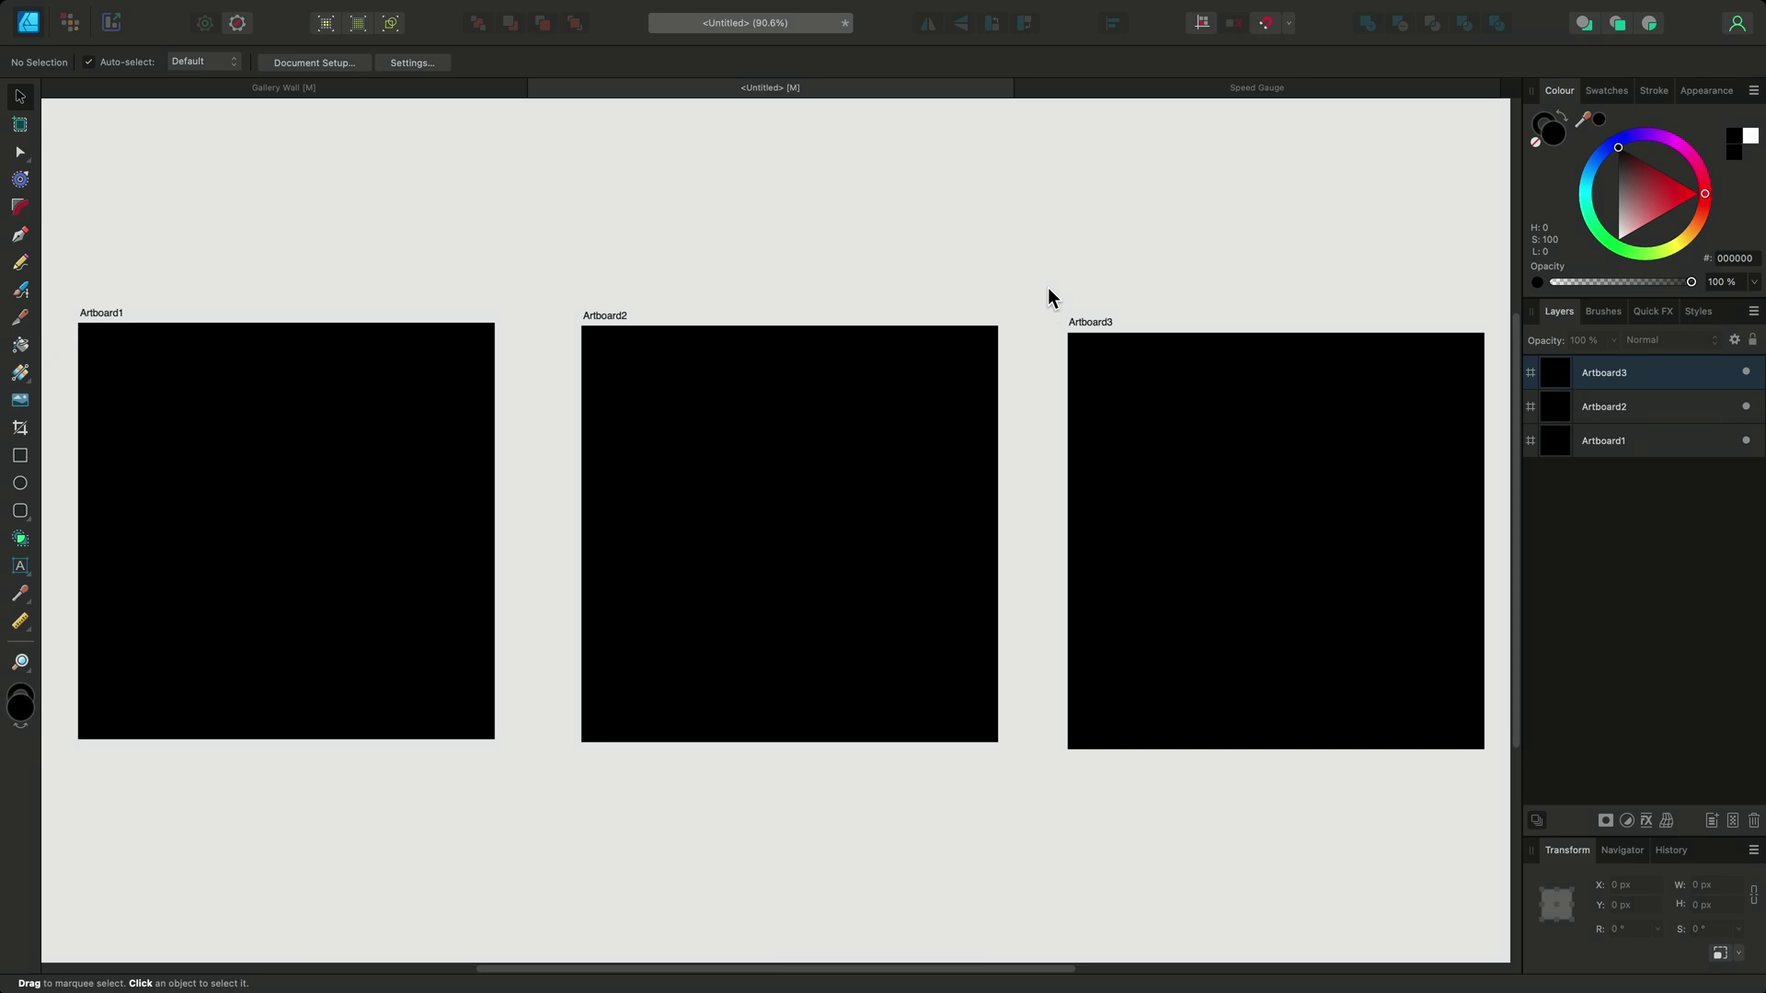
# - Set the Ellipse tool to no fill with a white 1 pt stroke
pyautogui.click(21, 485)
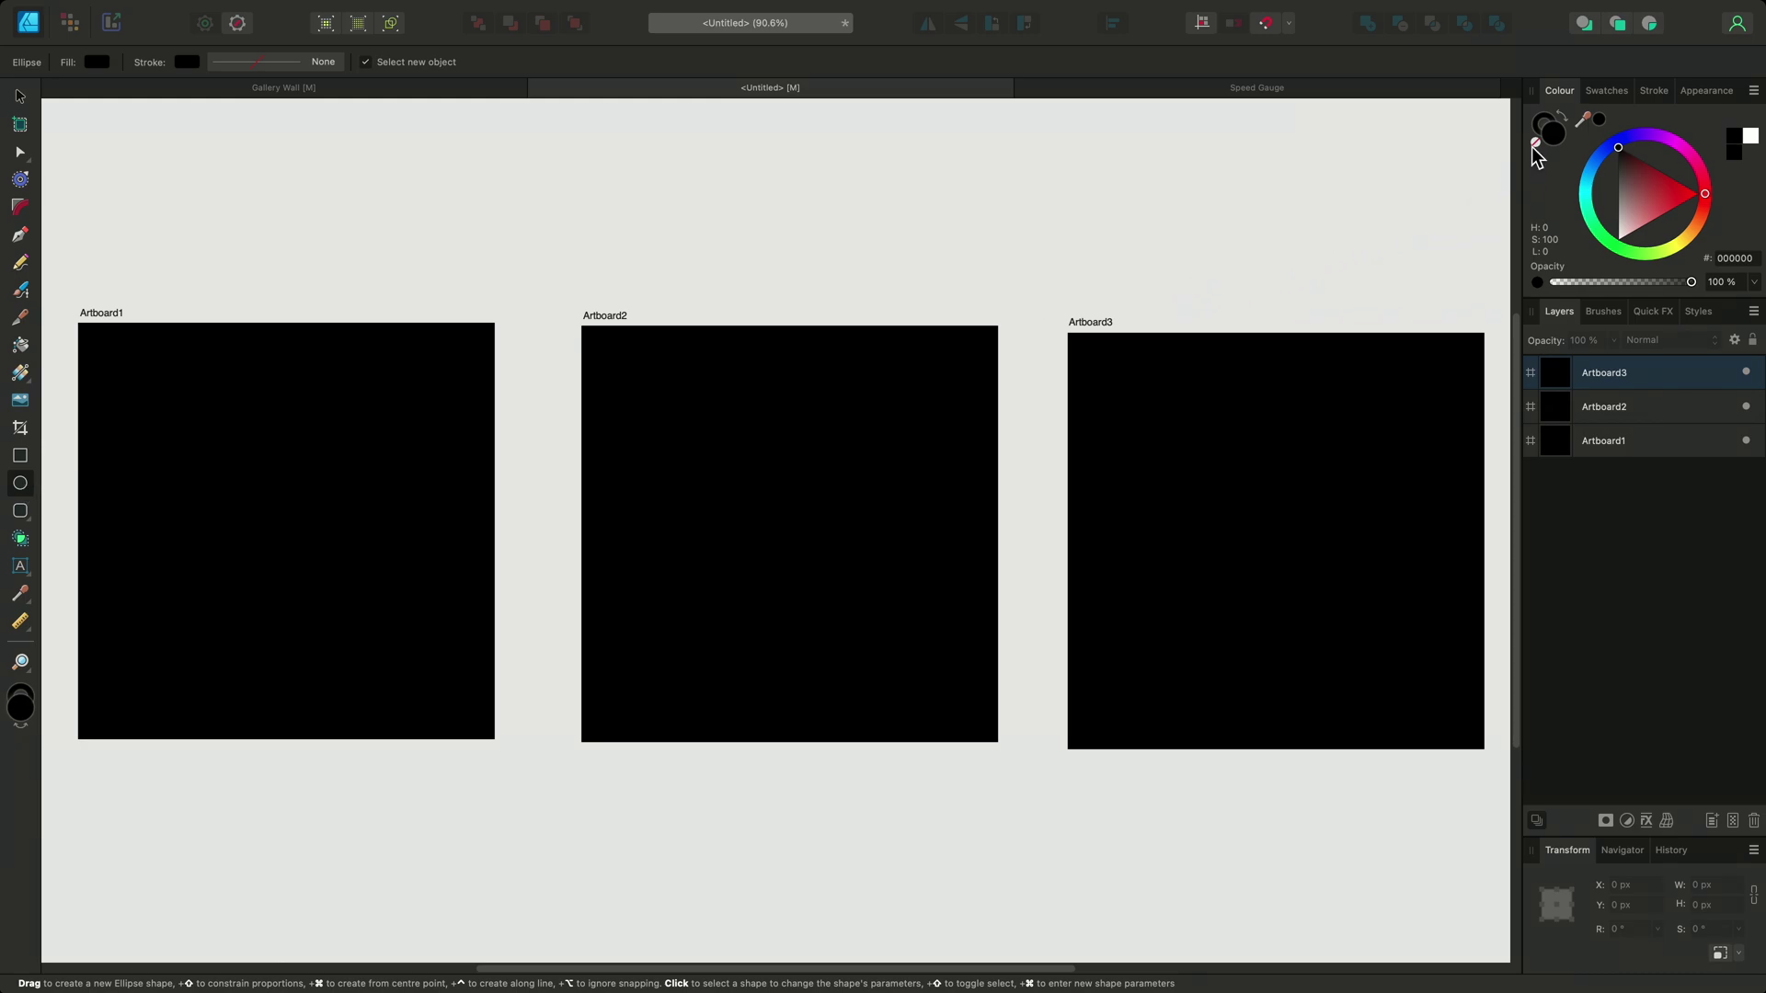
pyautogui.click(1535, 143)
pyautogui.click(1545, 123)
pyautogui.click(1626, 169)
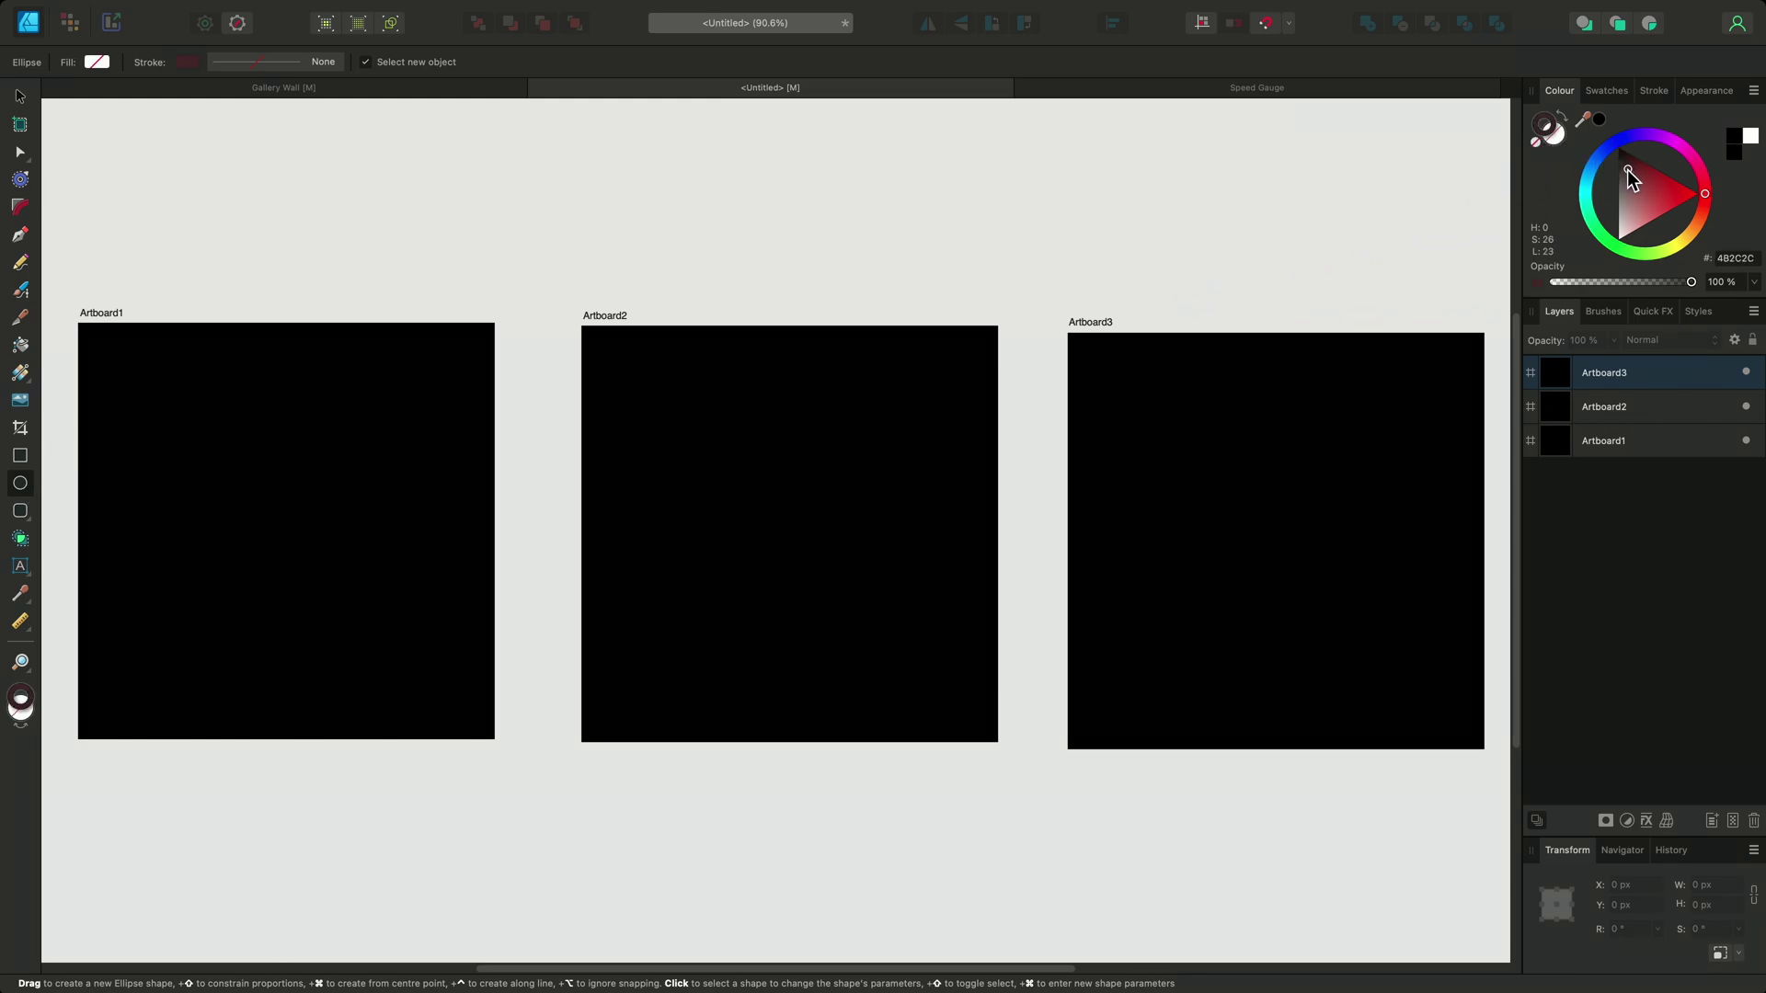
pyautogui.click(1618, 243)
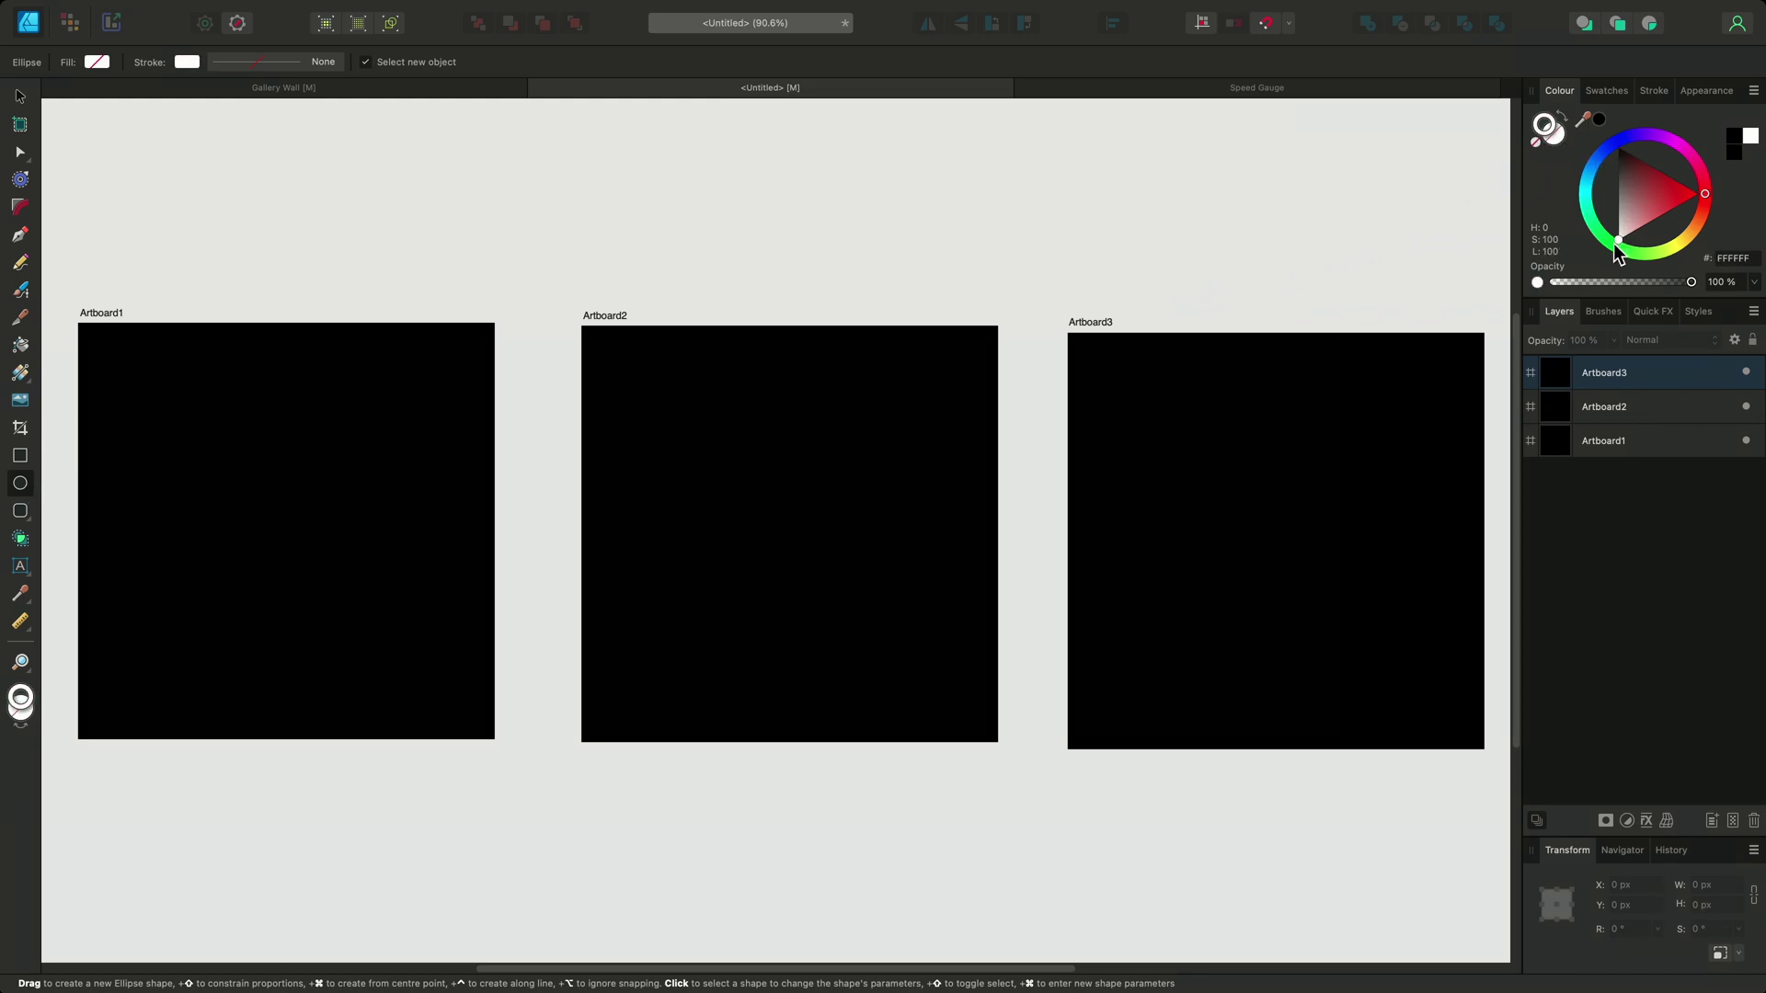
pyautogui.click(1645, 96)
pyautogui.click(1722, 147)
pyautogui.write('1')
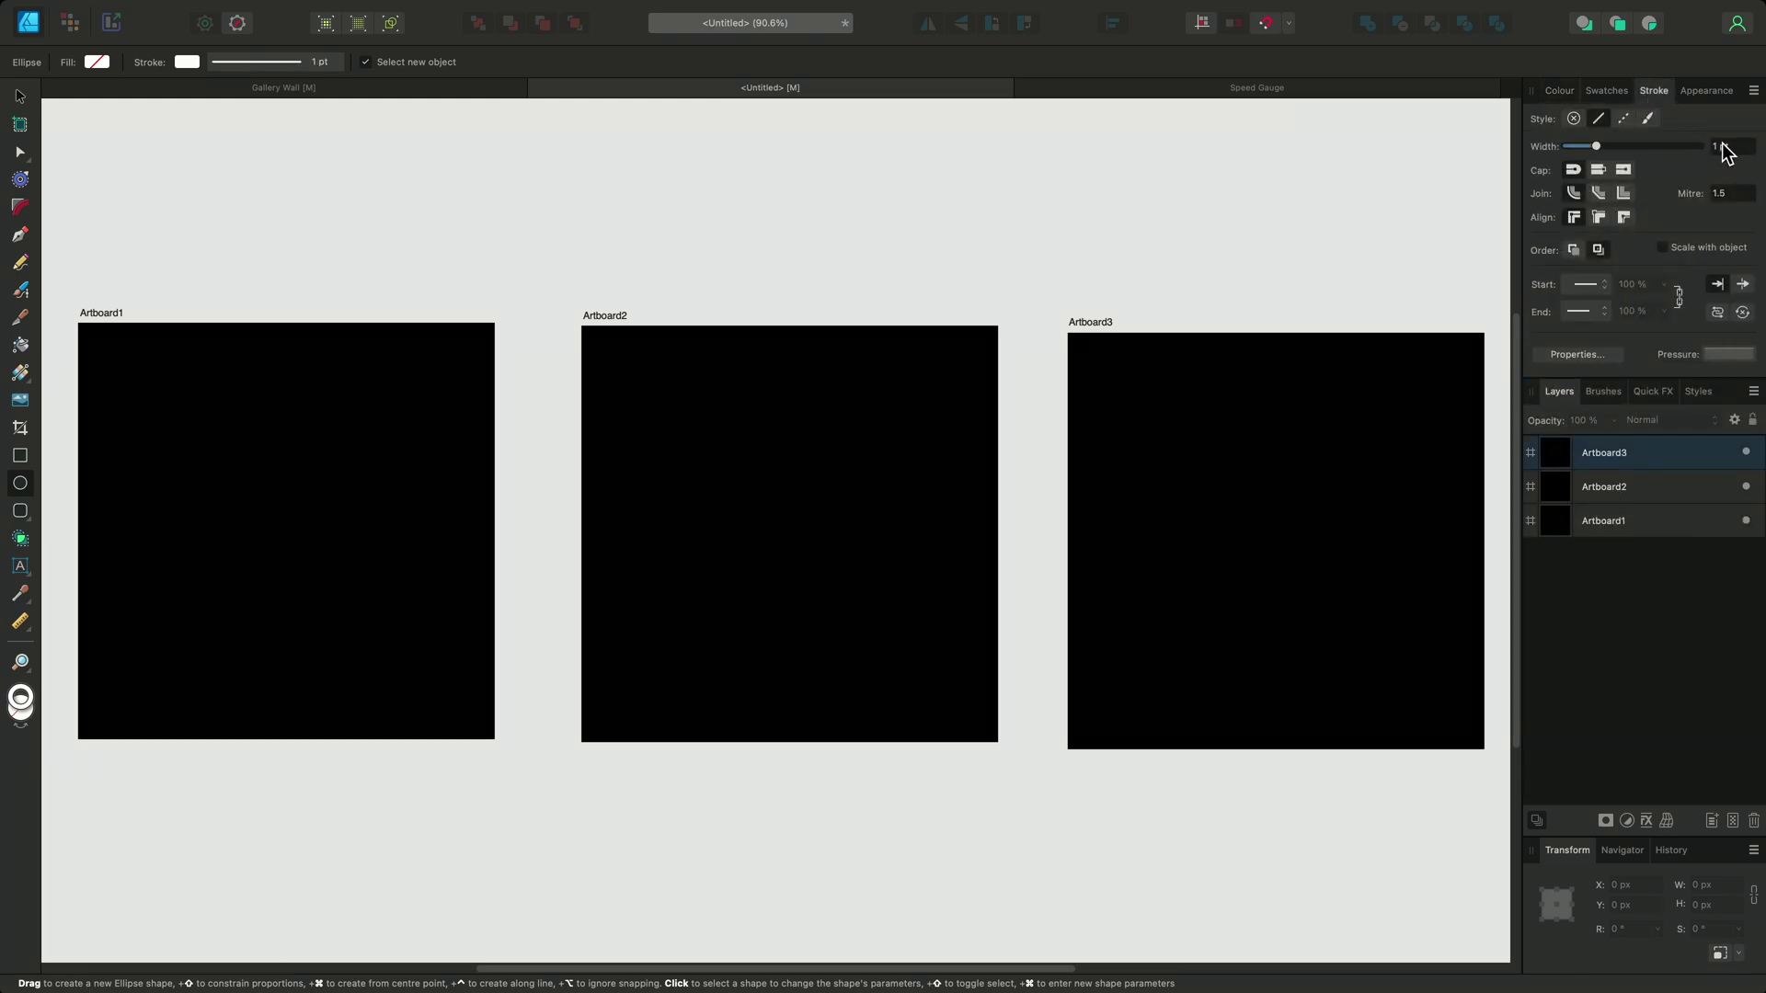
pyautogui.press('Return')
# - Turn off snapping and create a 700 × 400 px ellipse at Artboard1's centre
pyautogui.click(1268, 24)
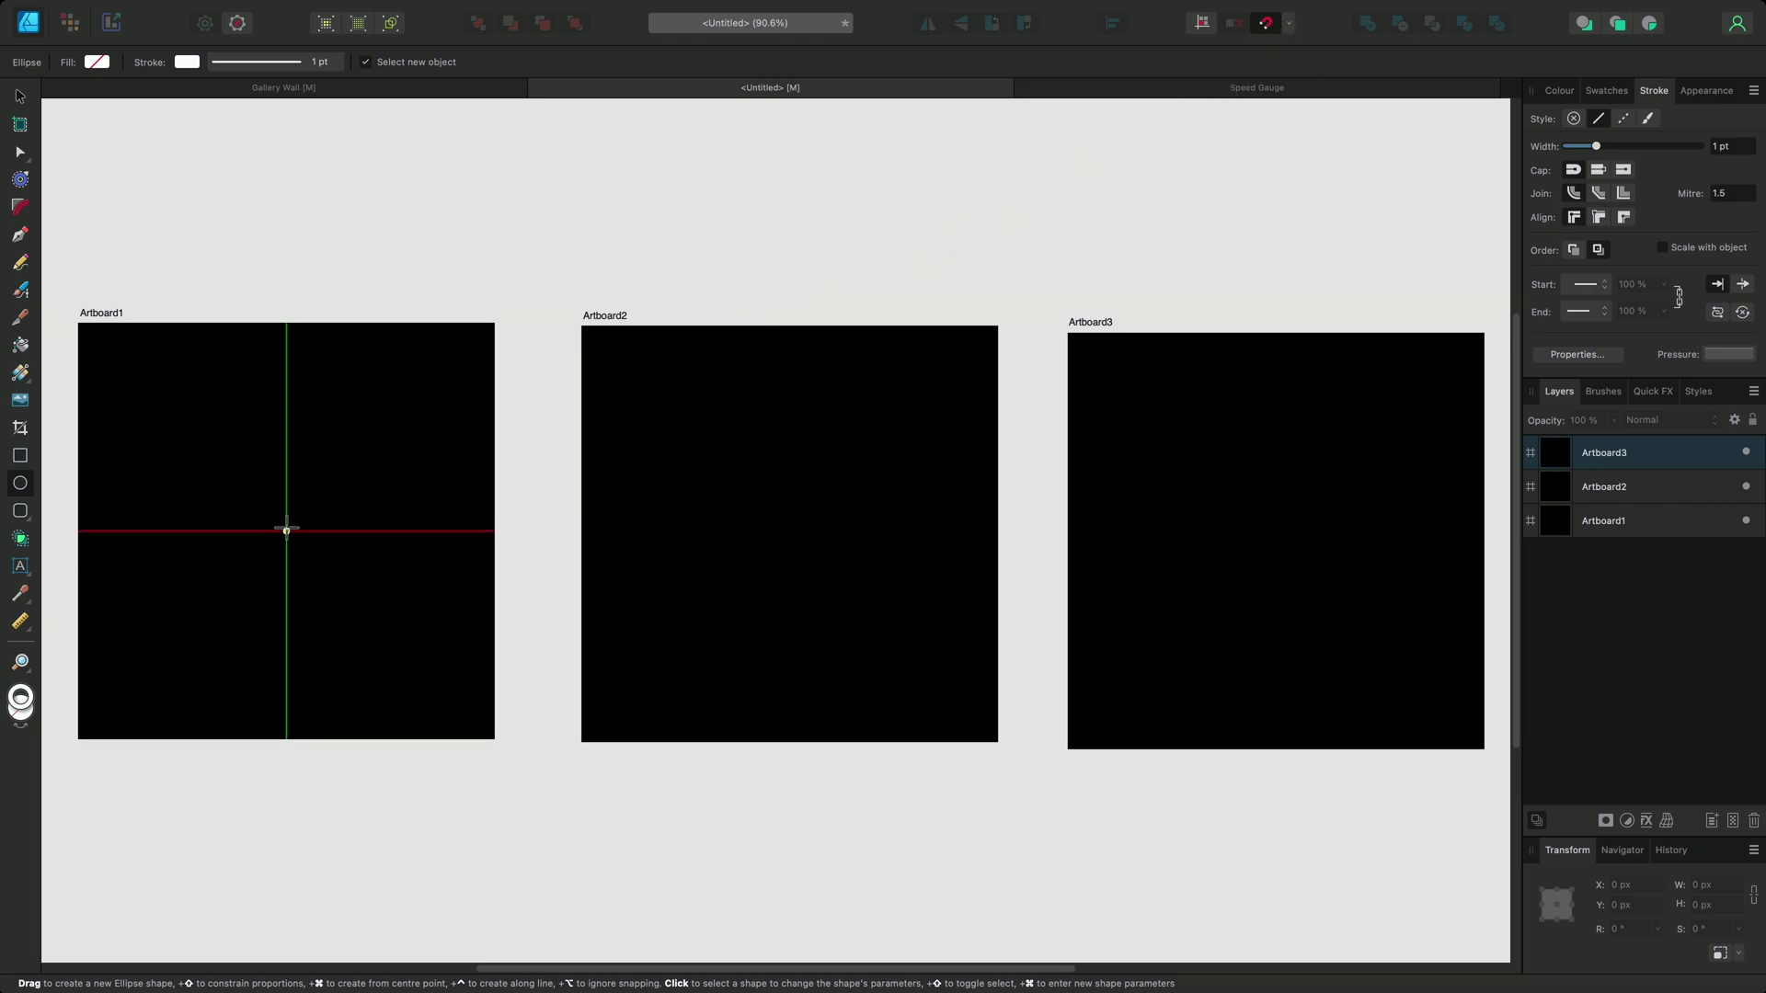
pyautogui.press('super')
pyautogui.keyDown('super'); pyautogui.click(286, 531); pyautogui.keyUp('super')
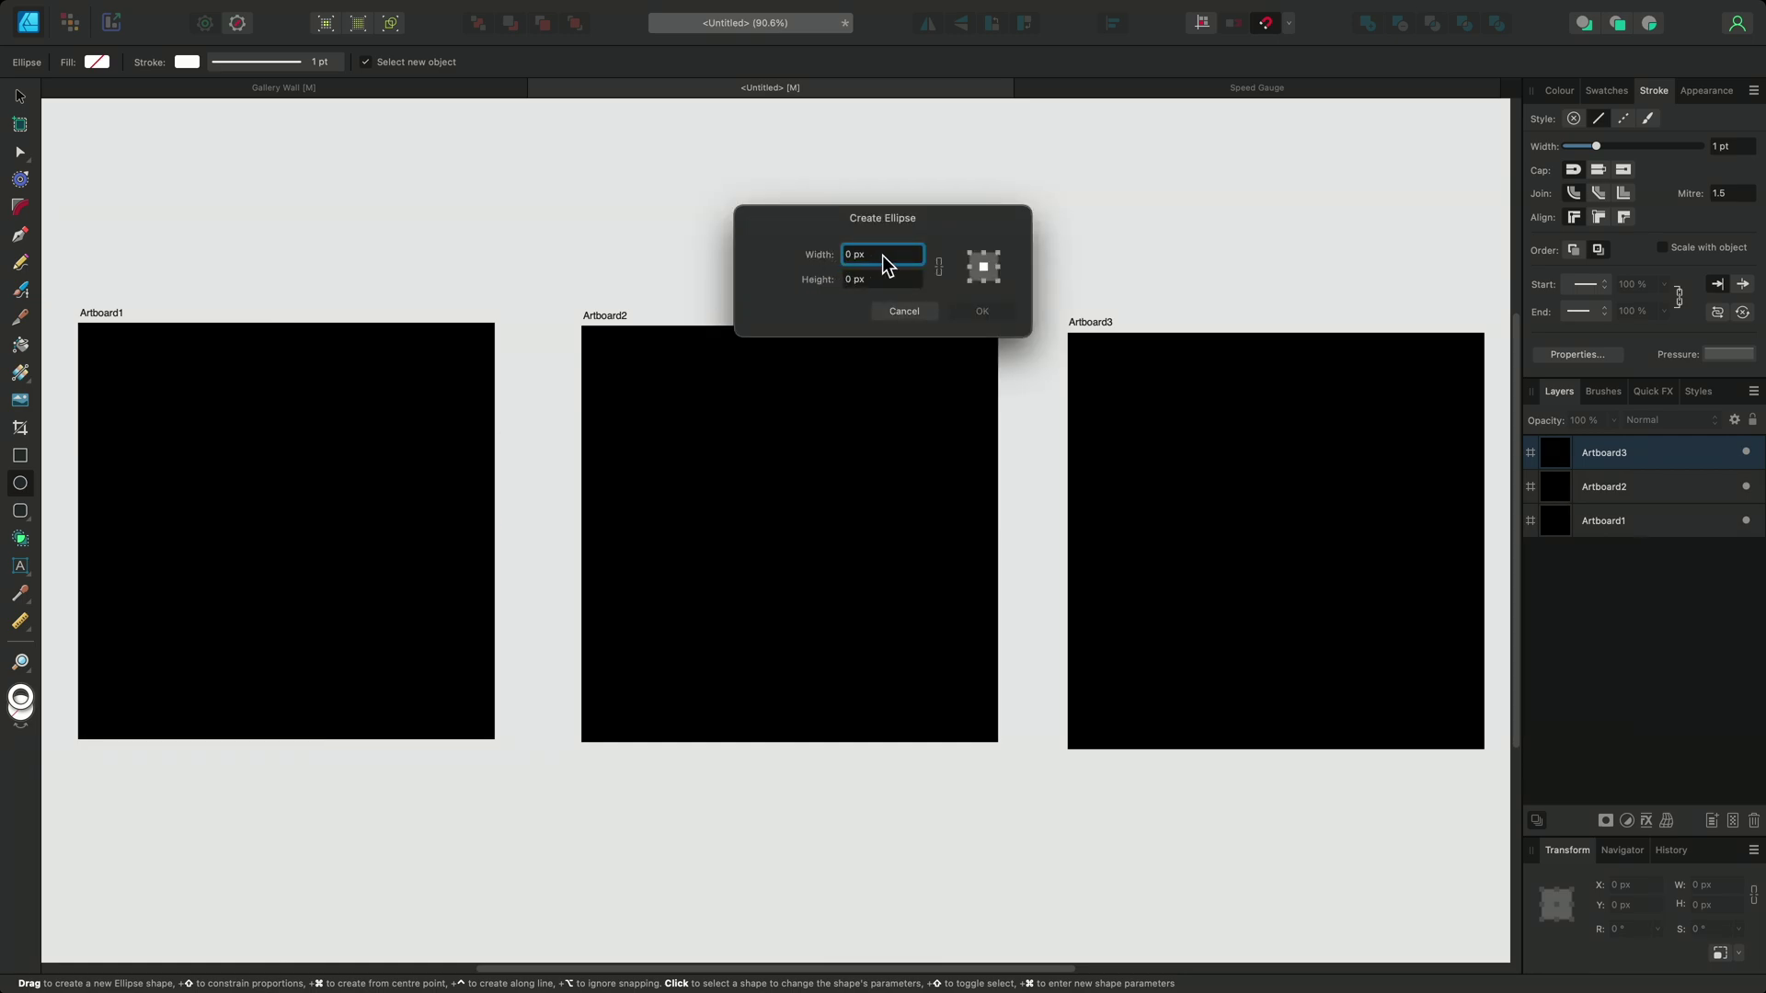
pyautogui.write('24')
pyautogui.scroll(20, 900, 288)
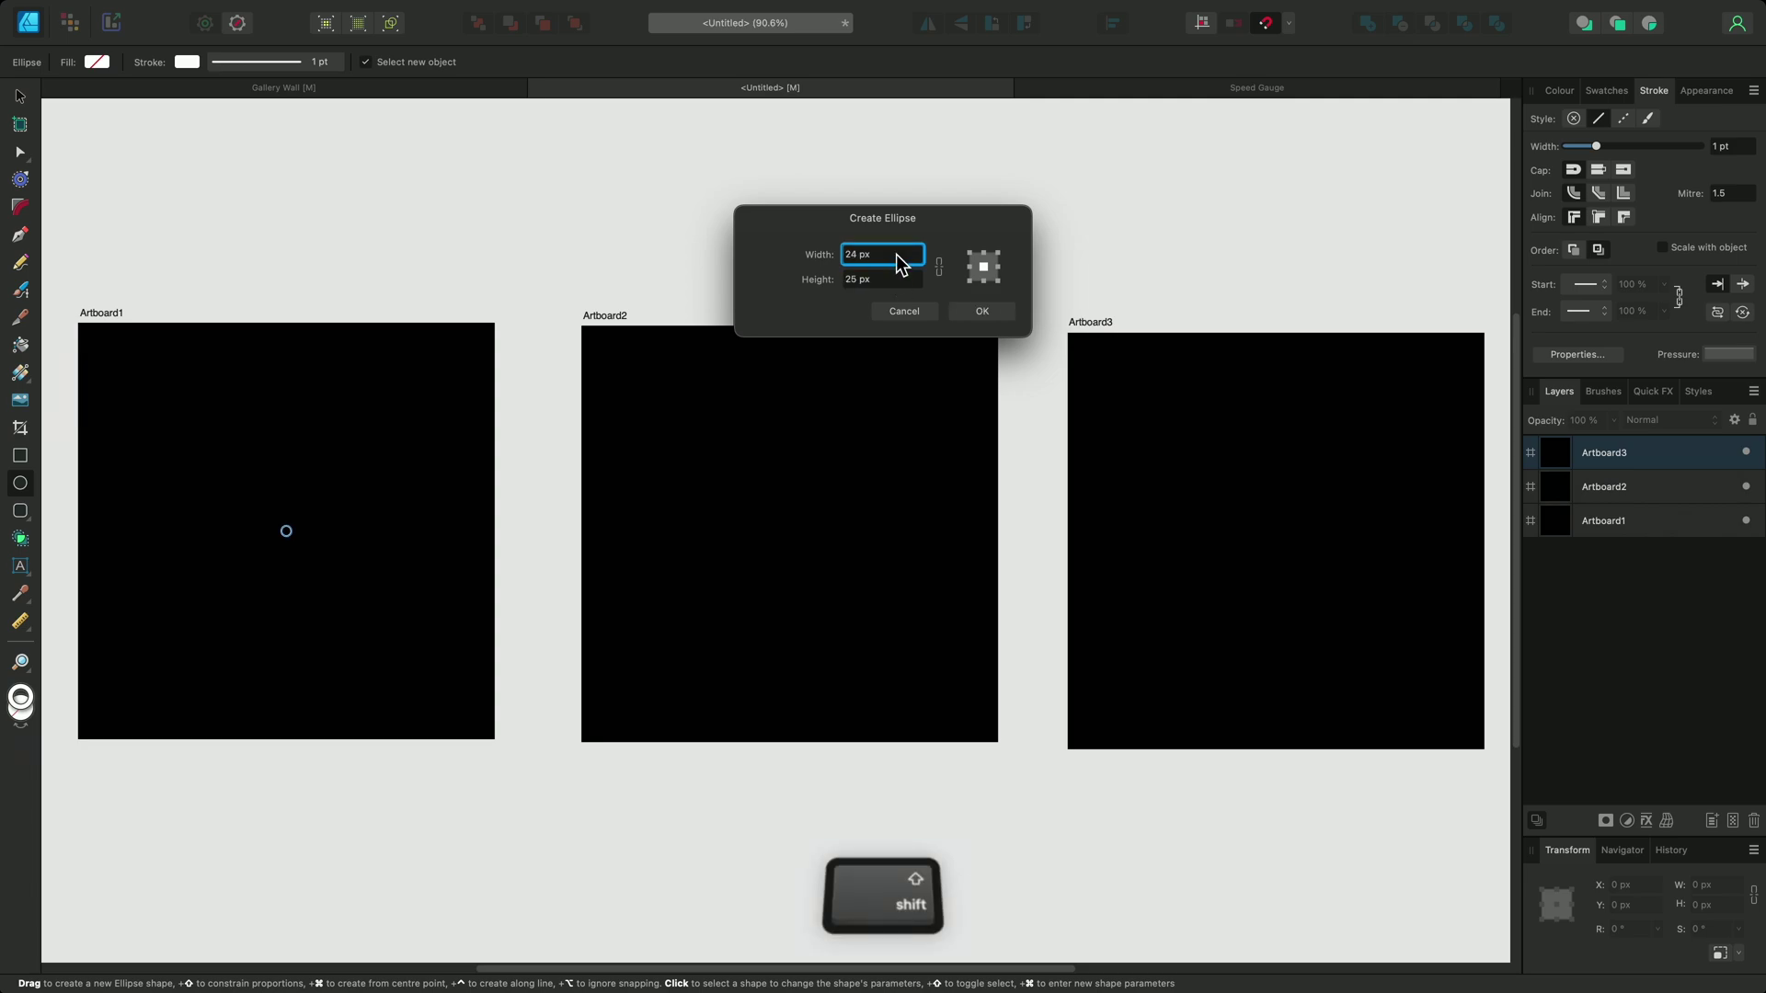
pyautogui.scroll(16, 900, 264)
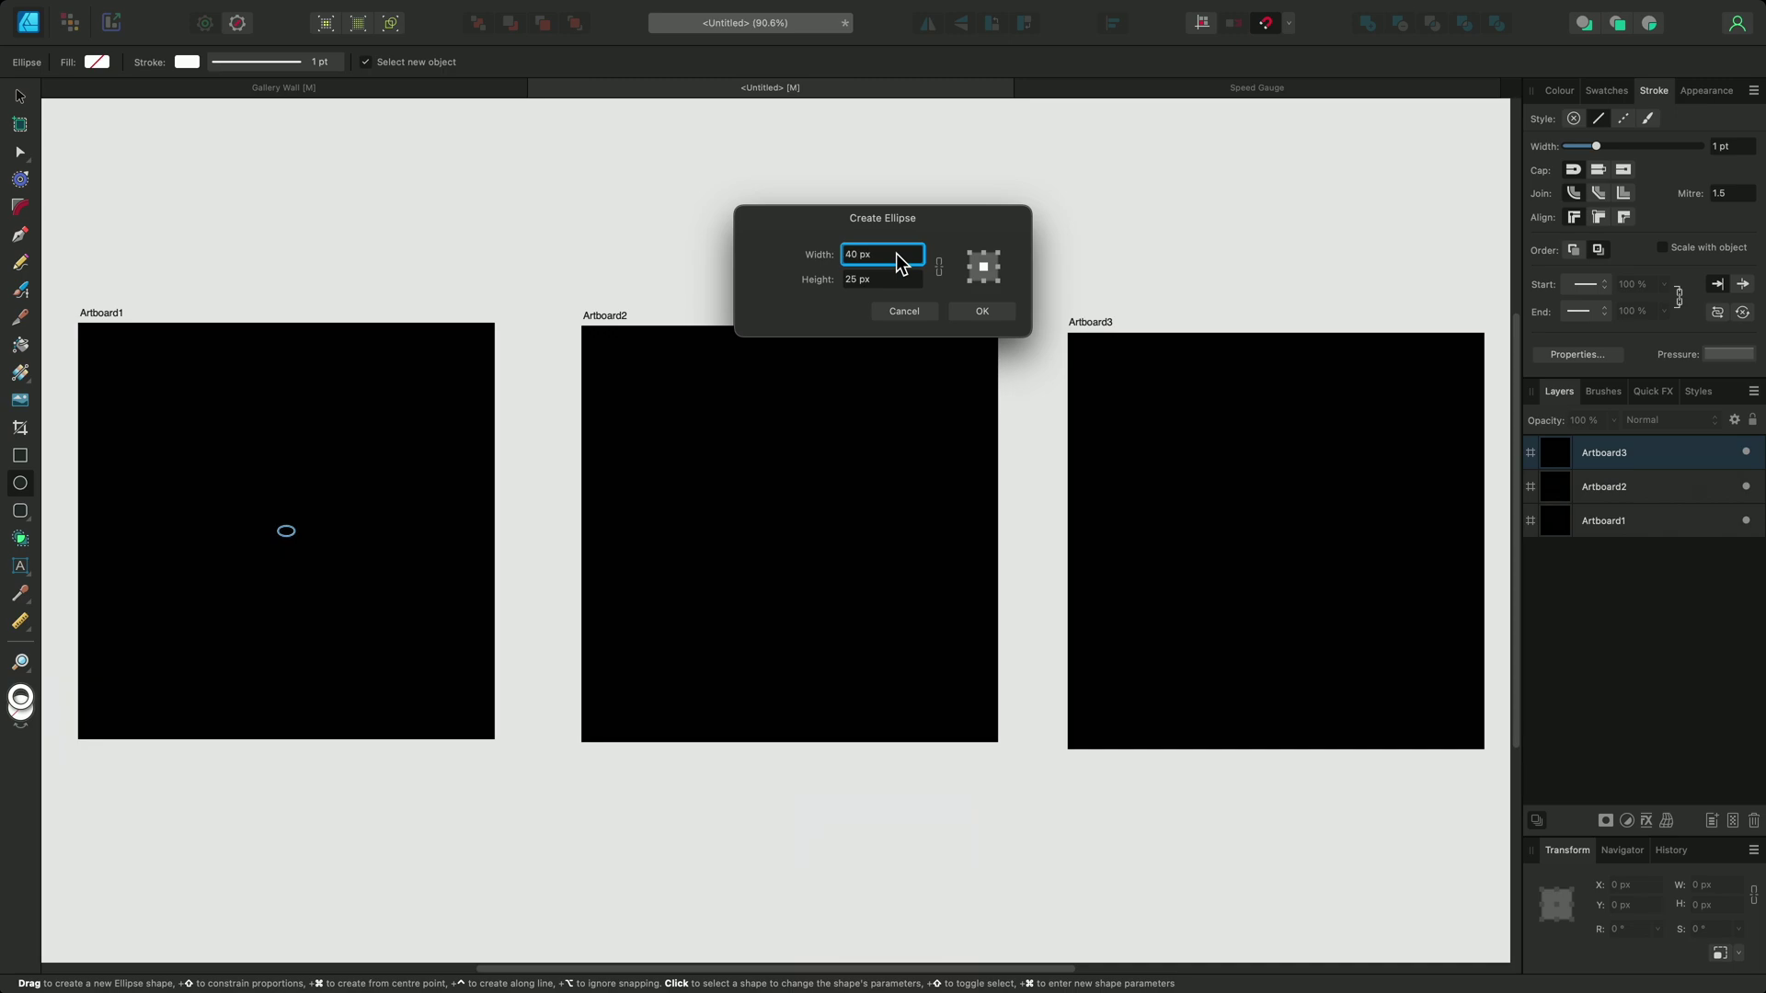
pyautogui.press('alt')
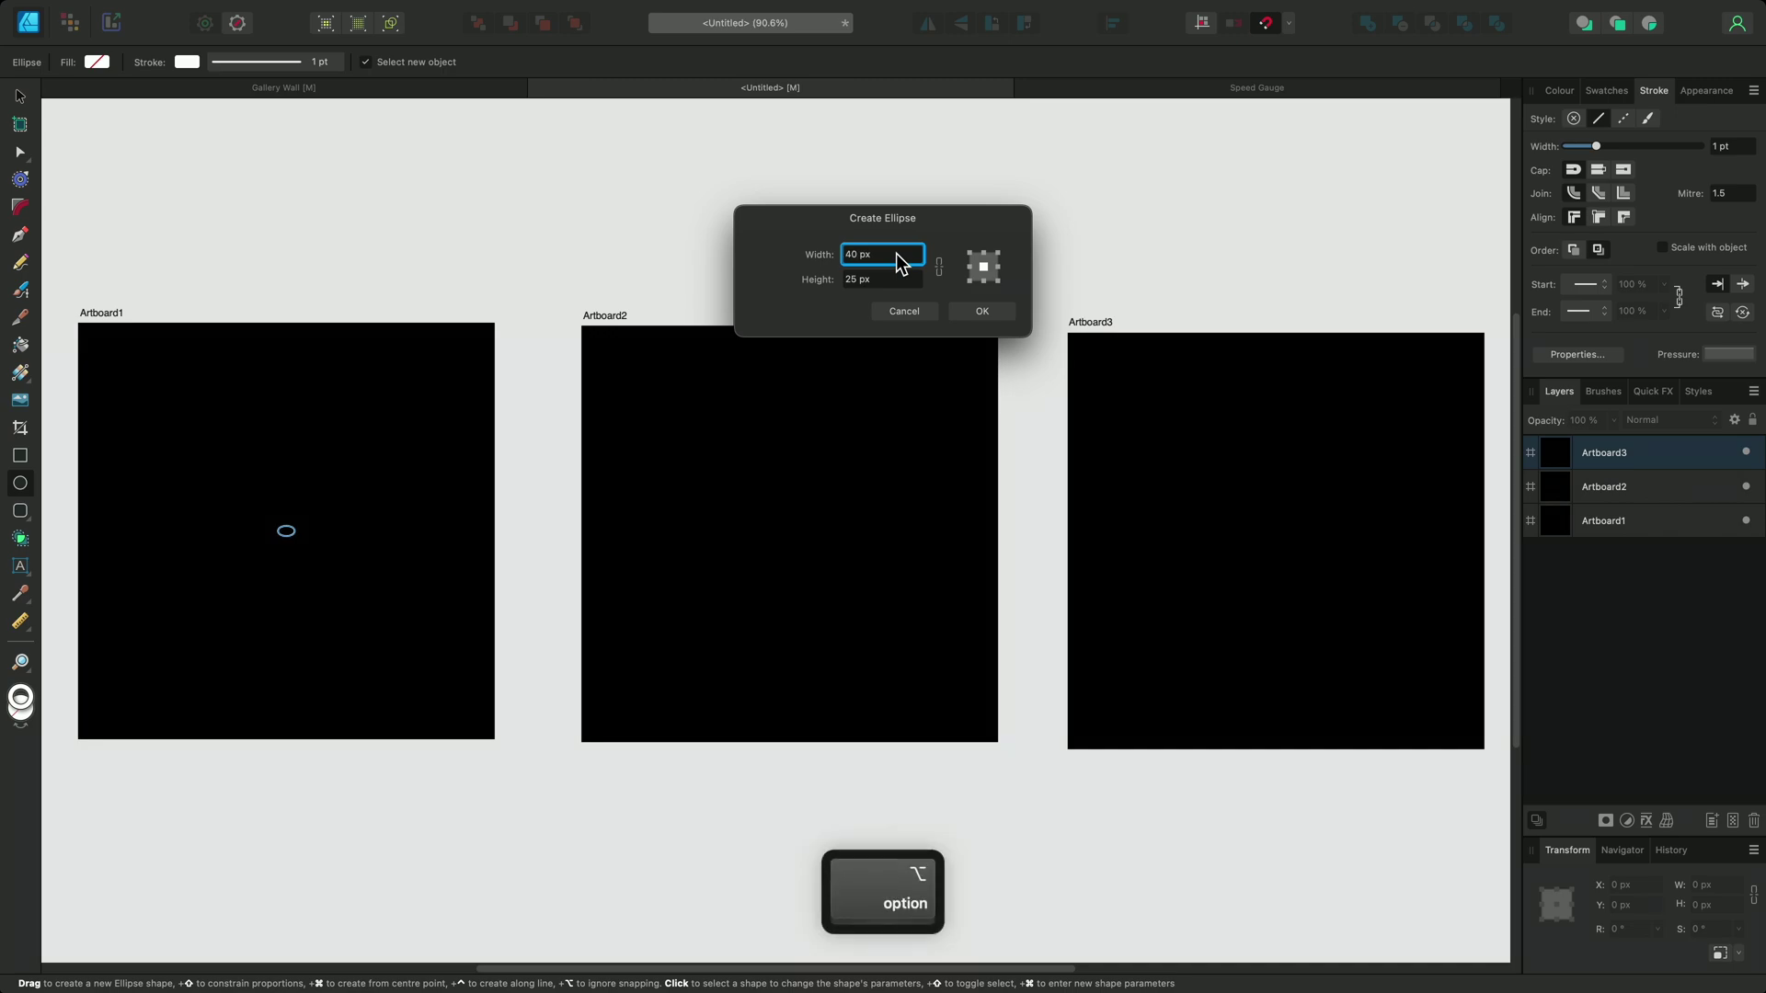
pyautogui.scroll(3, 900, 264)
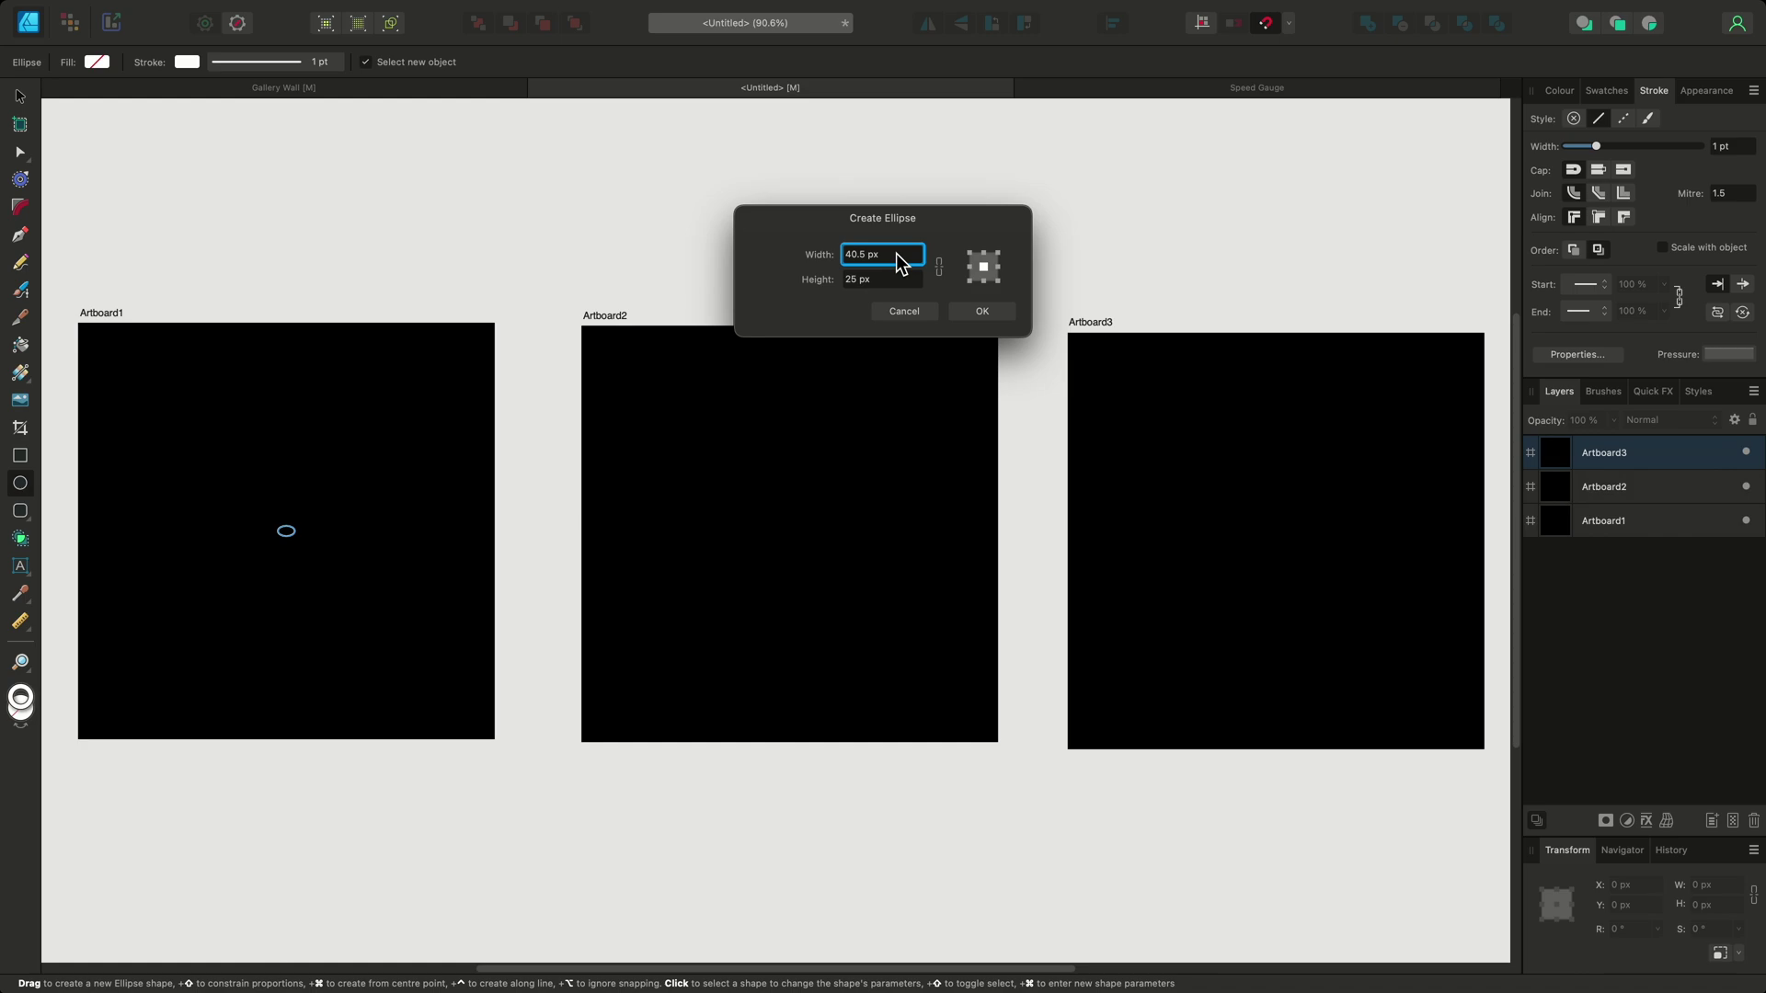
pyautogui.click(897, 254)
pyautogui.write('700')
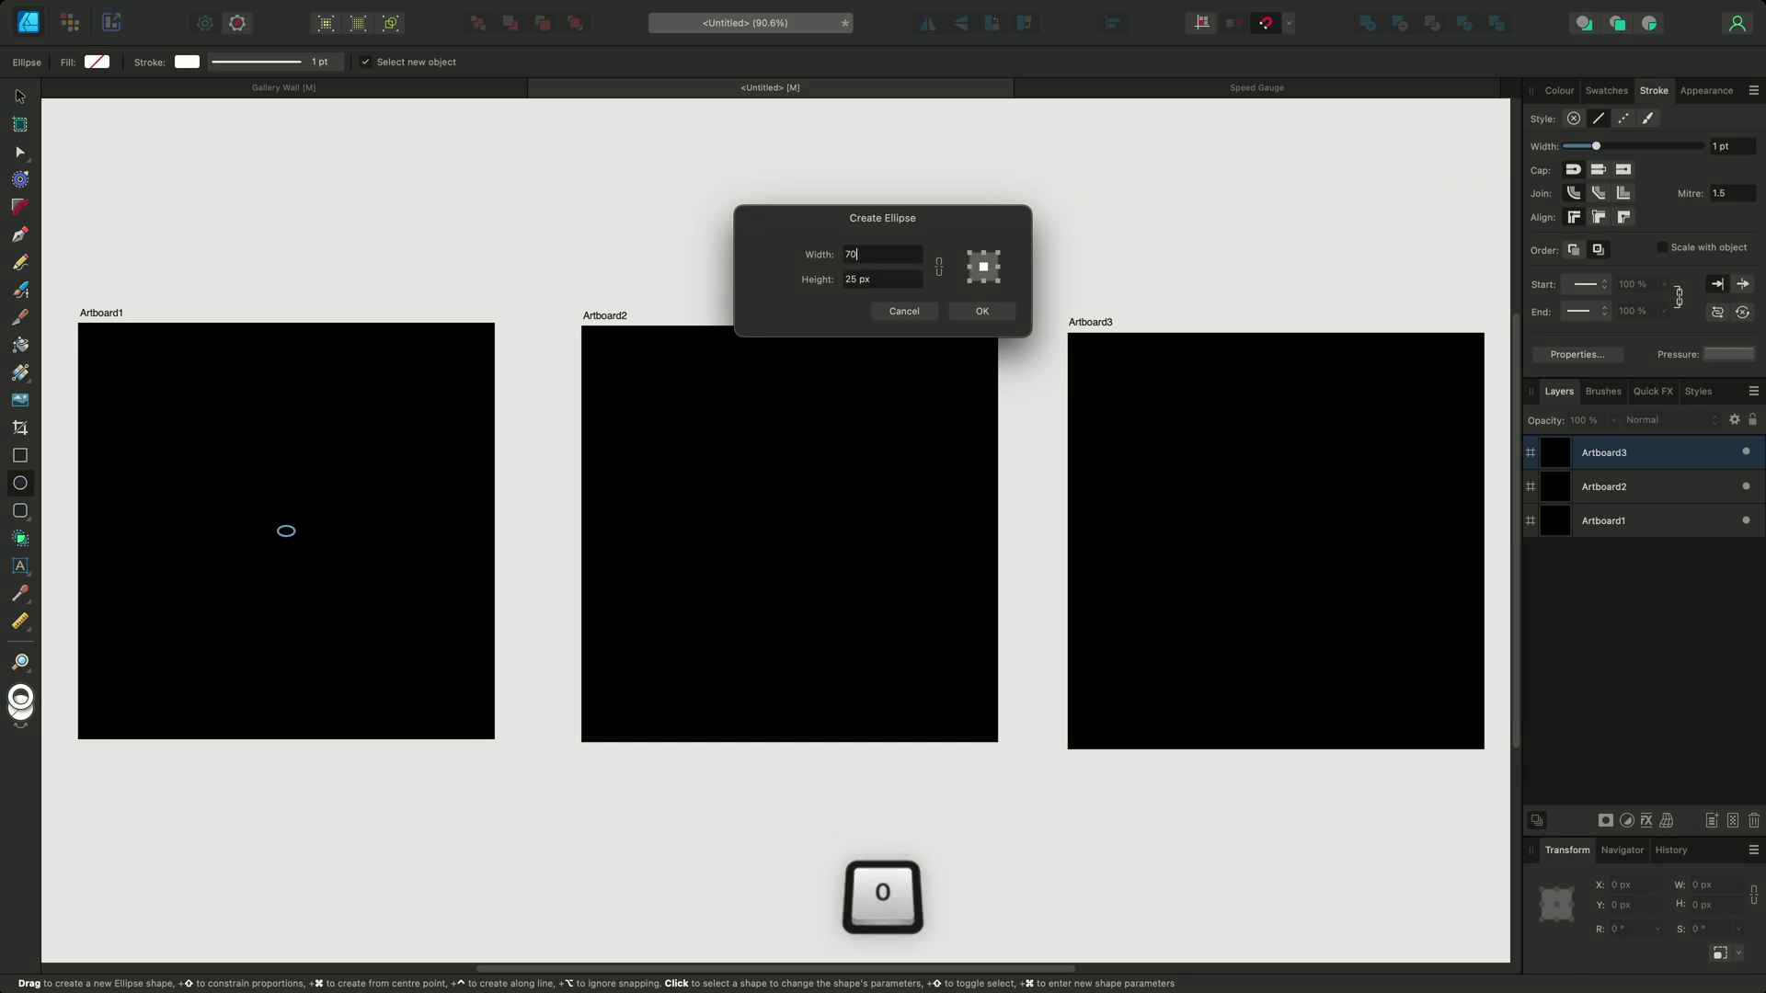
pyautogui.press('Tab')
pyautogui.write('400')
pyautogui.press('Return')
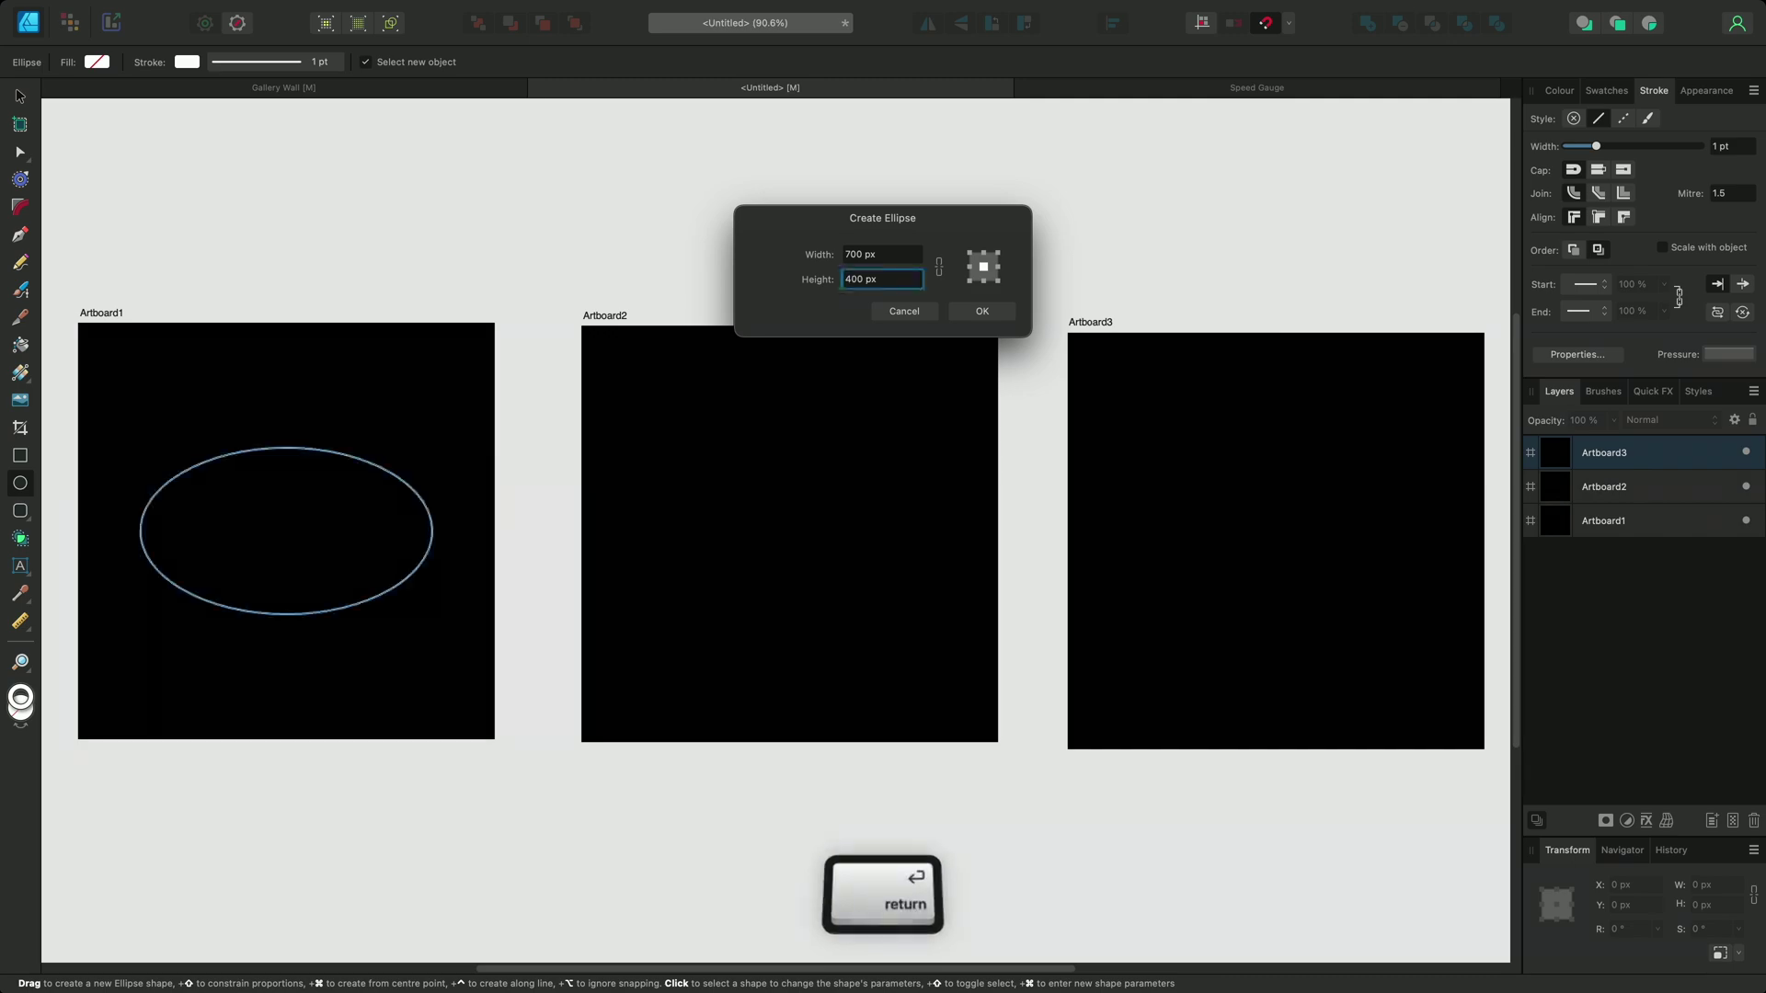
pyautogui.click(977, 307)
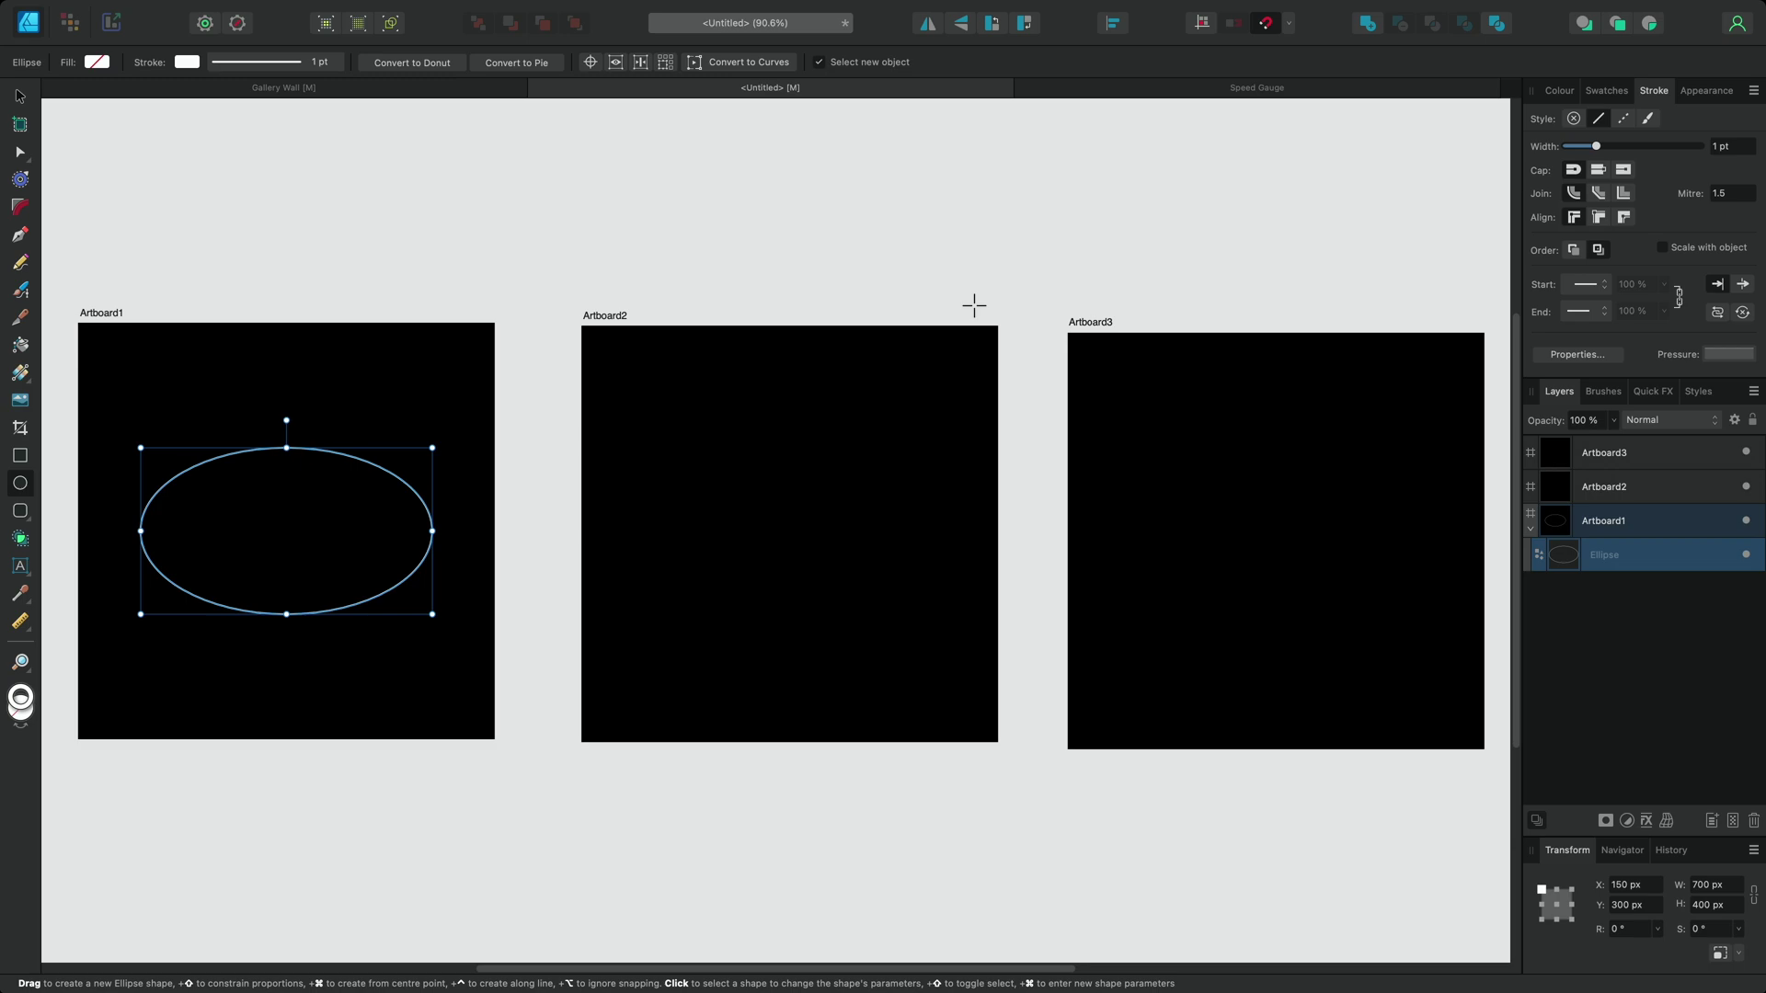
# - Convert the ellipse to a symbol and enable Duplicate in Move/Duplicate
pyautogui.press('super+shift+k')
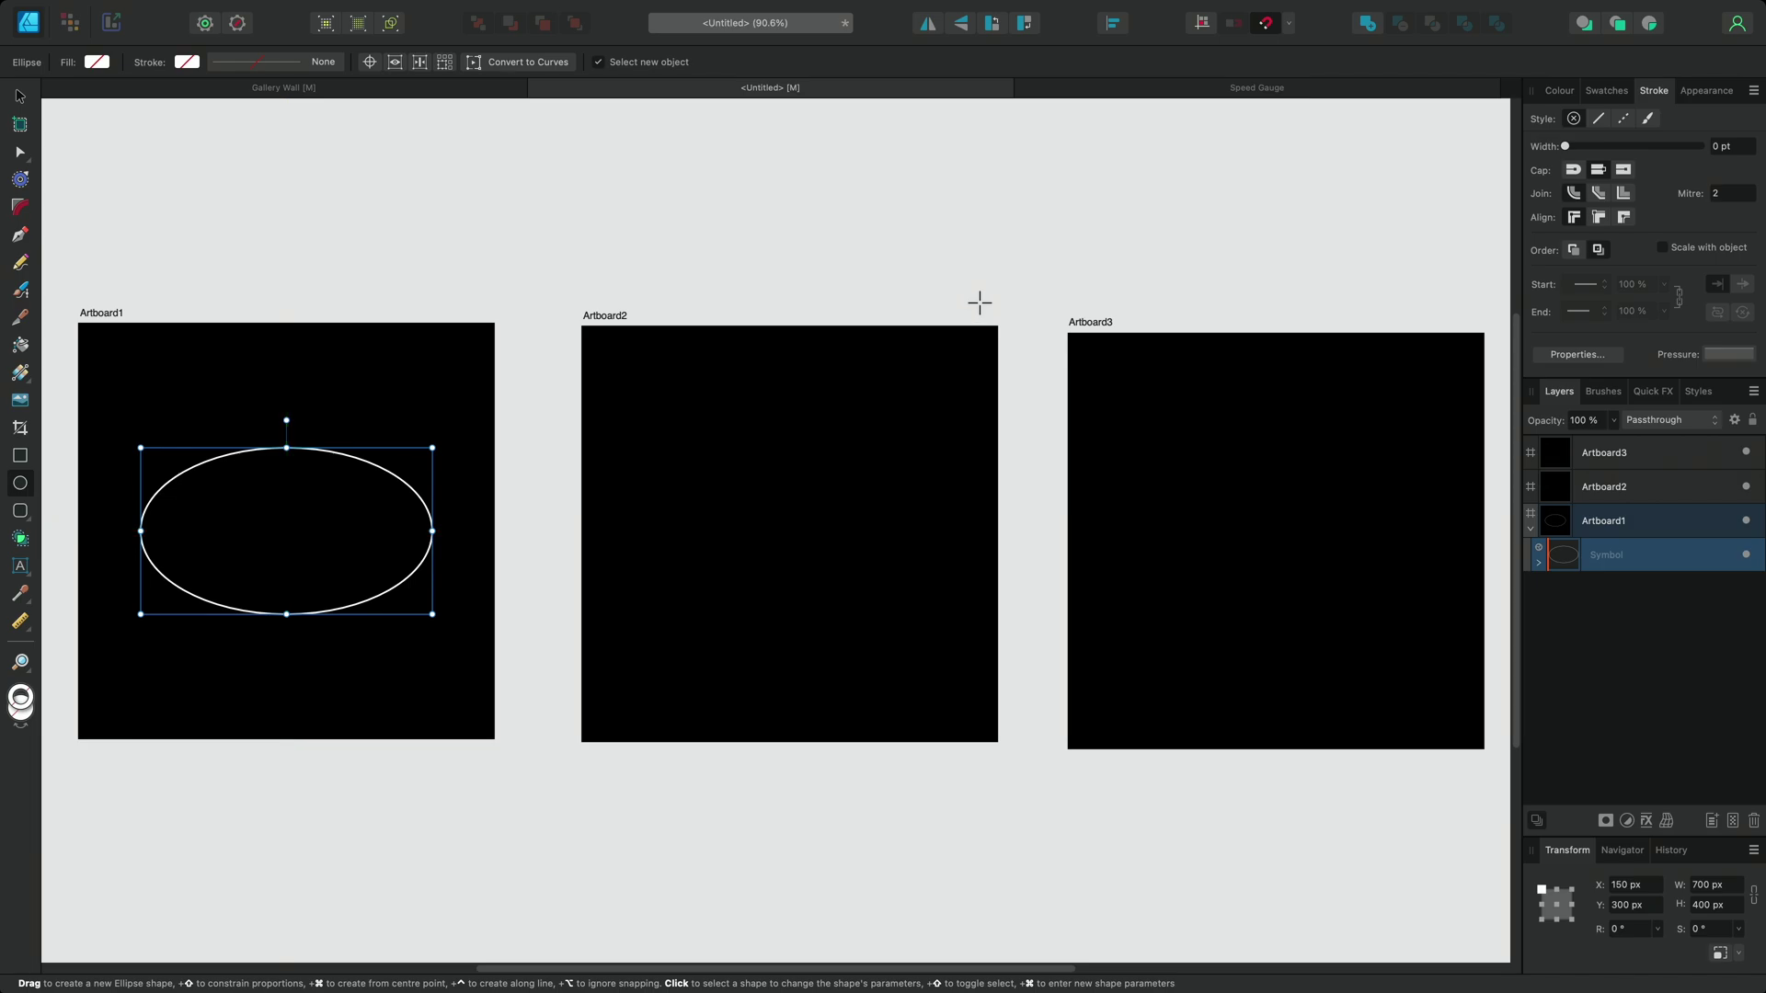
pyautogui.press('Return')
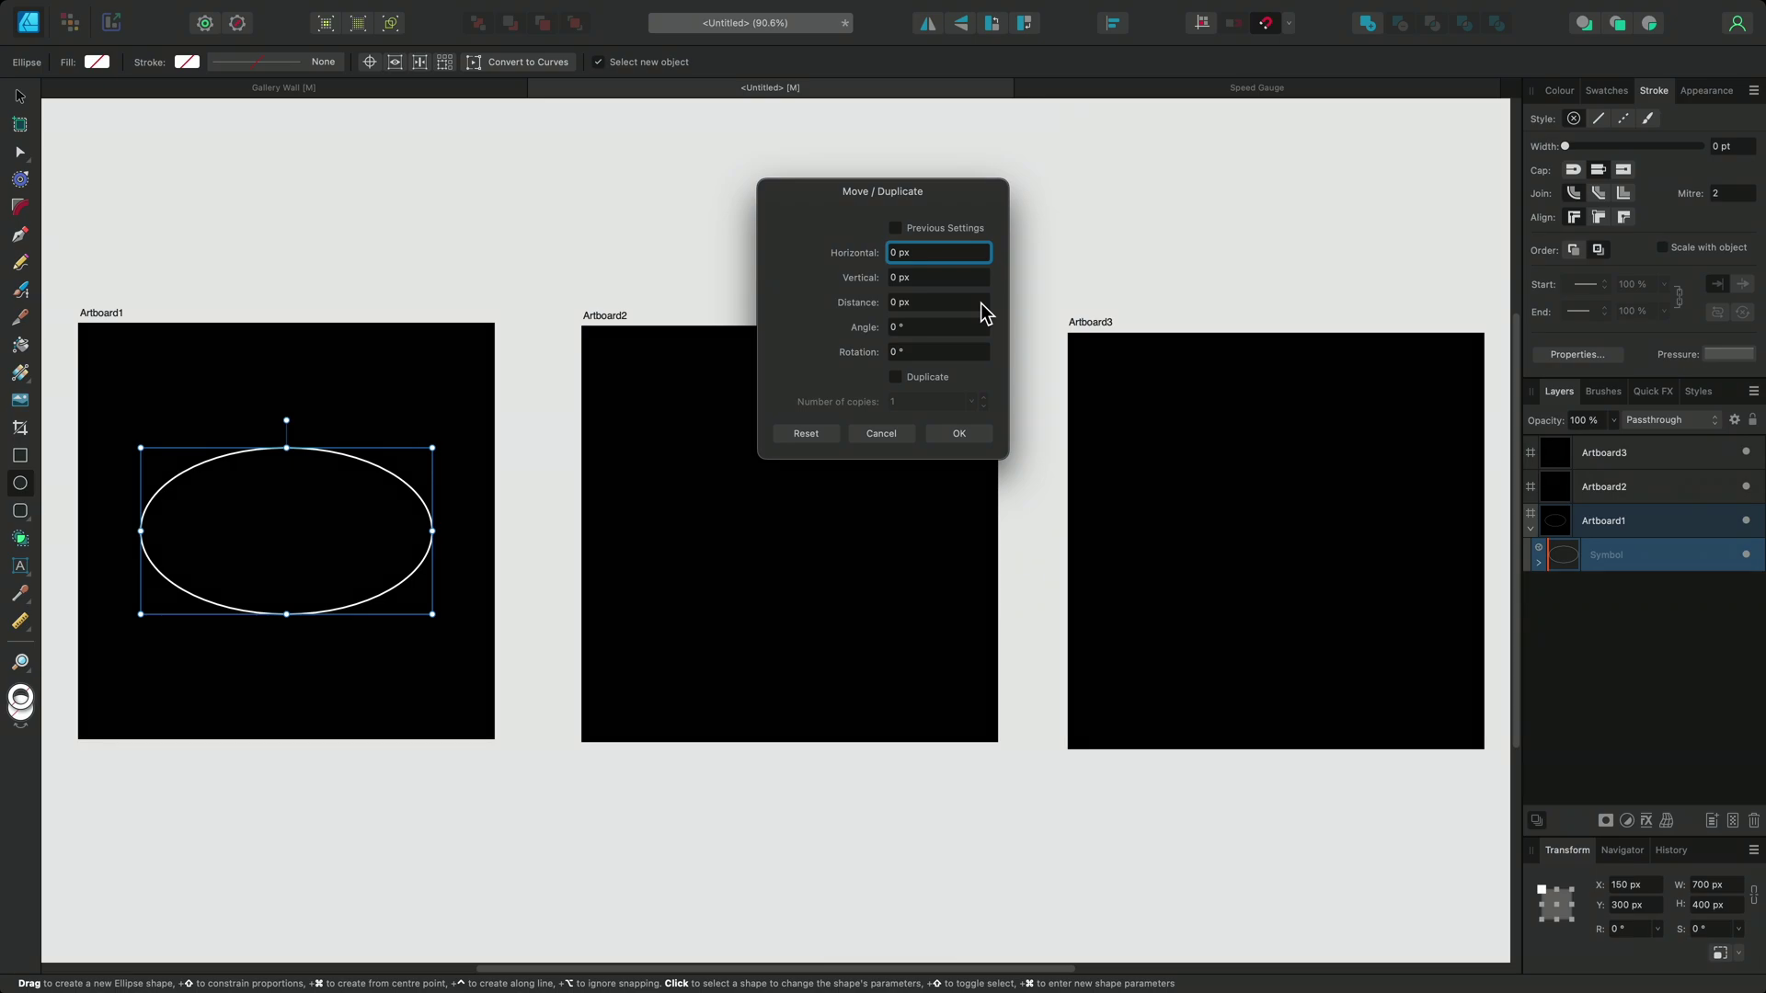
pyautogui.click(896, 379)
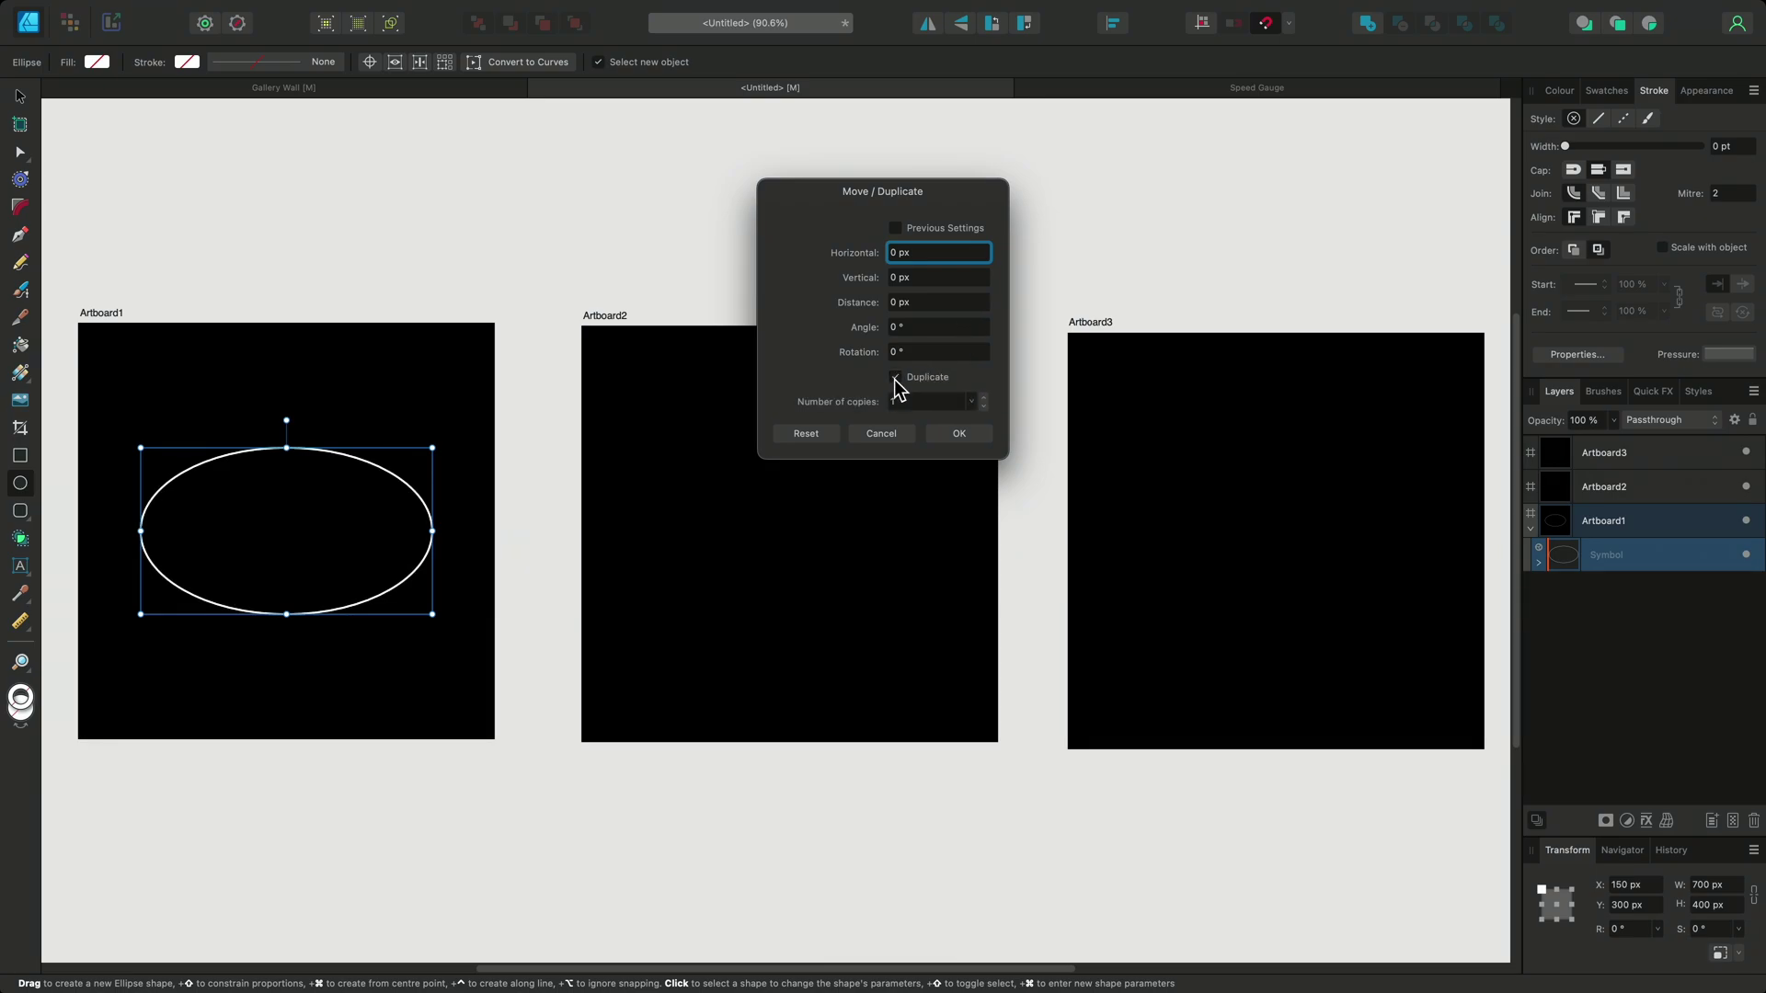
# - Set 25 copies, each rotated 360/25 (14.4°)
pyautogui.scroll(5, 927, 352)
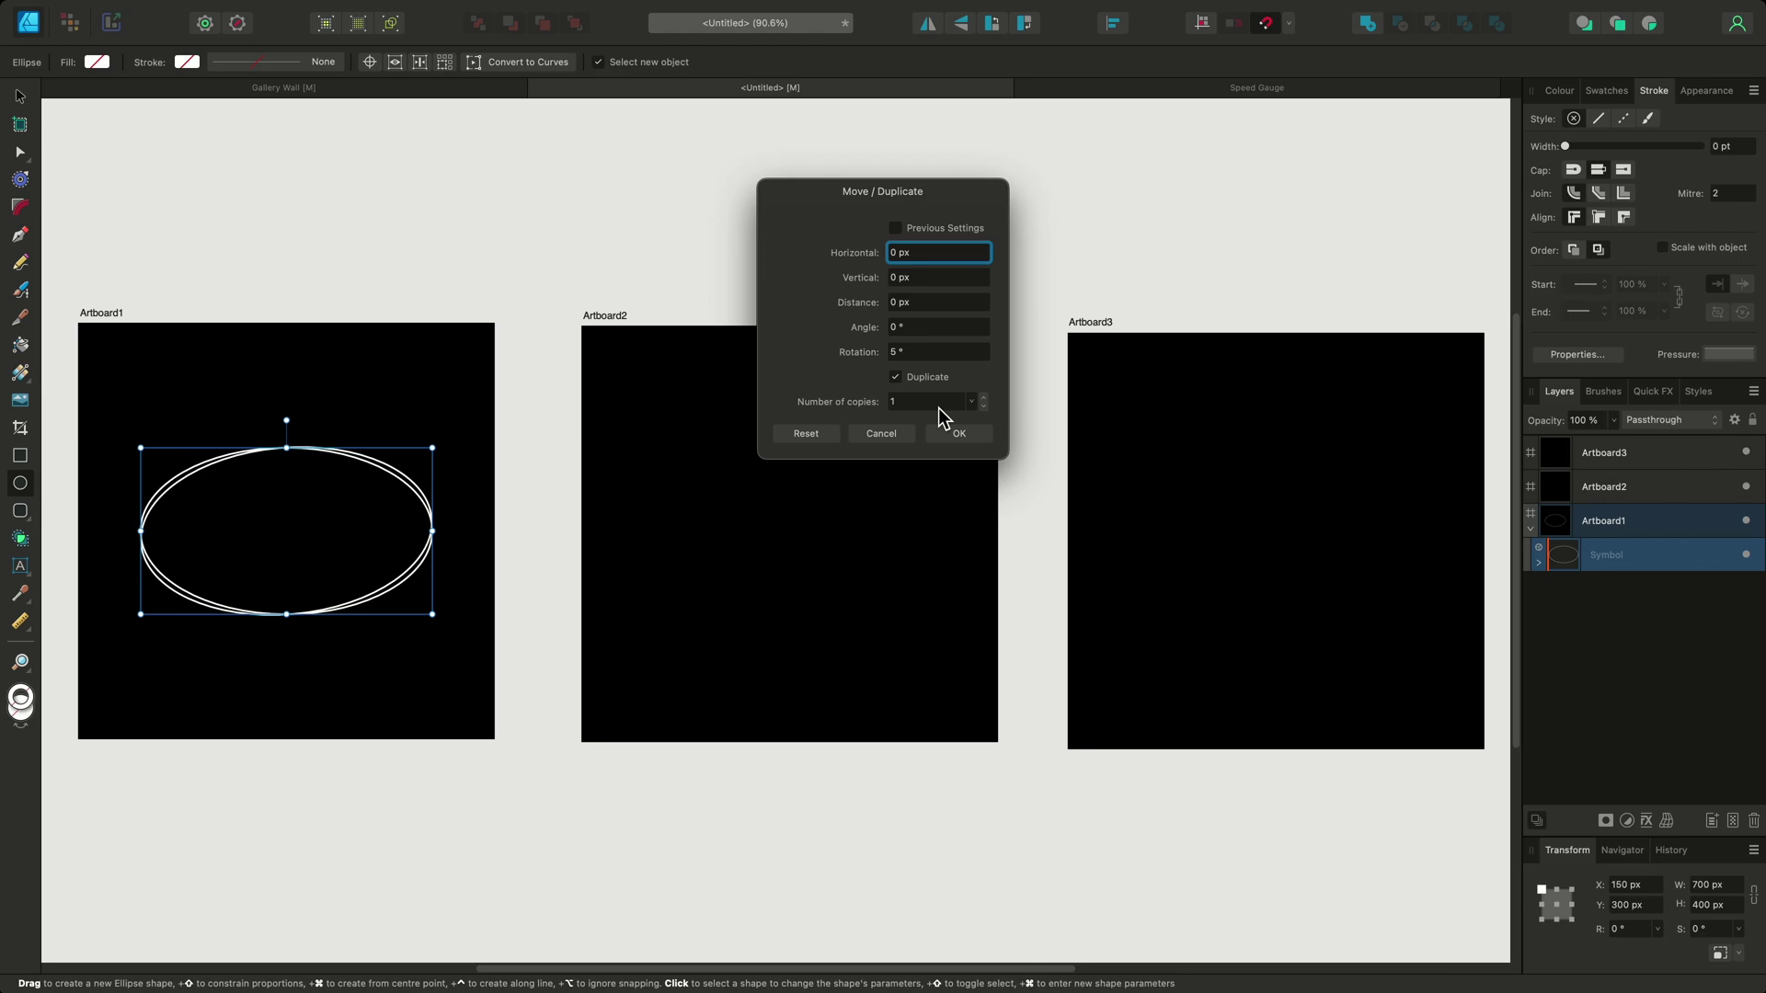
pyautogui.scroll(18, 939, 406)
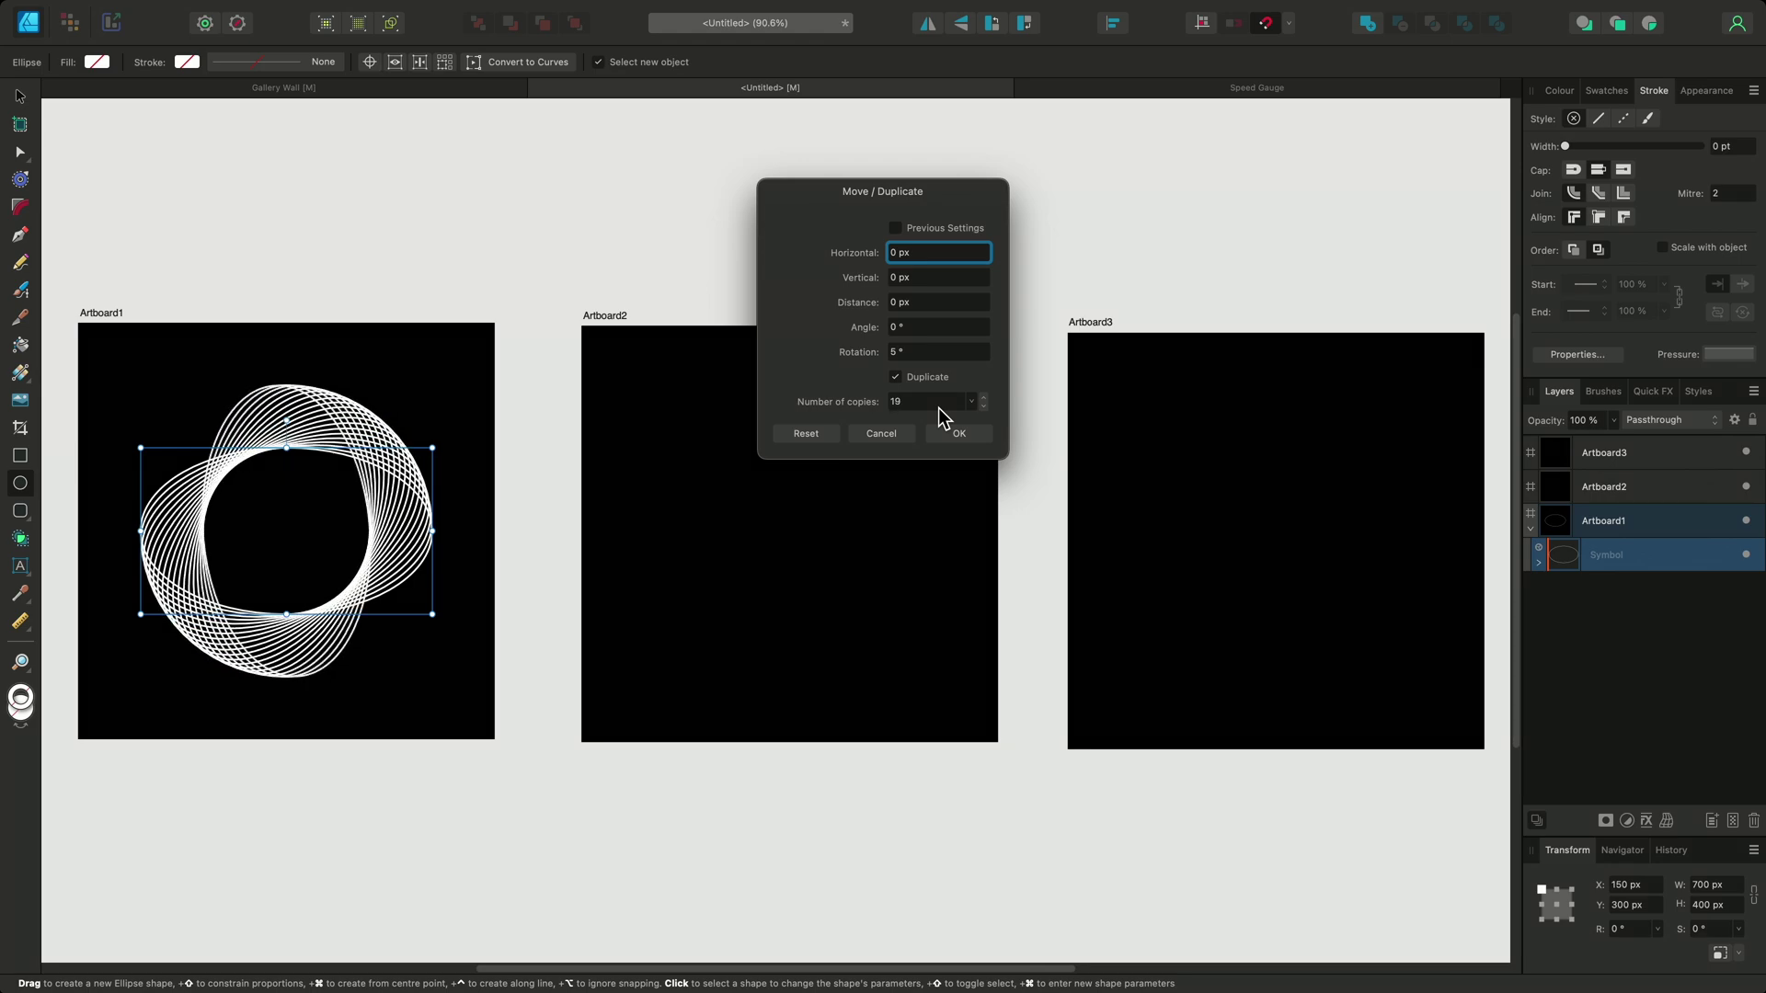
pyautogui.scroll(16, 939, 406)
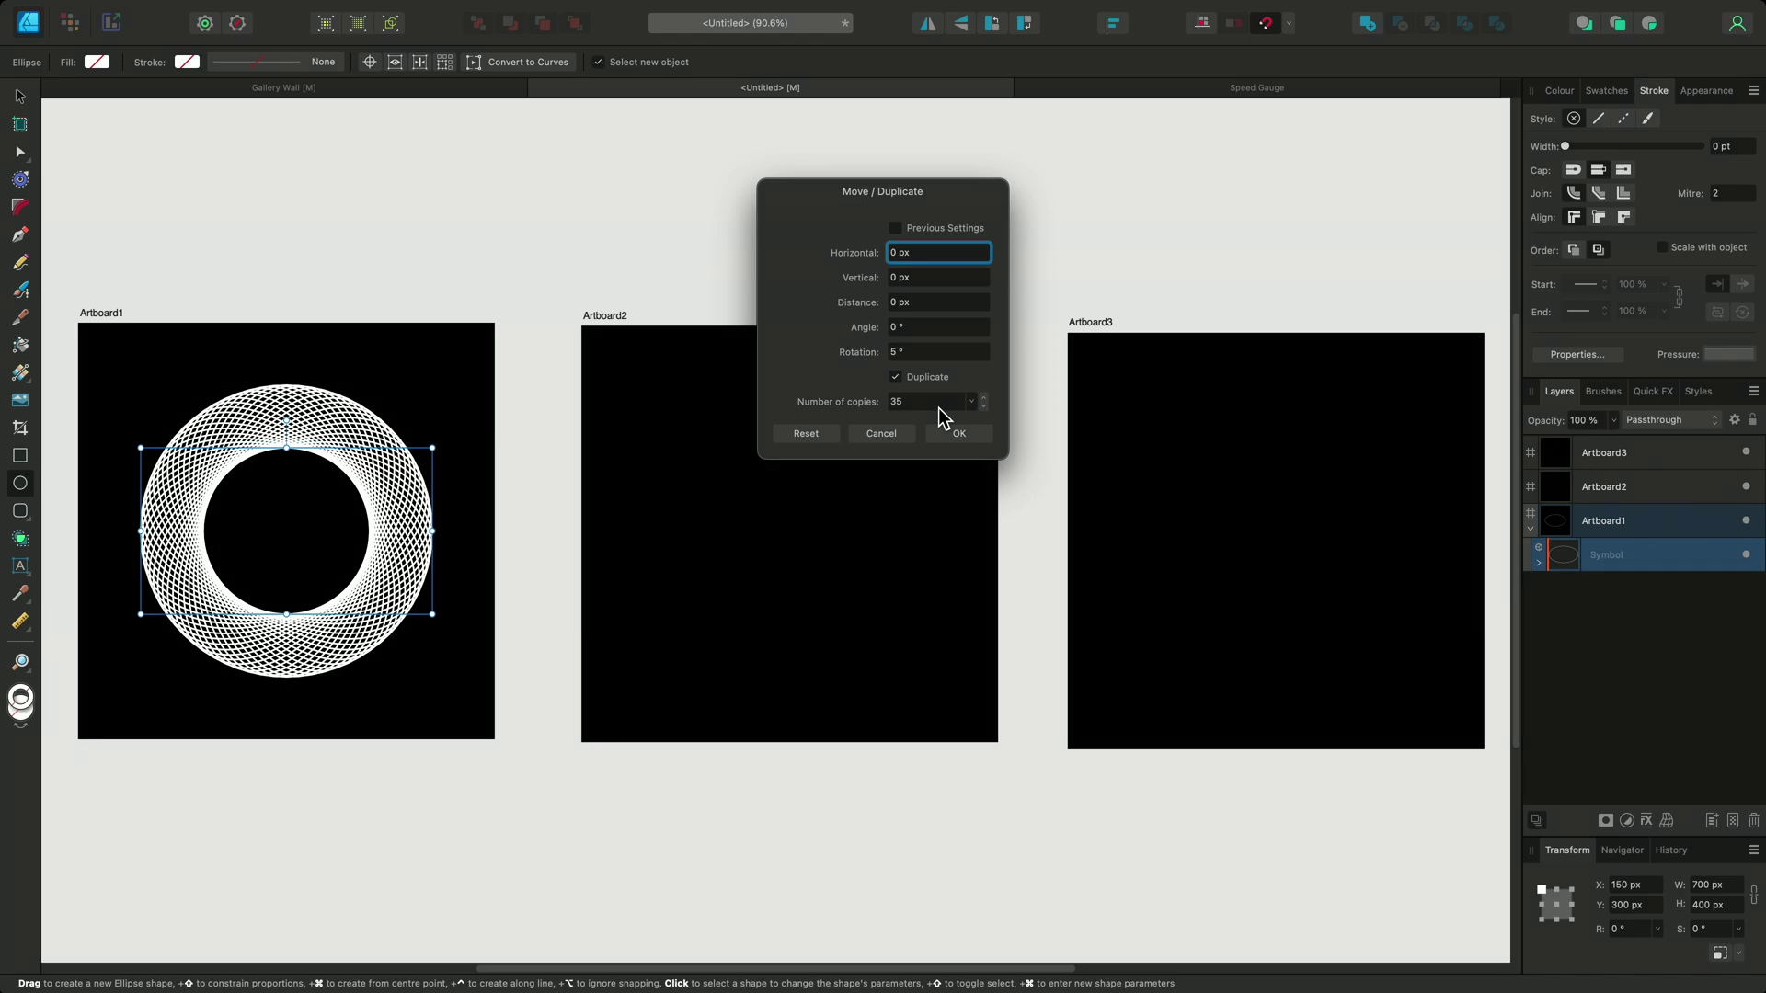
pyautogui.click(938, 407)
pyautogui.write('25')
pyautogui.press('Return')
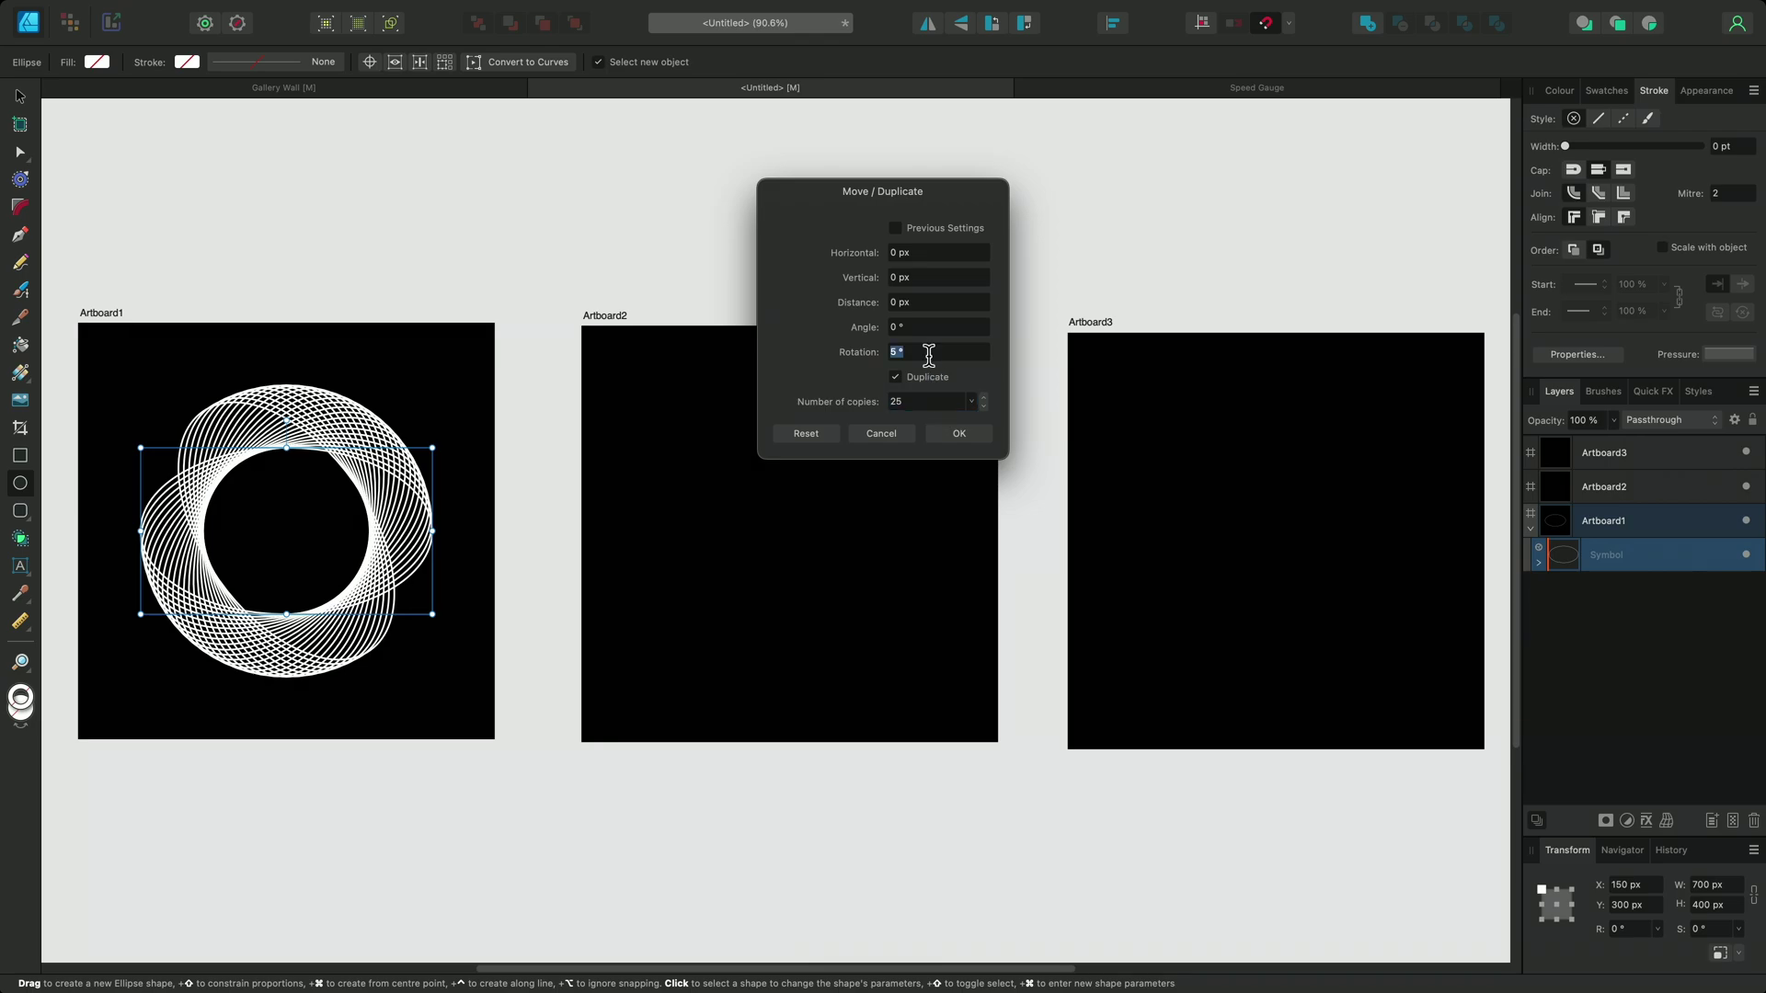
pyautogui.write('360')
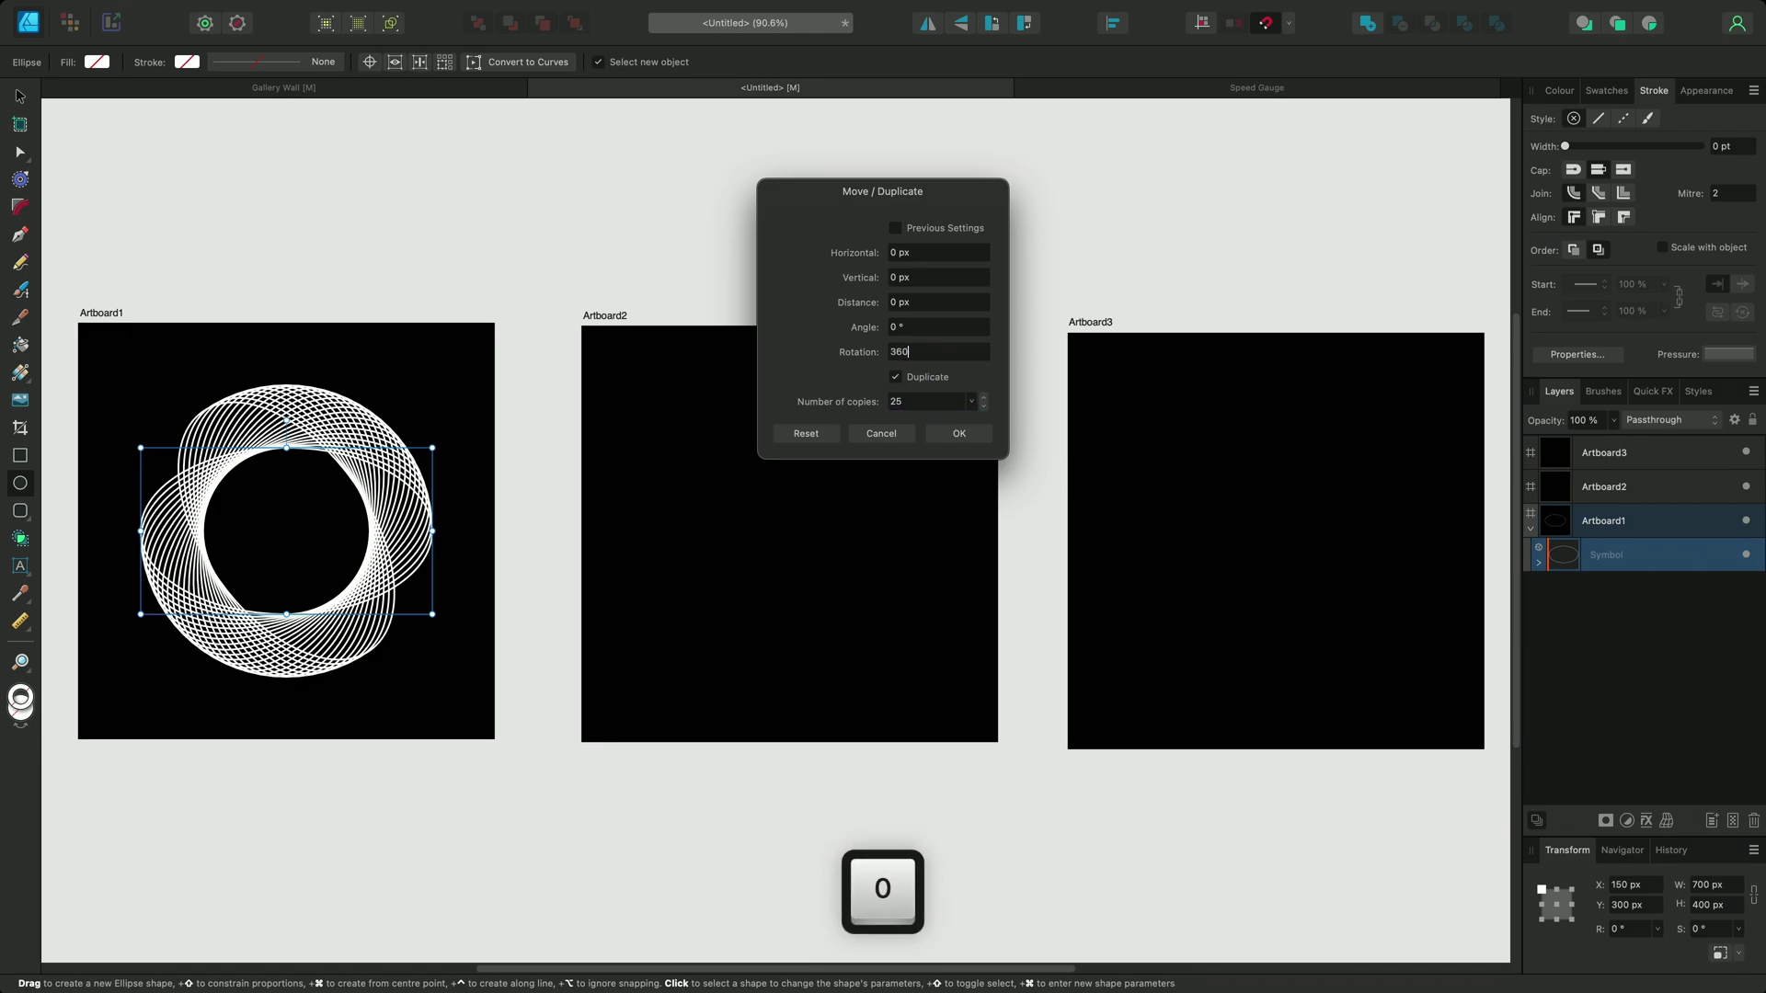
pyautogui.write('/25')
pyautogui.press('Return')
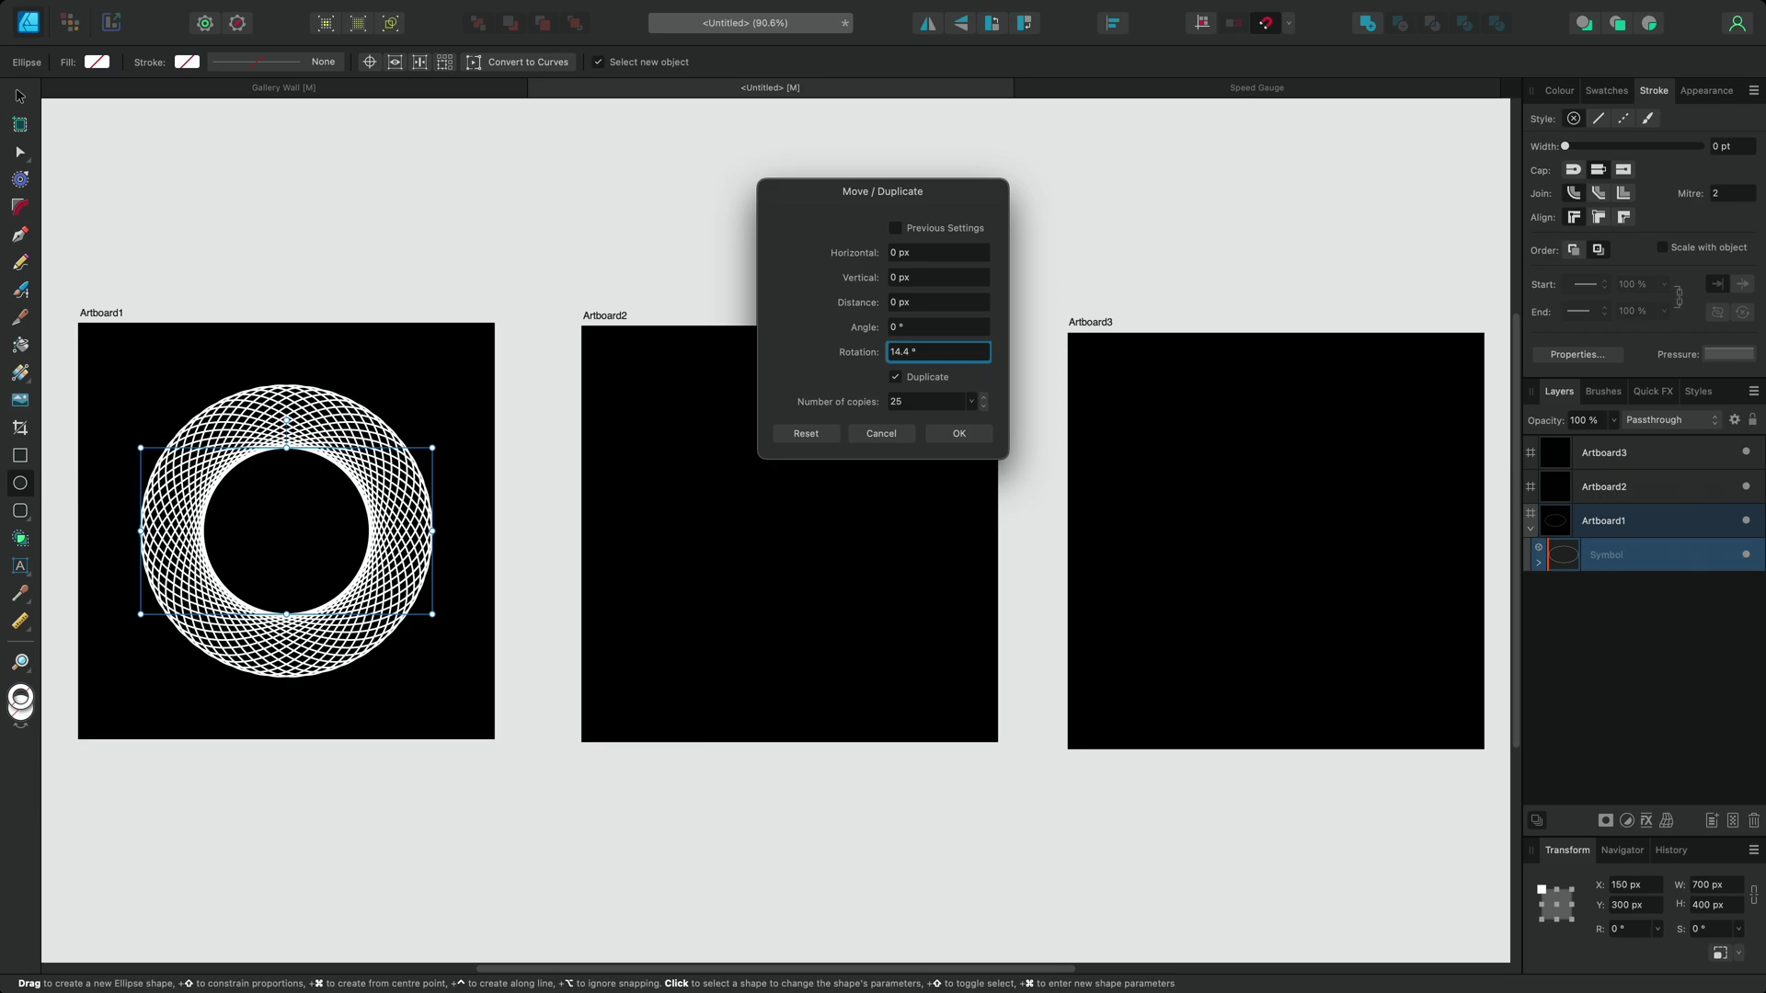
# - Commit the 25 ellipse copies, then shorten and rotate the first symbol's ellipse to form a flower
pyautogui.click(946, 432)
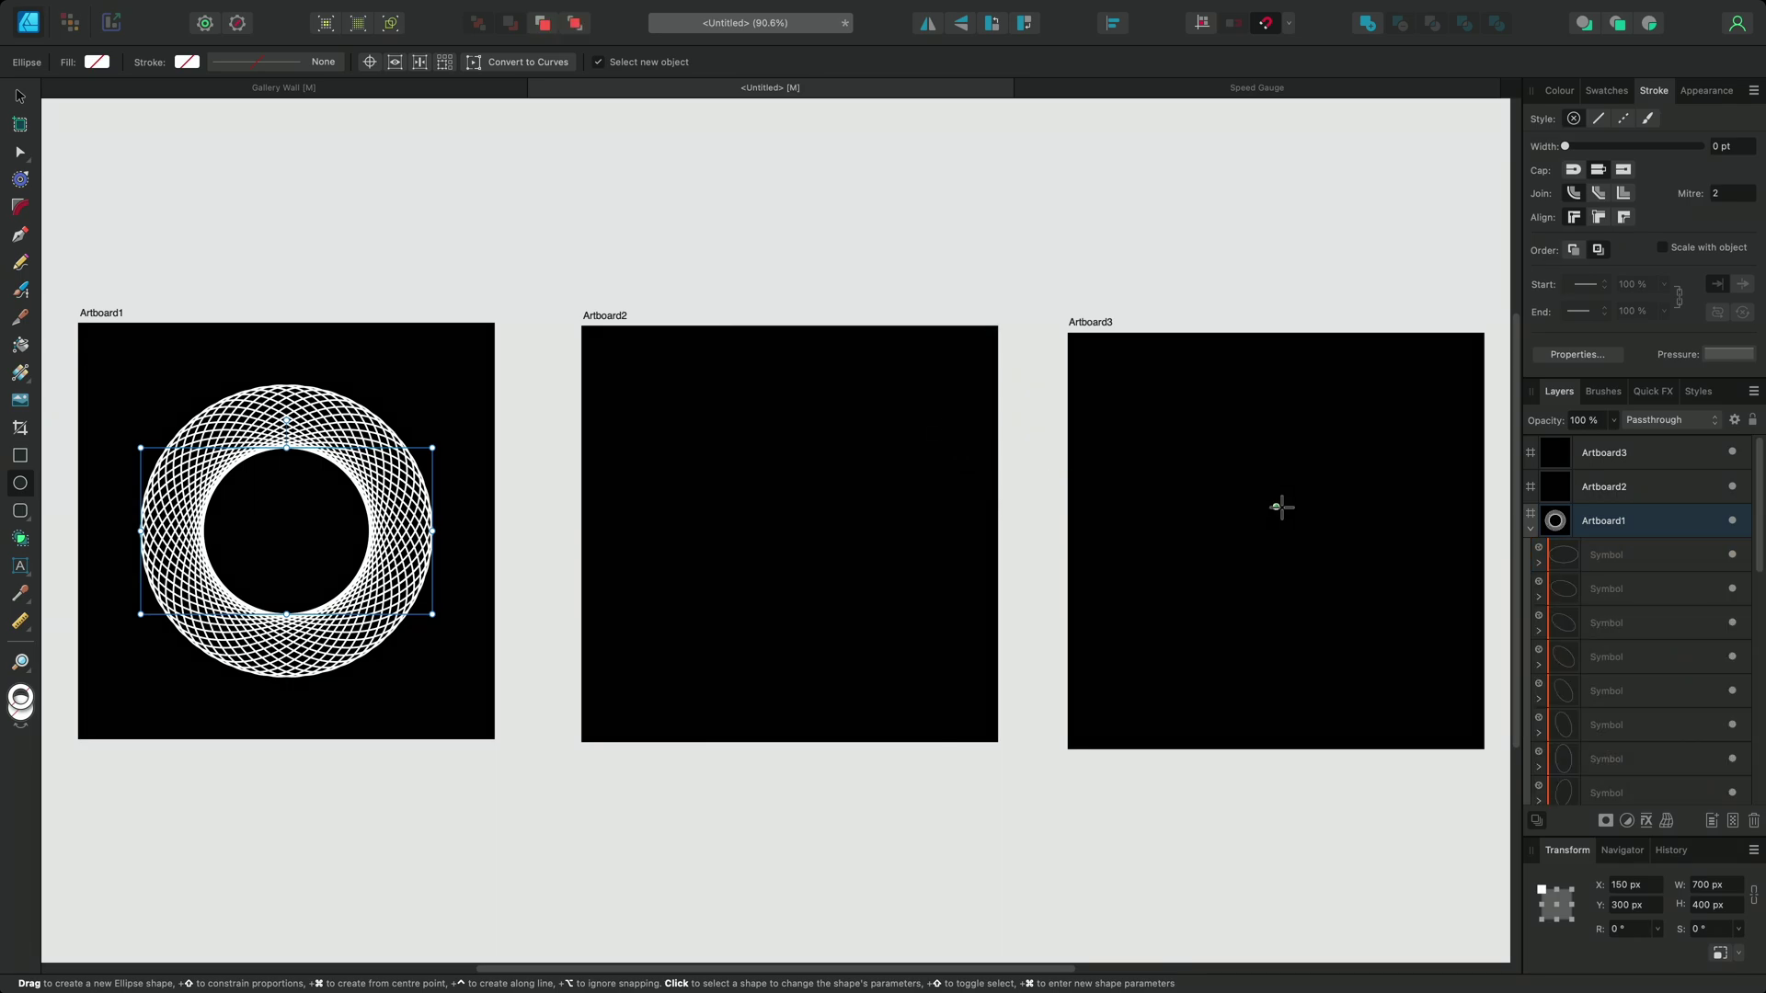
pyautogui.click(1541, 563)
pyautogui.click(1615, 592)
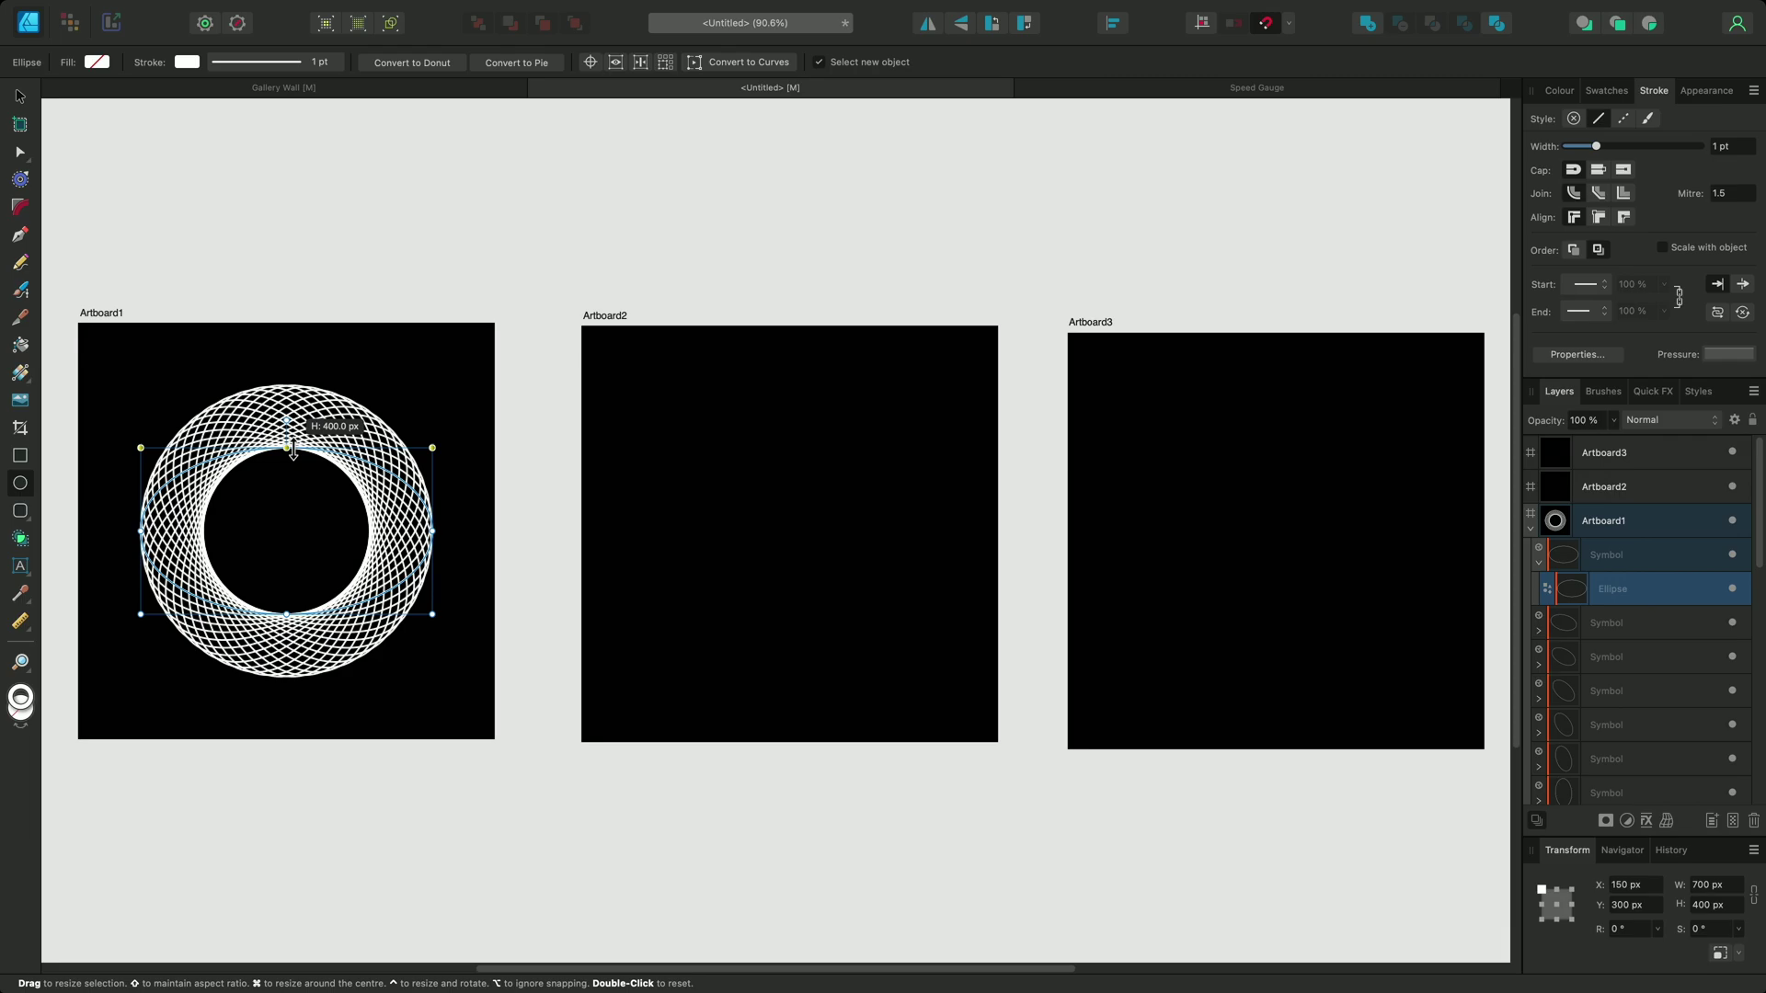
pyautogui.moveTo(292, 450); pyautogui.dragTo(438, 561)
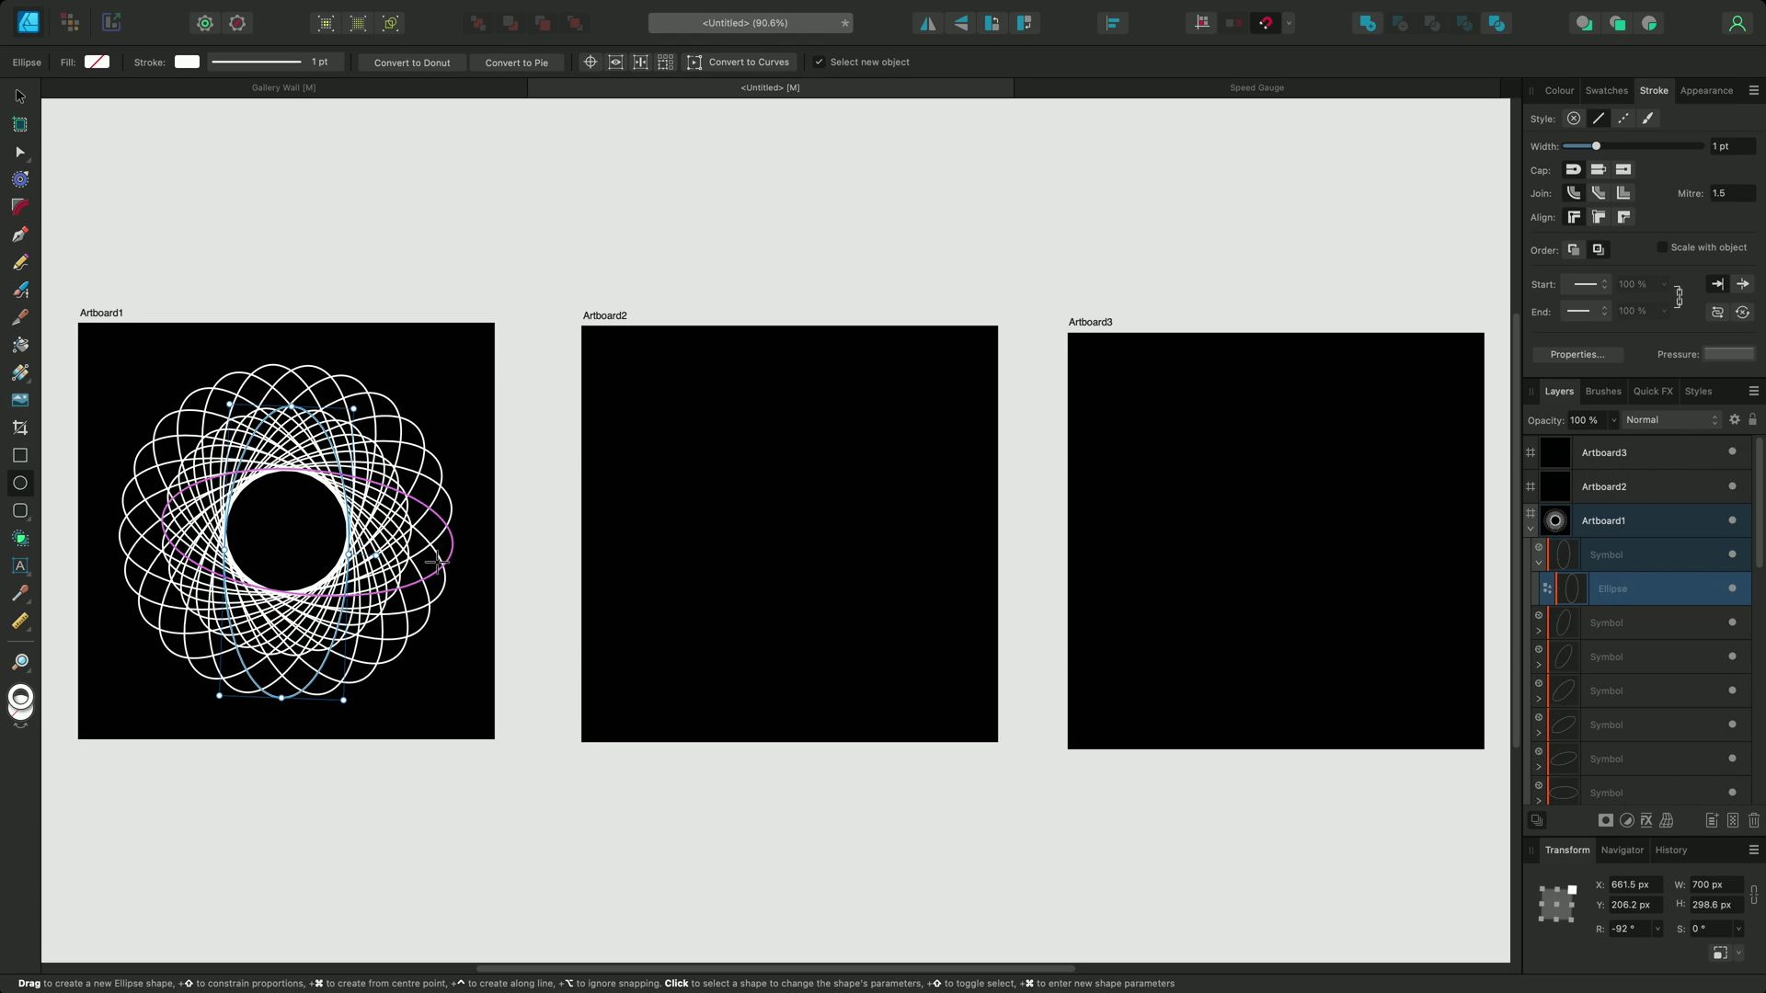
# - Draw a 500 × 250 px rectangle centred on Artboard2
pyautogui.click(22, 460)
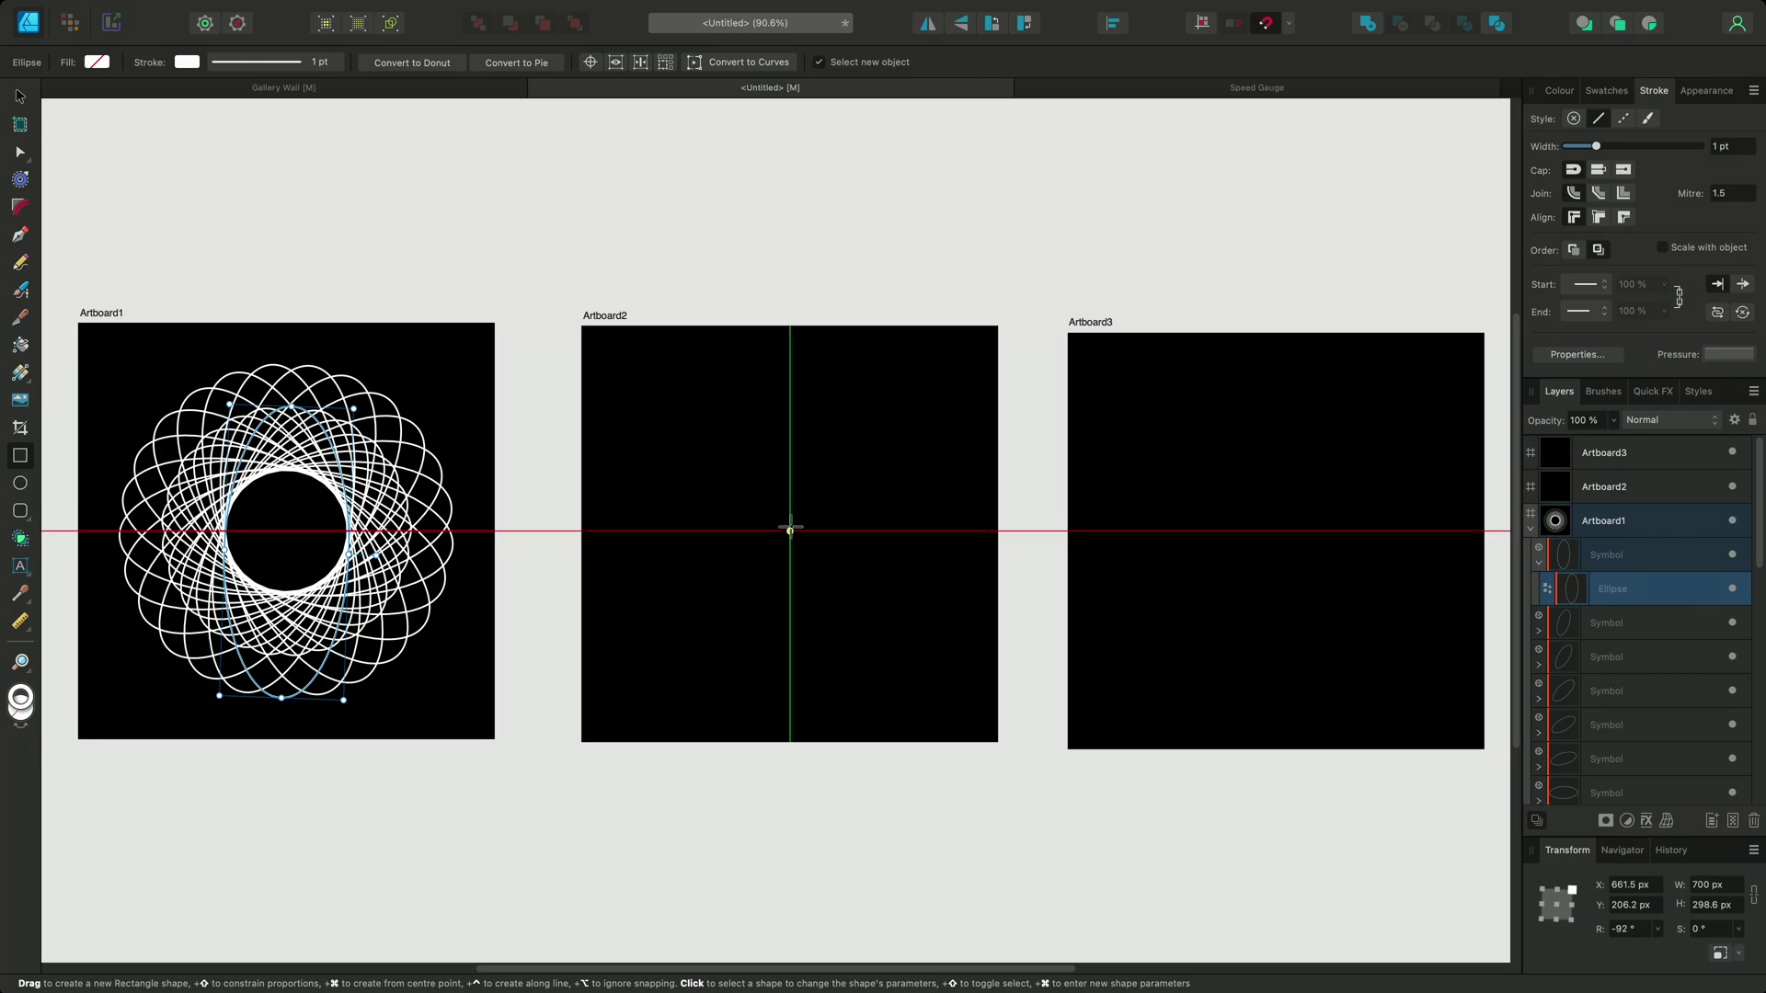
pyautogui.keyDown('super'); pyautogui.click(790, 532); pyautogui.keyUp('super')
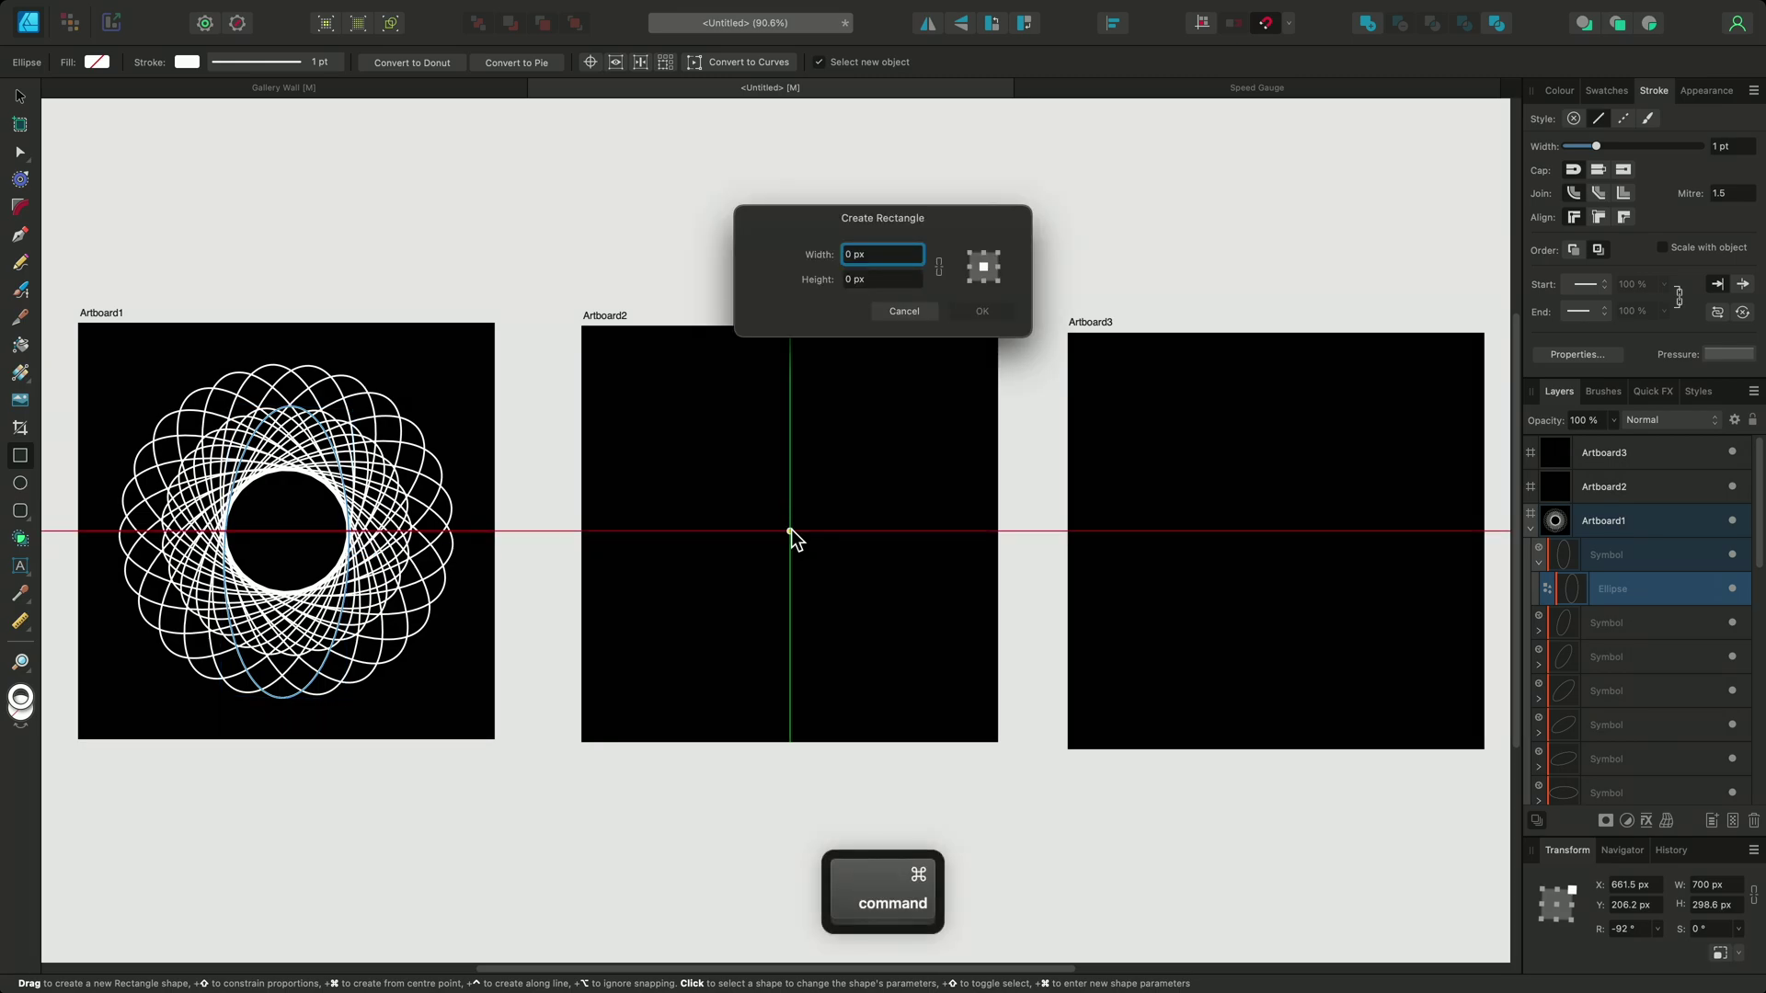
pyautogui.write('500')
pyautogui.press('Tab')
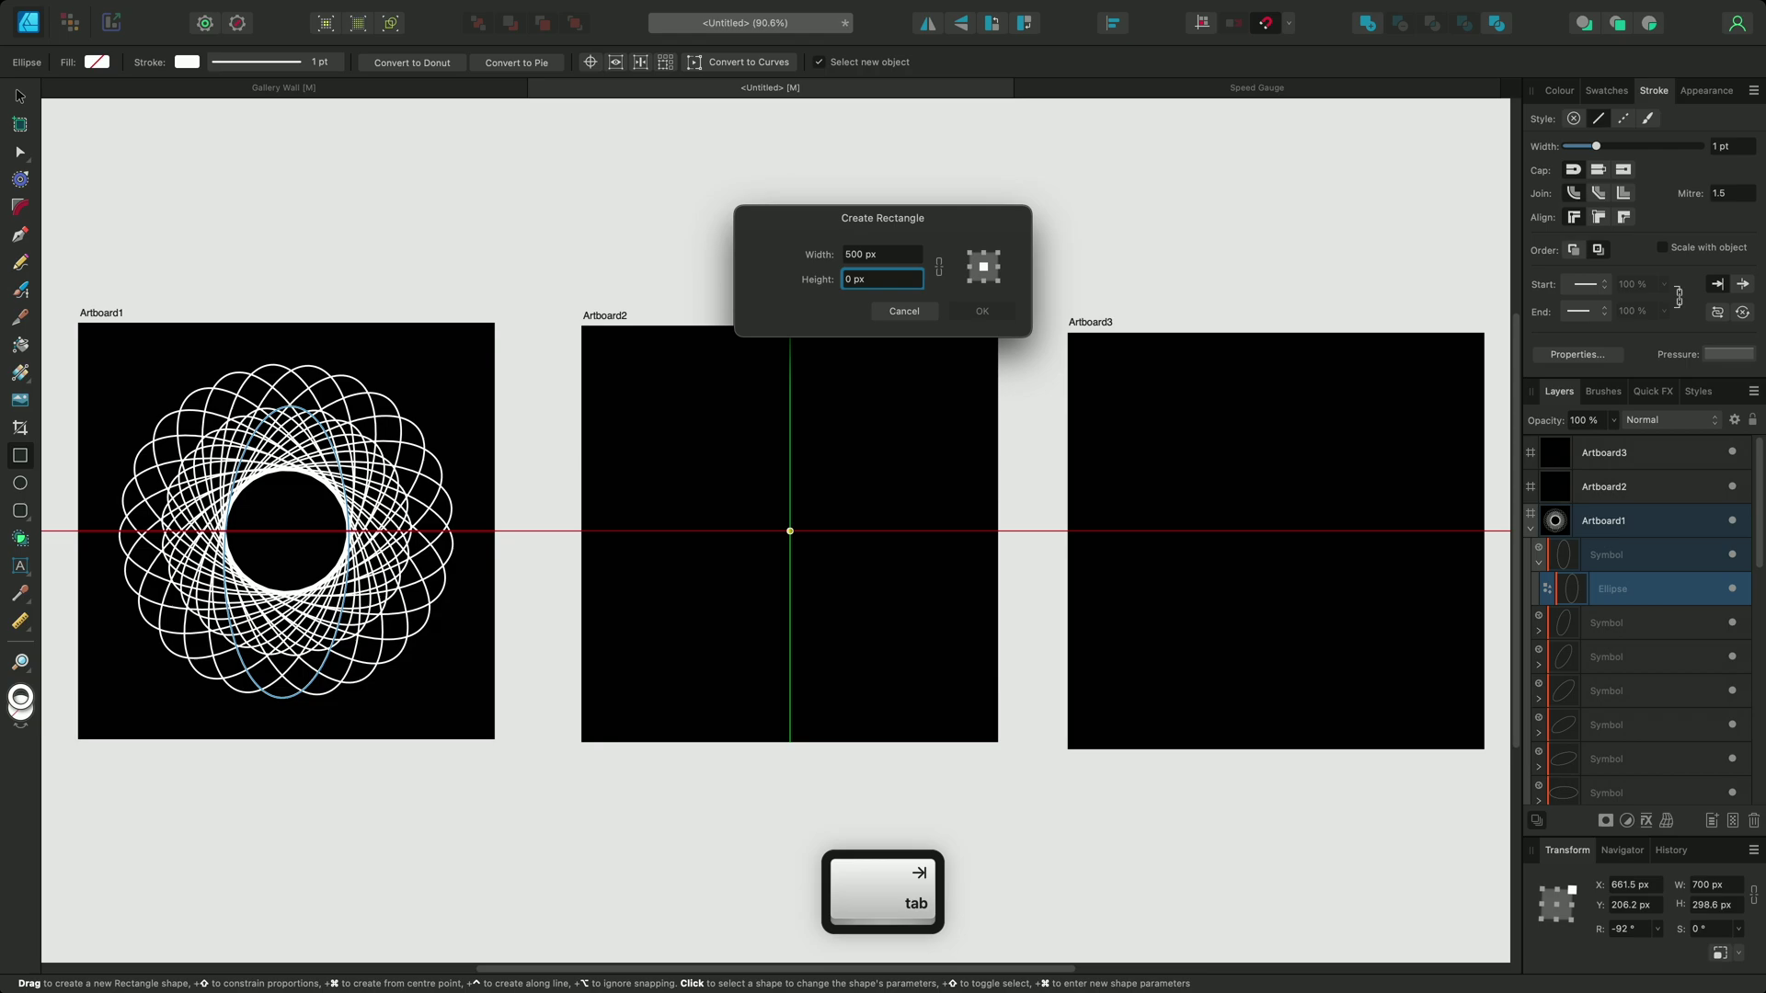
pyautogui.write('250')
pyautogui.press('Return')
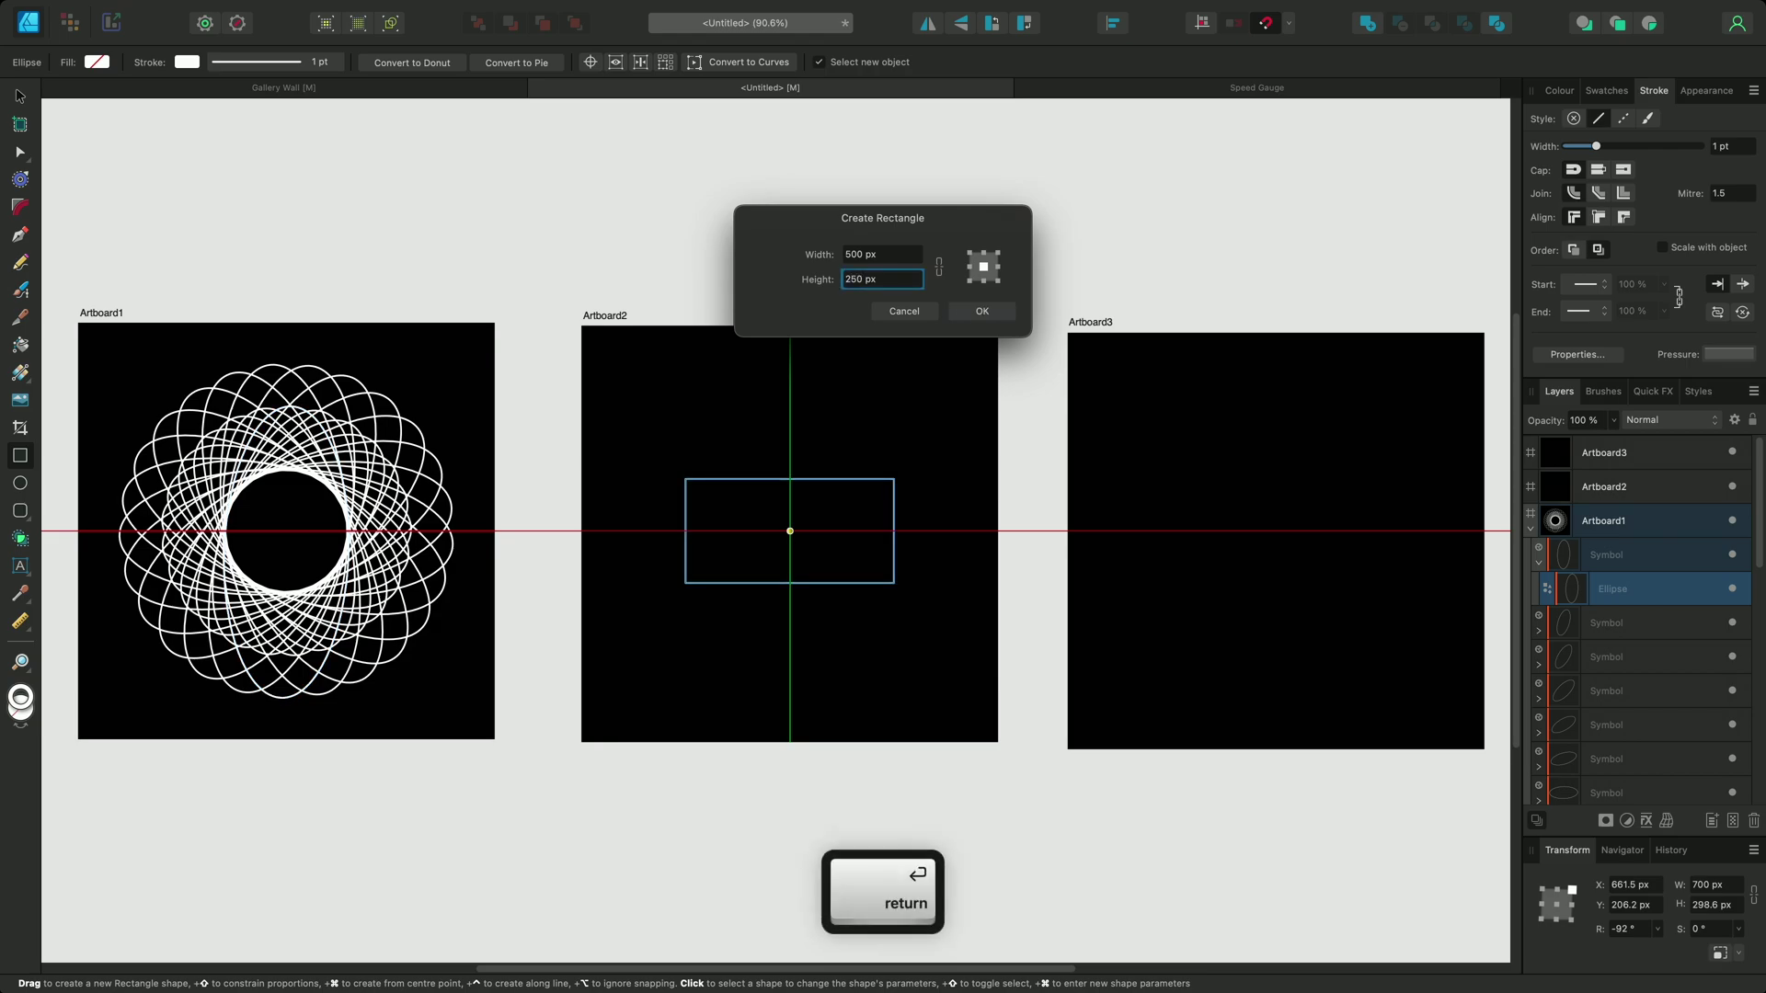
# - Duplicate the rectangle into a rotated ring using the previous Move/Duplicate settings
pyautogui.press('Return')
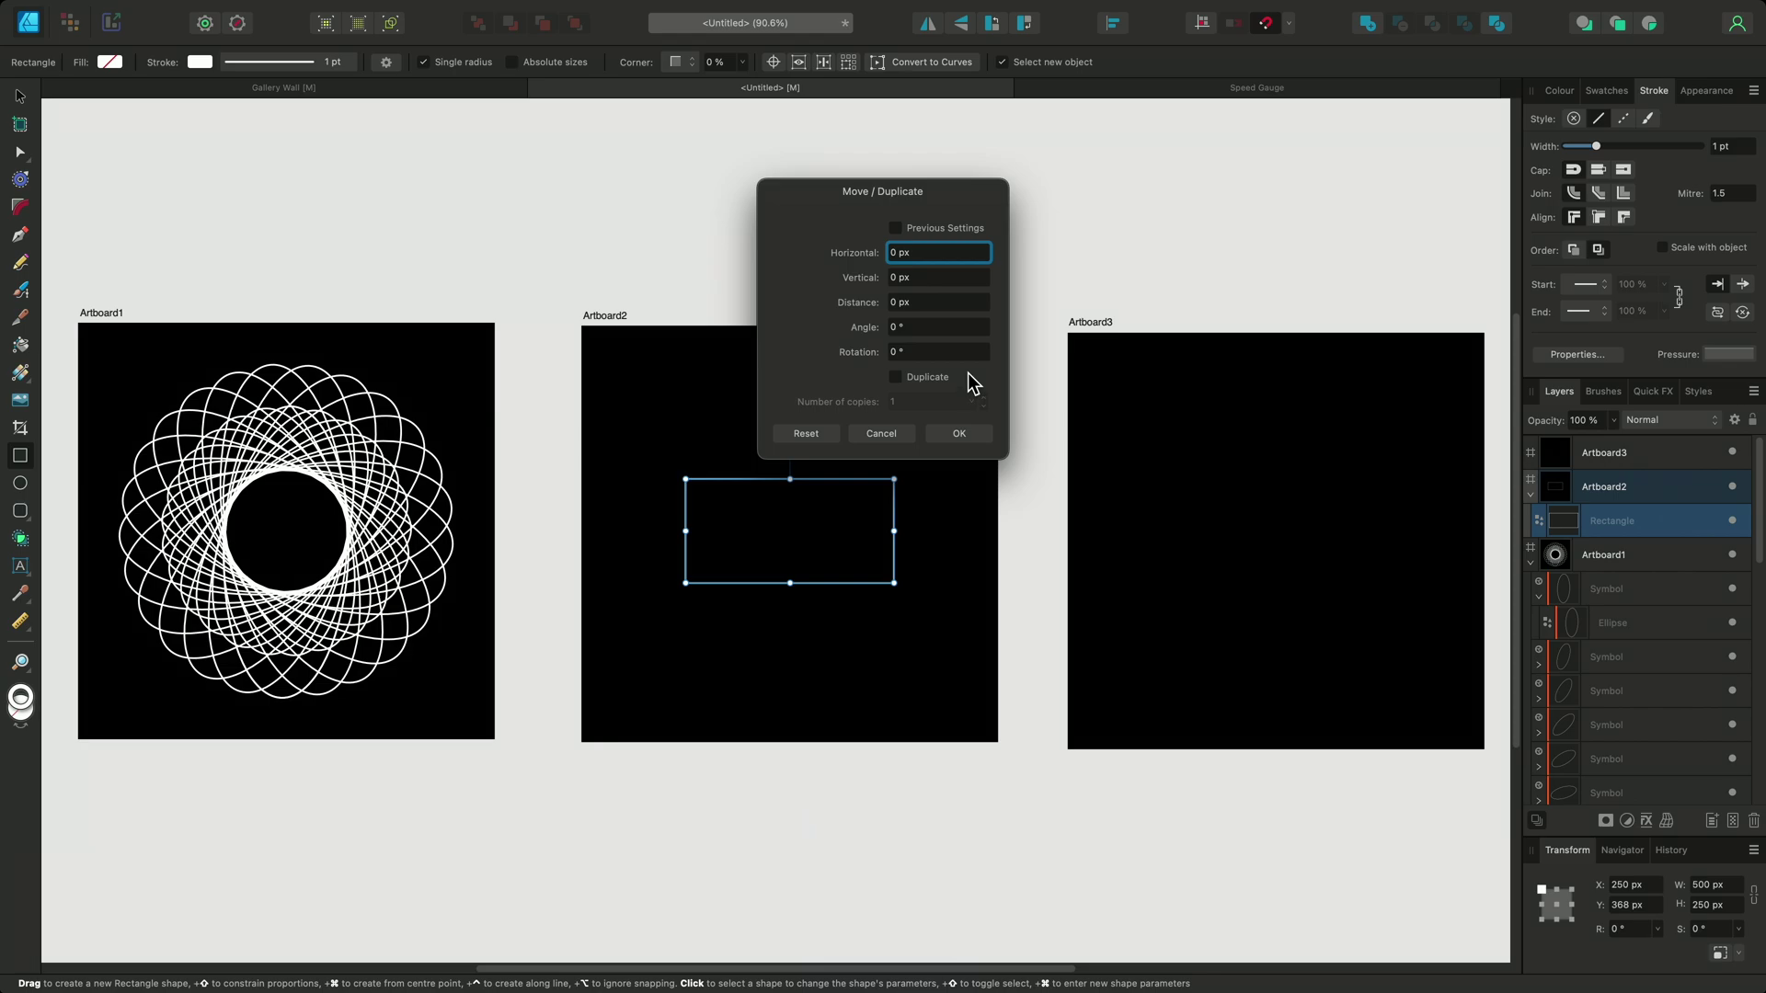
pyautogui.click(897, 229)
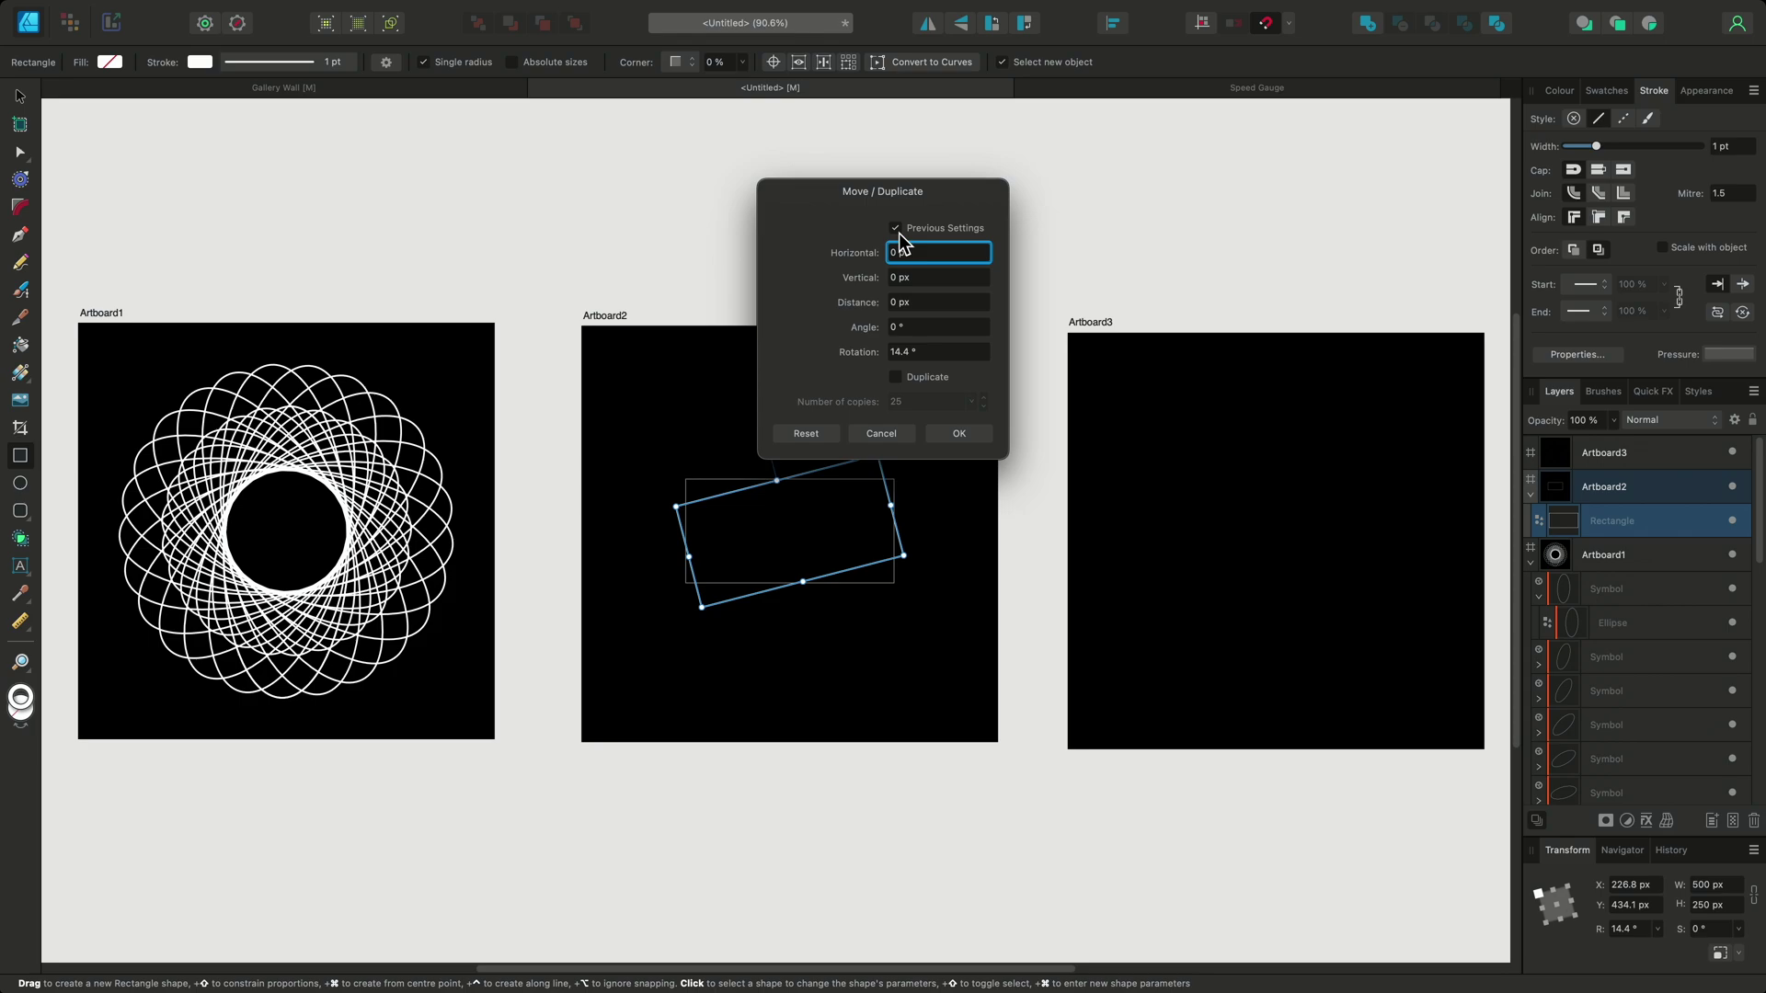
pyautogui.click(896, 378)
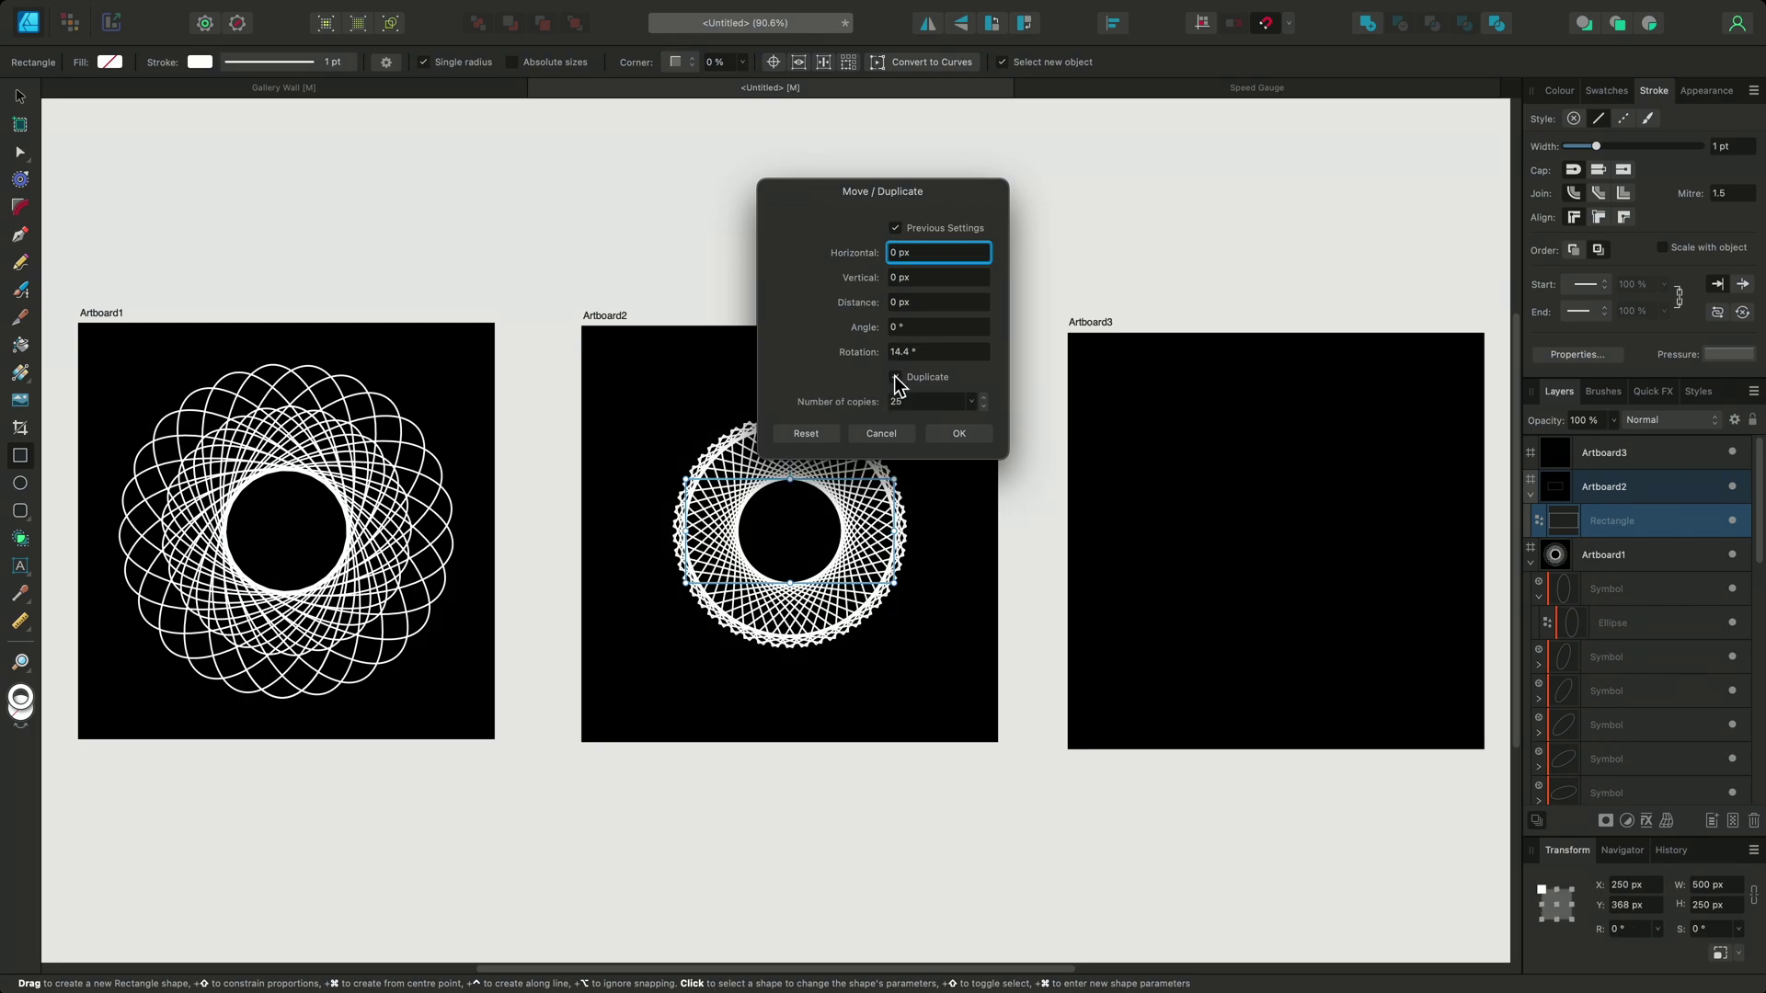
pyautogui.click(955, 435)
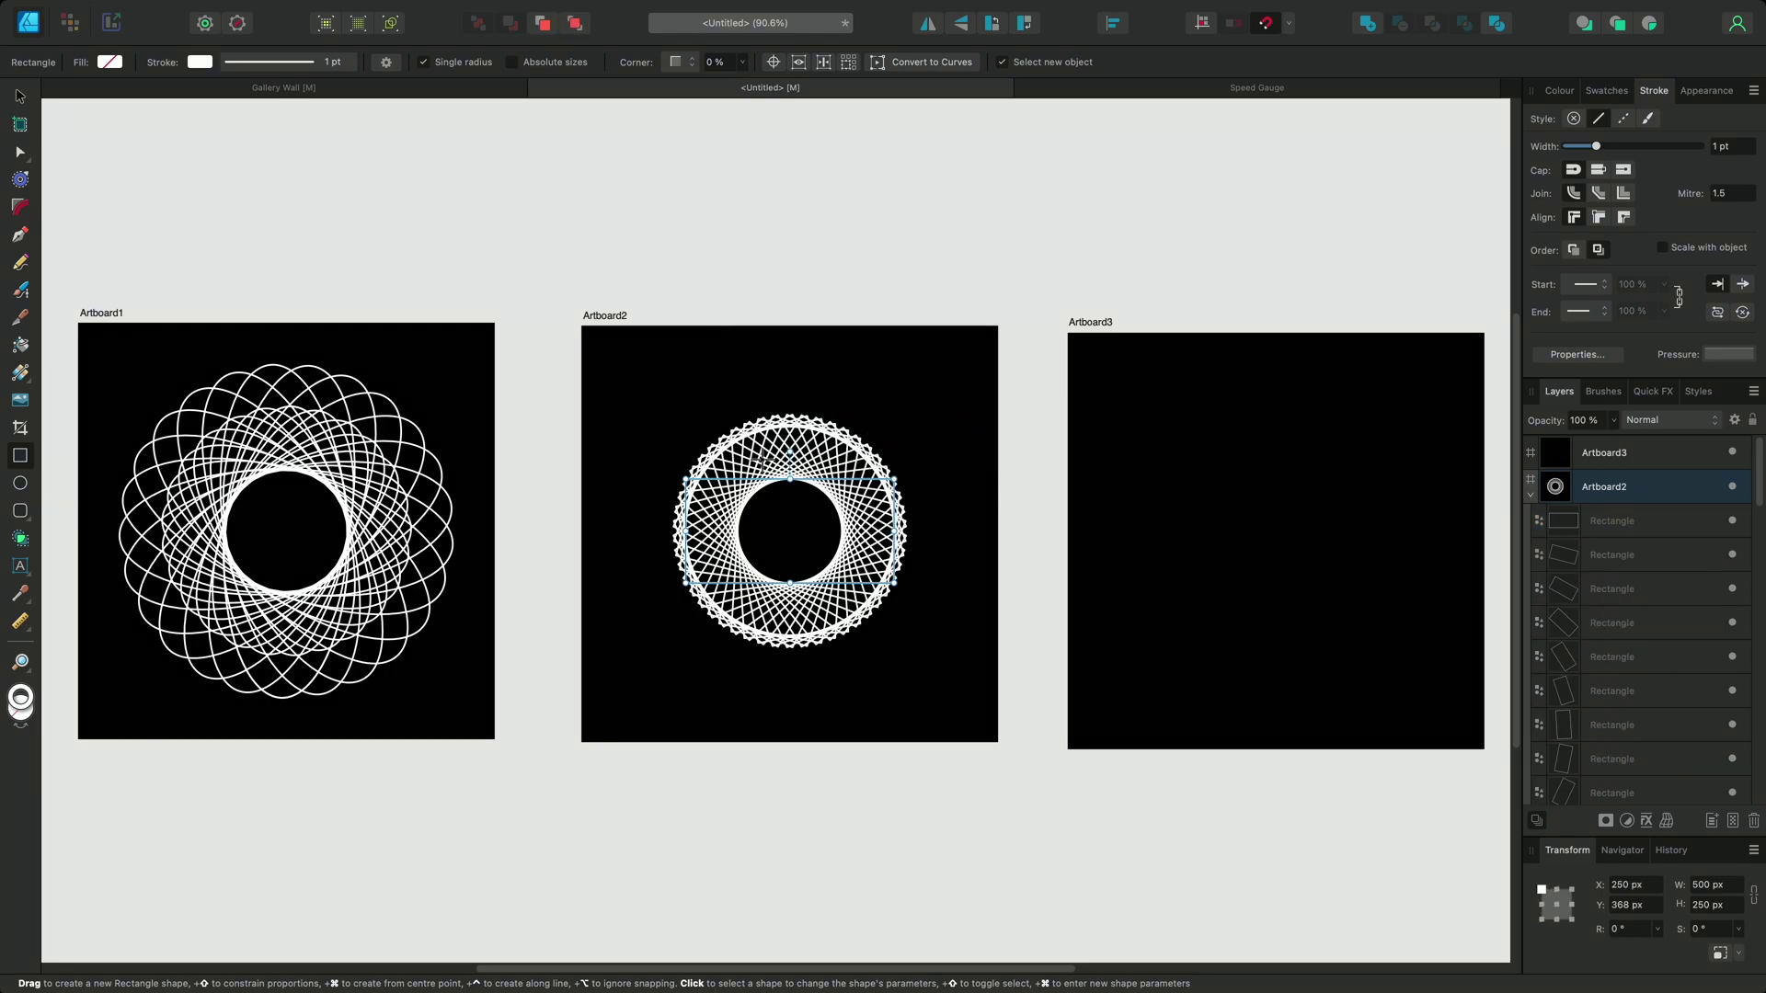
# - Draw a 400 × 500 px triangle centred on Artboard3
pyautogui.click(20, 511)
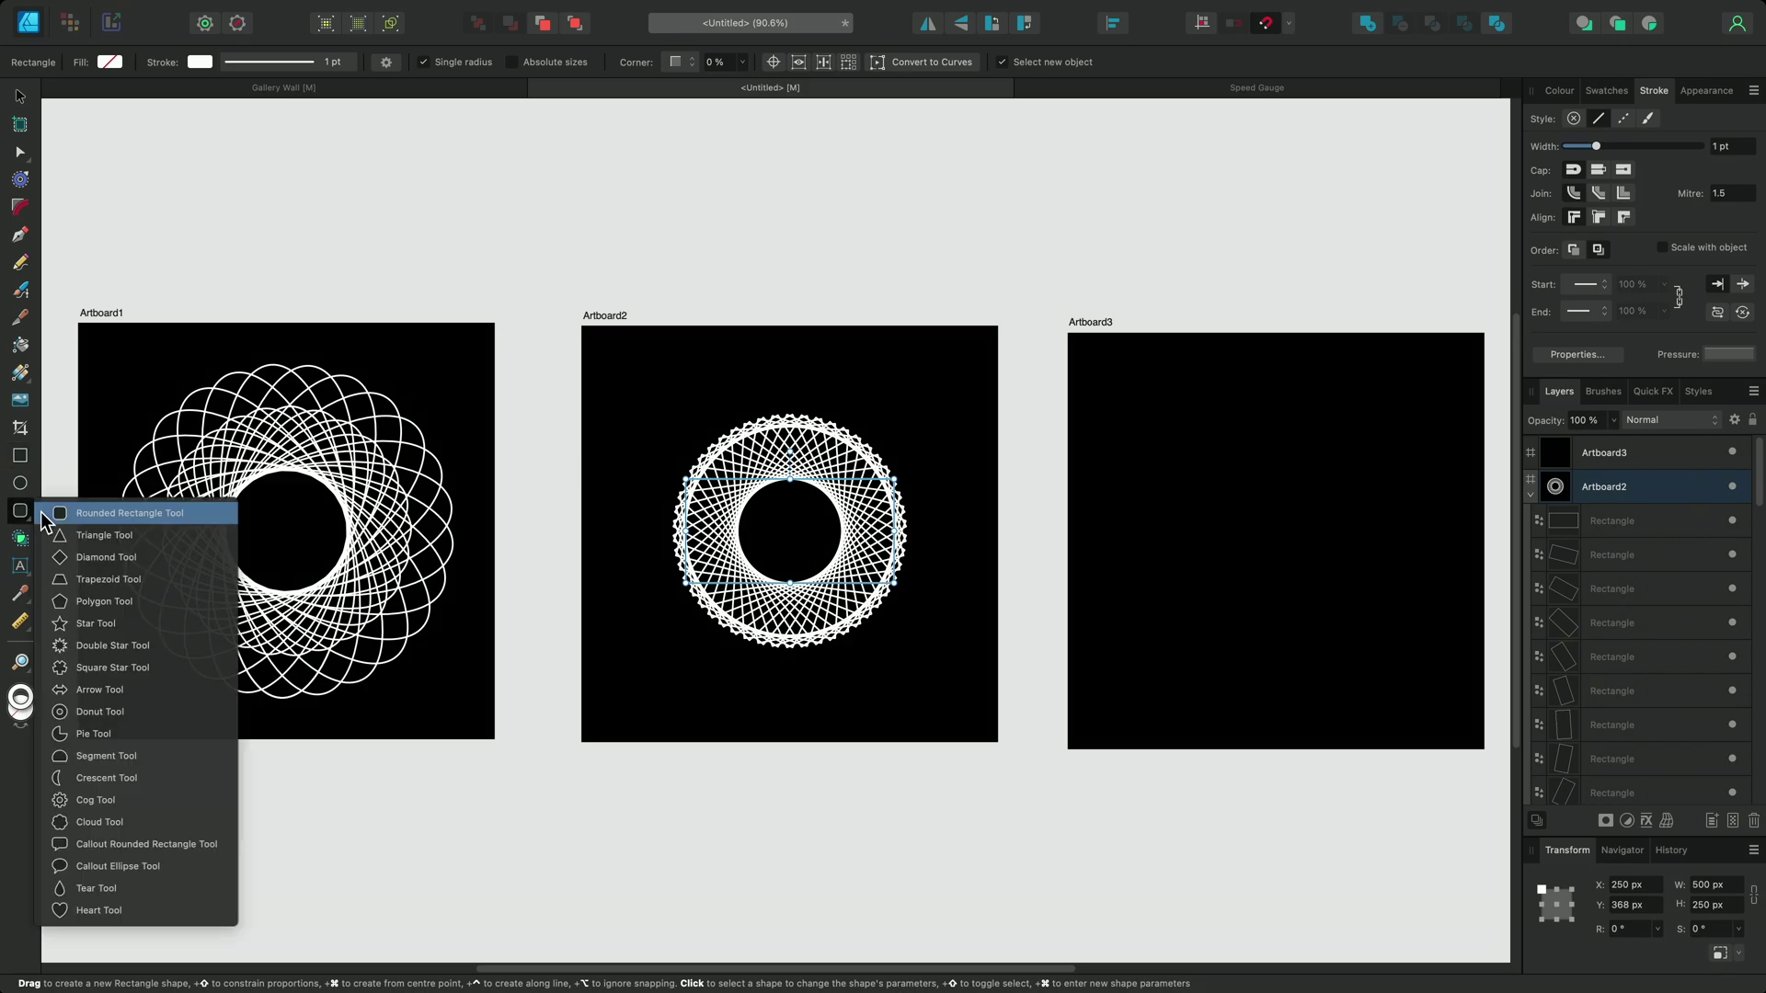
pyautogui.click(104, 534)
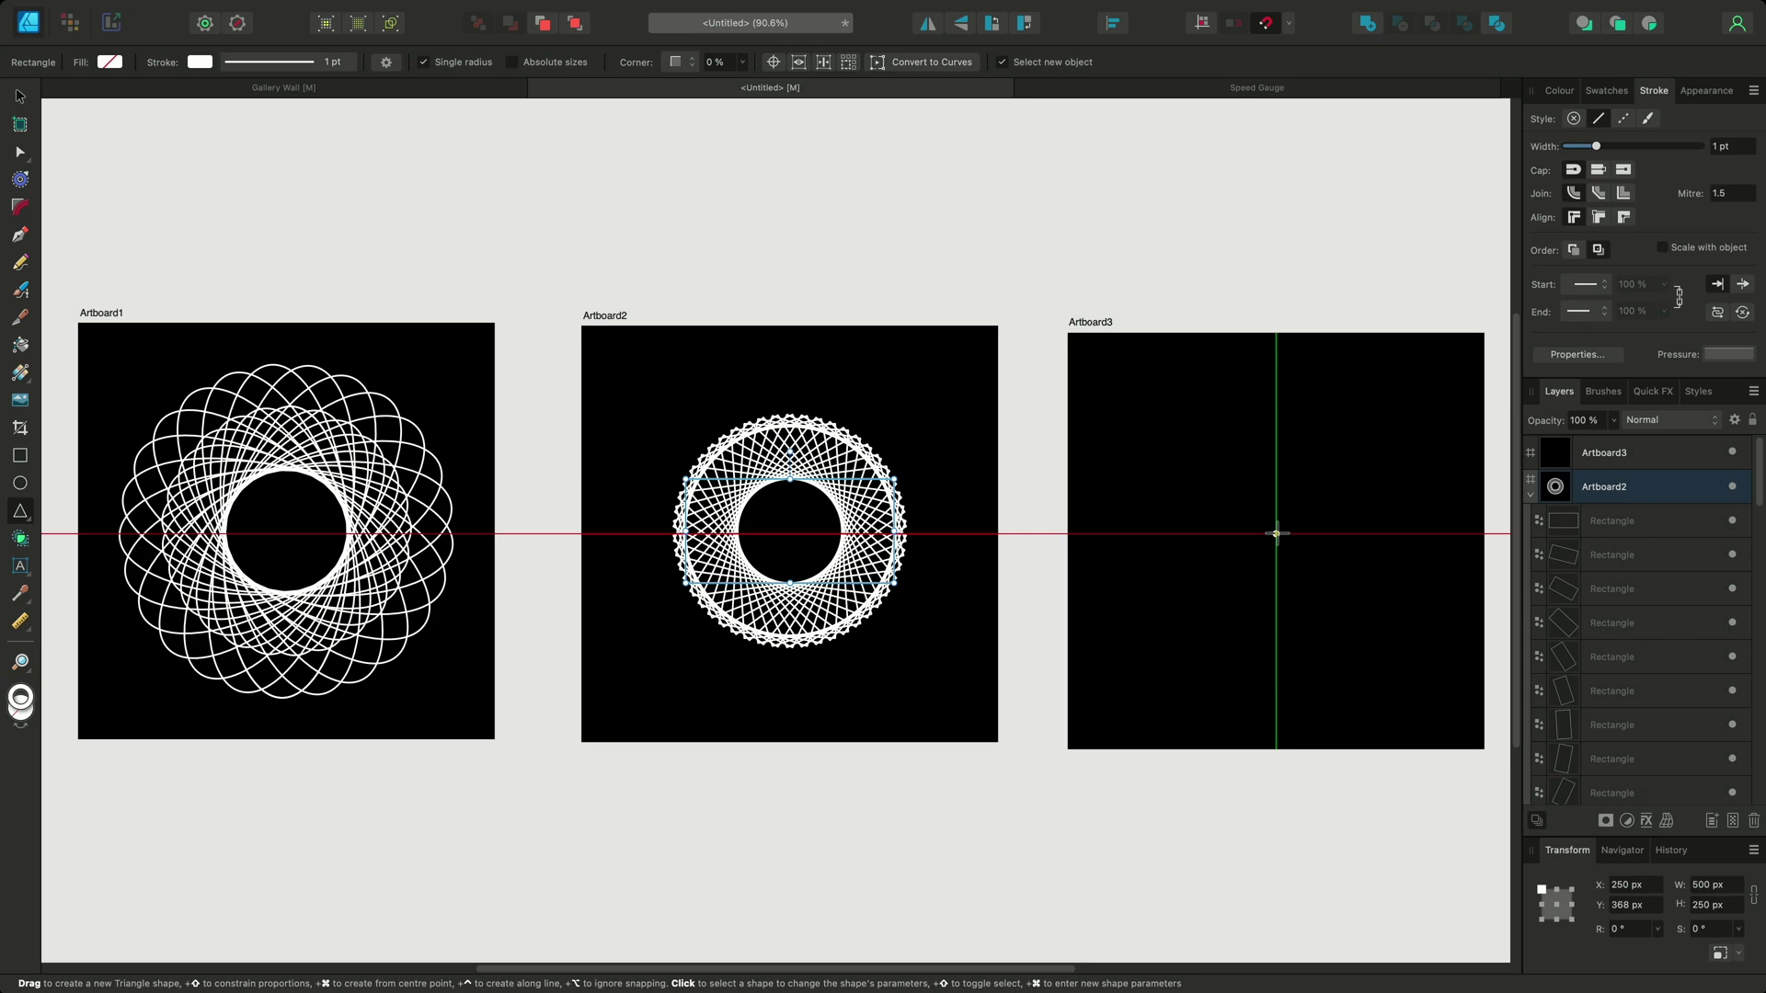
pyautogui.keyDown('super'); pyautogui.click(1276, 534); pyautogui.keyUp('super')
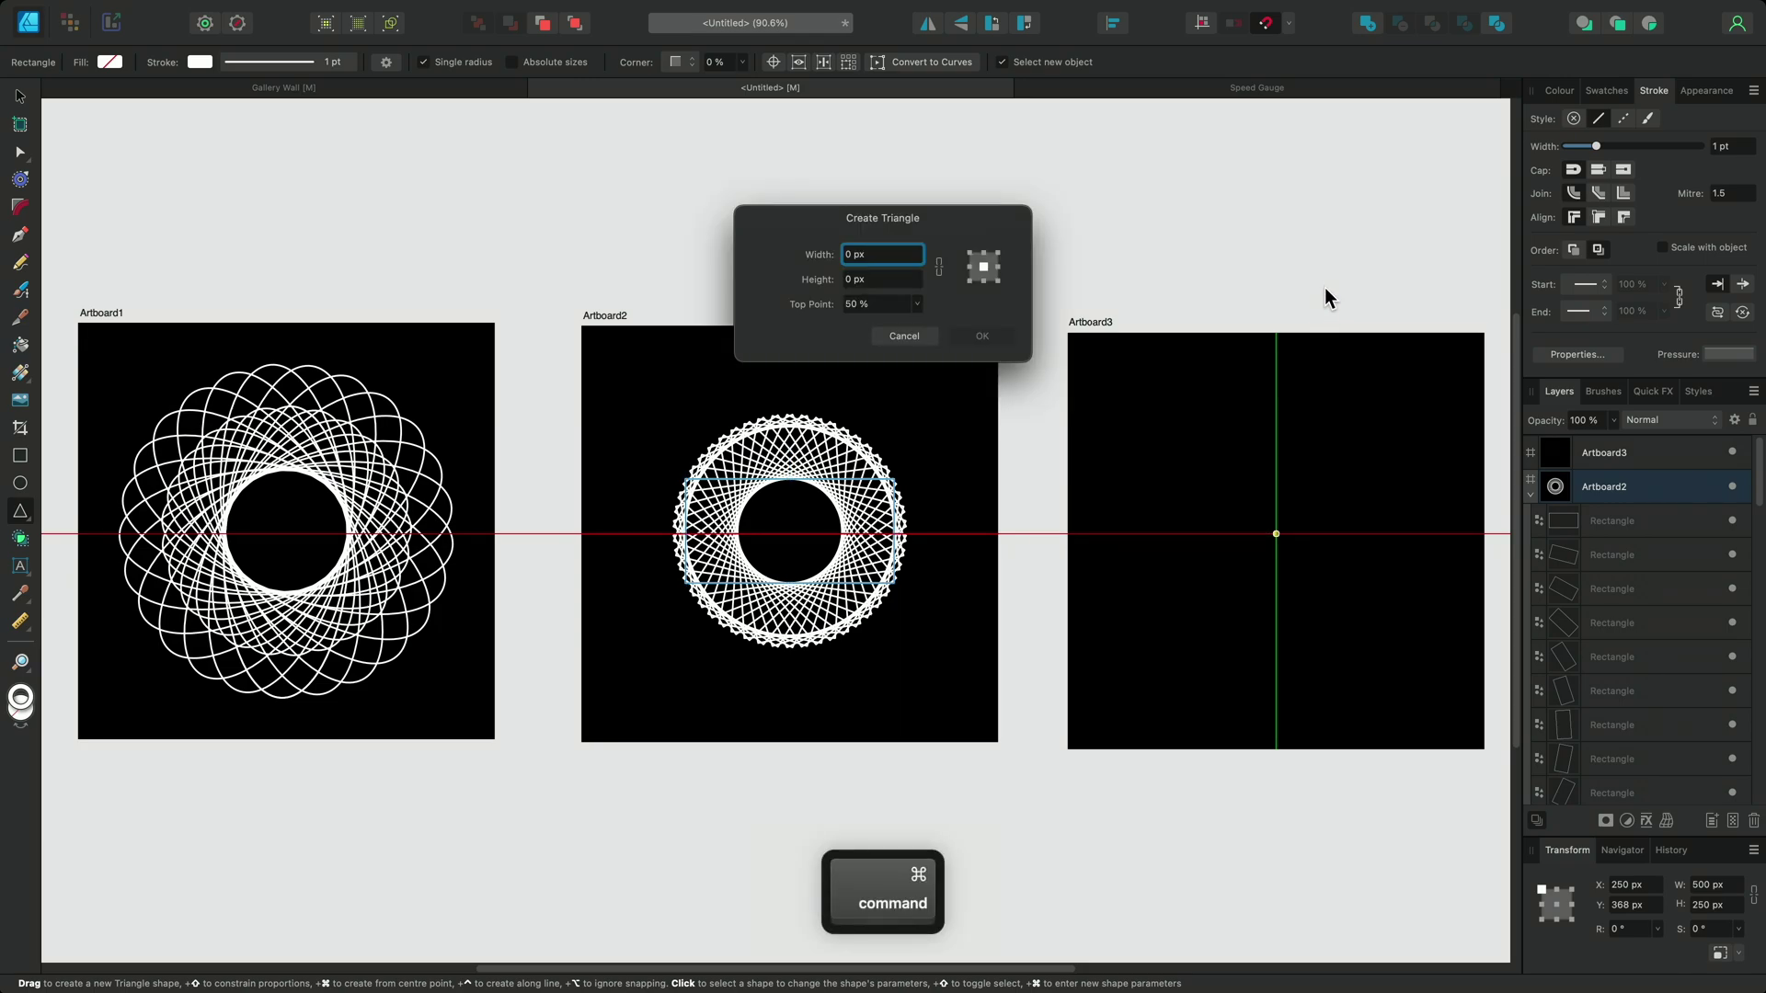
pyautogui.write('400')
pyautogui.press('Tab')
pyautogui.write('50')
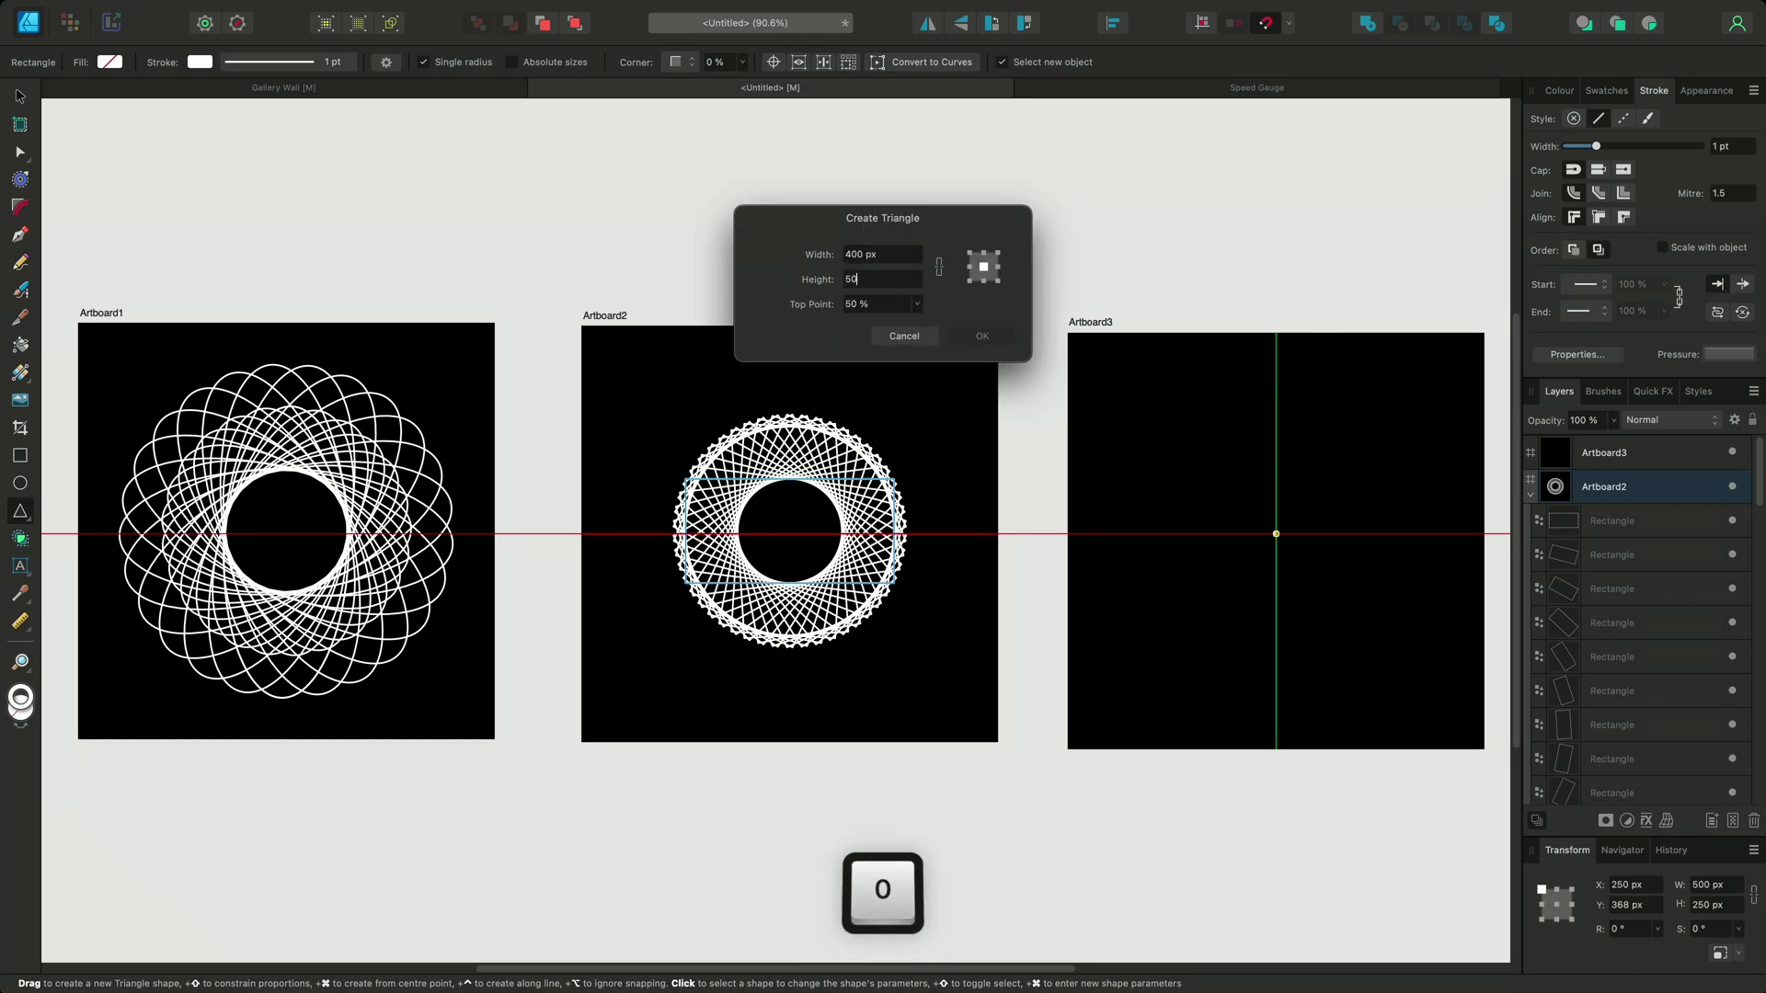
pyautogui.write('0')
pyautogui.press('Return')
pyautogui.press('Return')
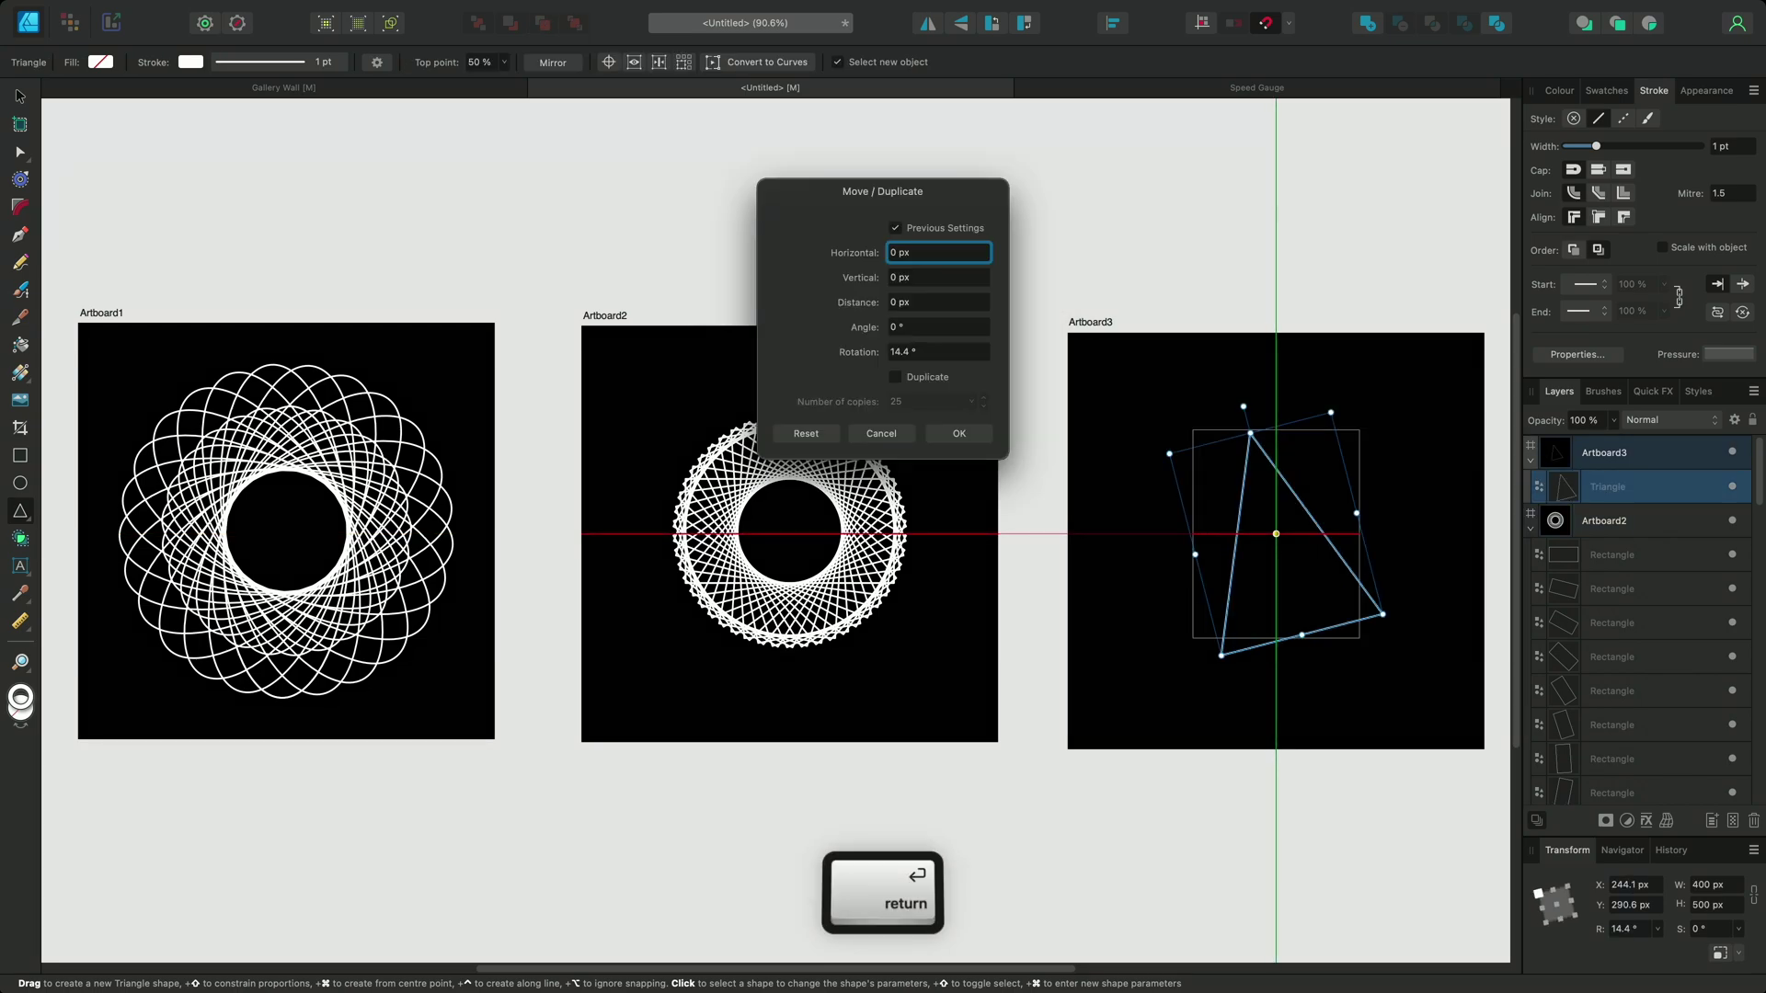
# - Duplicate the triangle into 30 copies rotated 12° each
pyautogui.click(899, 379)
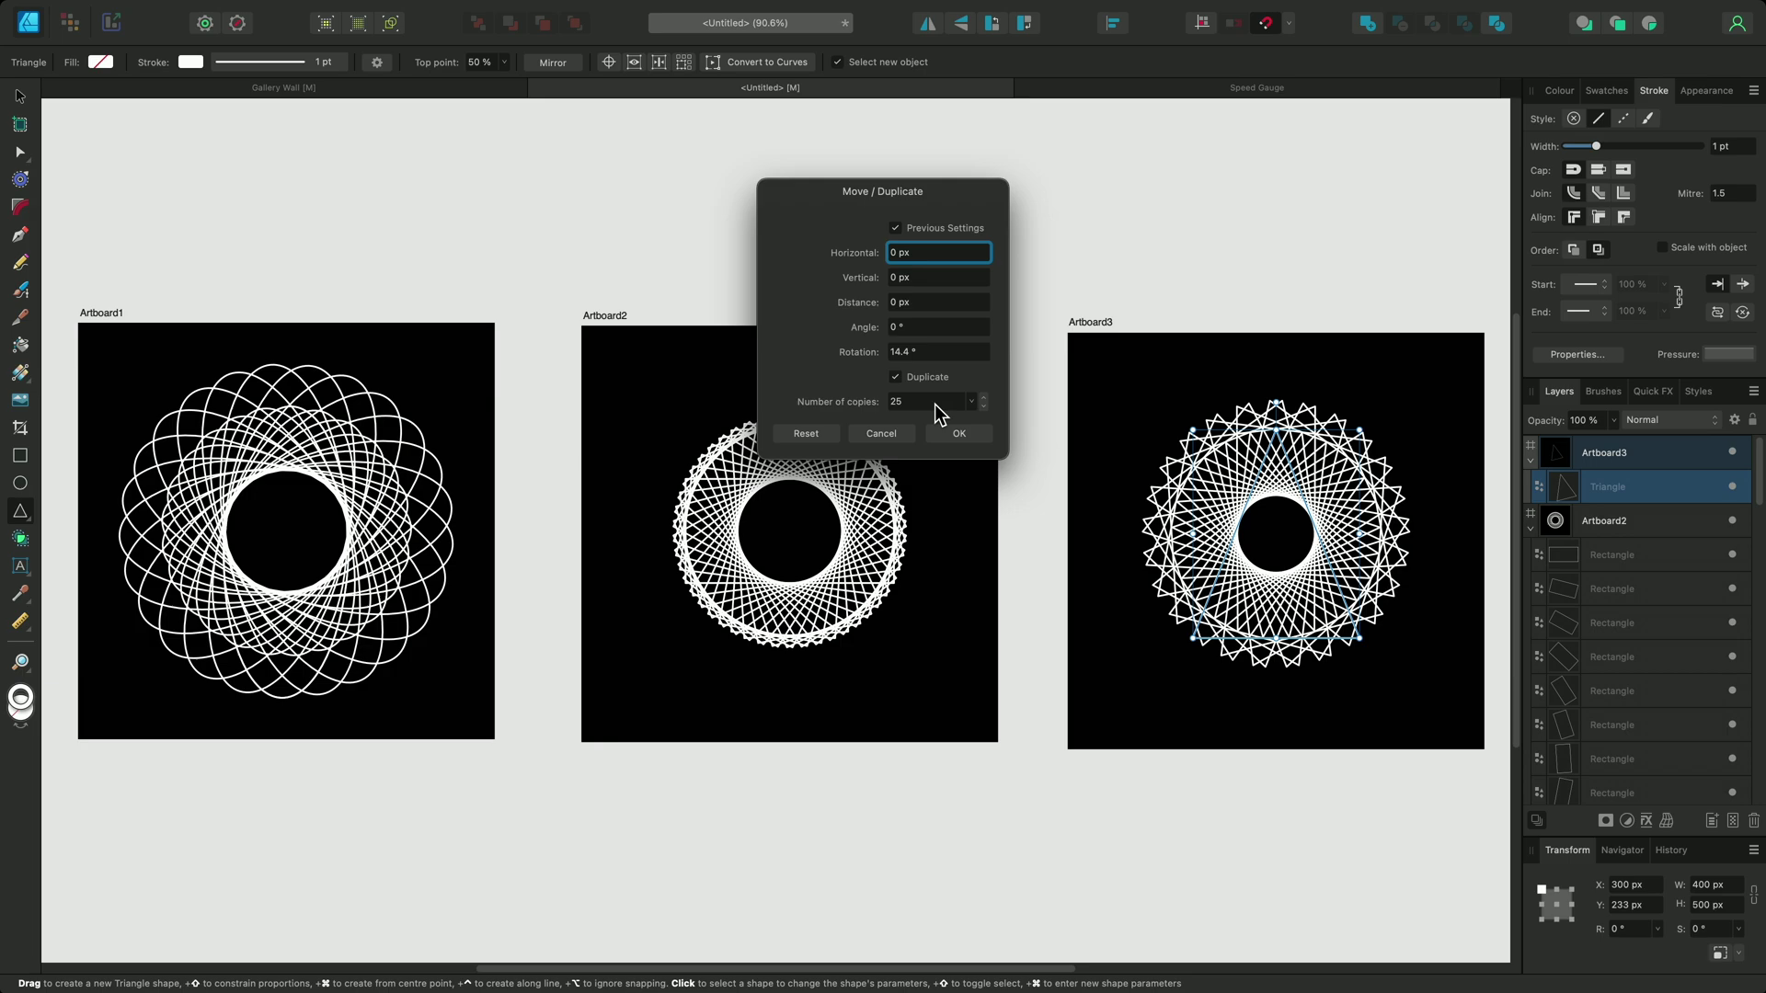
pyautogui.scroll(-3, 941, 353)
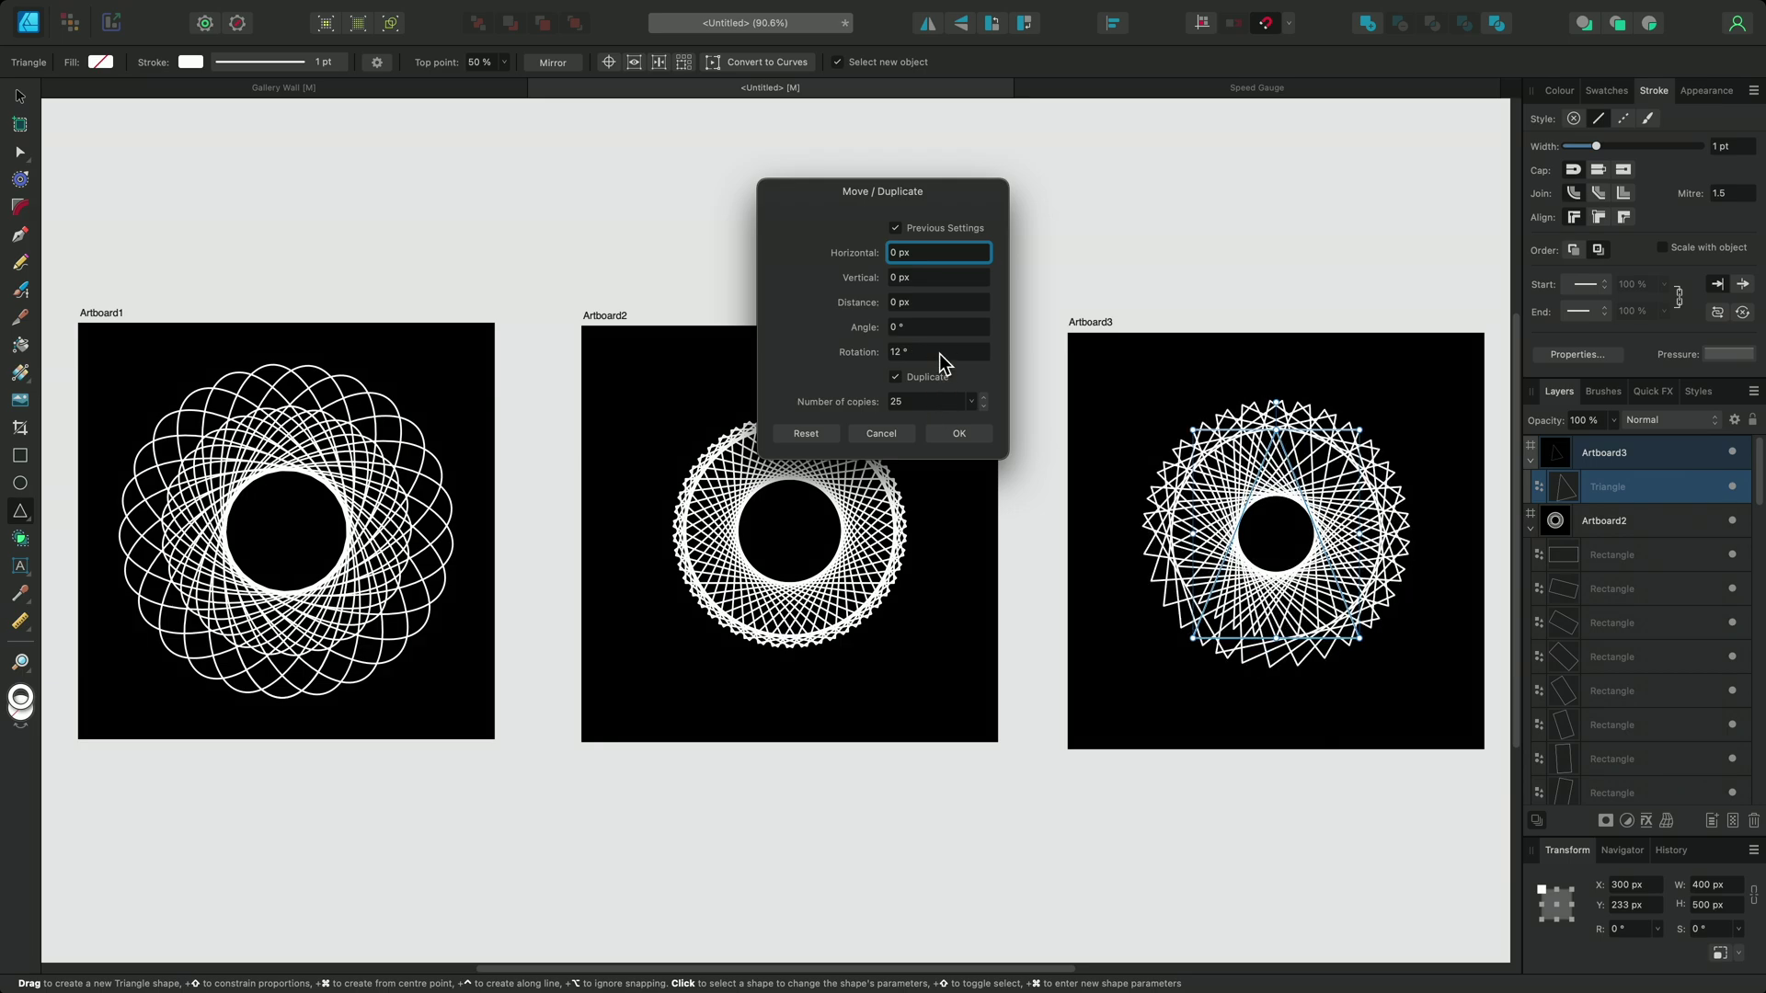
pyautogui.scroll(4, 935, 397)
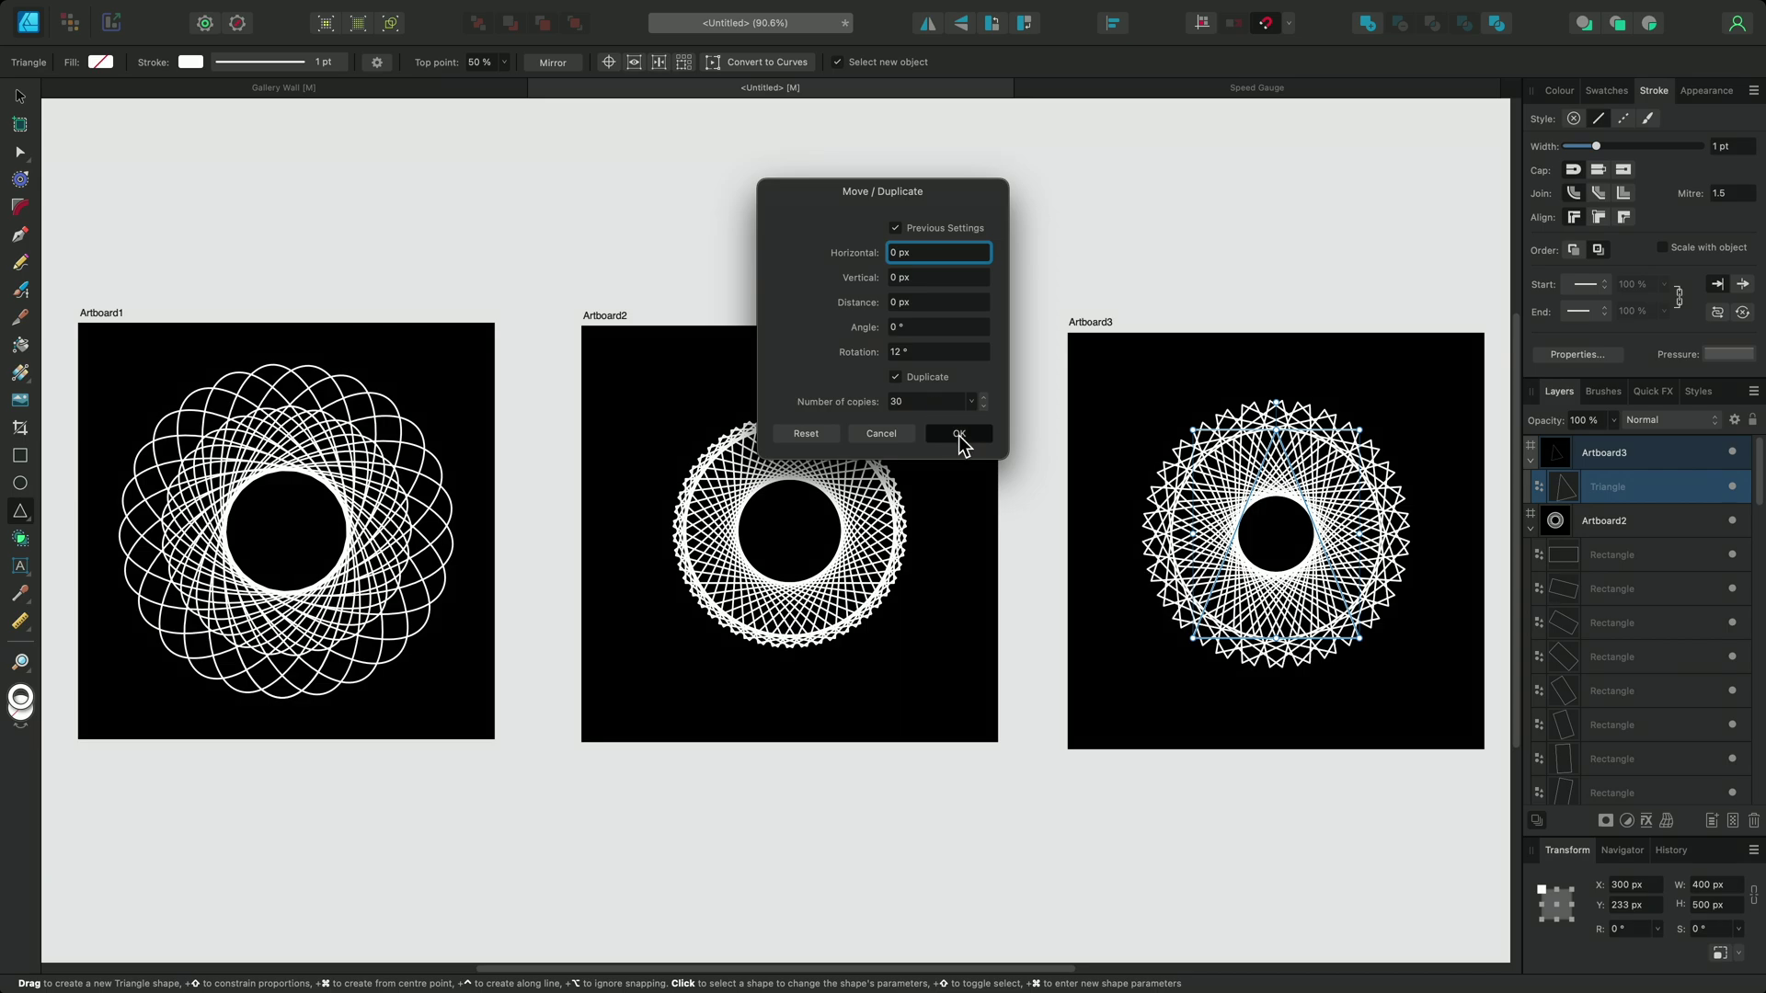
pyautogui.click(959, 433)
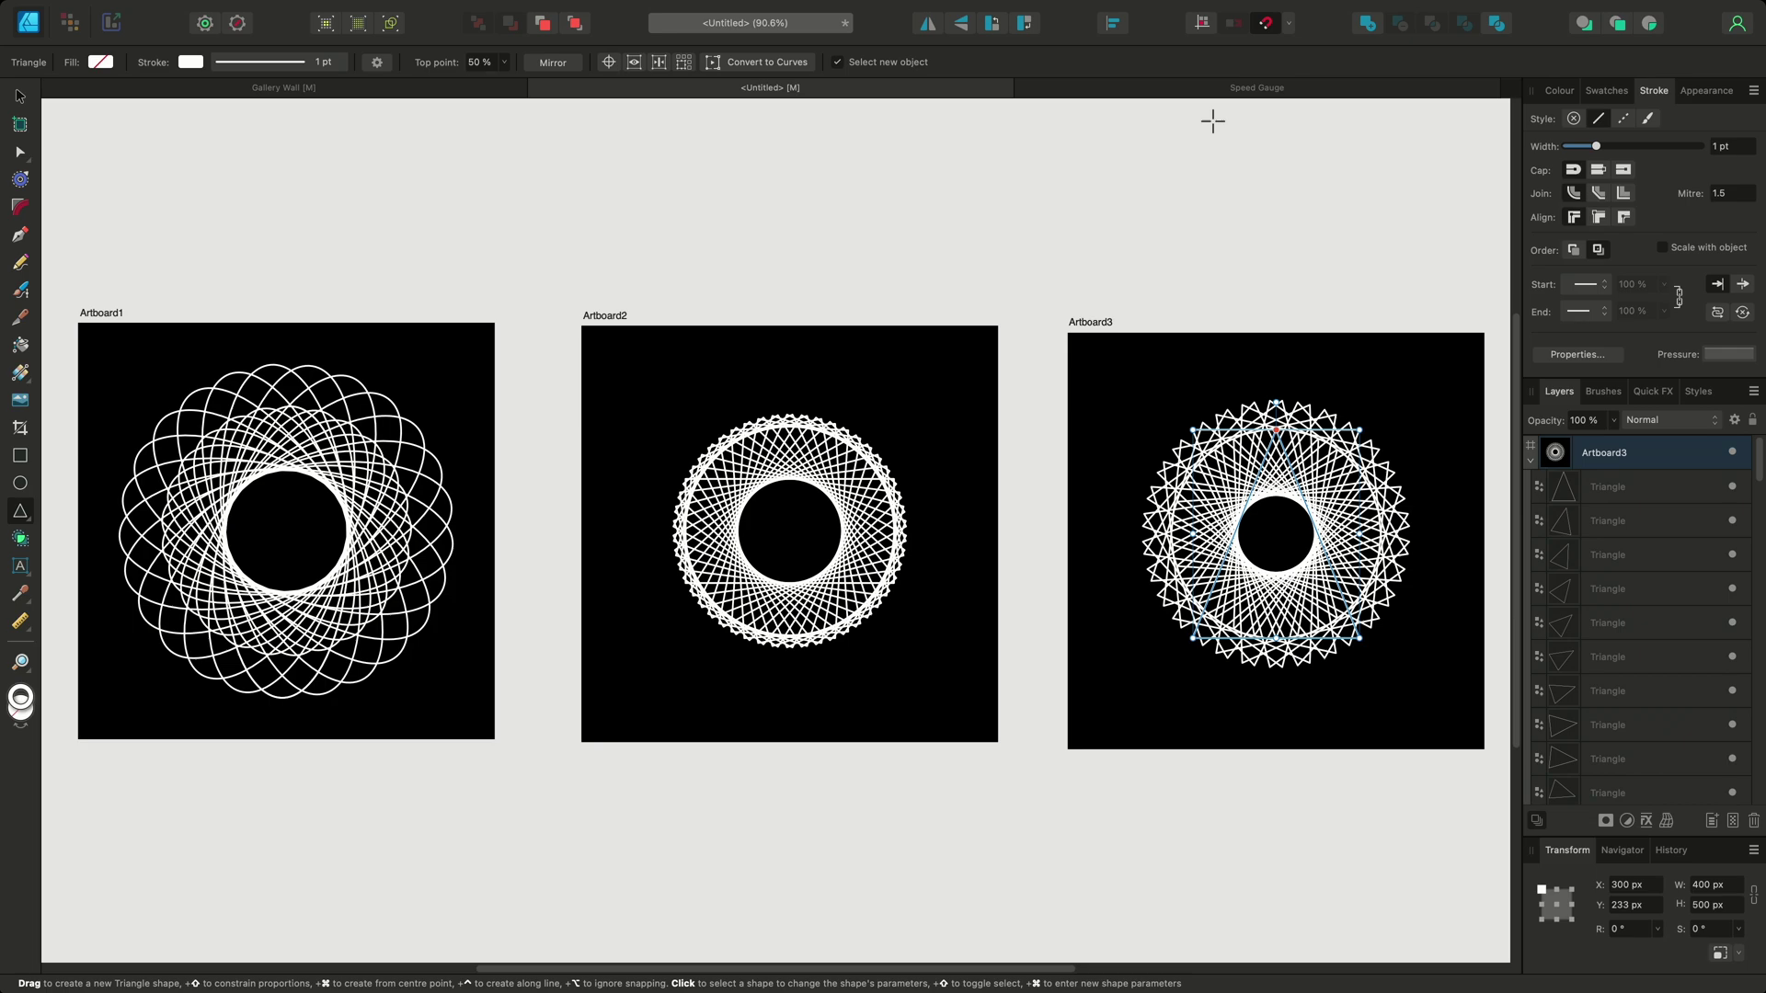
# - In the Speed Gauge document, draw a short vertical line below the gauge centre
pyautogui.click(1233, 90)
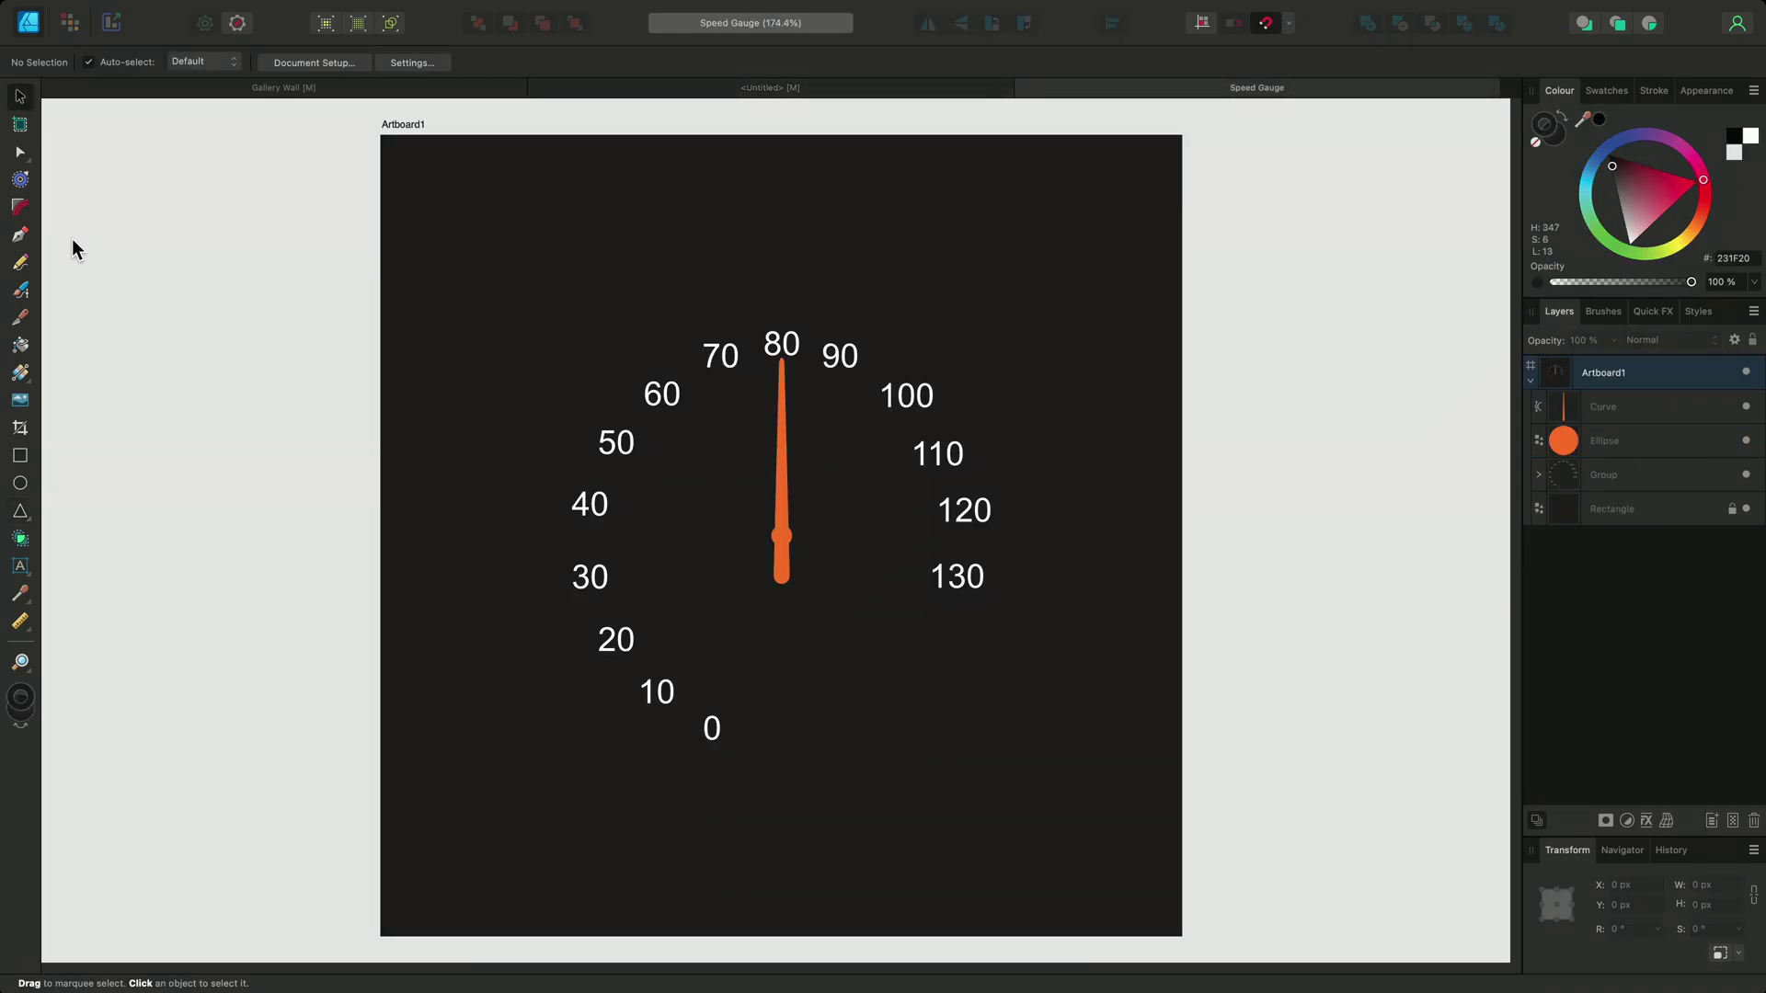
pyautogui.press('p')
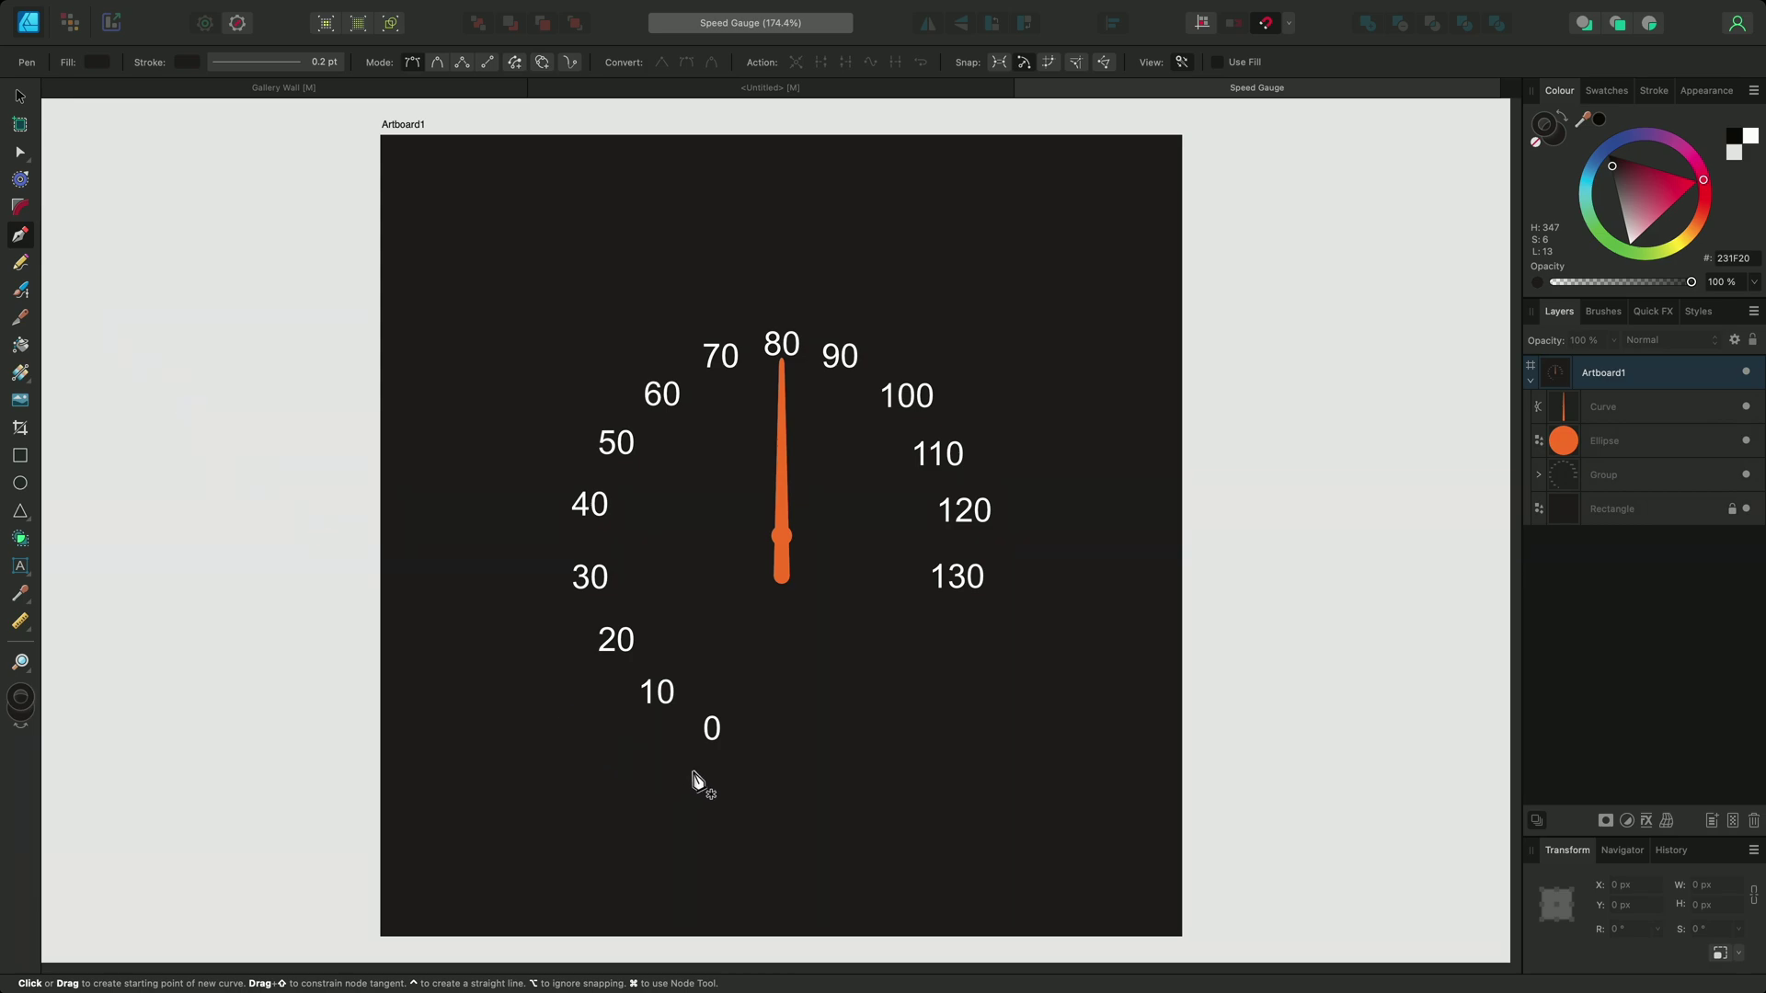
pyautogui.click(782, 785)
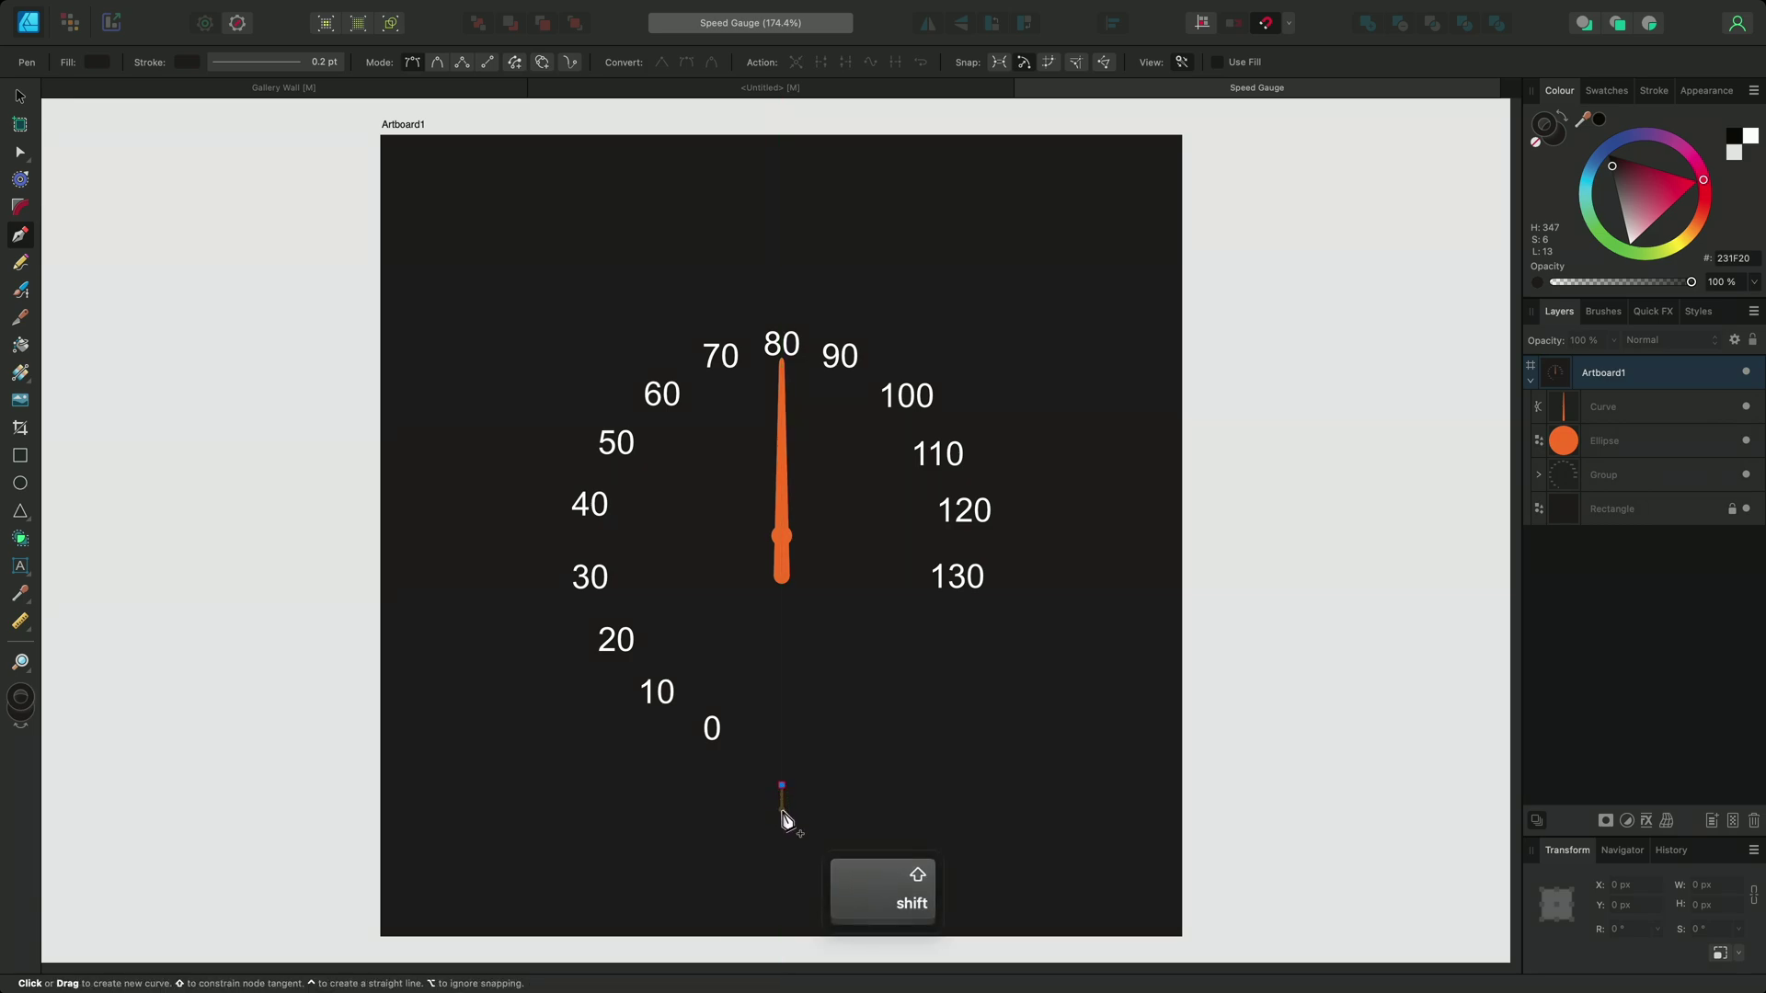
pyautogui.click(782, 818)
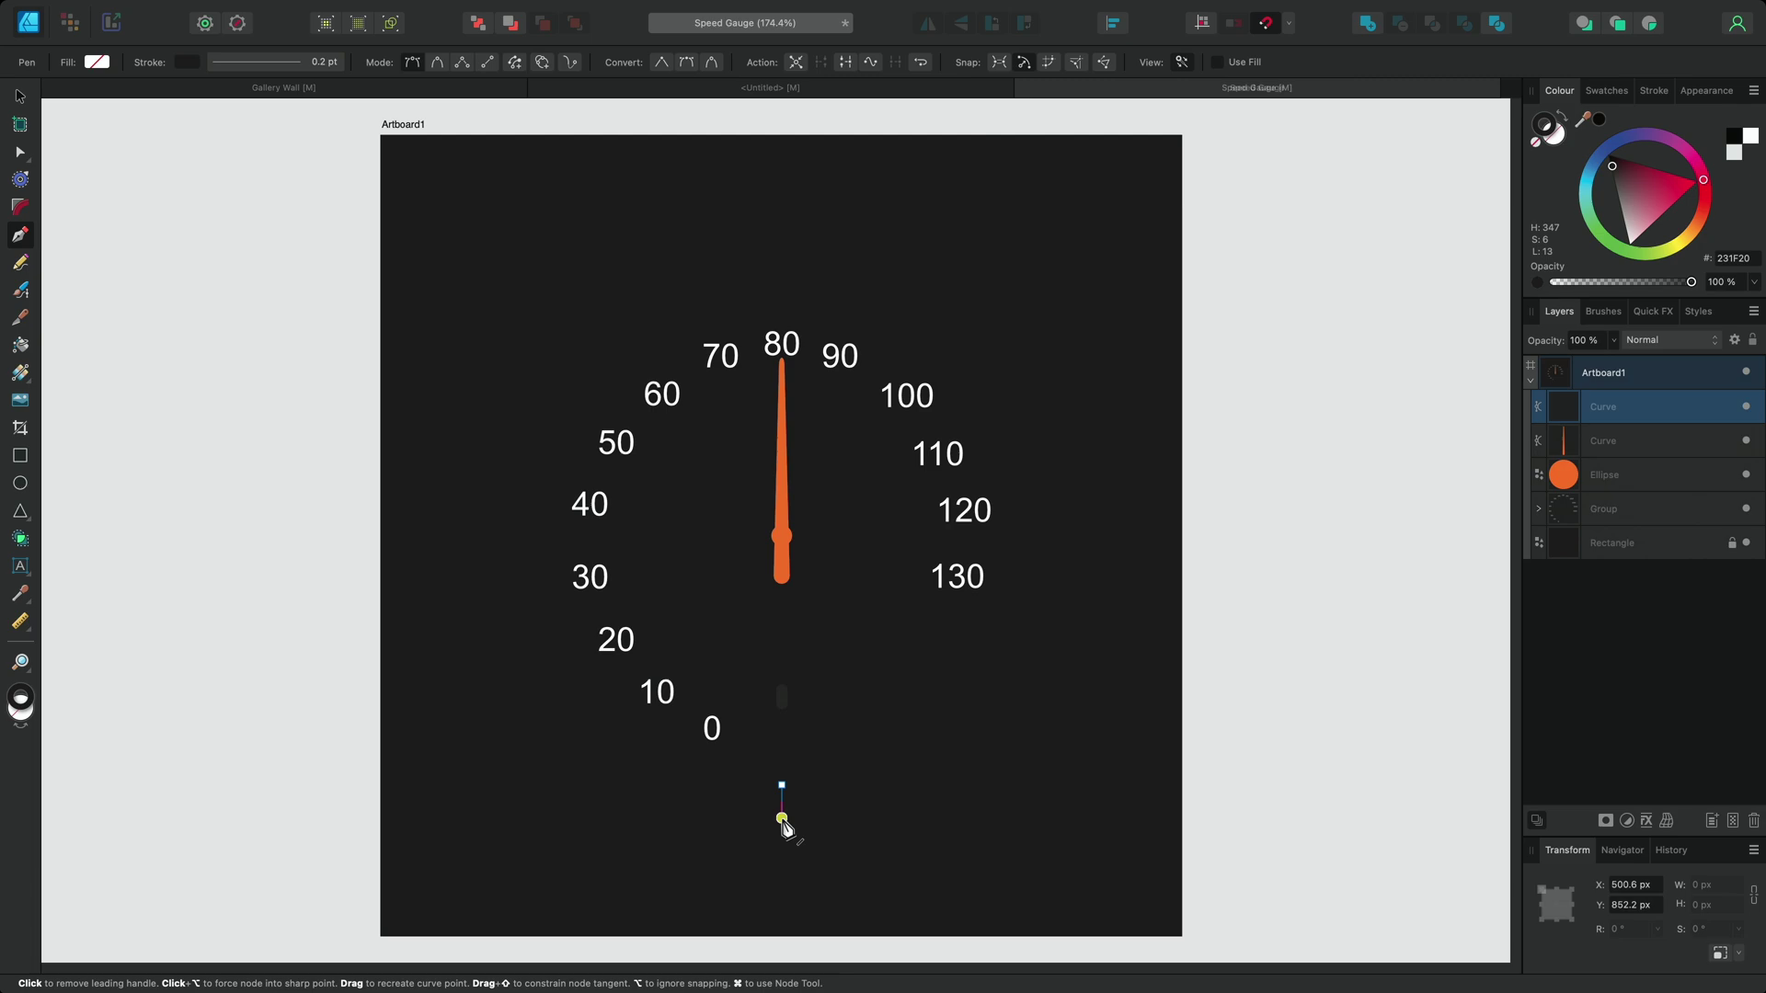
pyautogui.press('Escape')
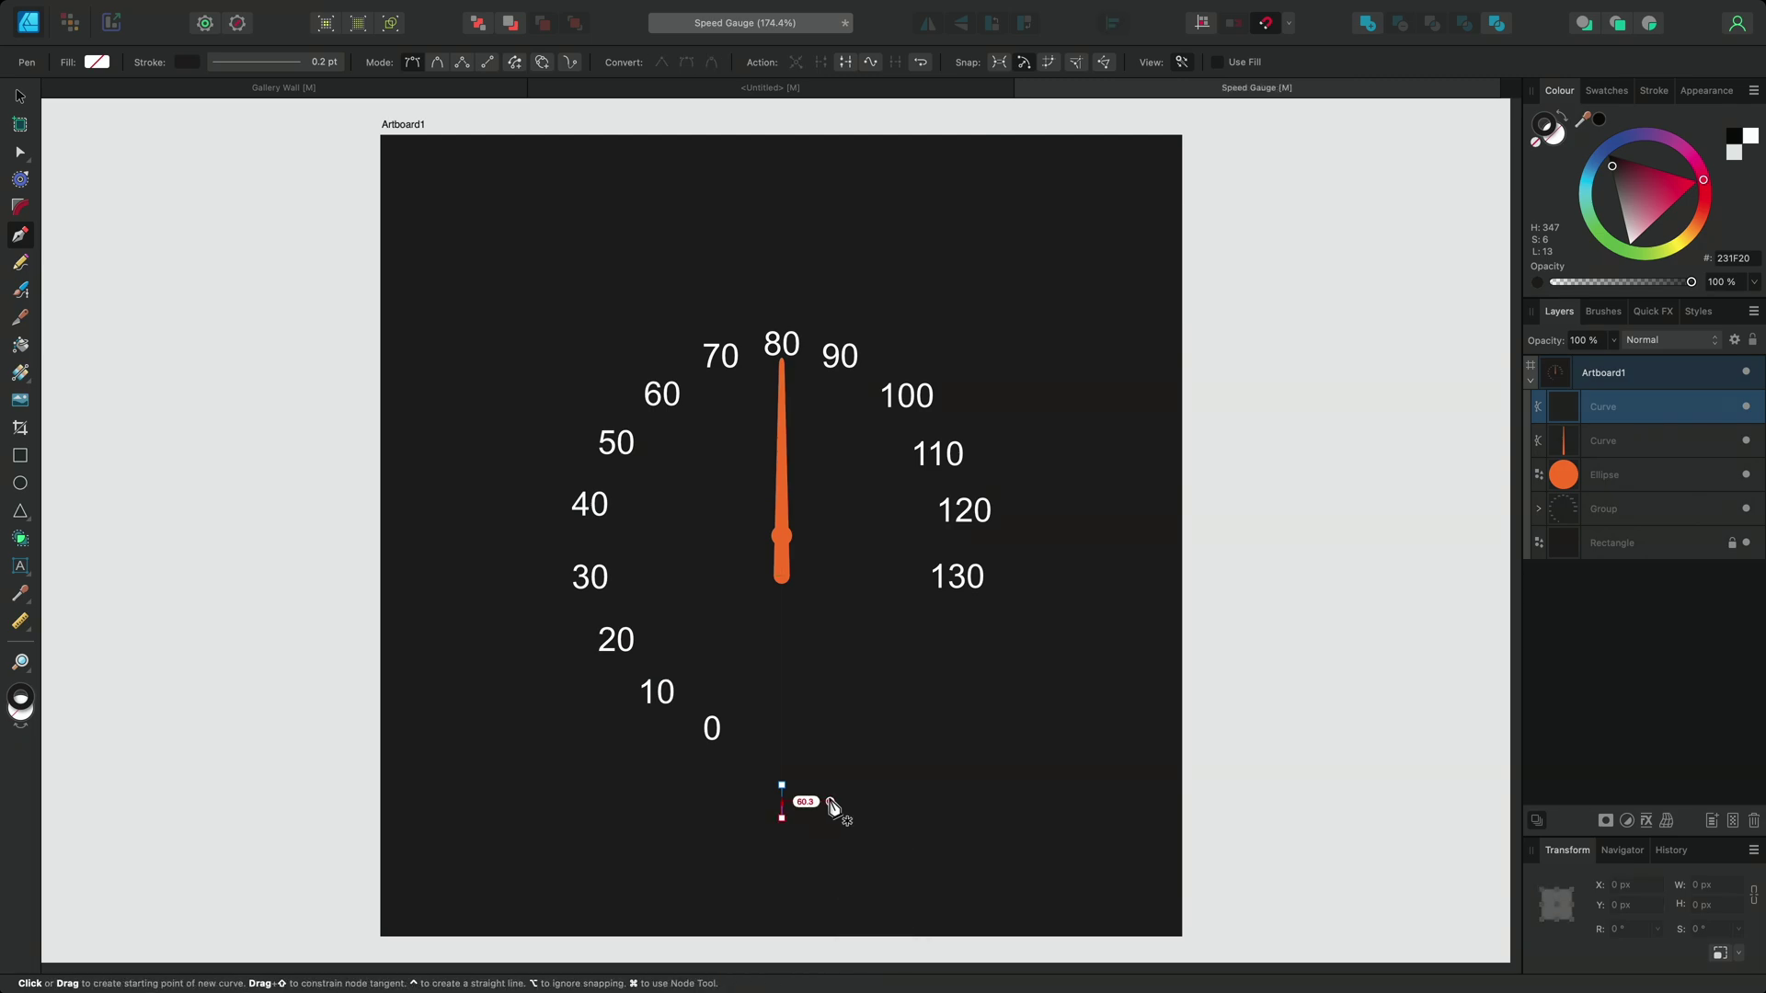
# - Give the line a white stroke 1 pt wide
pyautogui.moveTo(1636, 230); pyautogui.dragTo(1627, 257)
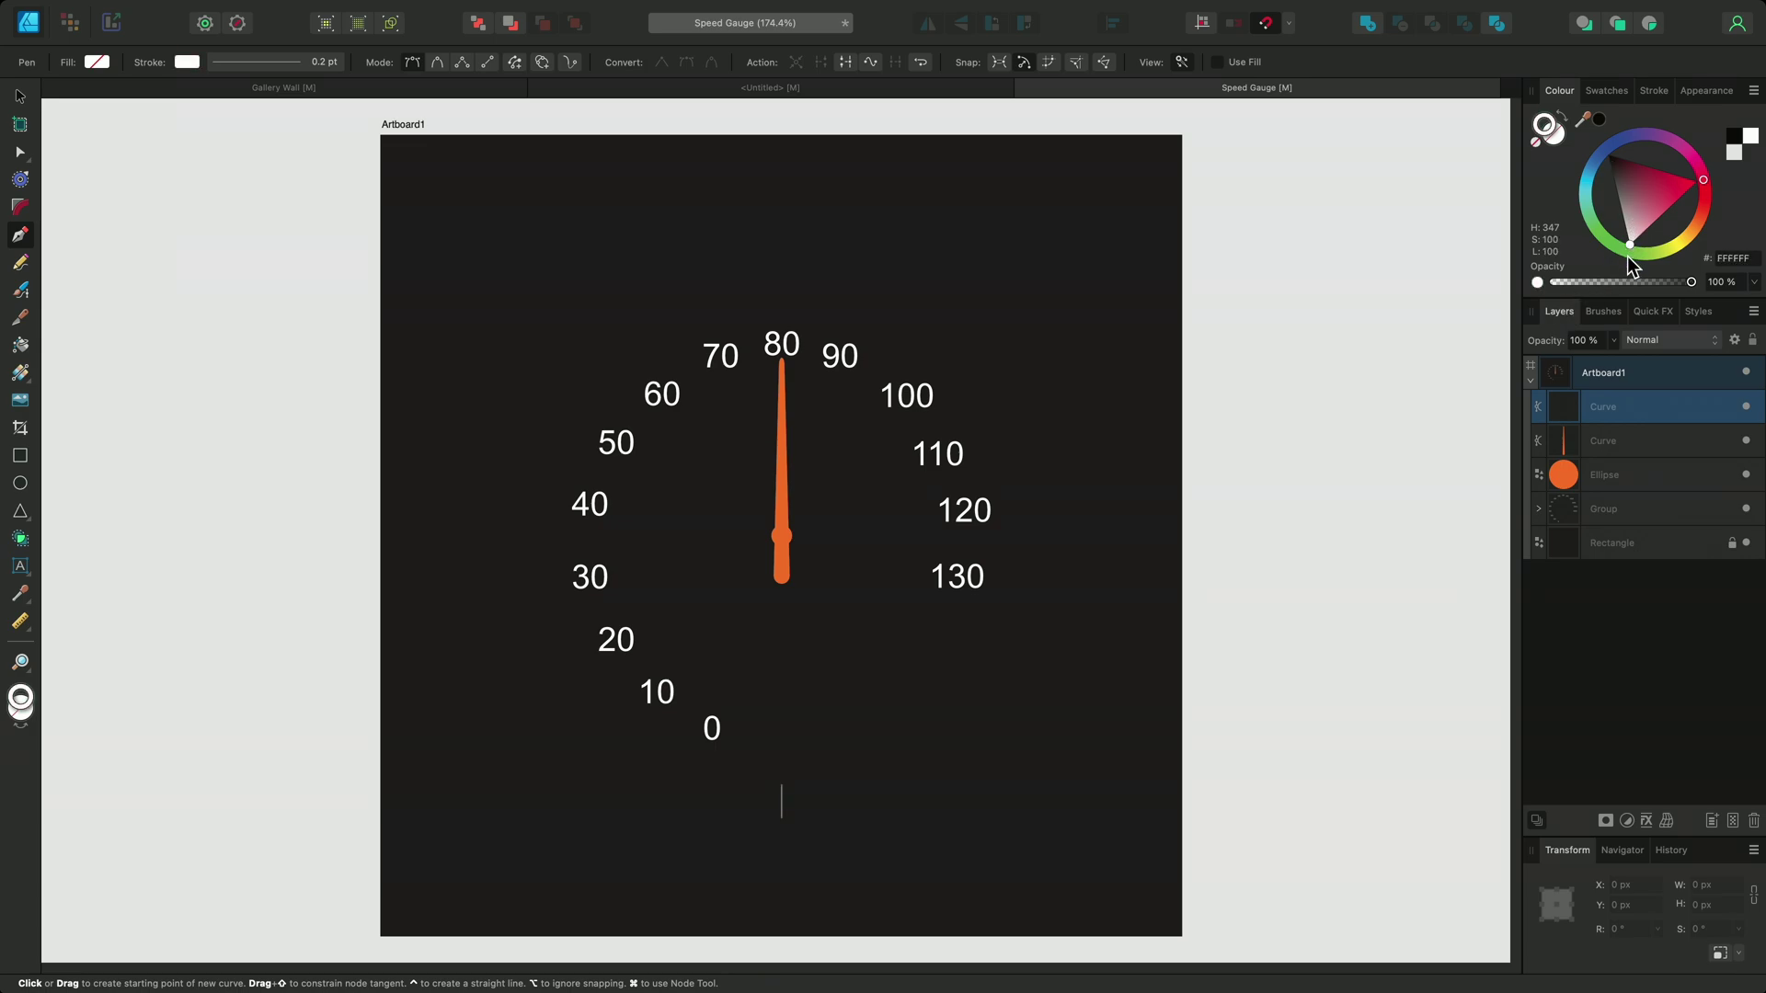
pyautogui.click(1654, 90)
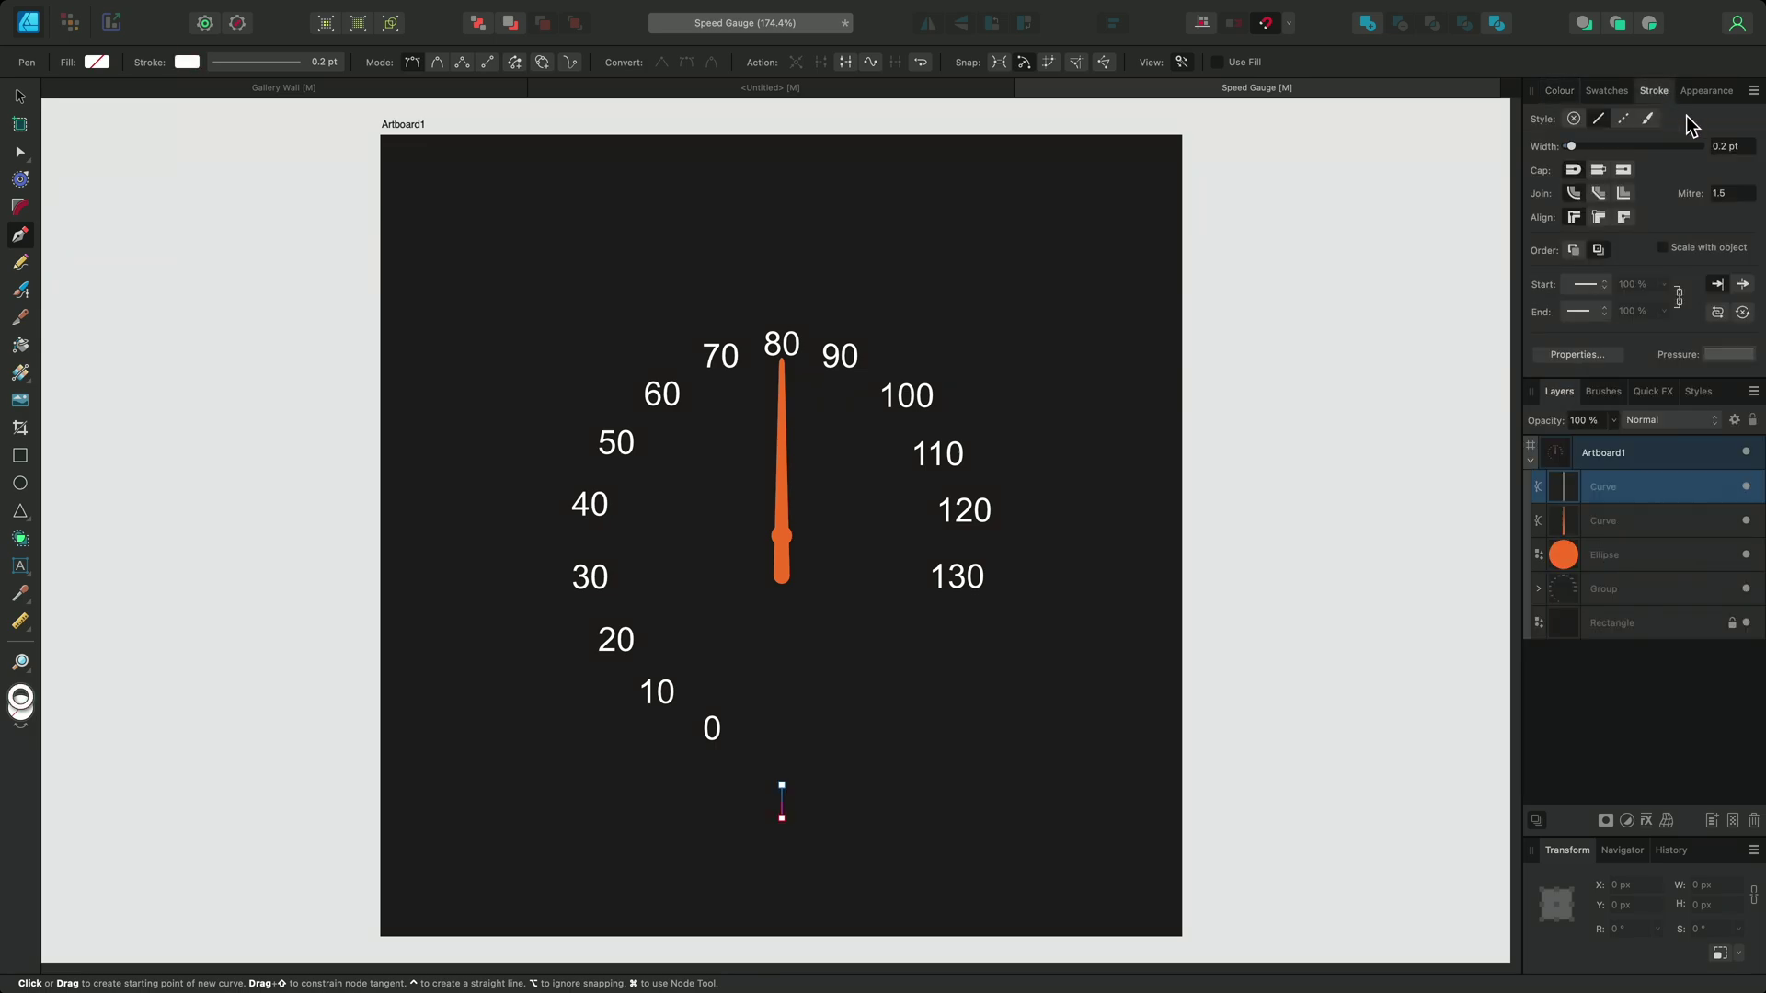
pyautogui.click(1730, 146)
pyautogui.write('1')
pyautogui.press('Return')
pyautogui.press('v')
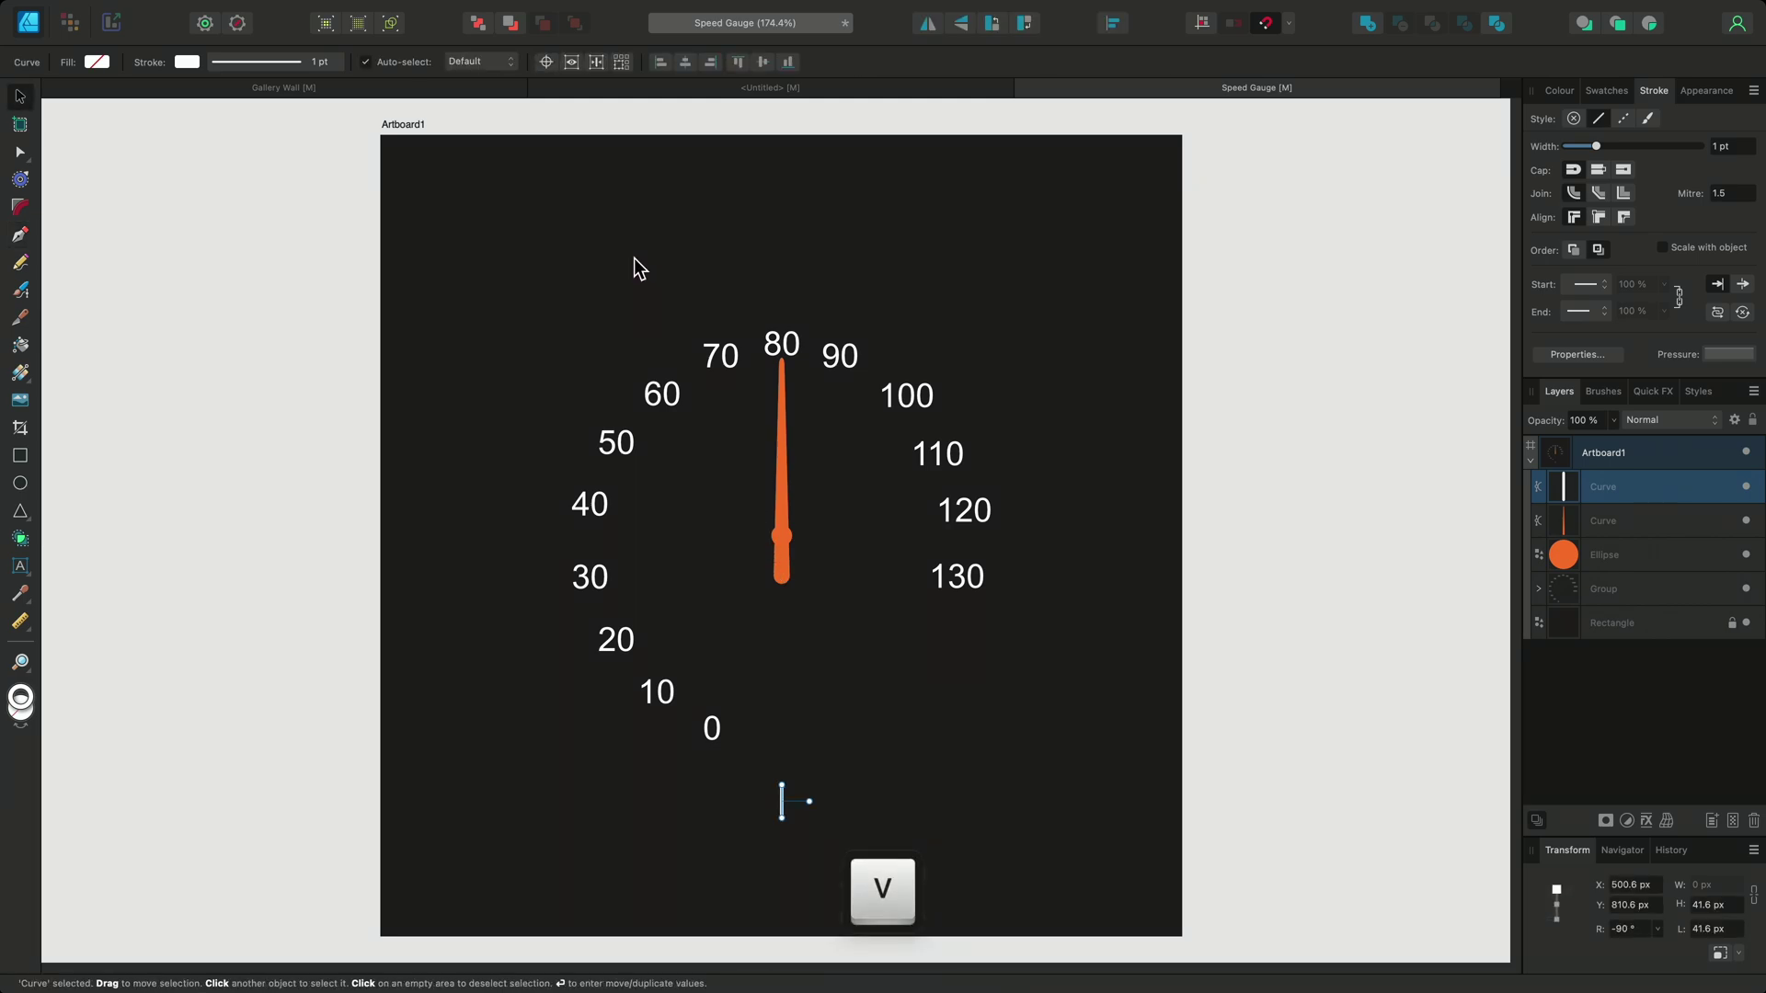
pyautogui.click(551, 69)
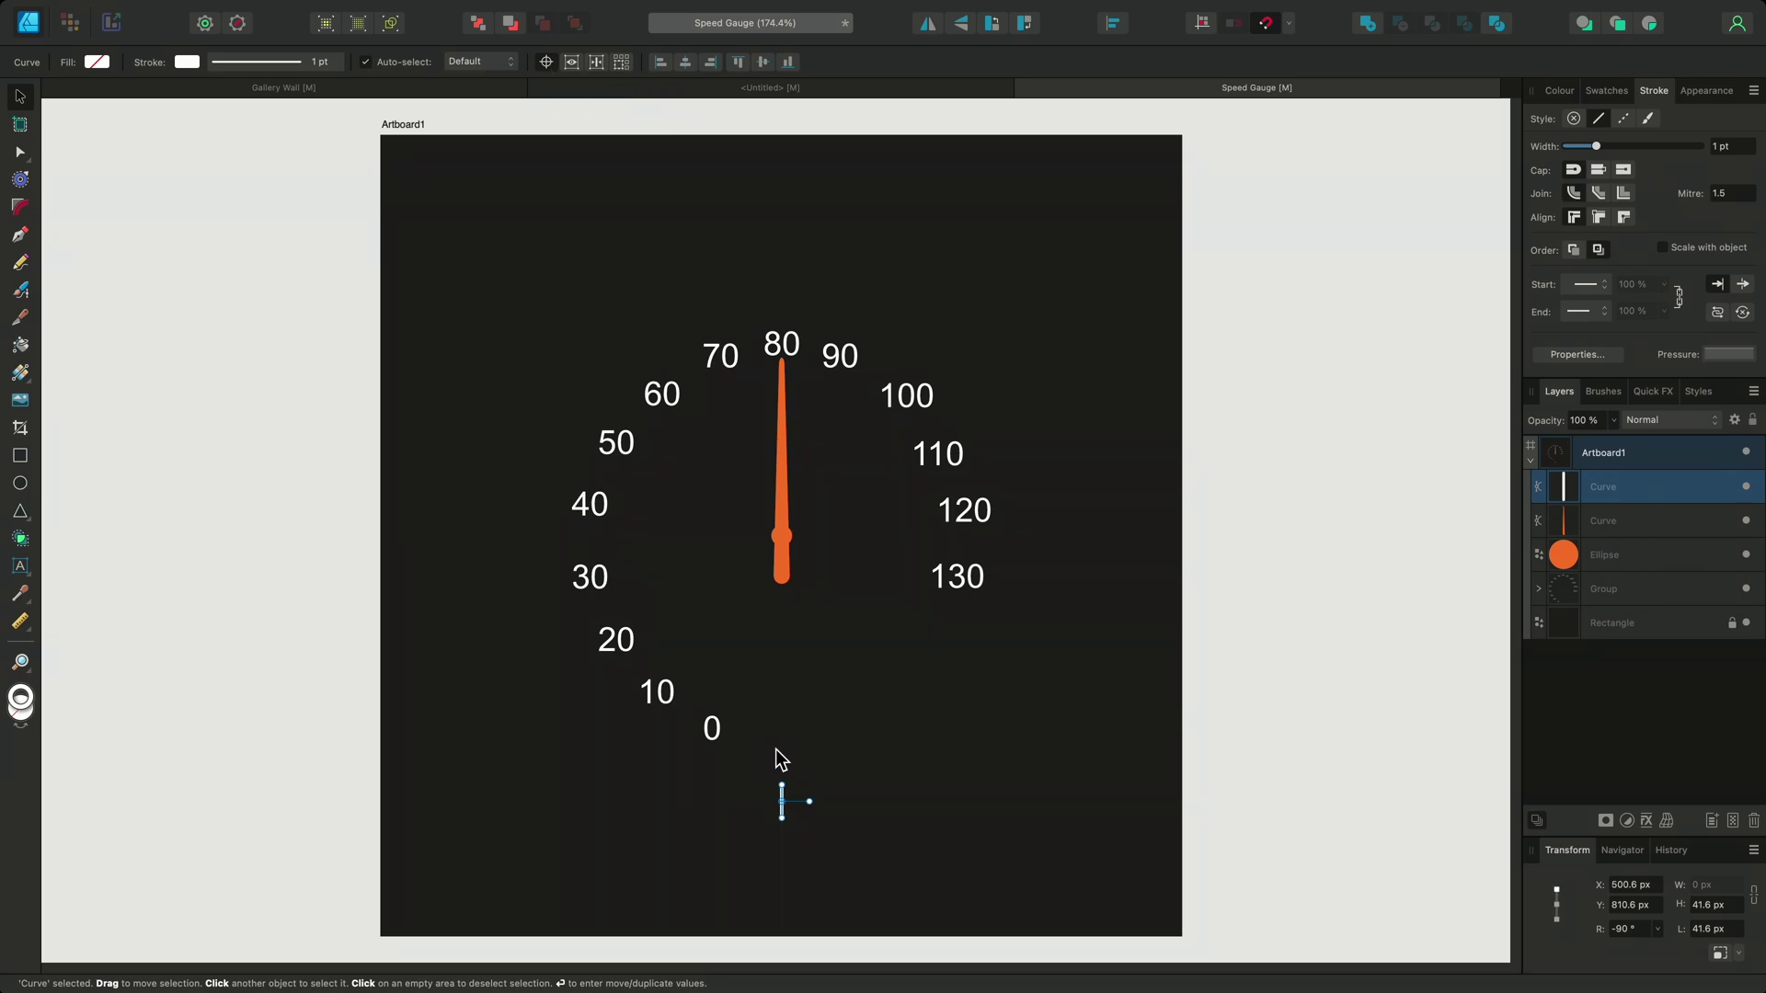
# - Set the tick's pivot at the needle centre and rotate it -20° to the 0 position
pyautogui.moveTo(782, 800); pyautogui.dragTo(781, 536)
pyautogui.press('Return')
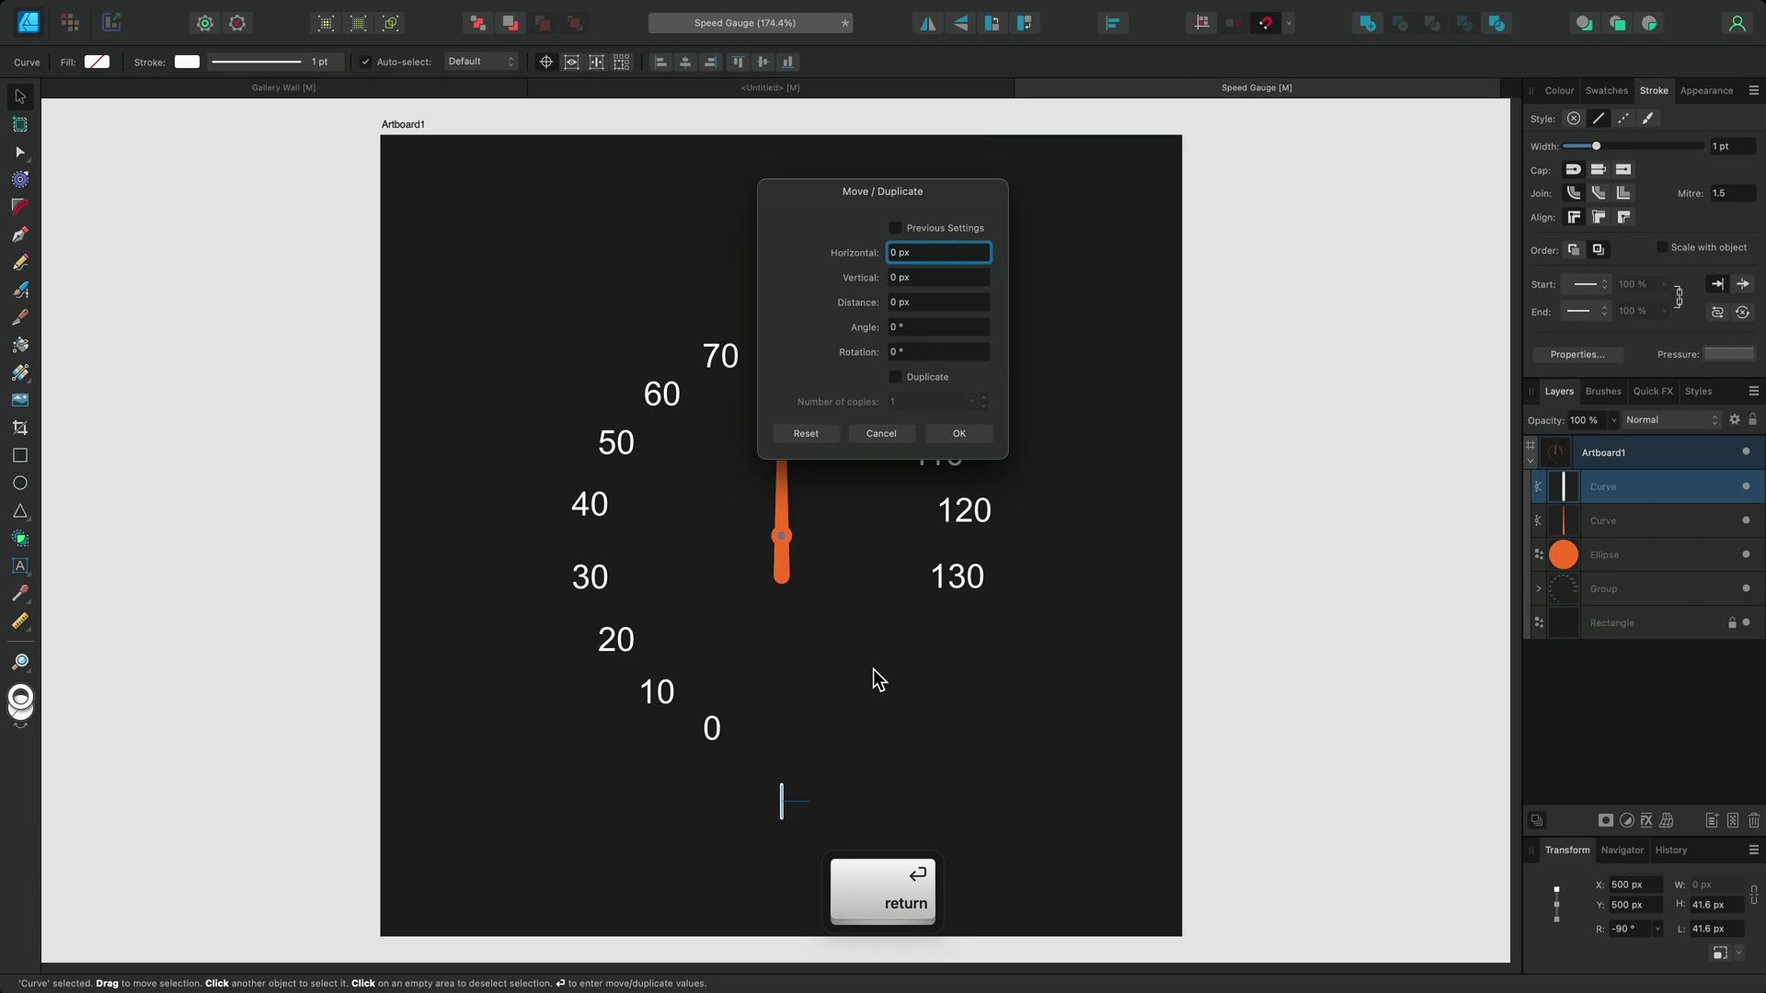
pyautogui.click(902, 351)
pyautogui.write('-20')
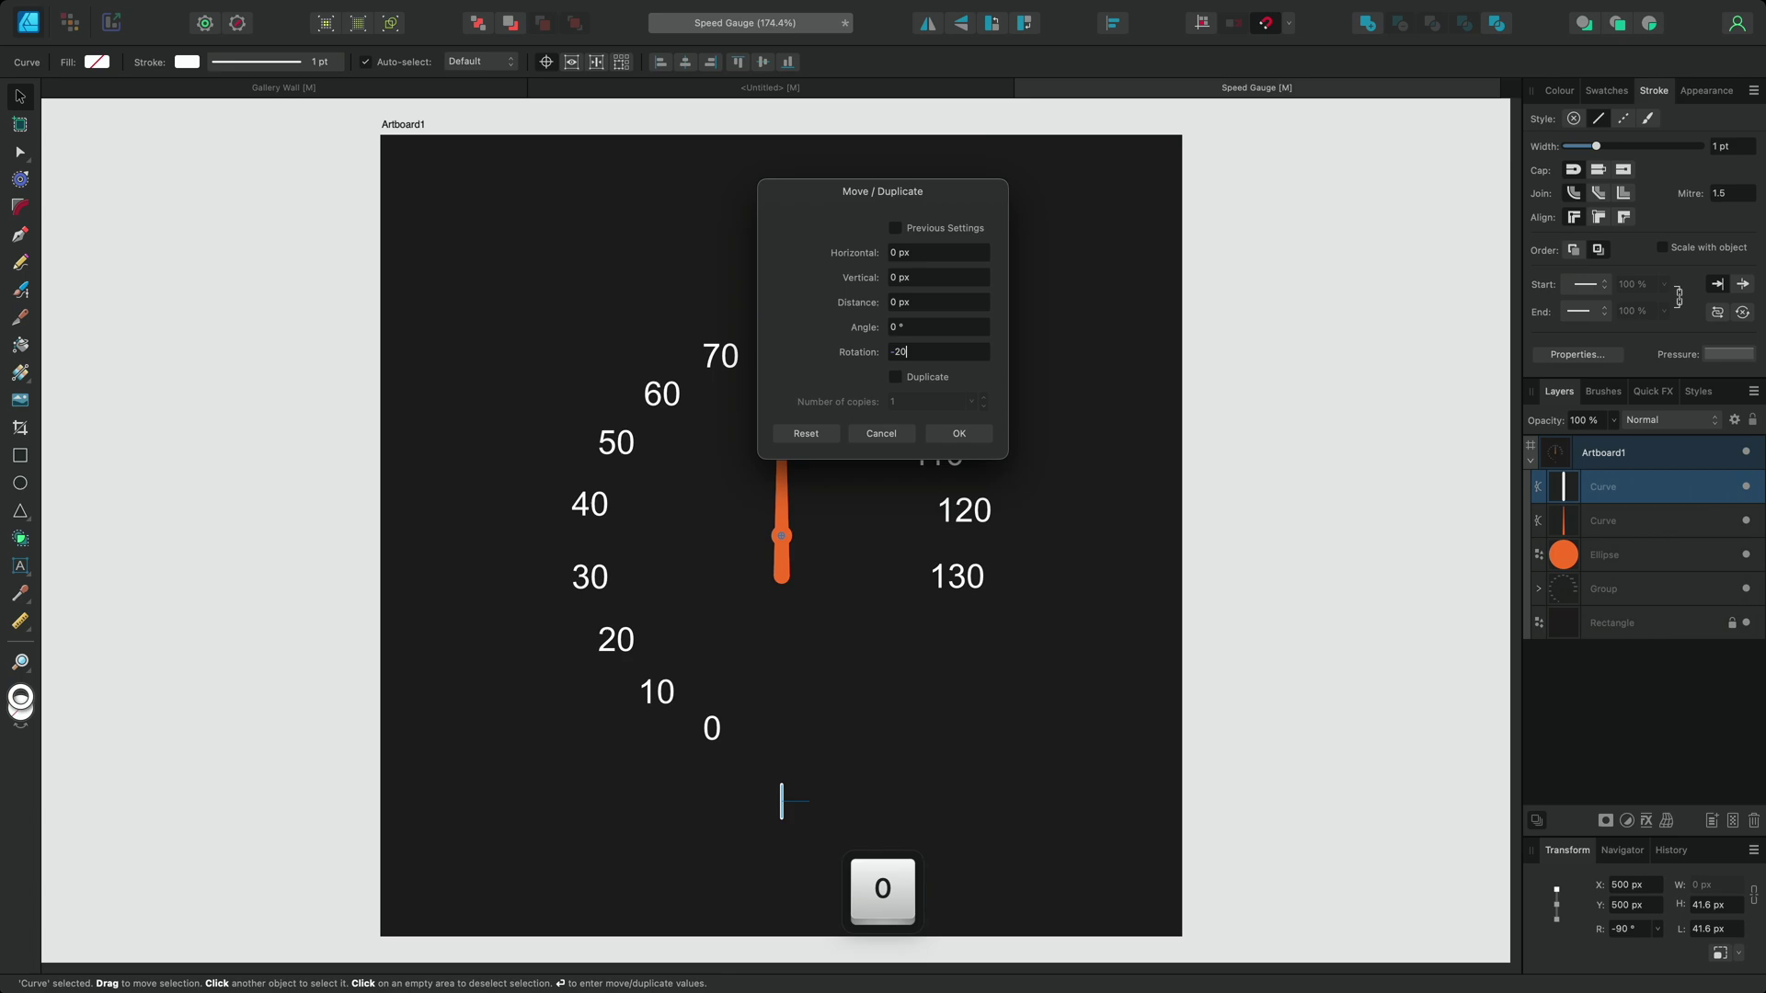
pyautogui.press('Return')
pyautogui.press('Return')
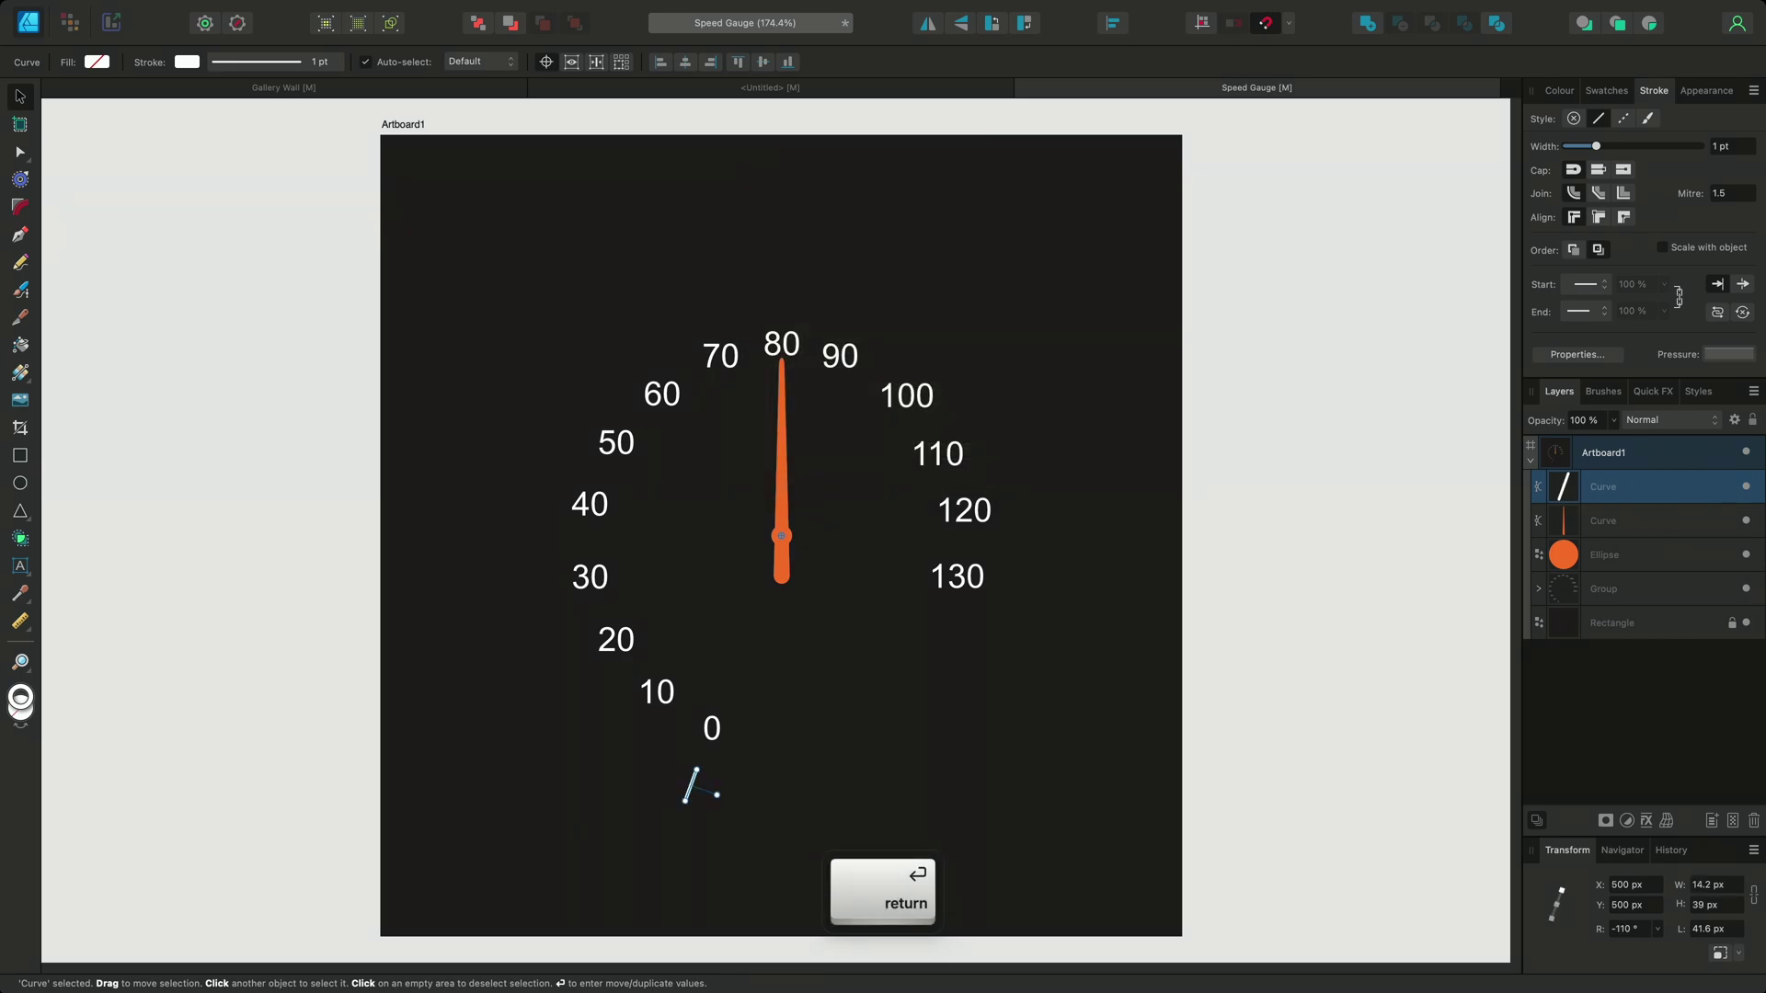
pyautogui.press('Return')
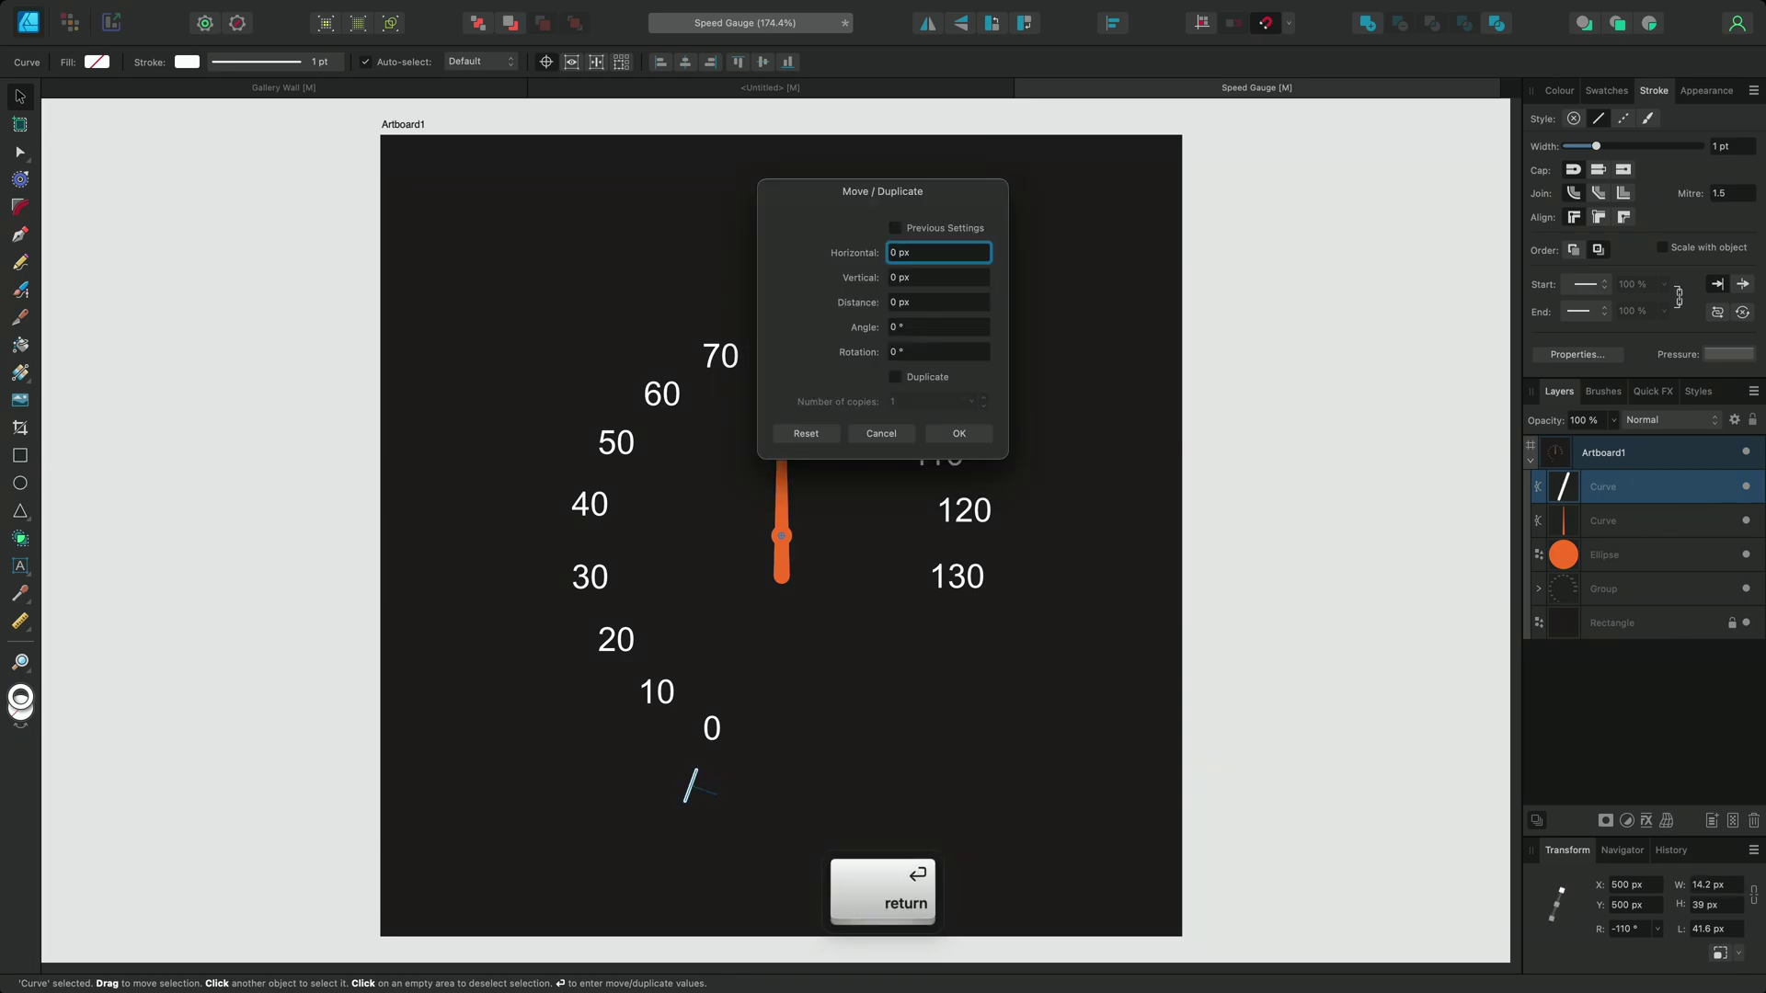
# - Duplicate the tick 130 times at -2° steps around the gauge
pyautogui.click(896, 377)
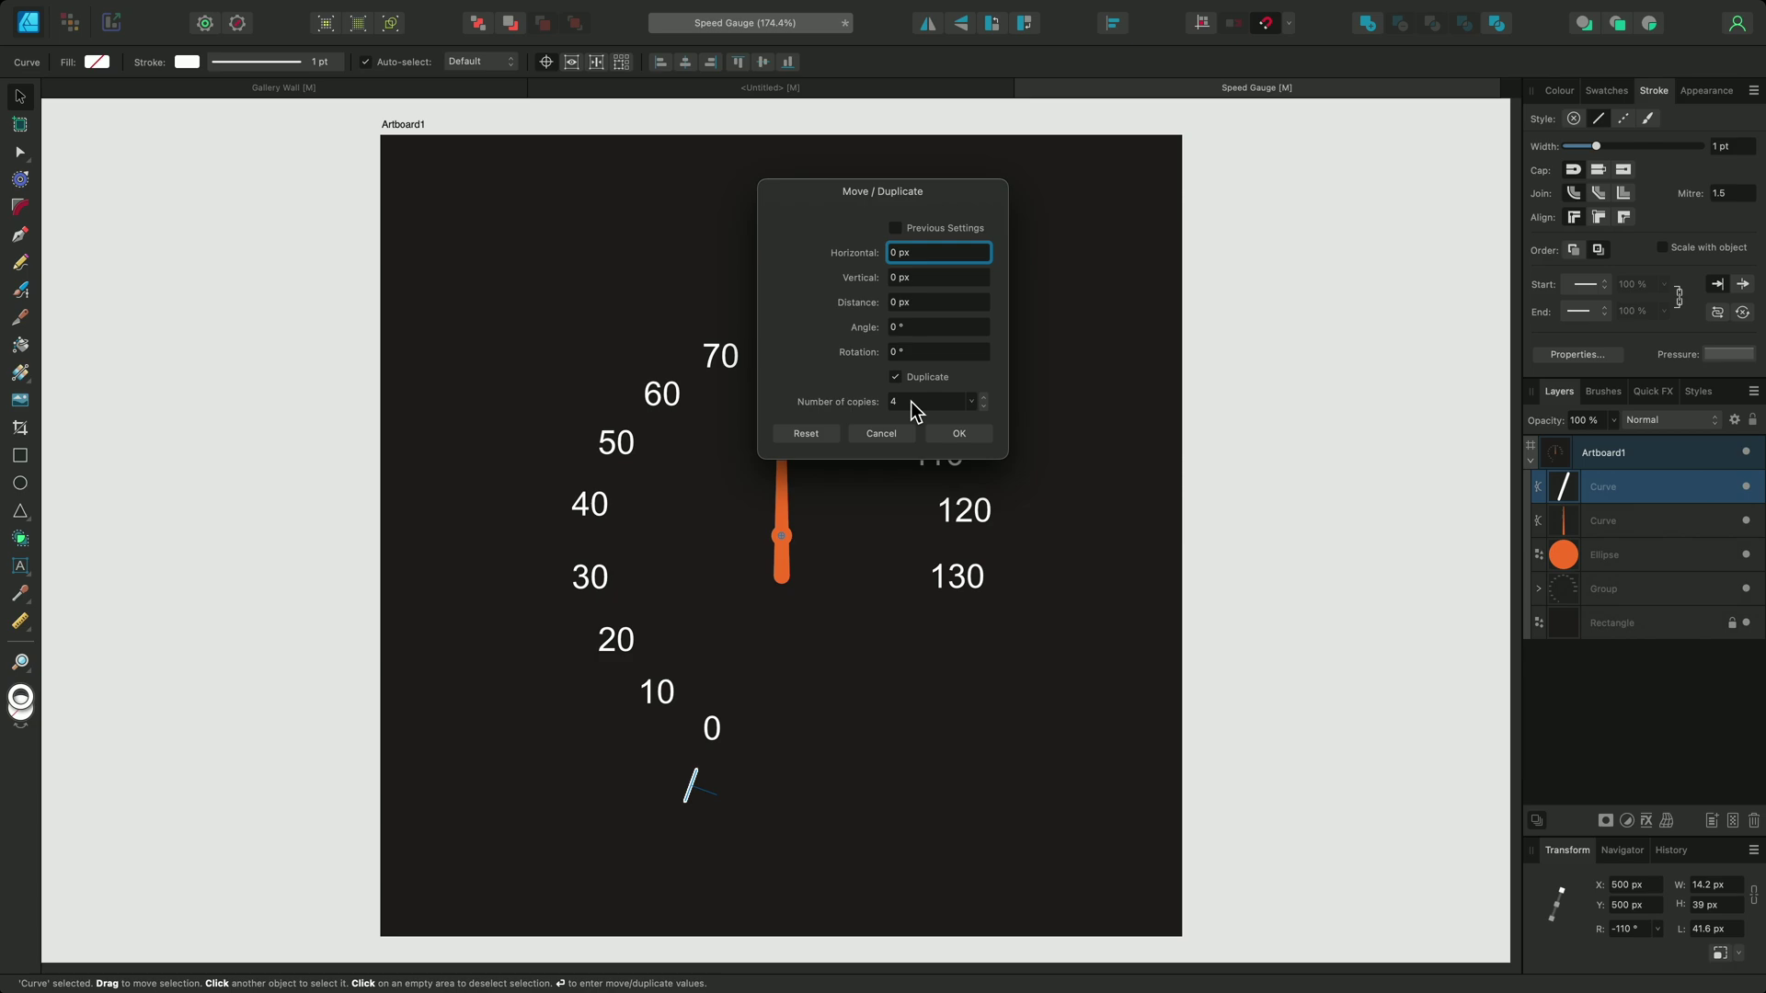
pyautogui.scroll(2, 911, 401)
pyautogui.scroll(-3, 927, 352)
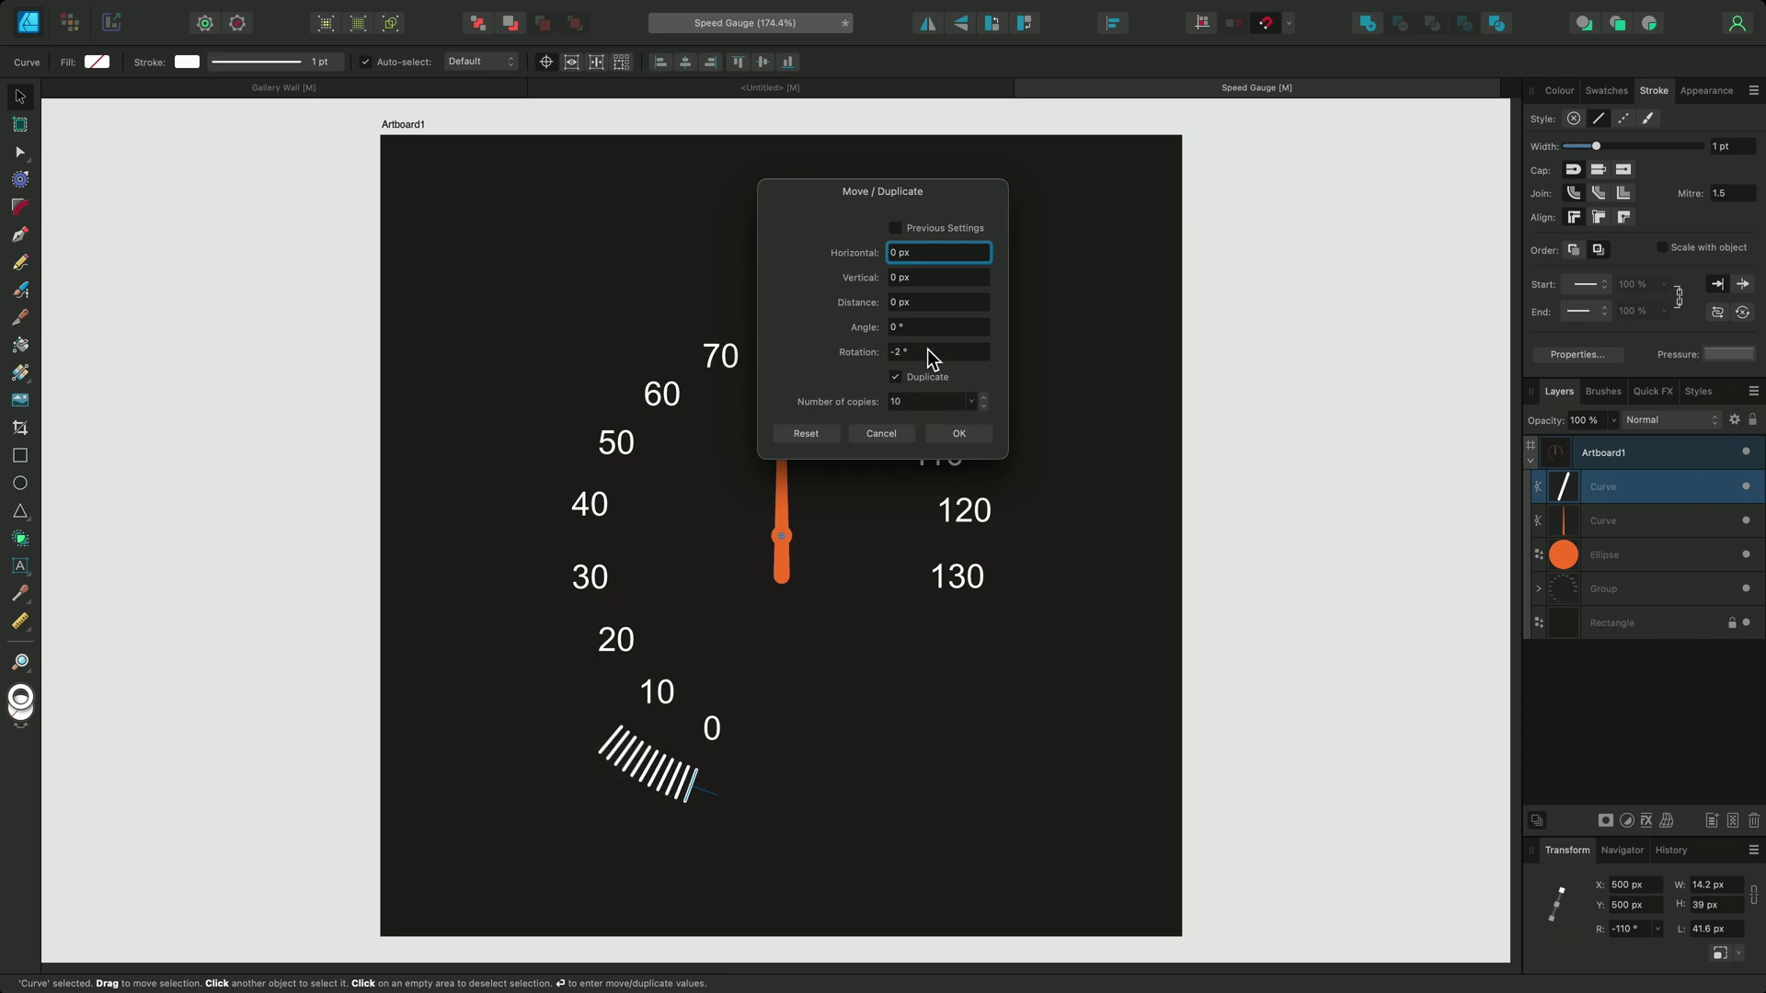
pyautogui.scroll(1, 928, 352)
pyautogui.scroll(7, 933, 401)
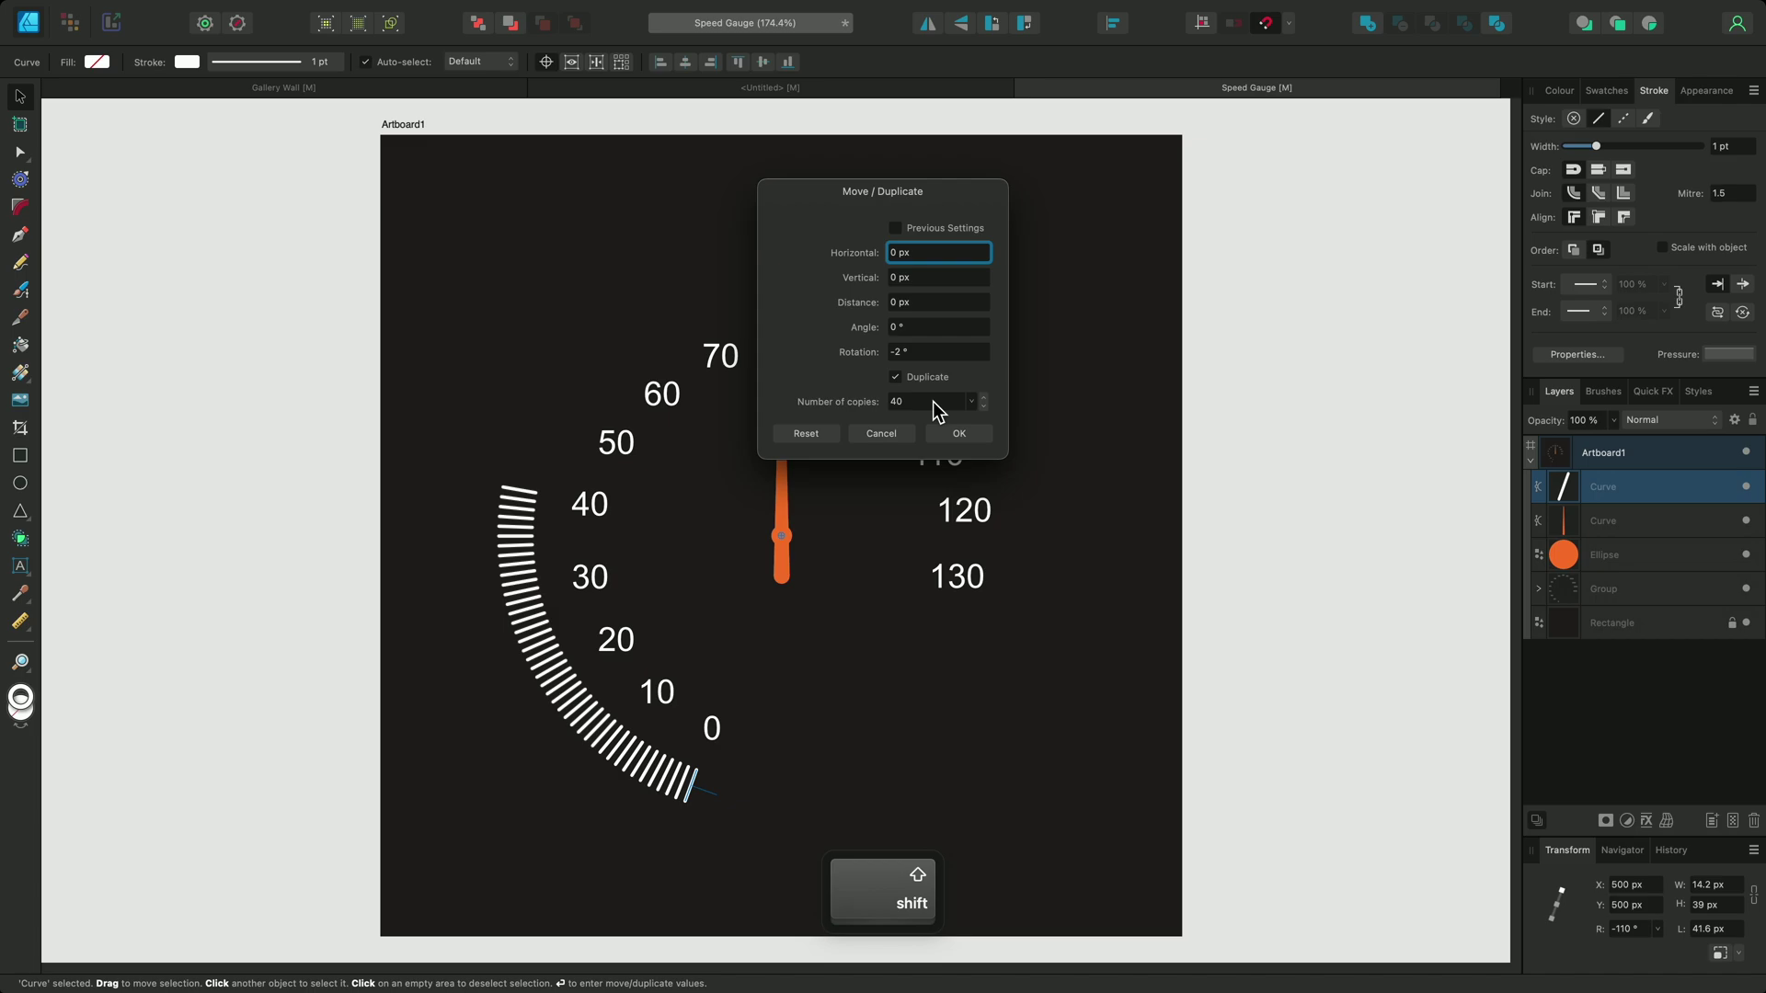
pyautogui.scroll(5, 933, 401)
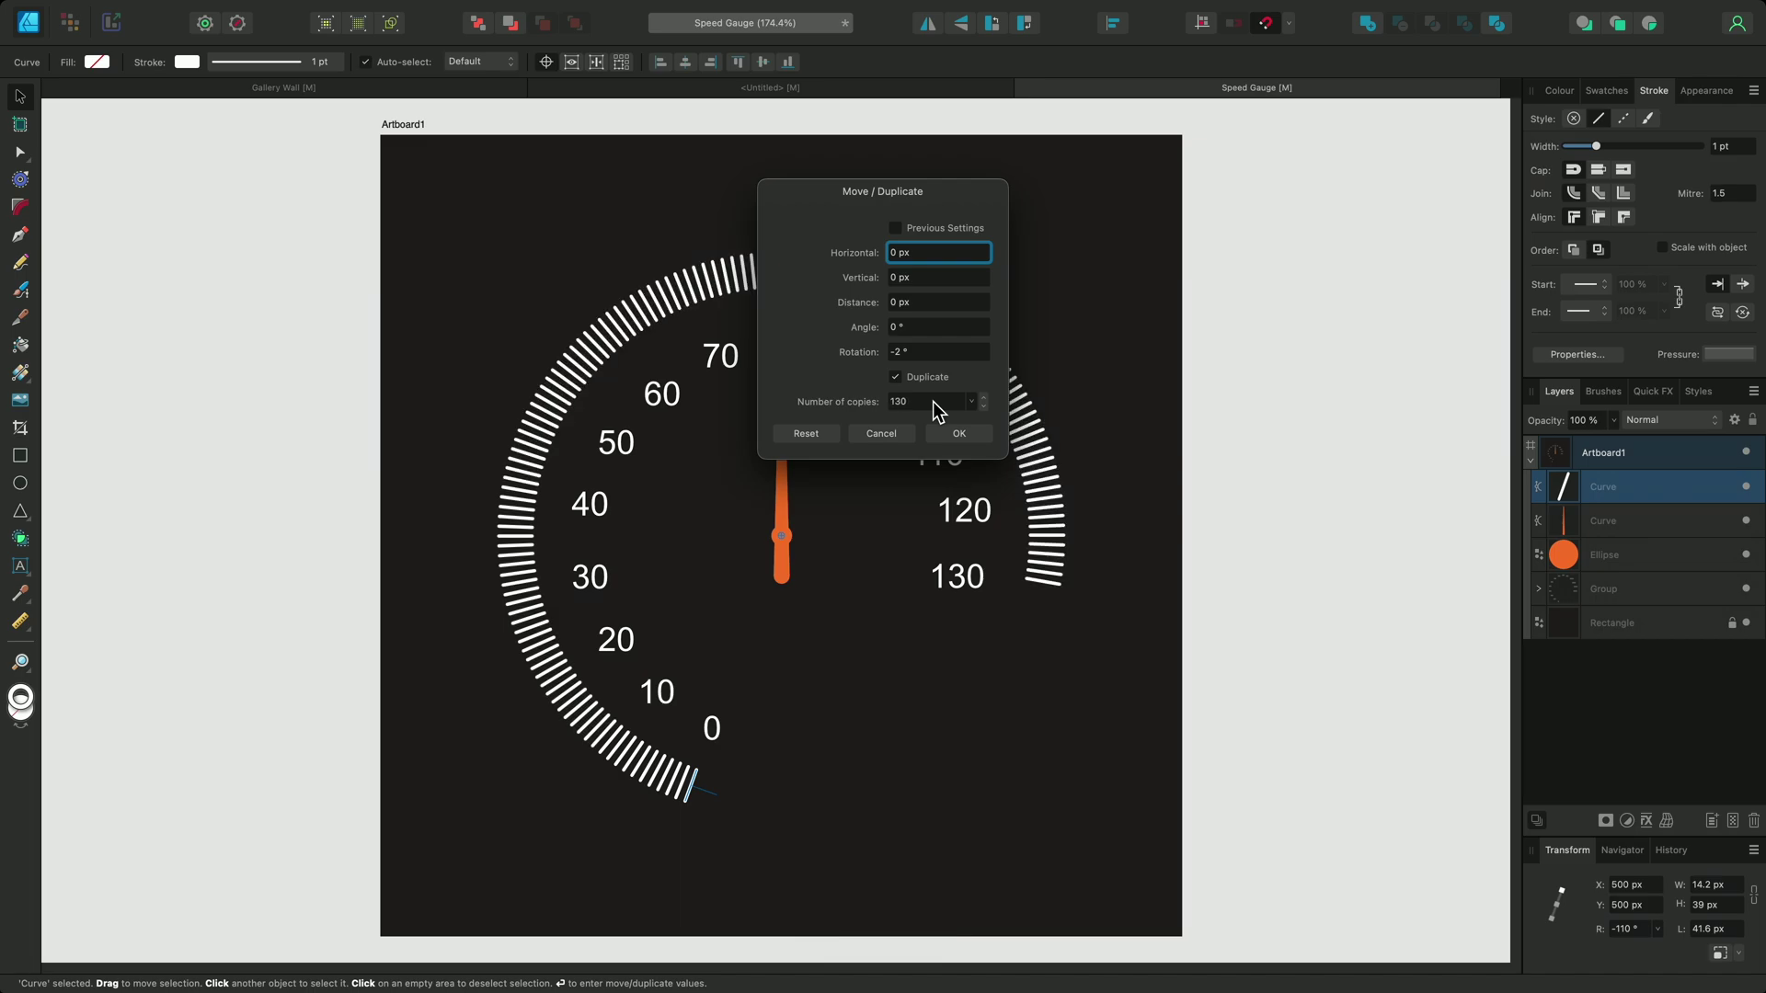
pyautogui.click(944, 433)
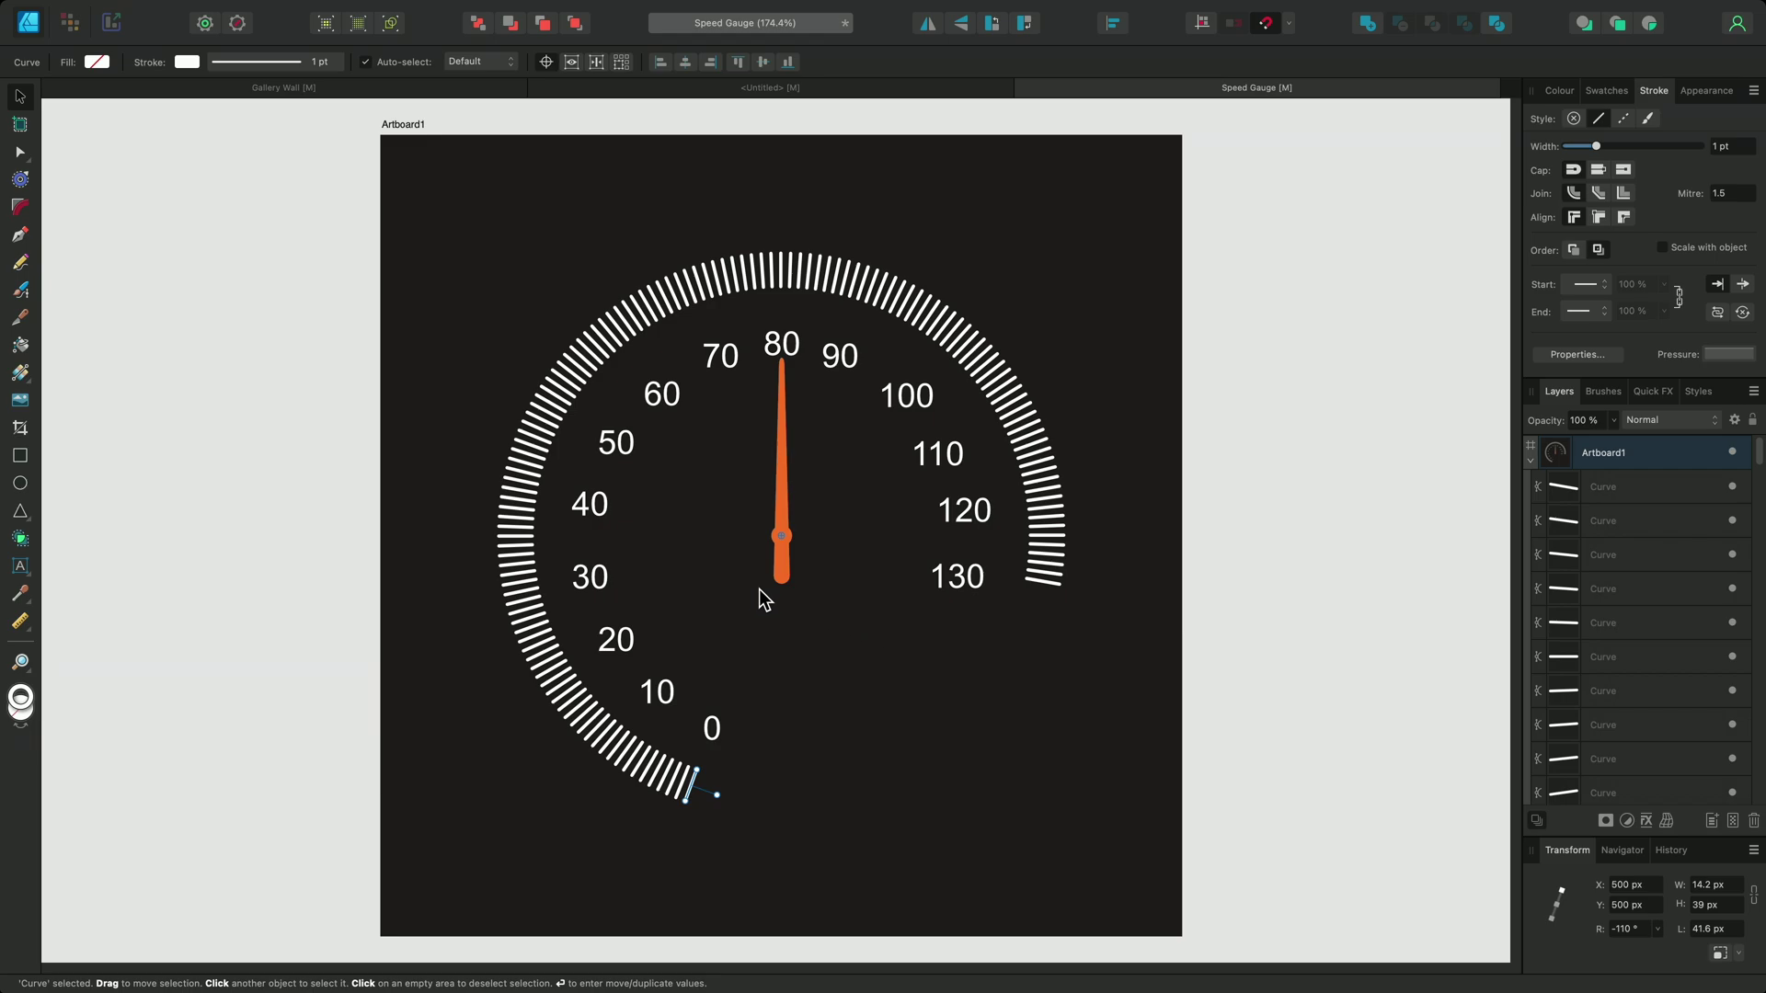
# - Draw a longer vertical tick, pivot it on the needle centre, and rotate it -20° to 0
pyautogui.click(20, 235)
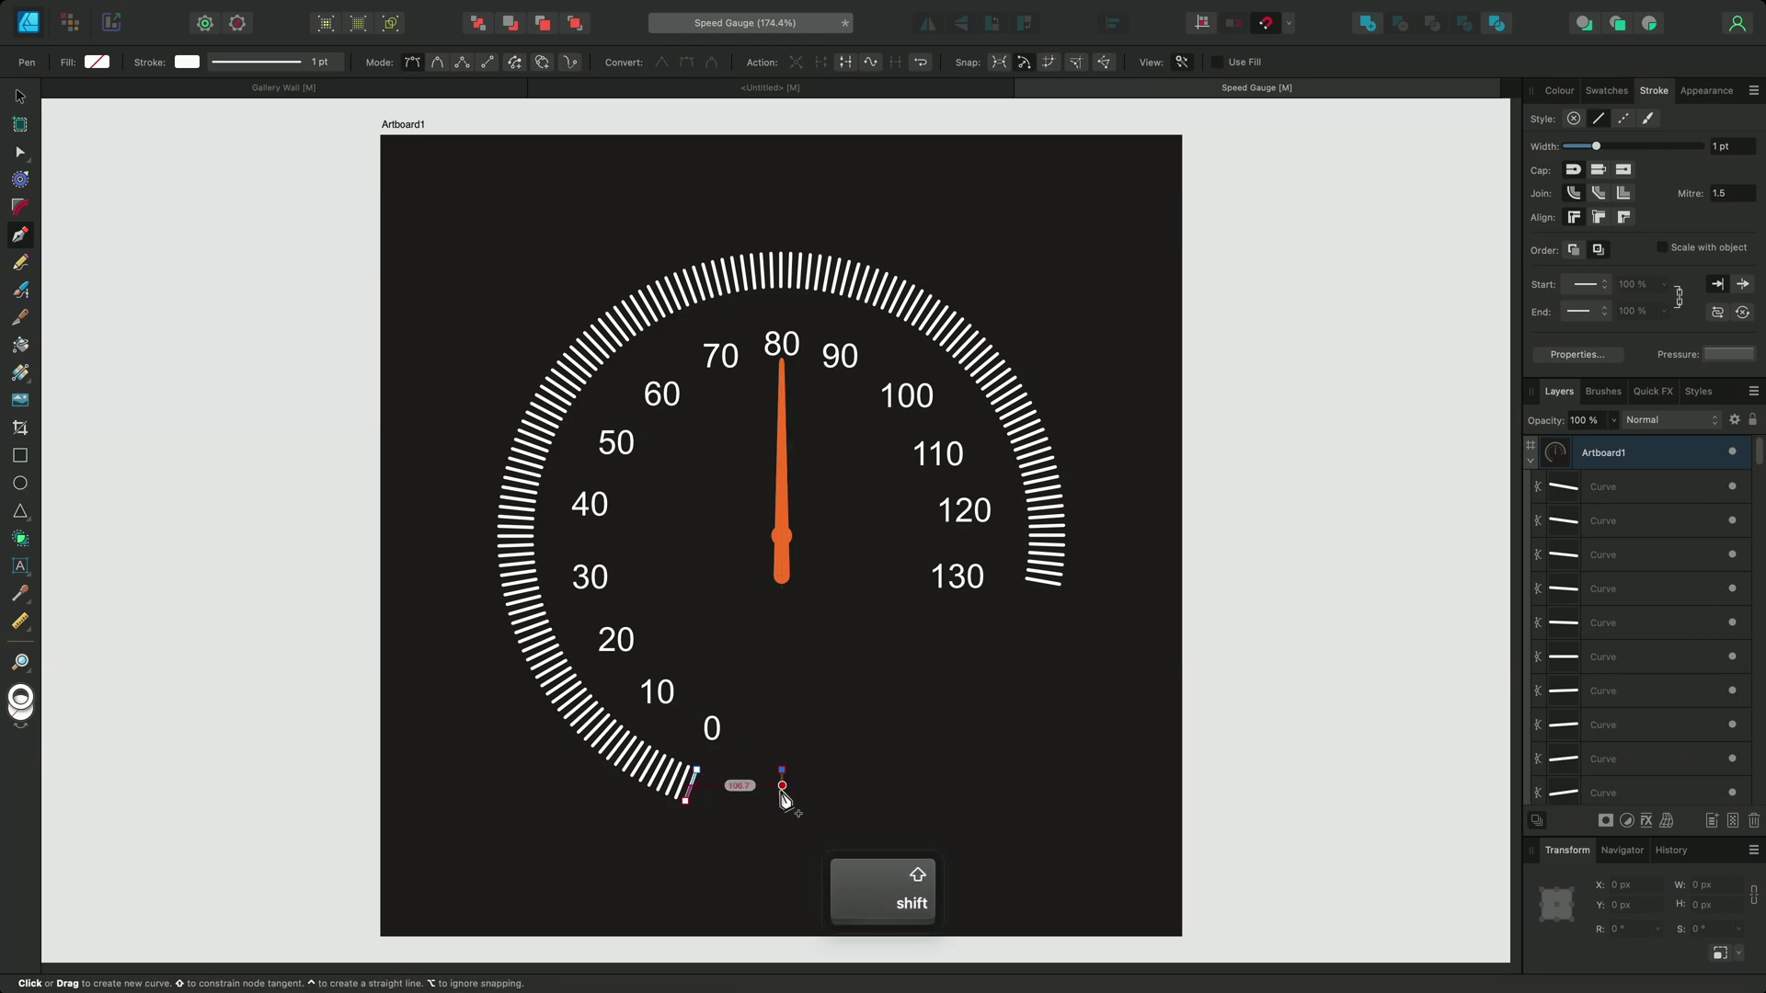
pyautogui.moveTo(782, 810); pyautogui.dragTo(782, 768)
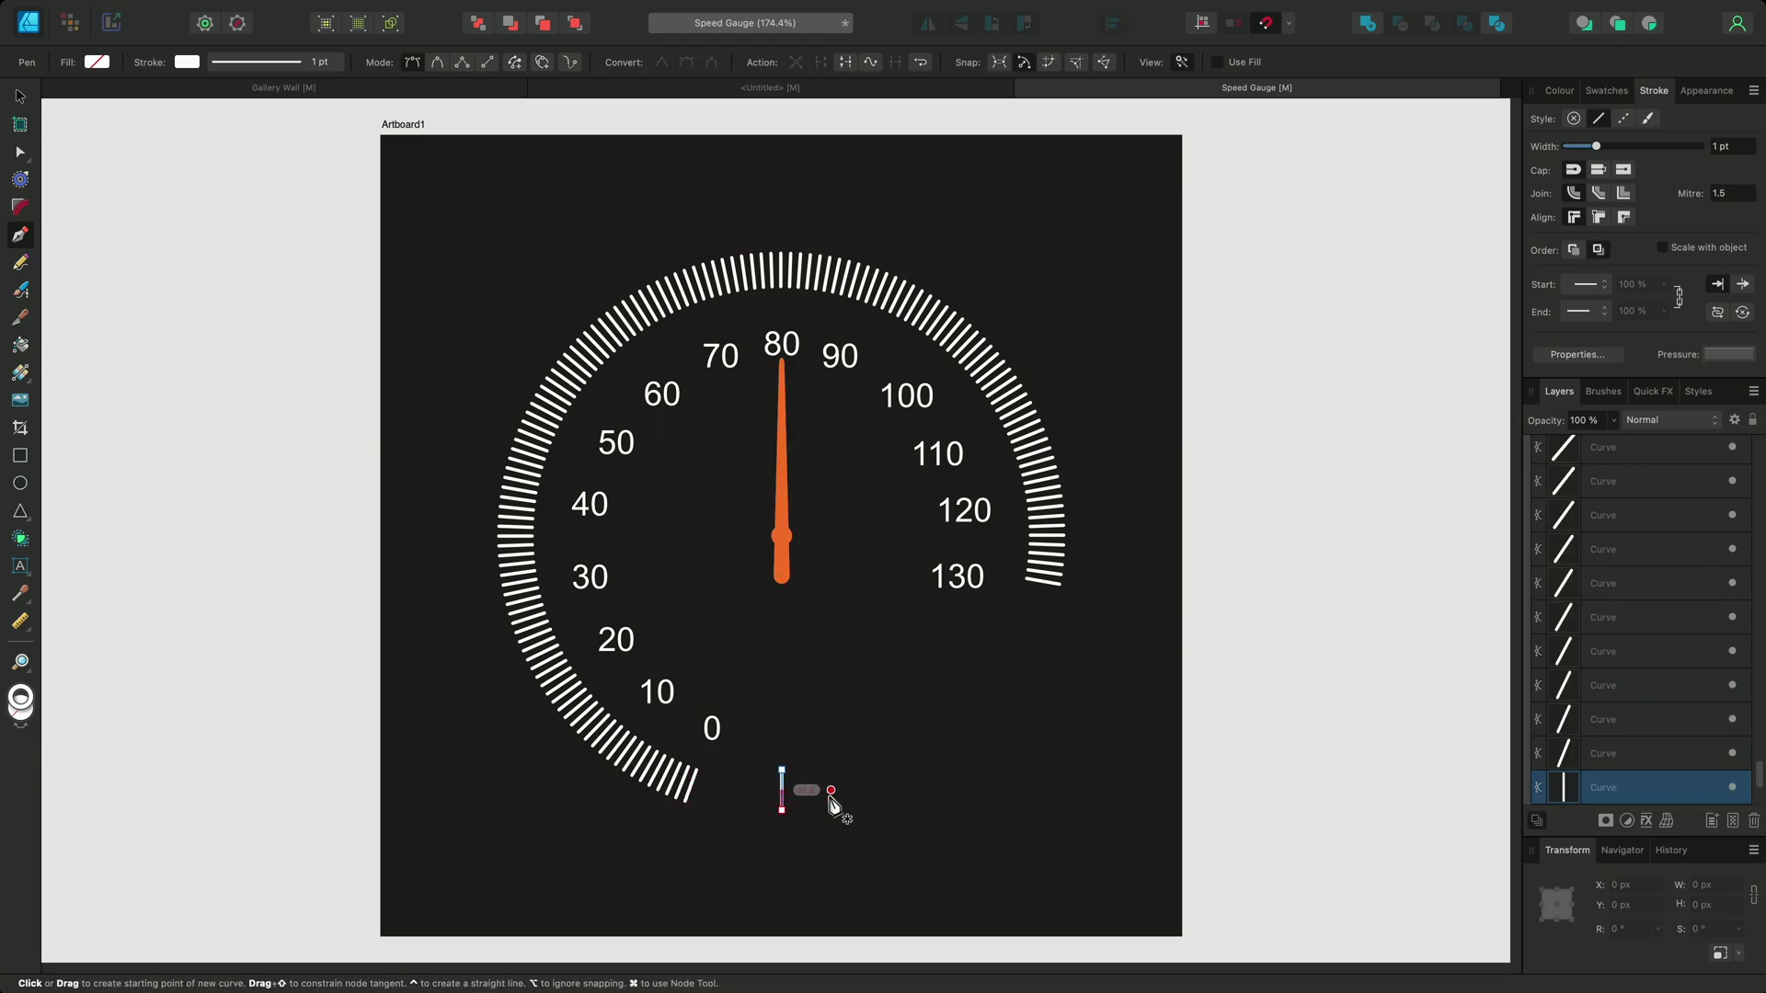
pyautogui.press('Escape')
pyautogui.press('v')
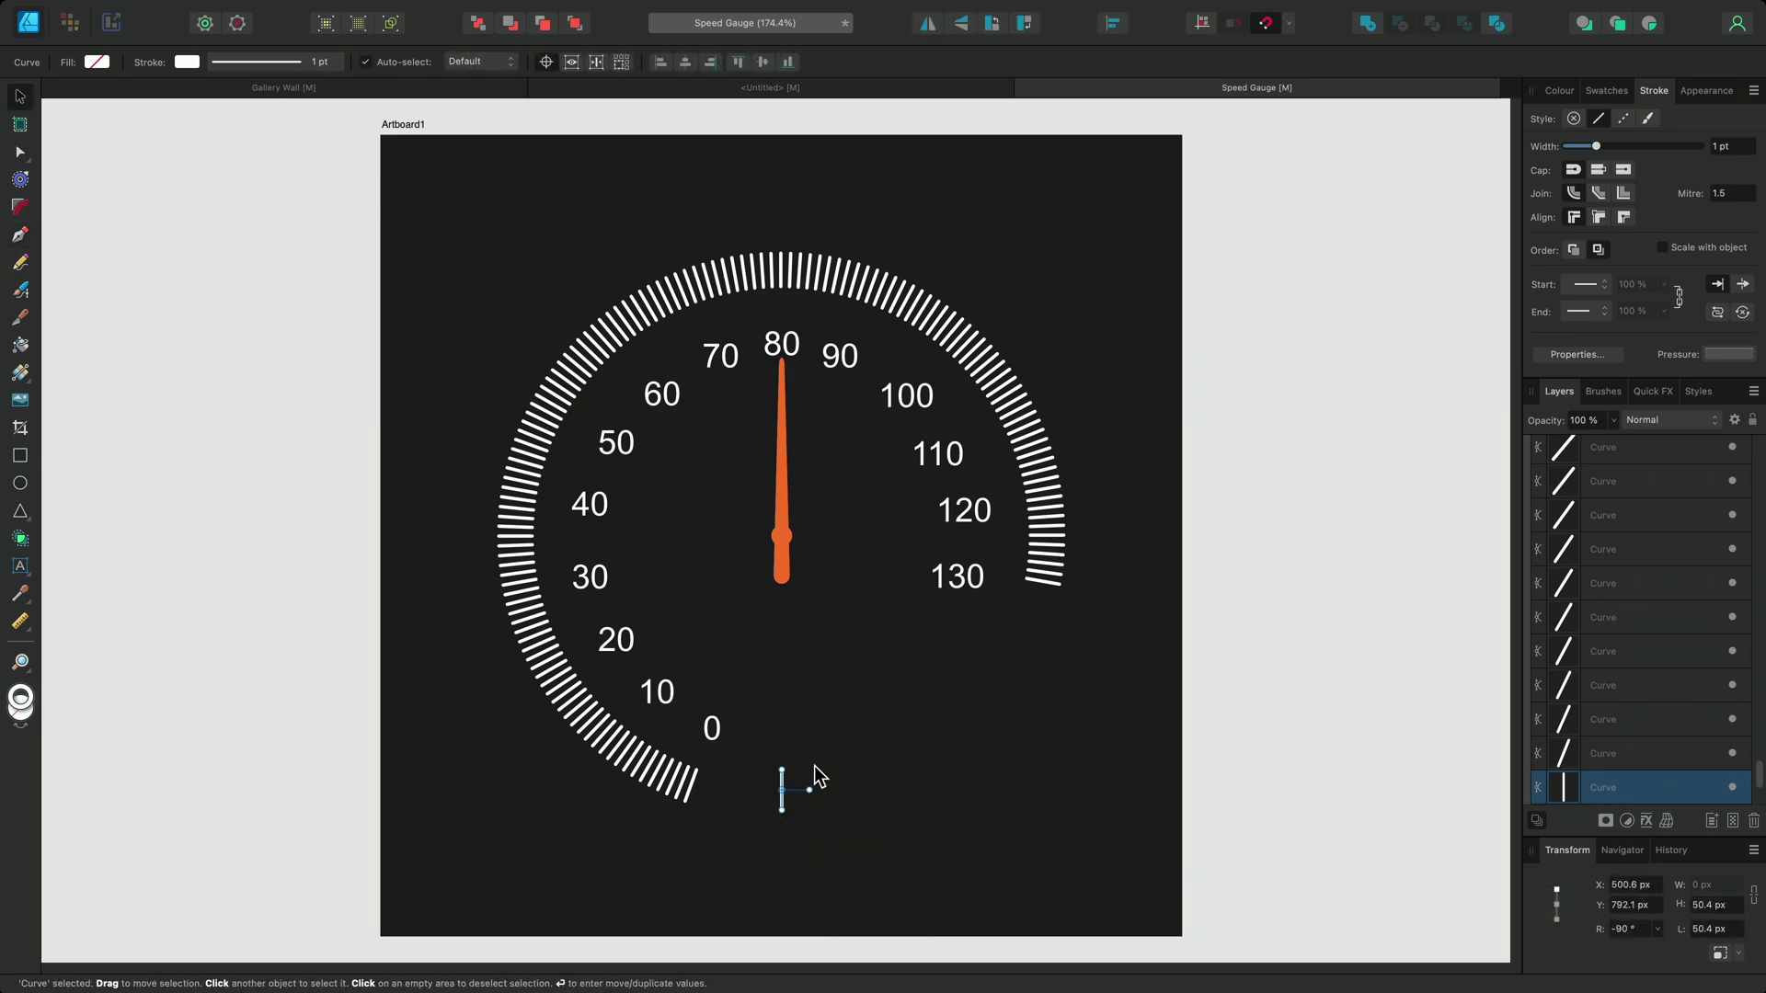
pyautogui.moveTo(810, 789); pyautogui.dragTo(780, 535)
pyautogui.press('Return')
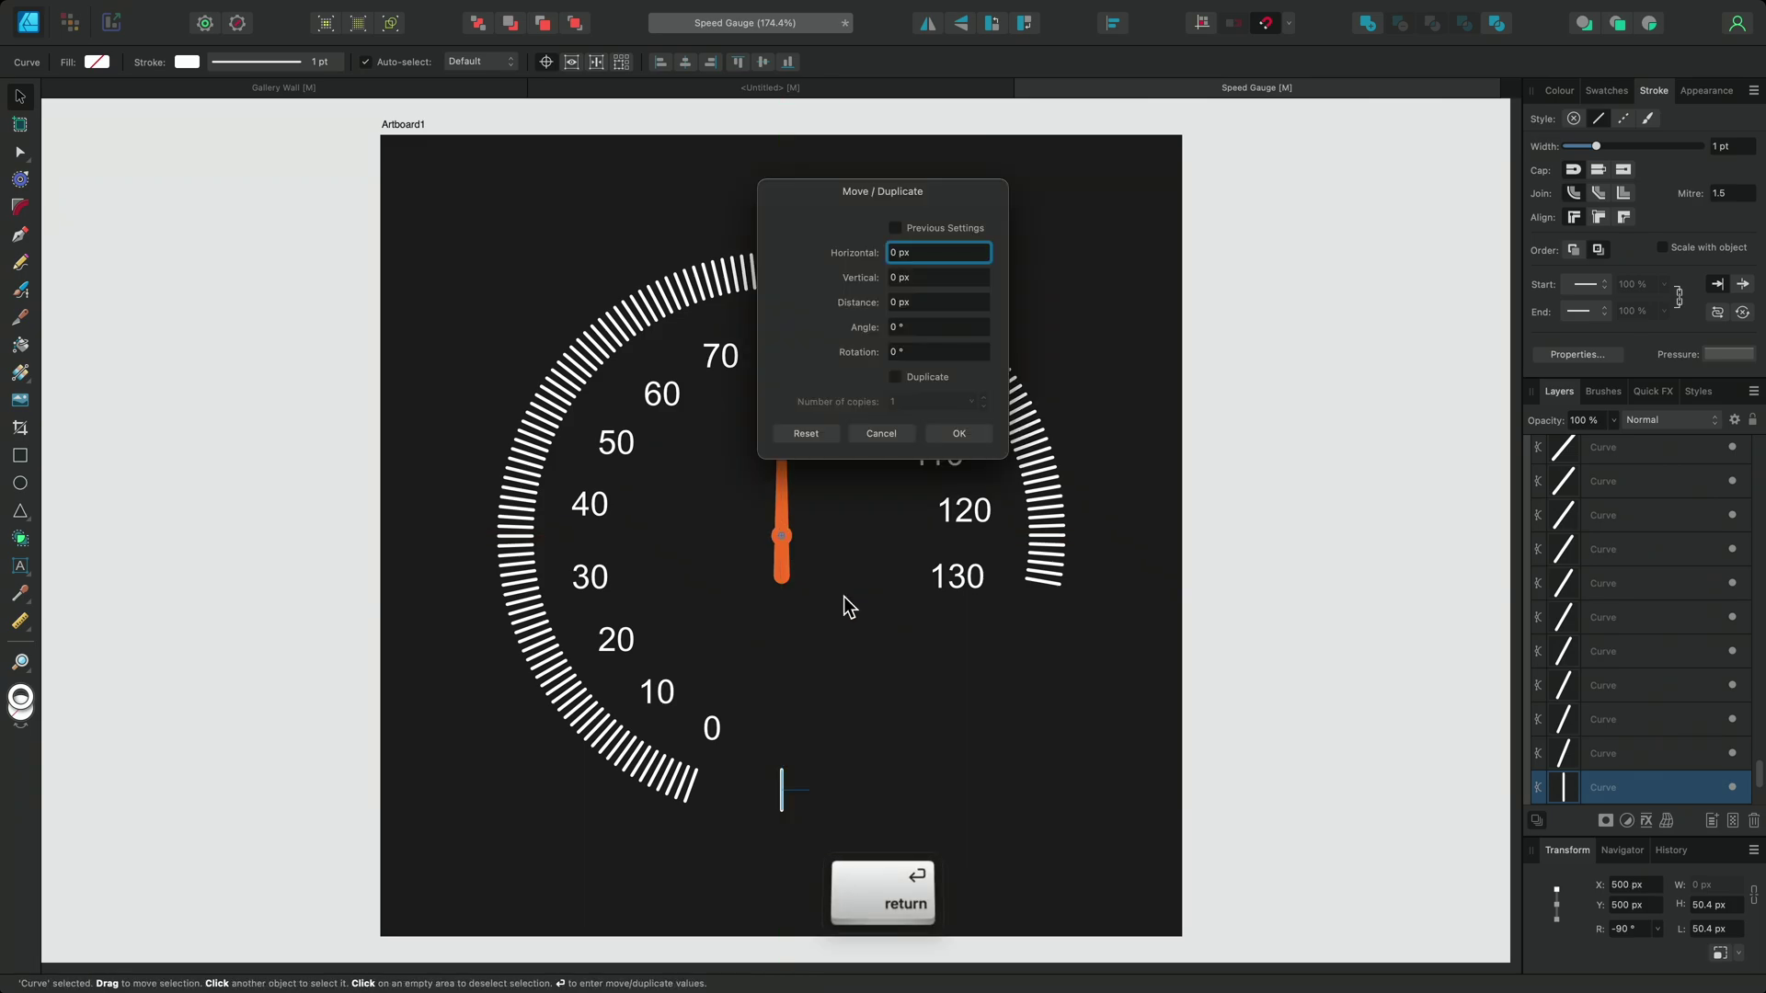
pyautogui.click(901, 353)
pyautogui.write('-20')
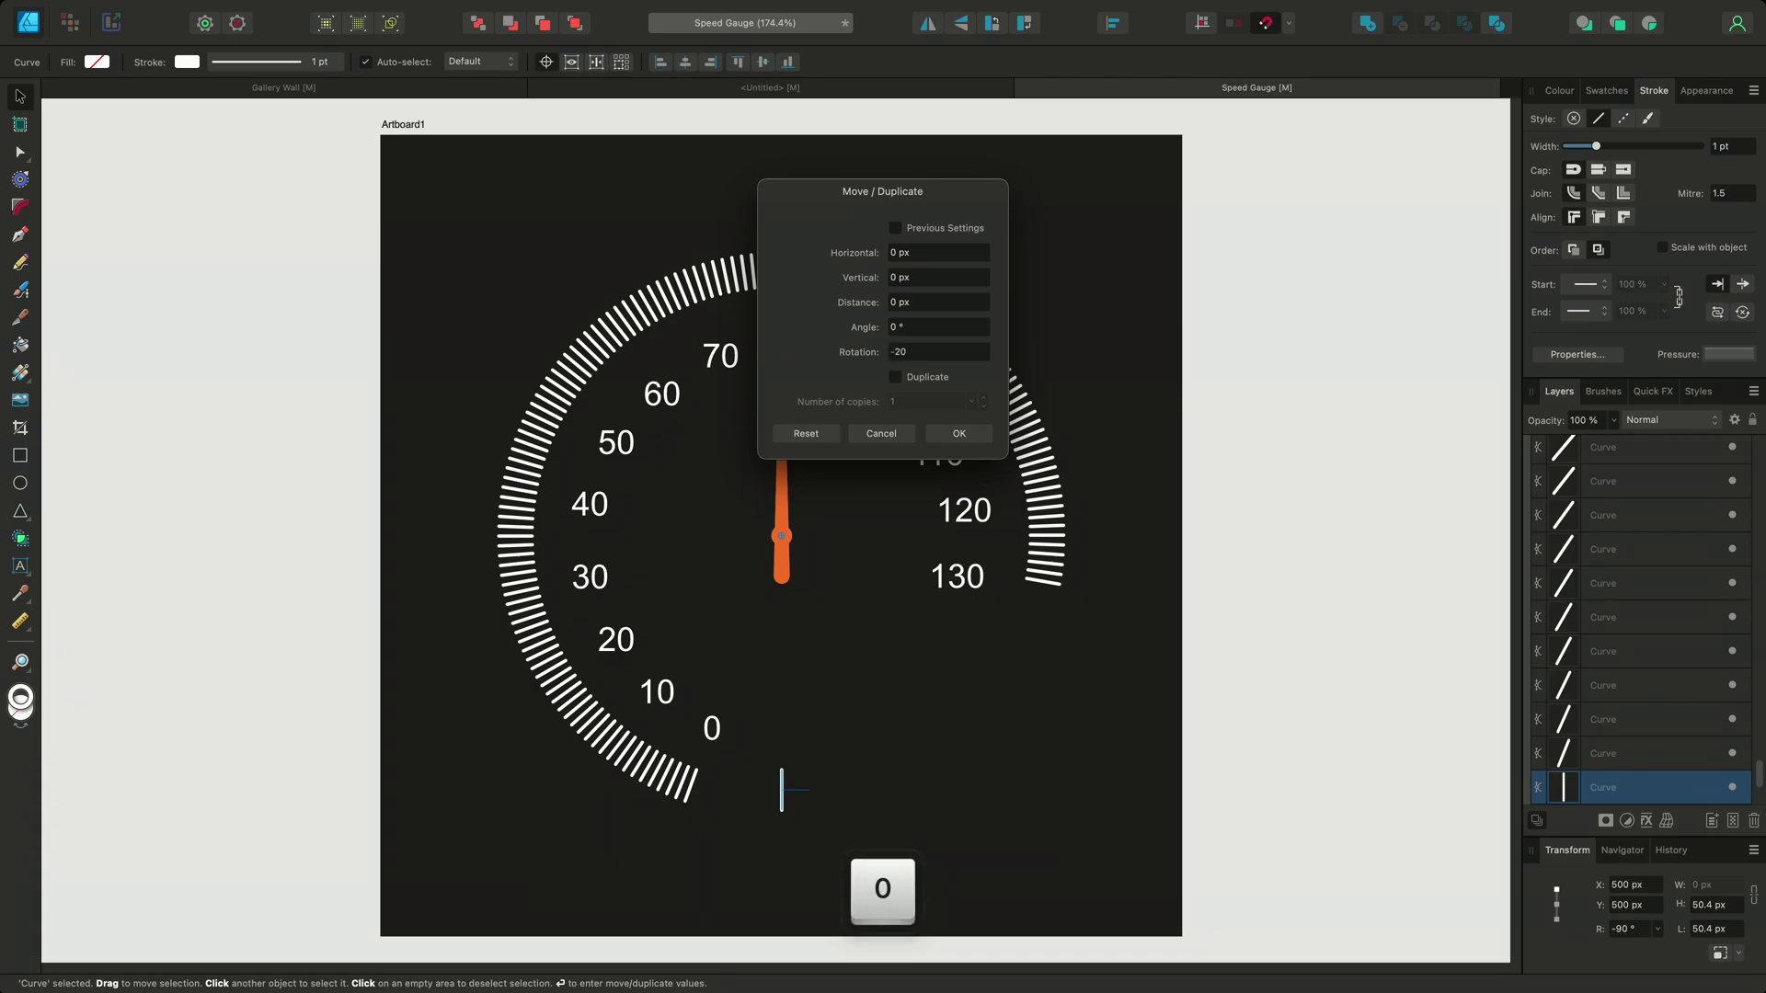
pyautogui.press('Return')
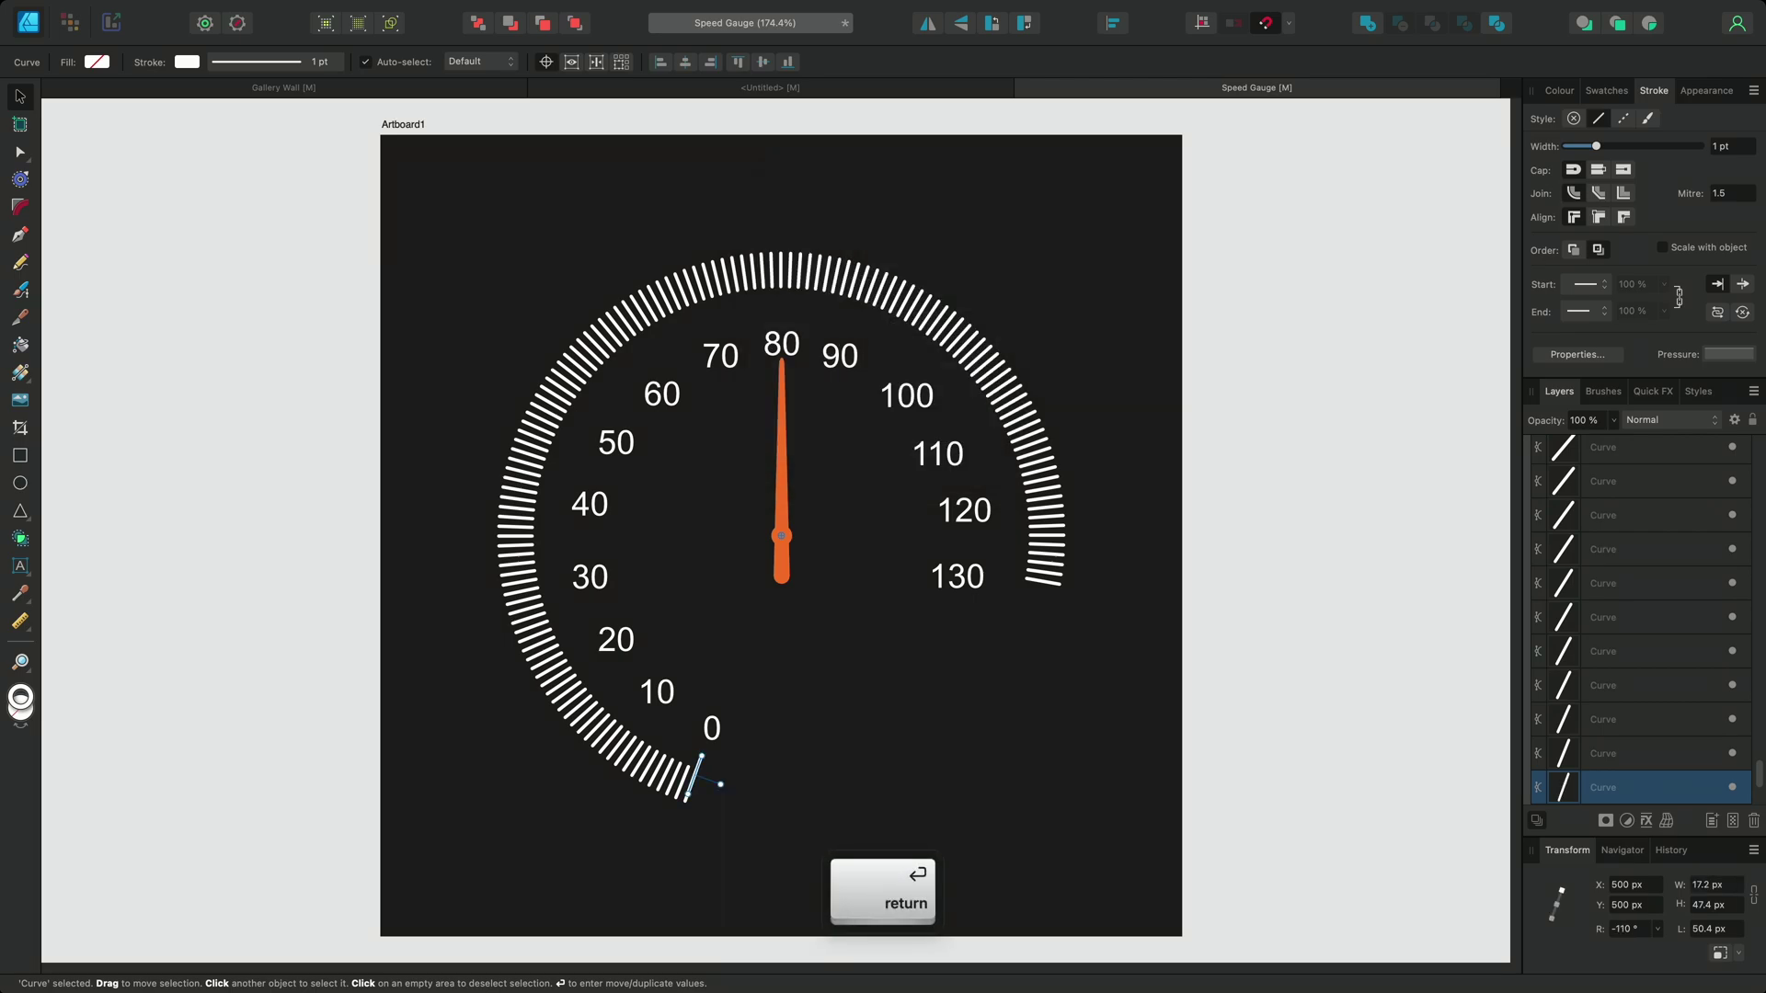
# - Set Move/Duplicate to make copies rotated -20° each, one per number up to 130
pyautogui.press('Return')
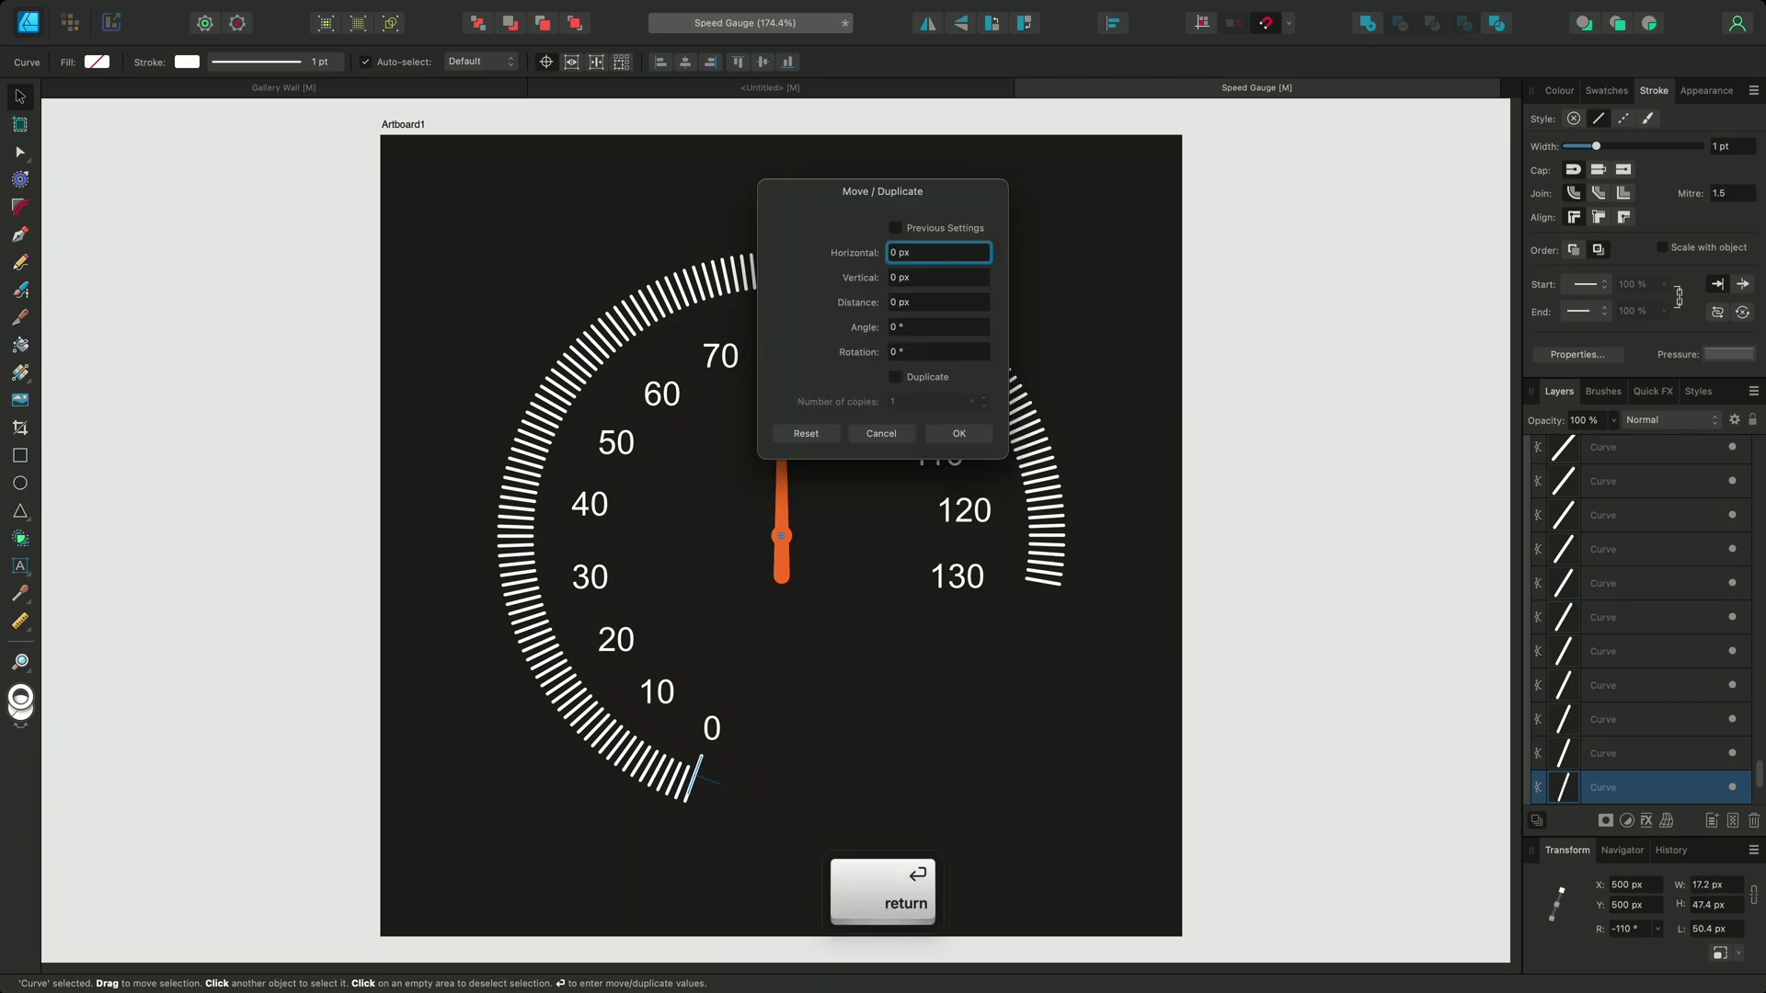
pyautogui.click(897, 378)
pyautogui.click(910, 352)
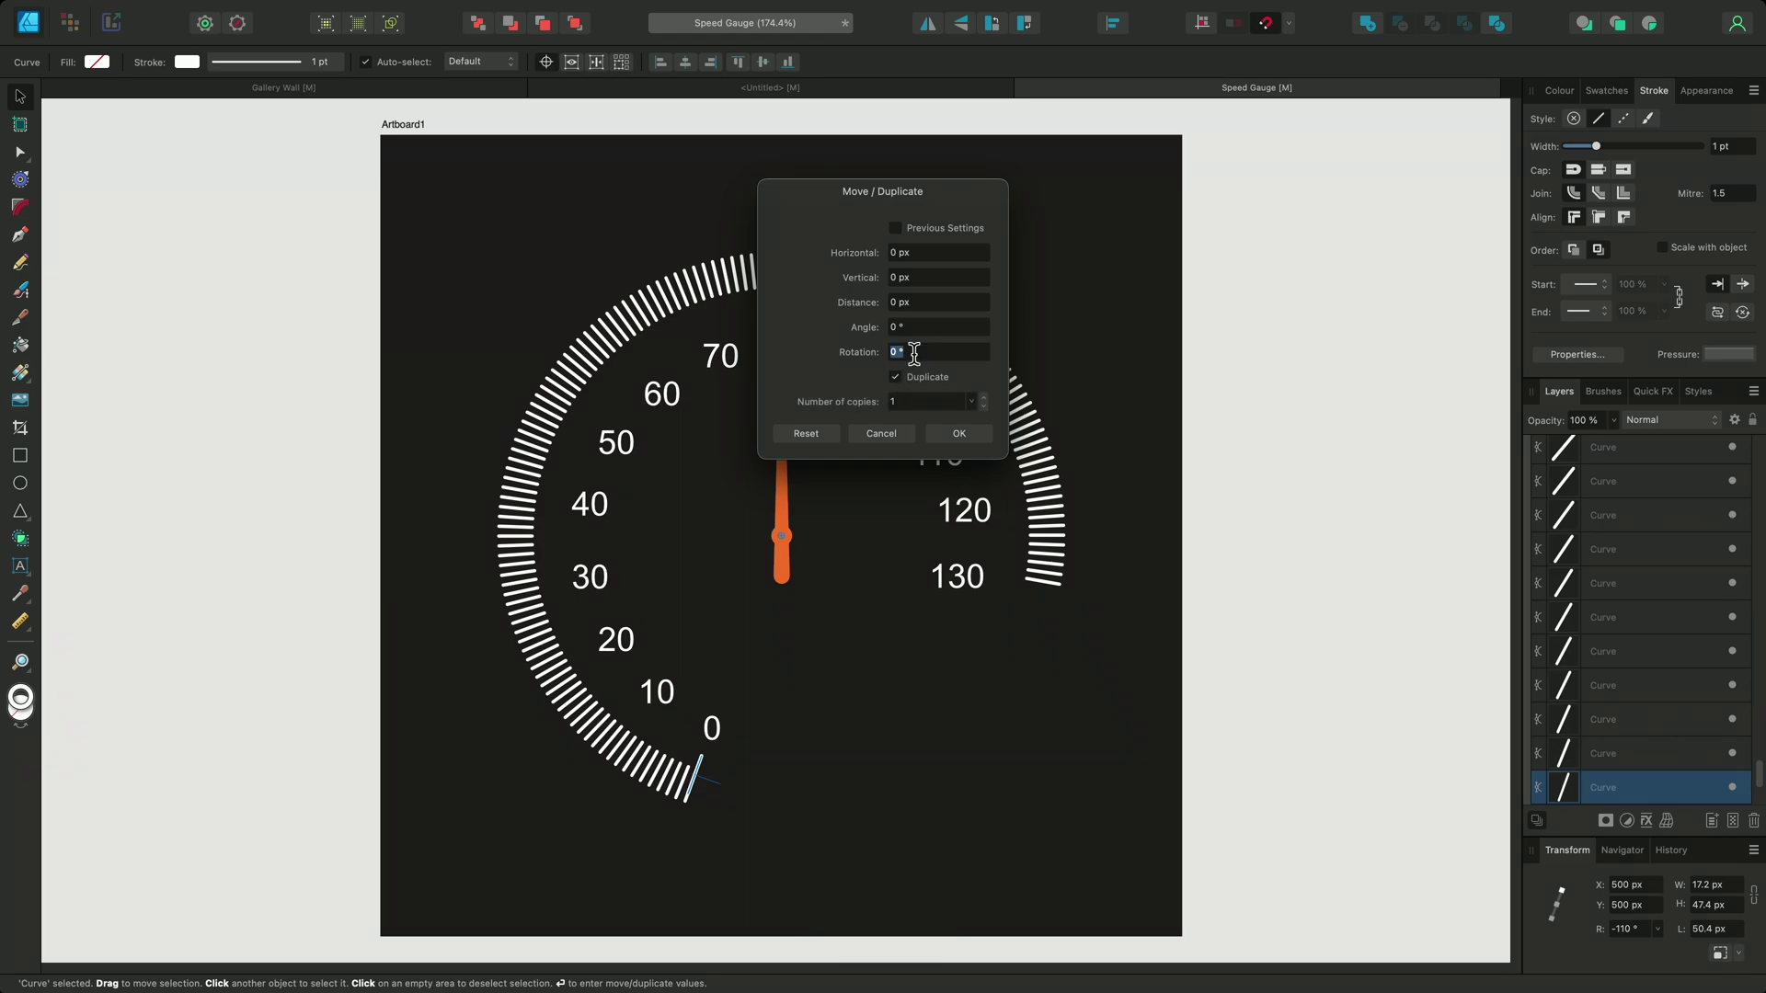
pyautogui.write('-20')
pyautogui.press('Return')
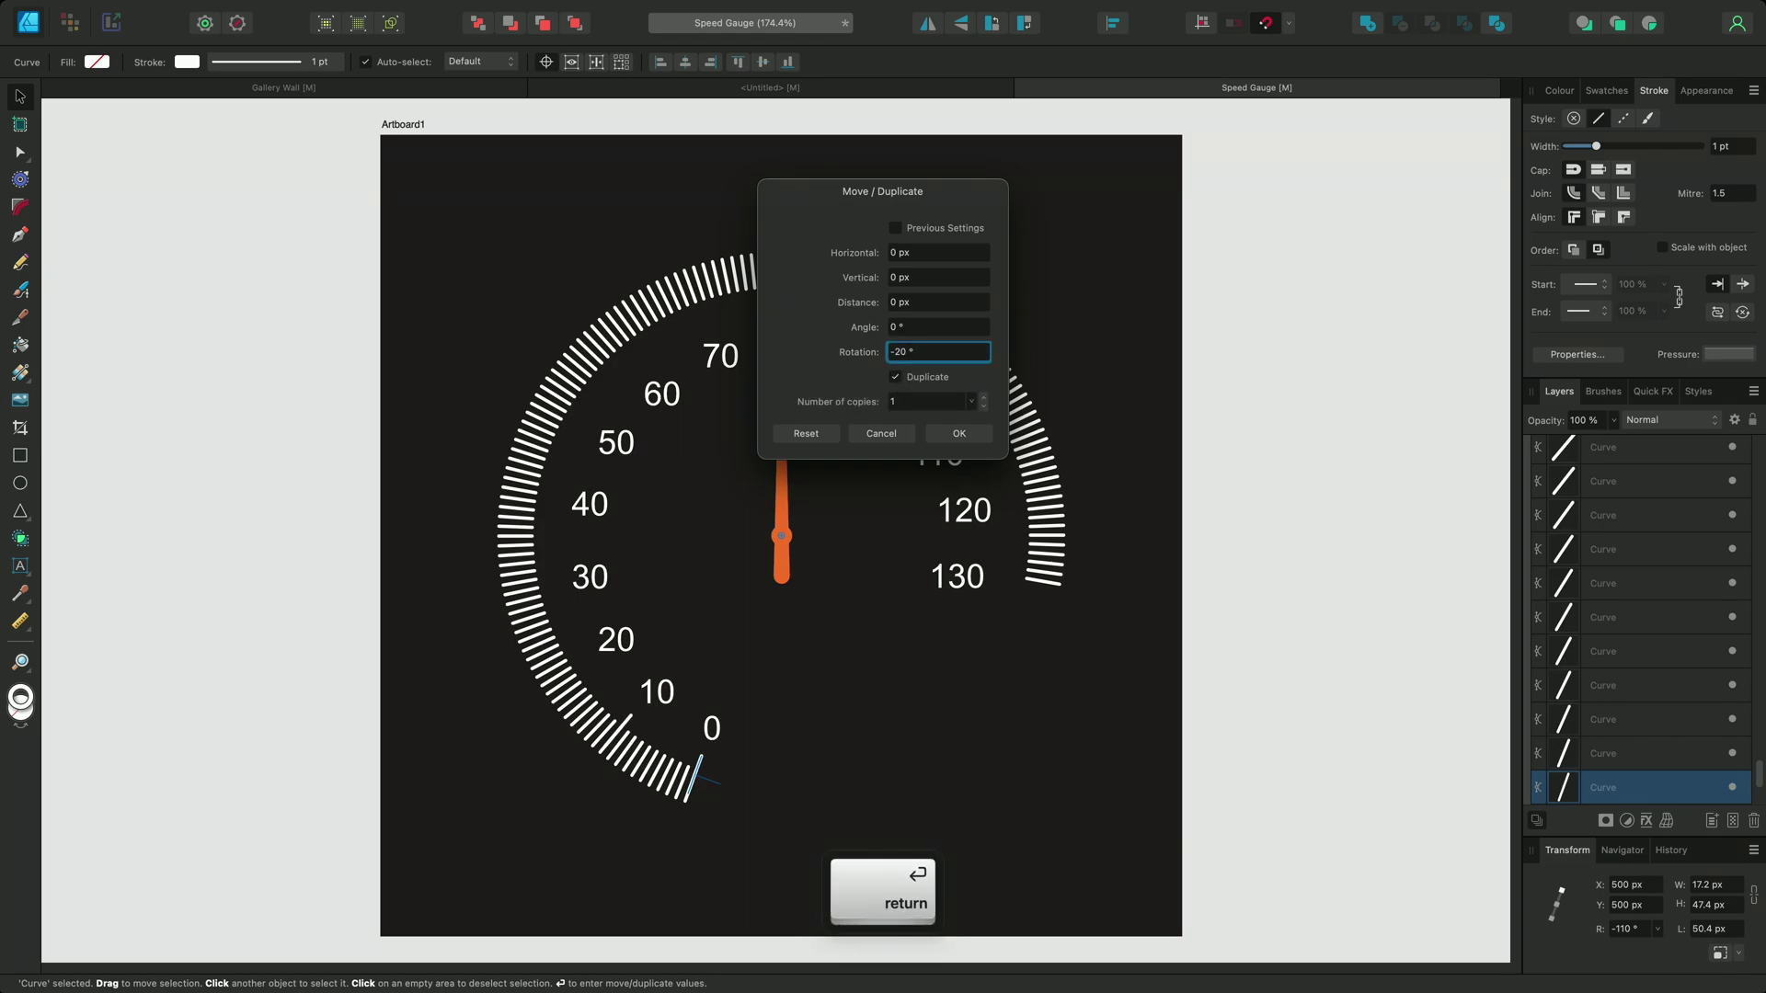
pyautogui.scroll(6, 918, 398)
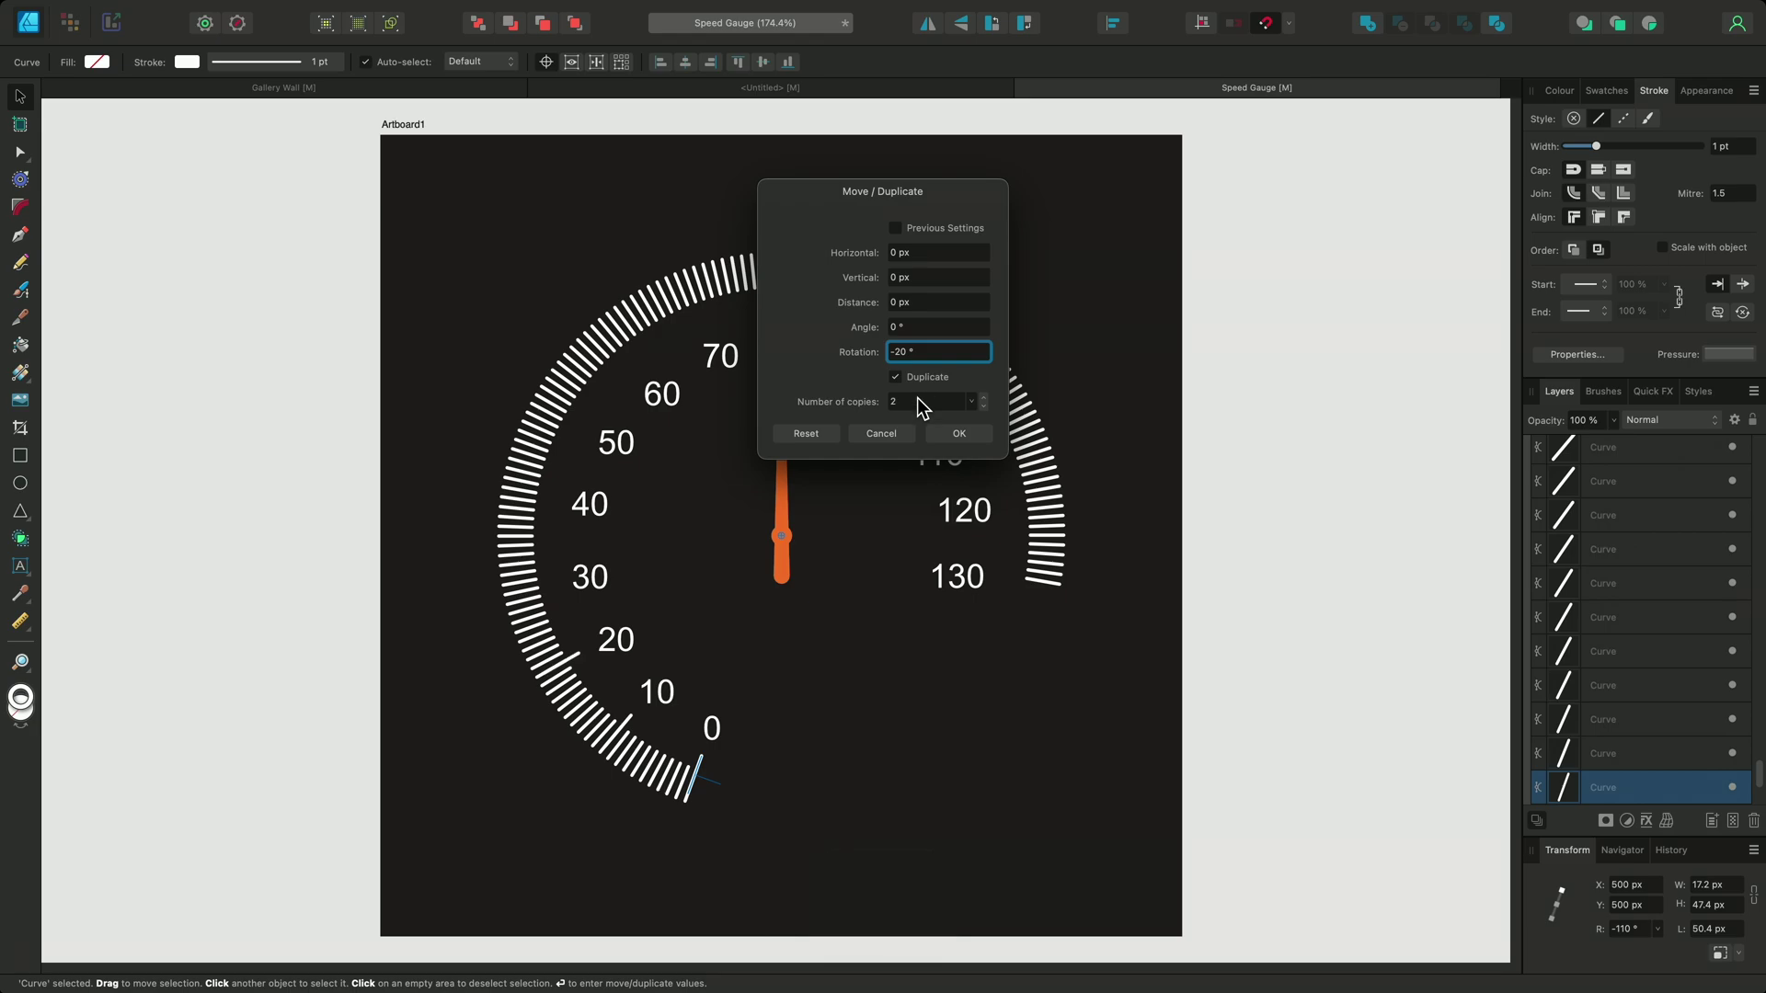
pyautogui.scroll(3, 918, 397)
# - Create the major ticks, then colour the ticks from 100 to 130 red (FF0039)
pyautogui.click(957, 431)
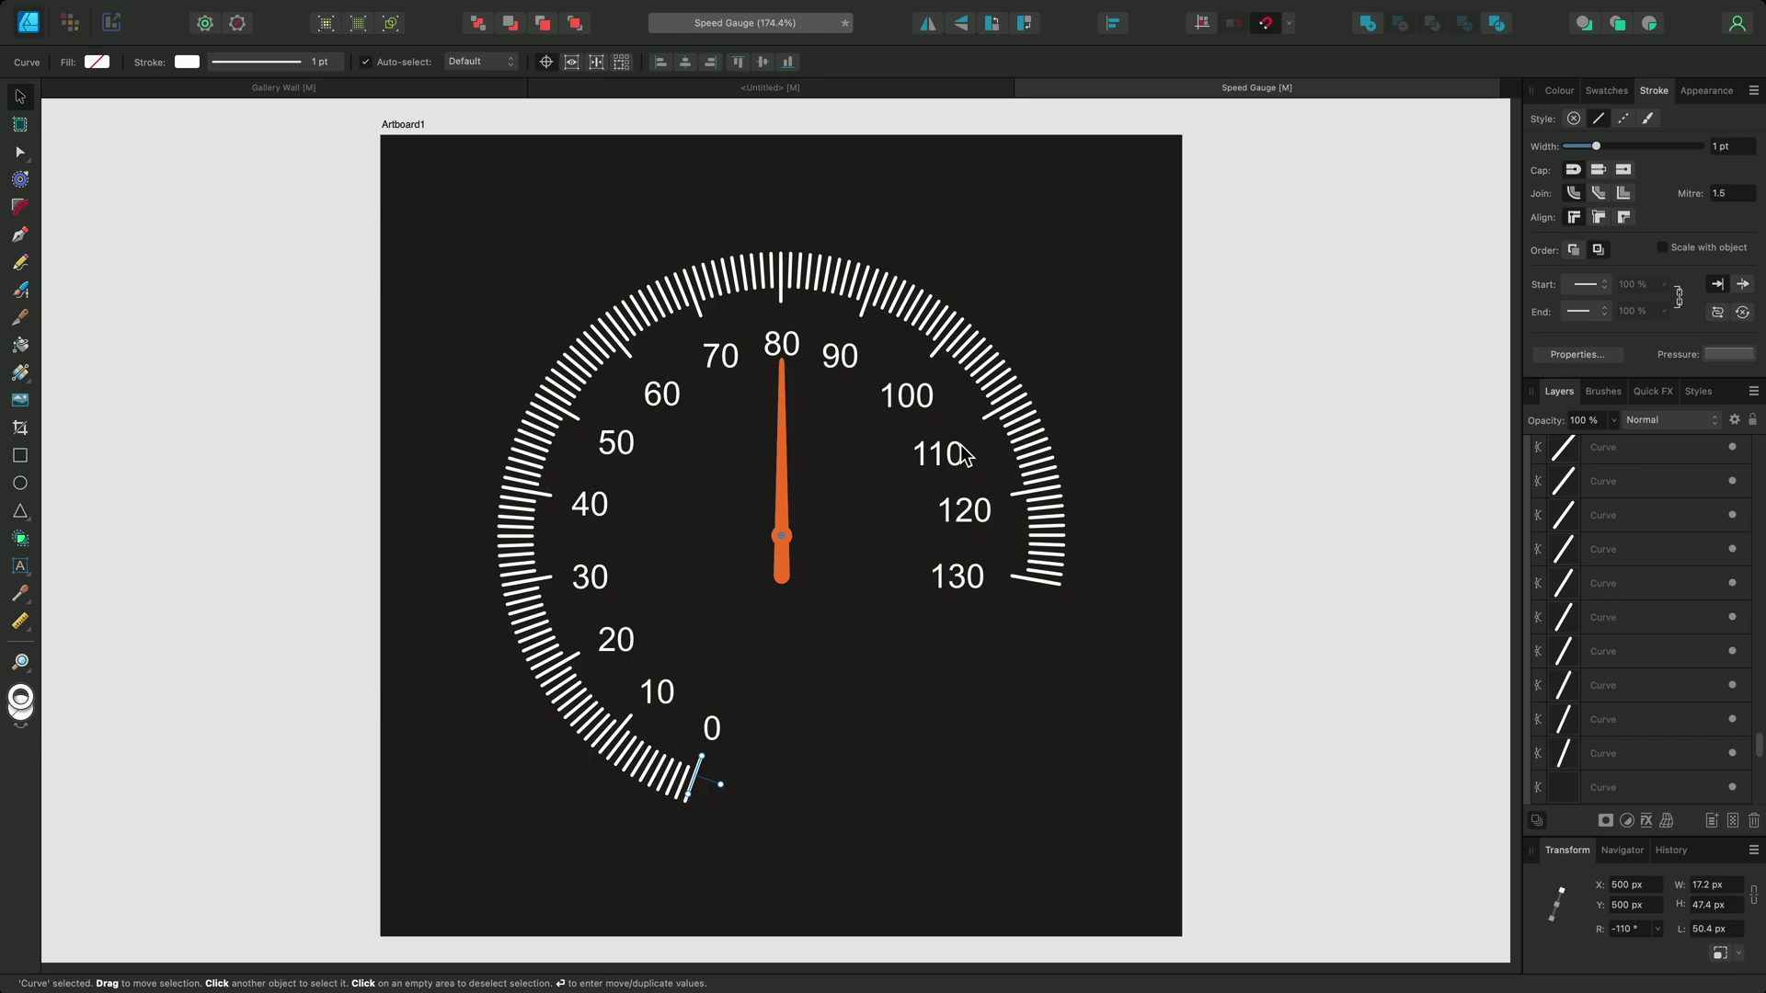
pyautogui.moveTo(1125, 609); pyautogui.dragTo(872, 314)
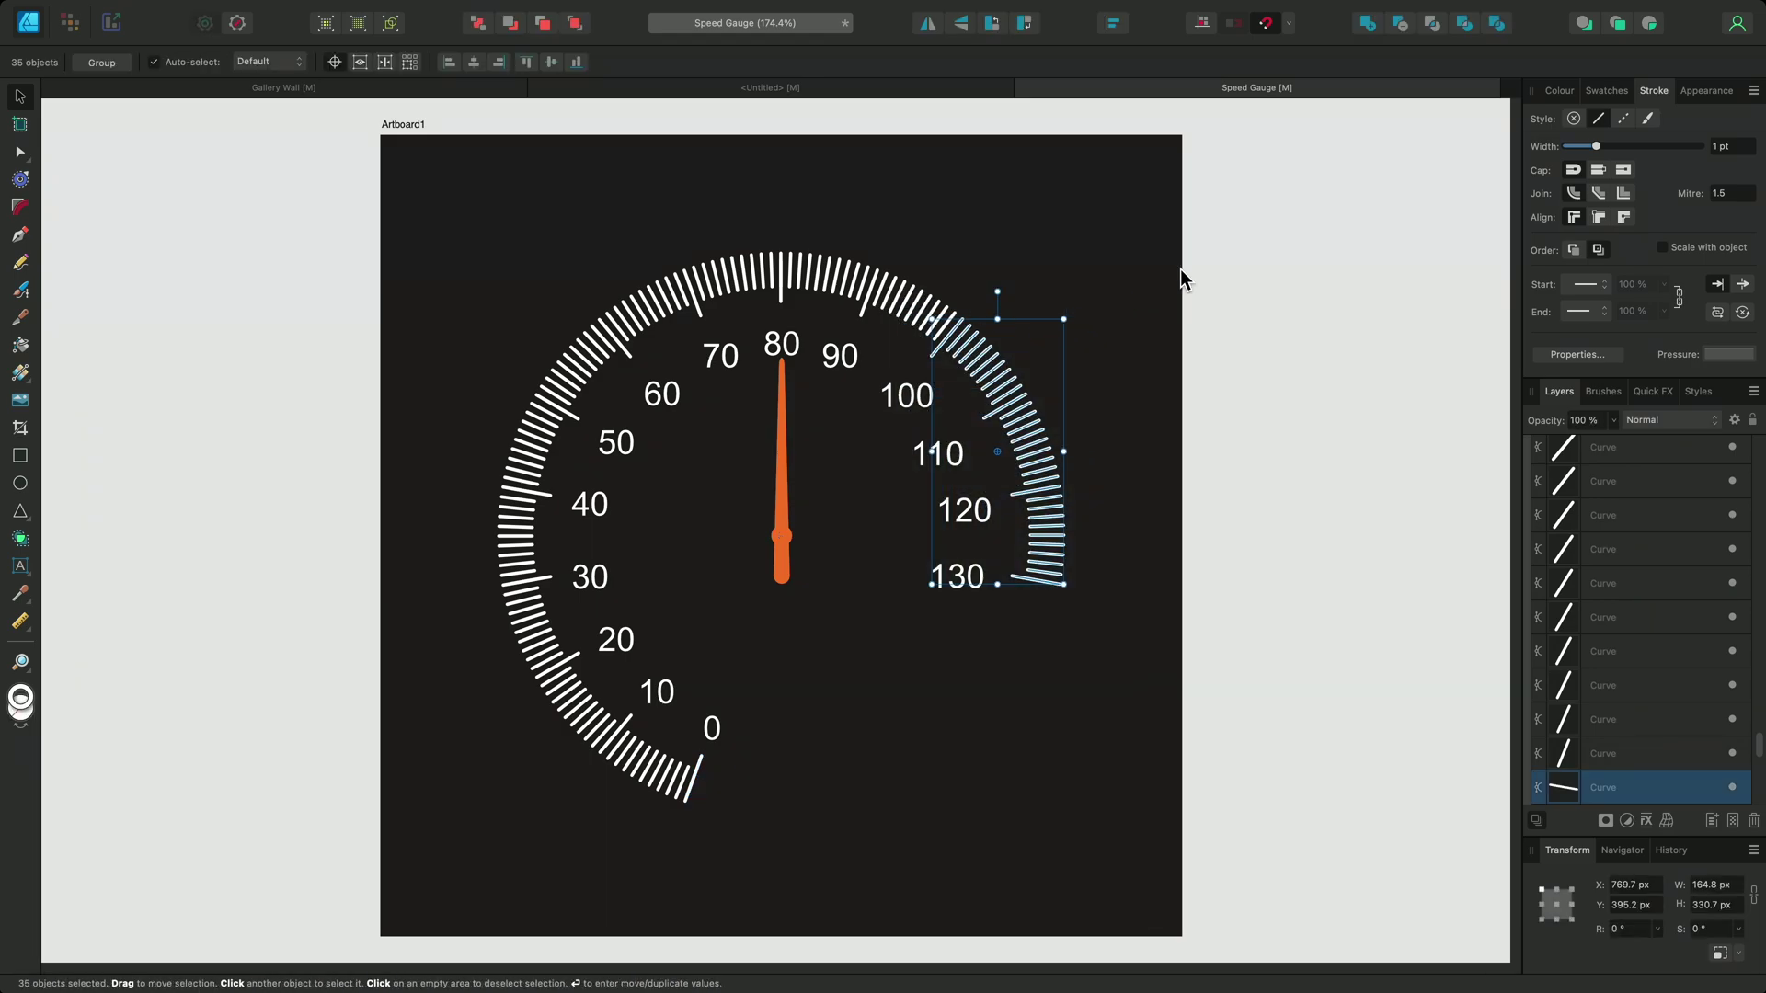
pyautogui.click(1559, 90)
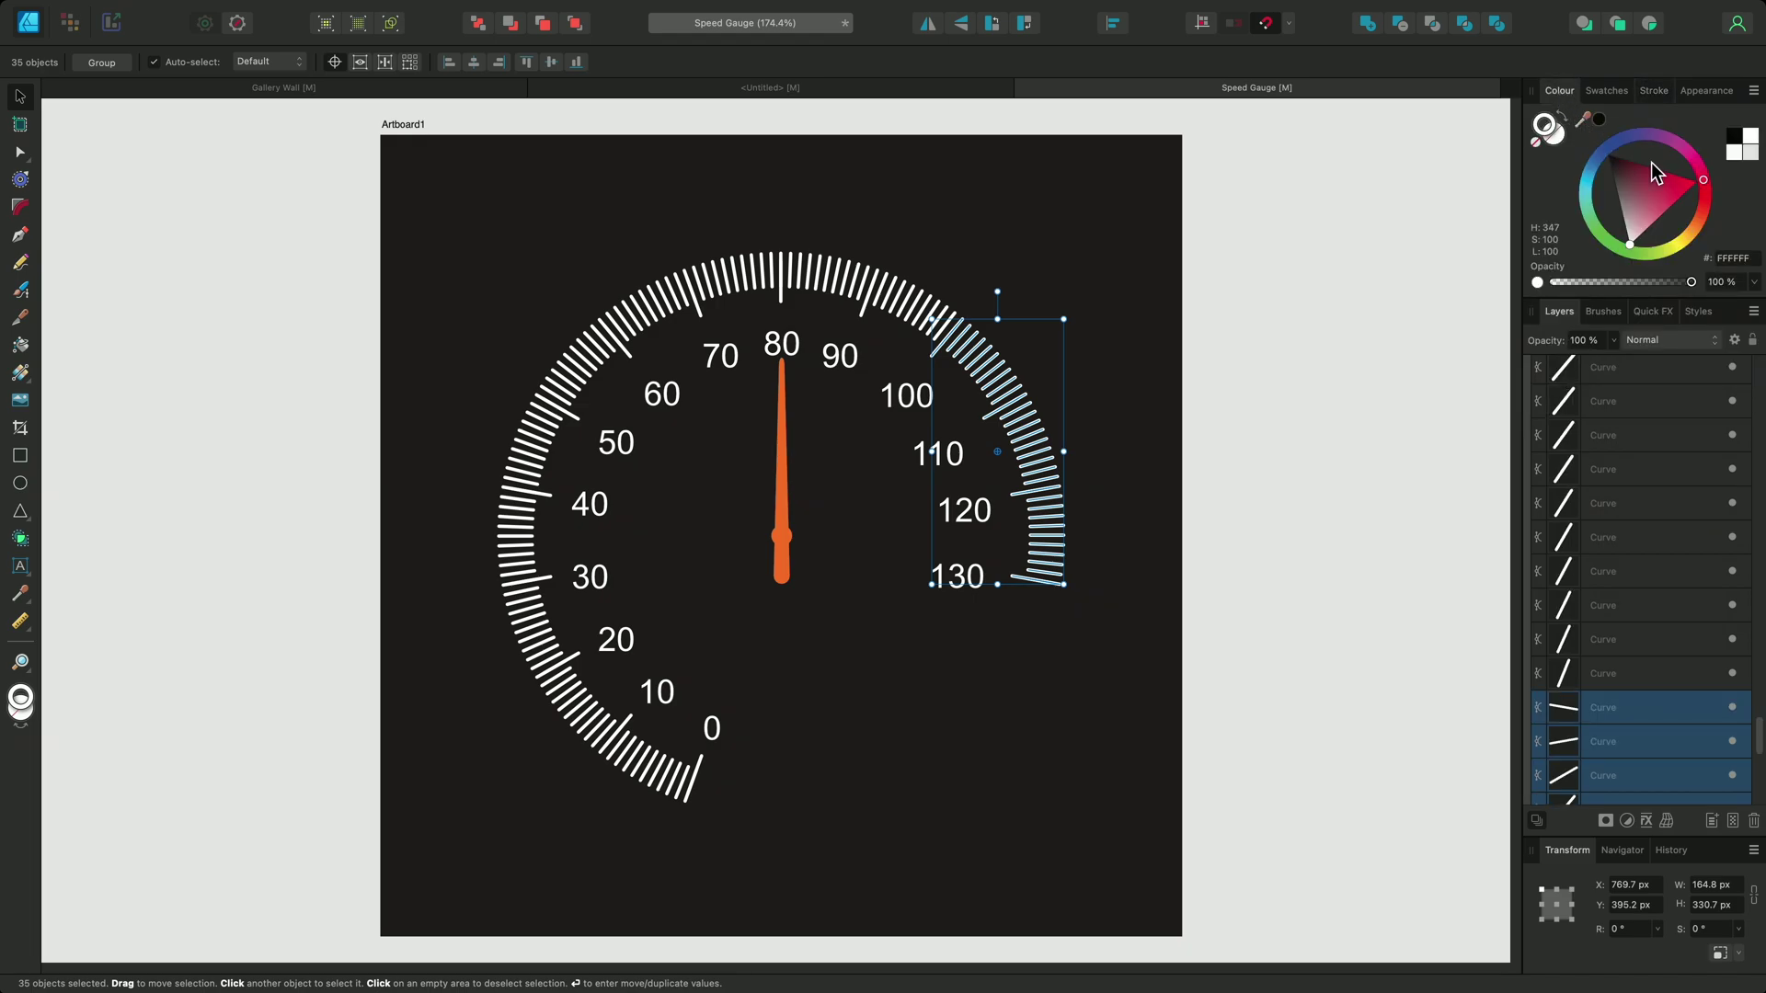
pyautogui.click(1696, 183)
pyautogui.moveTo(1693, 182); pyautogui.dragTo(1700, 181)
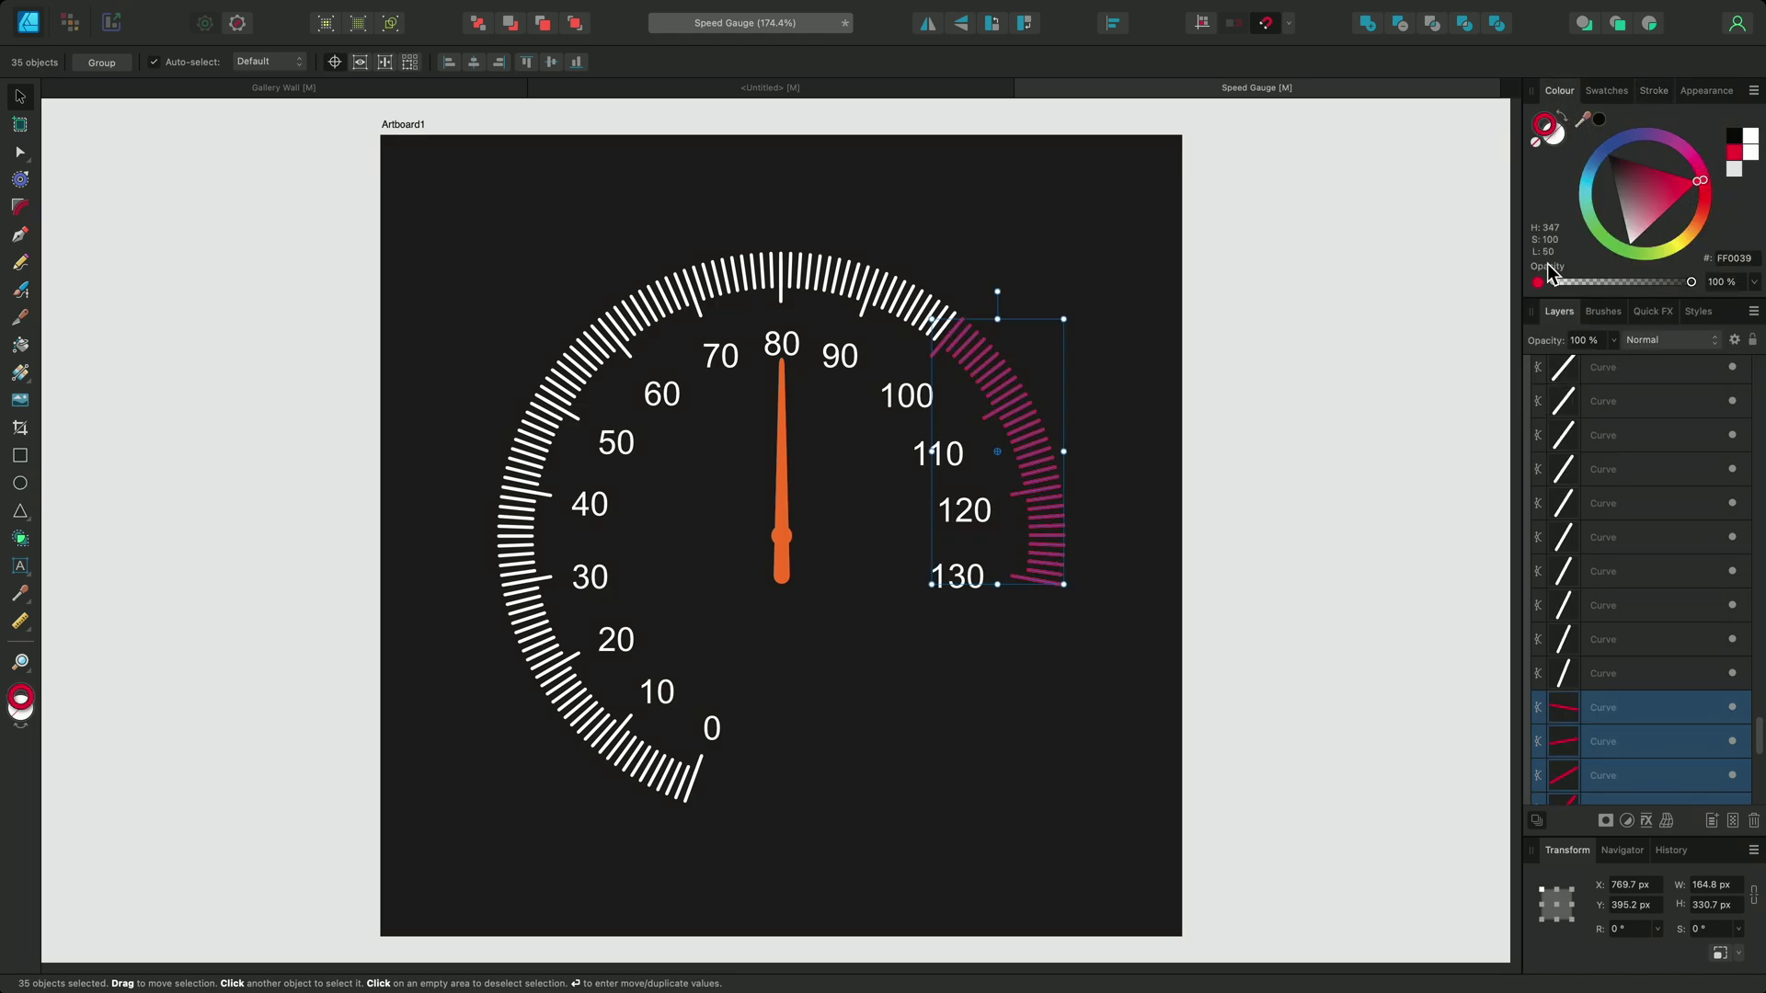
pyautogui.click(1239, 350)
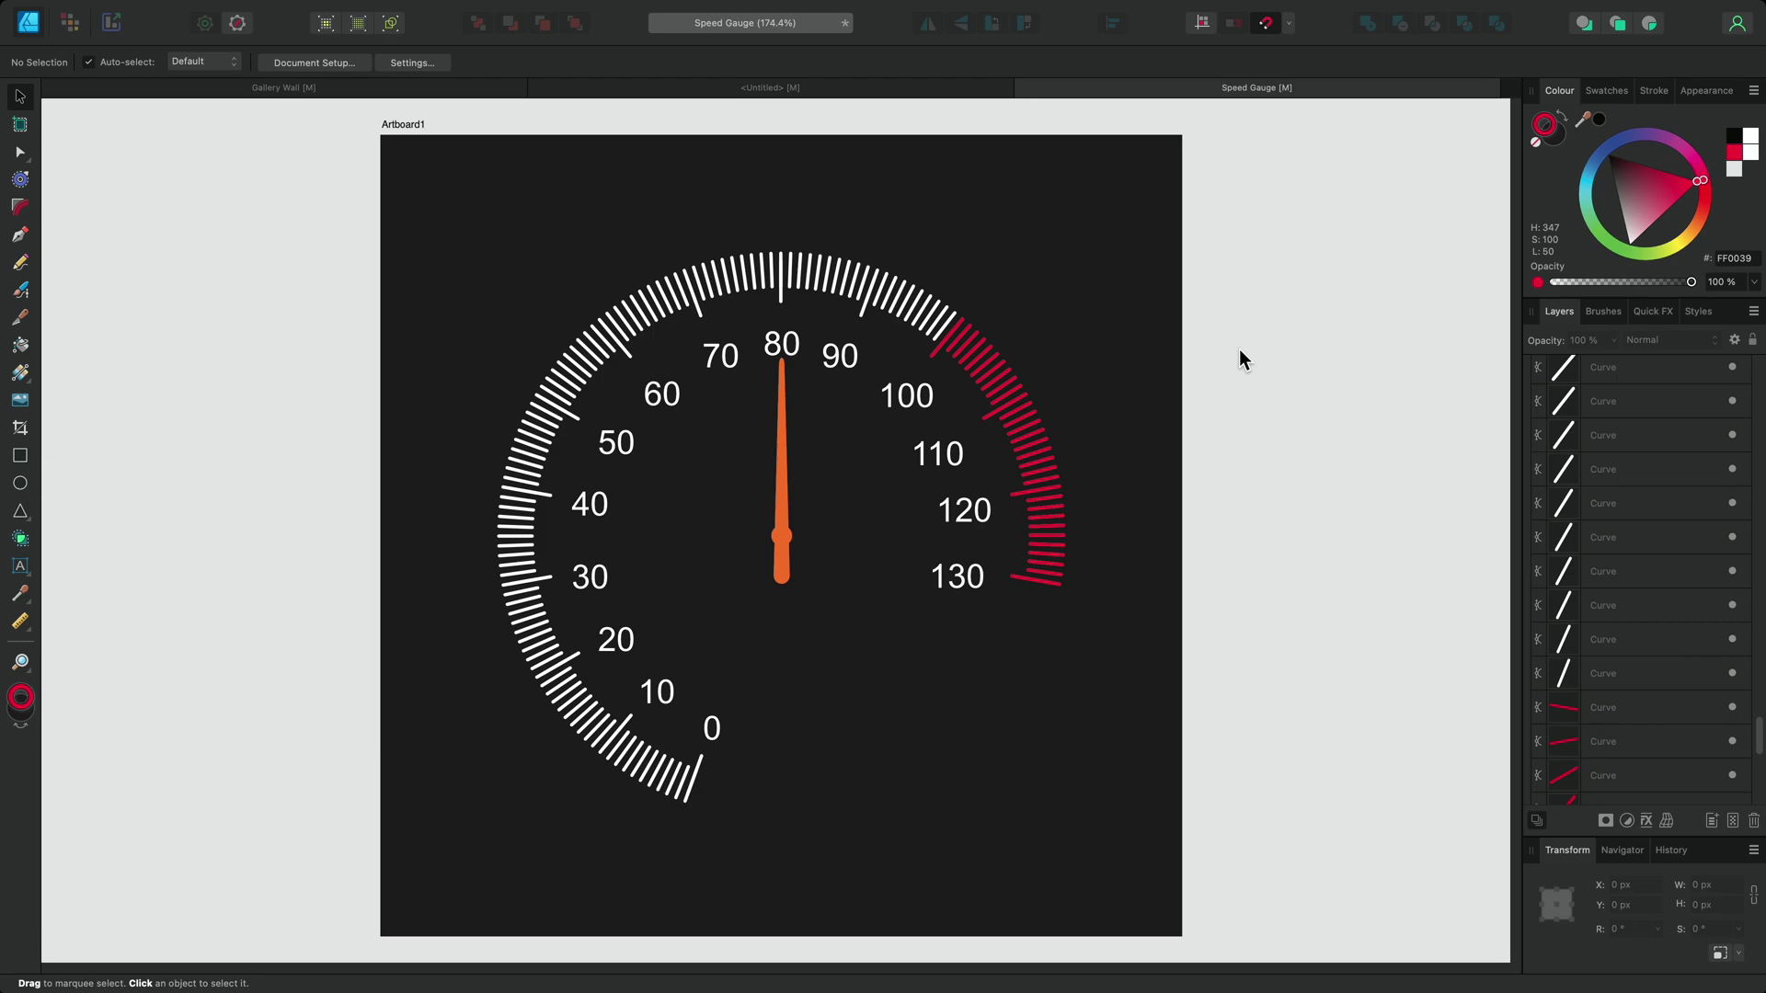